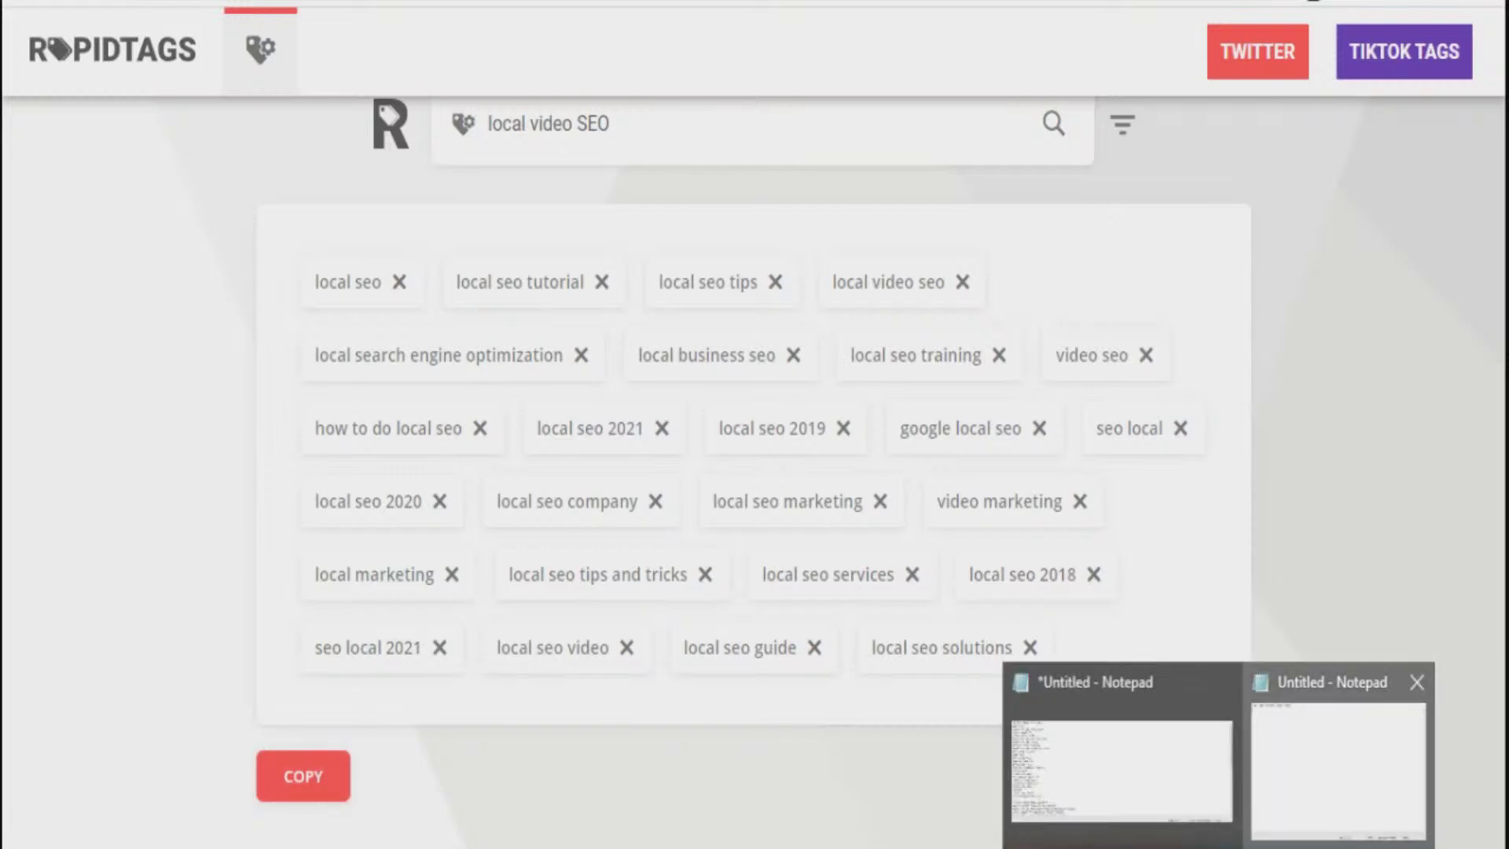
Step: Switch to the empty Notepad document and paste the copied local video SEO tags into it
click(1345, 750)
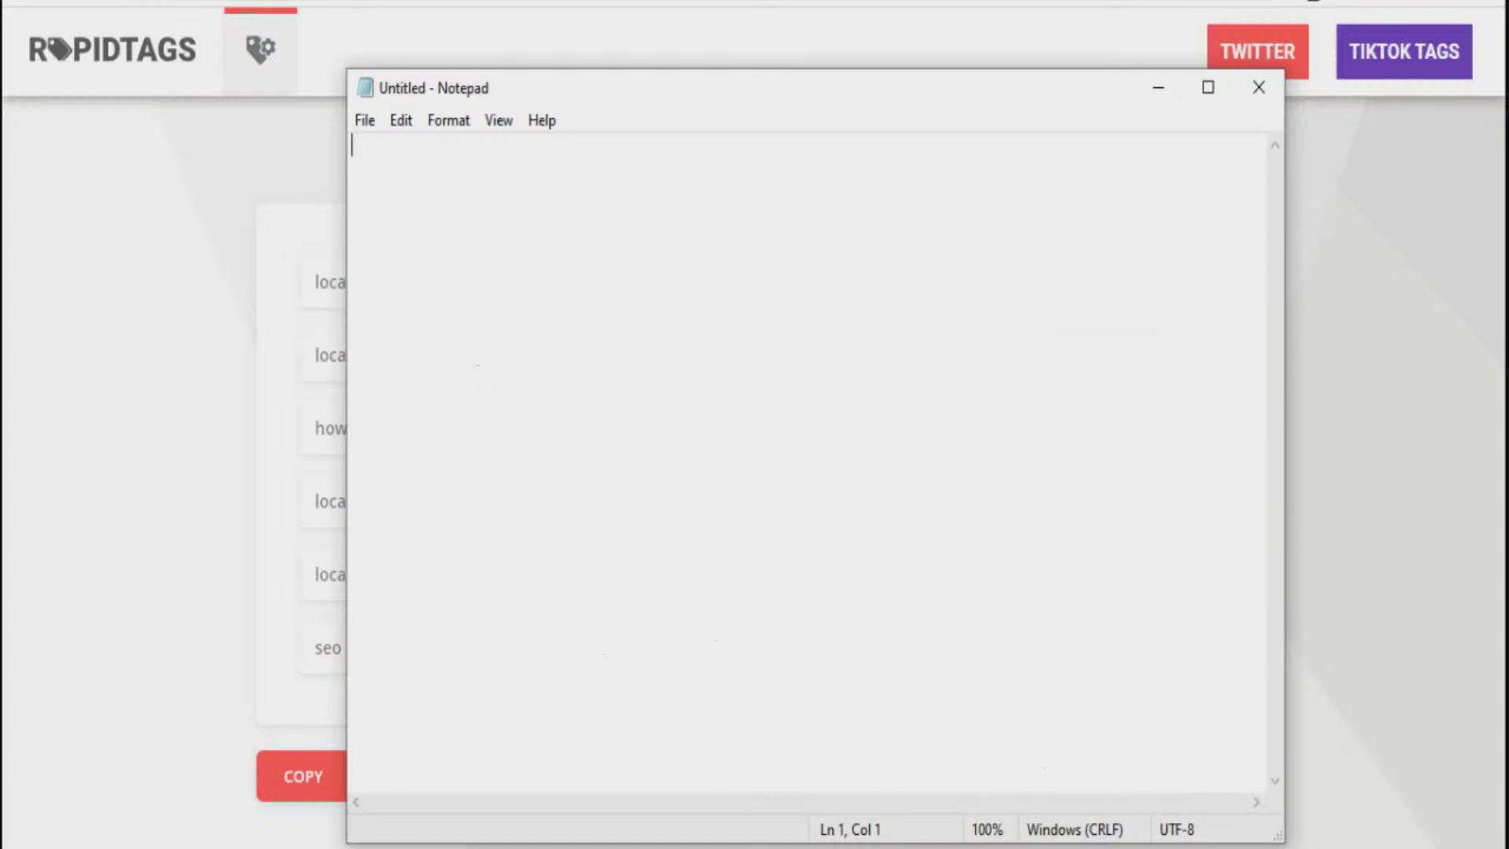
right_click(389, 176)
click(151, 285)
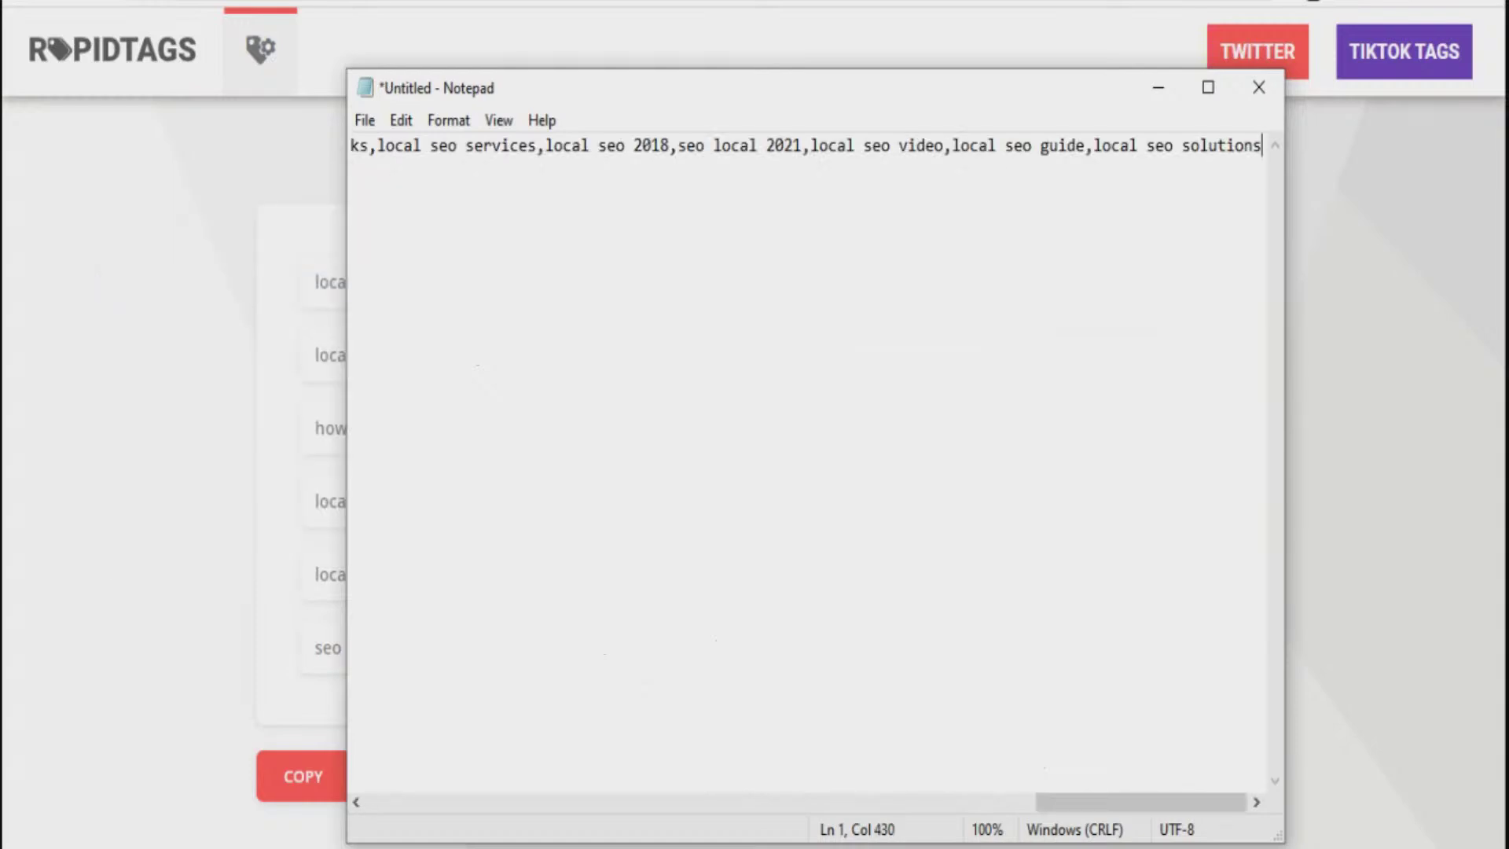
Step: Break the comma-separated tag list so that each tag from "local seo" to "local seo solutions" sits on its own line
drag(1140, 801, 471, 801)
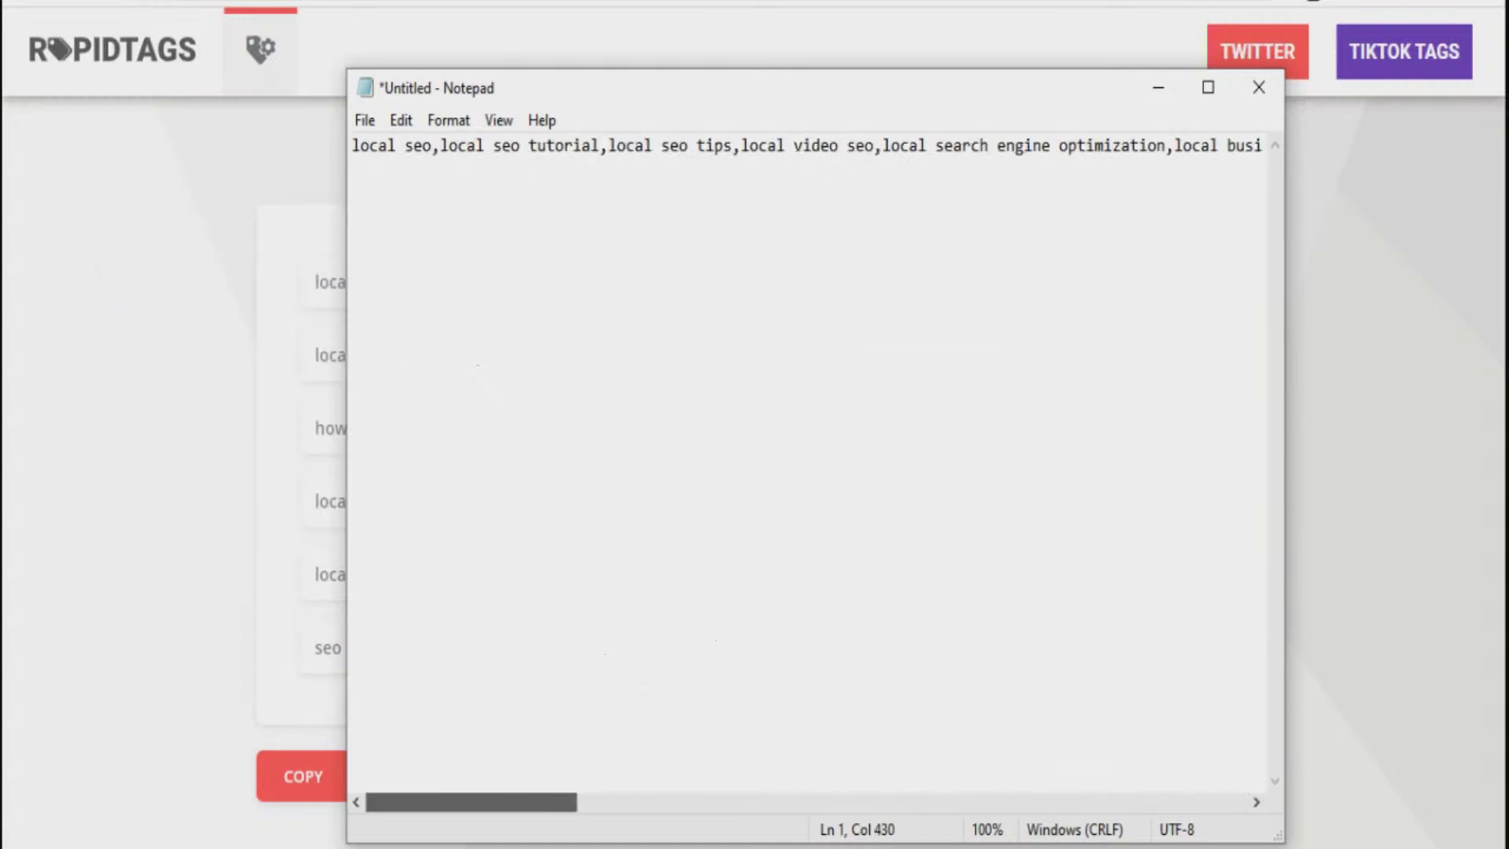
click(440, 145)
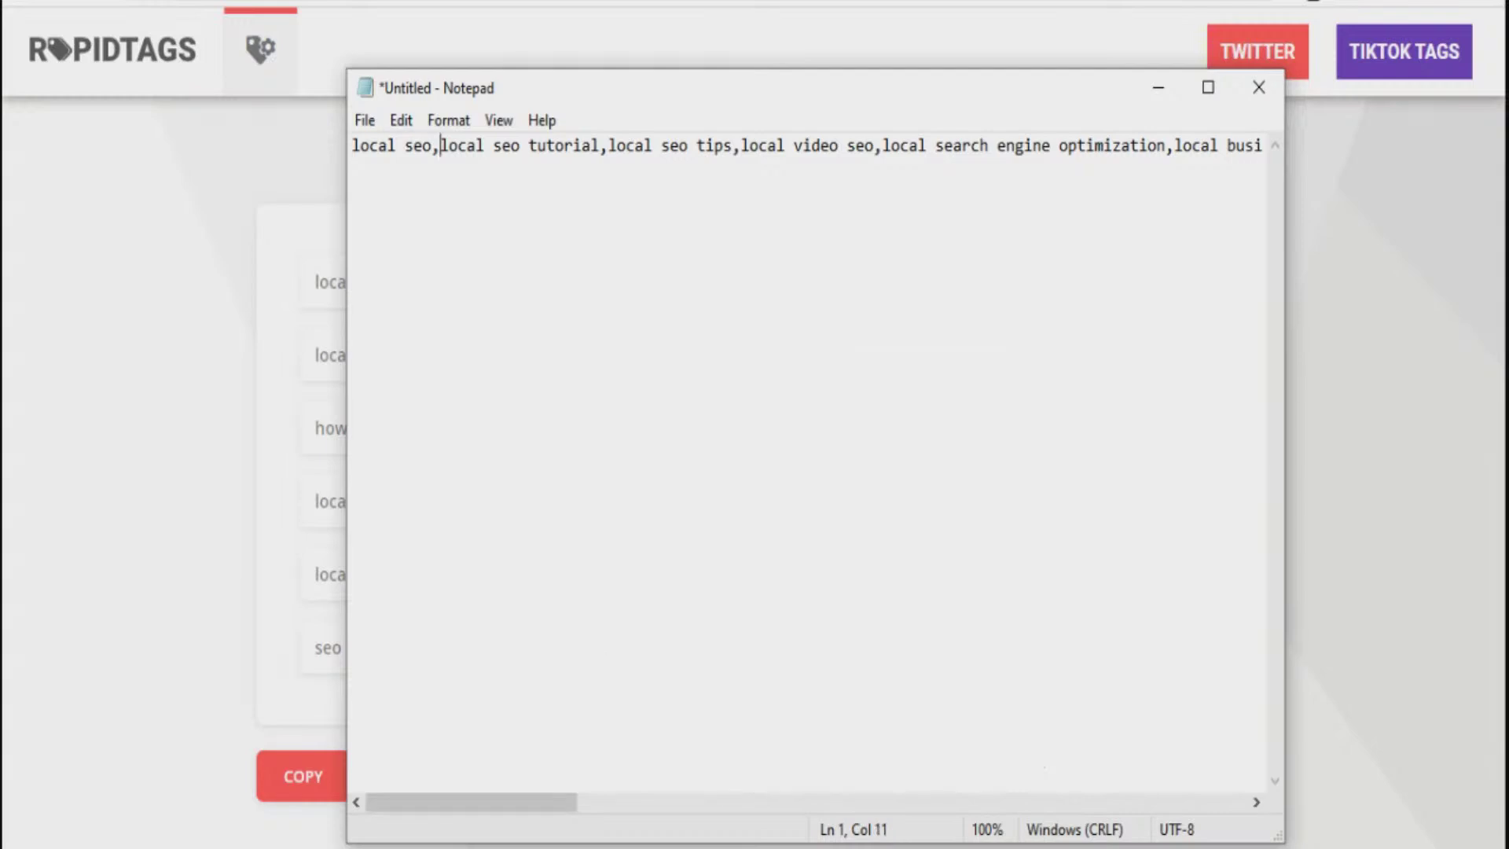
key(Return)
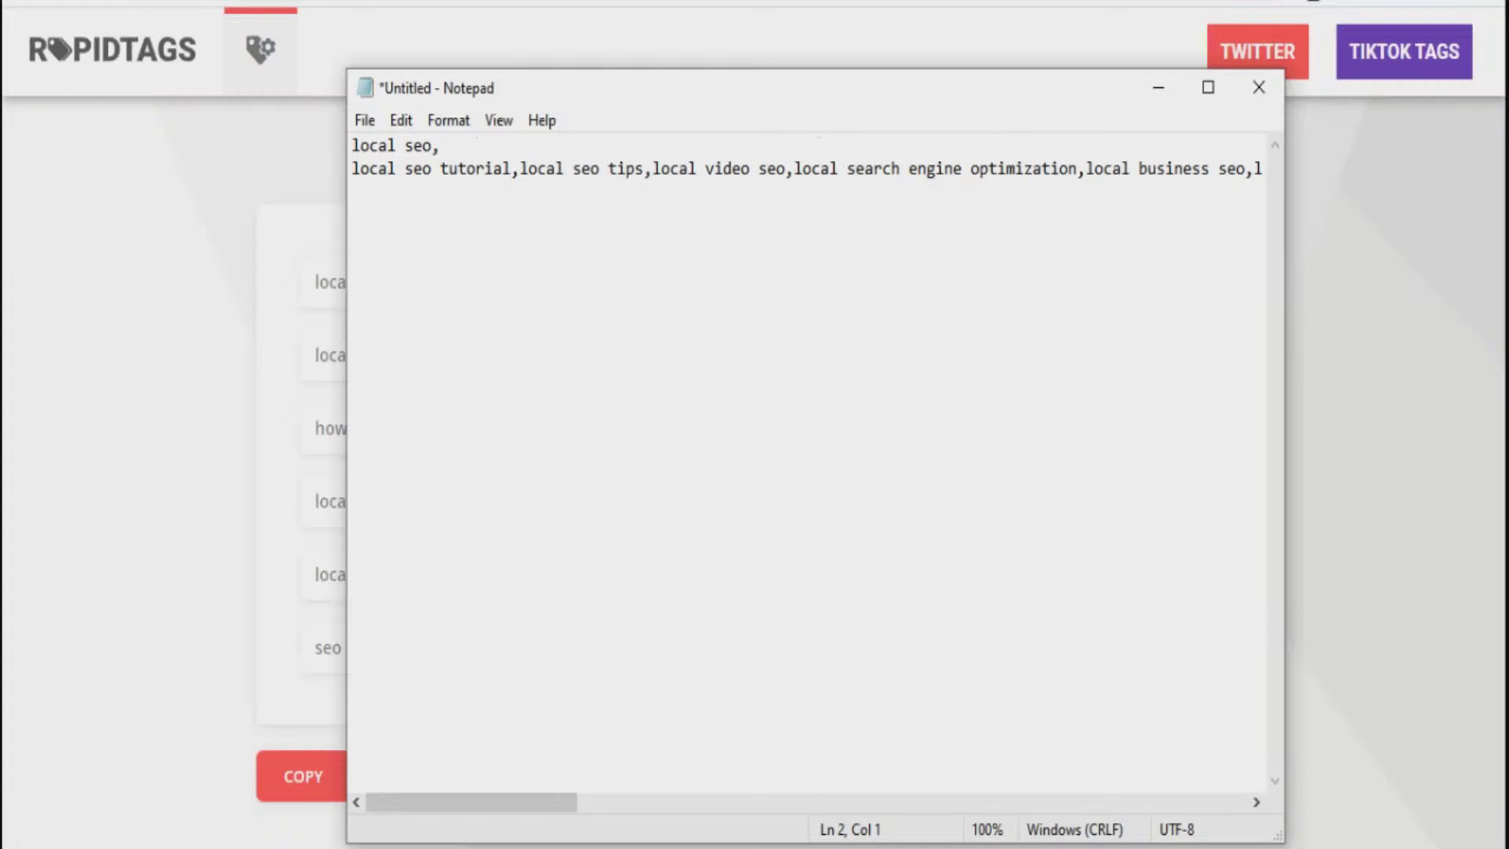
click(519, 168)
key(Return)
click(484, 192)
key(Return)
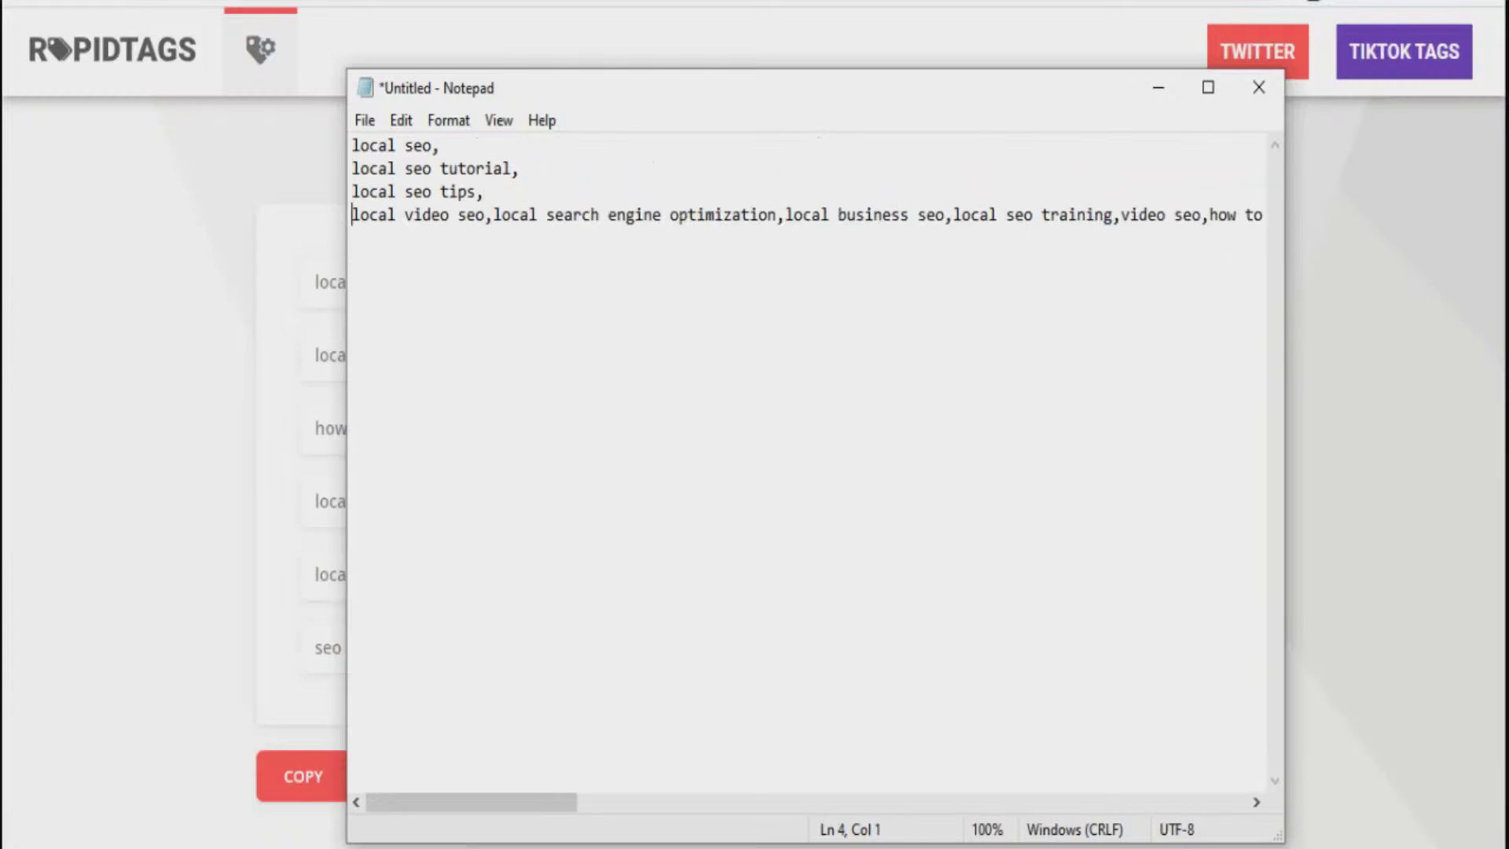
click(492, 215)
key(Return)
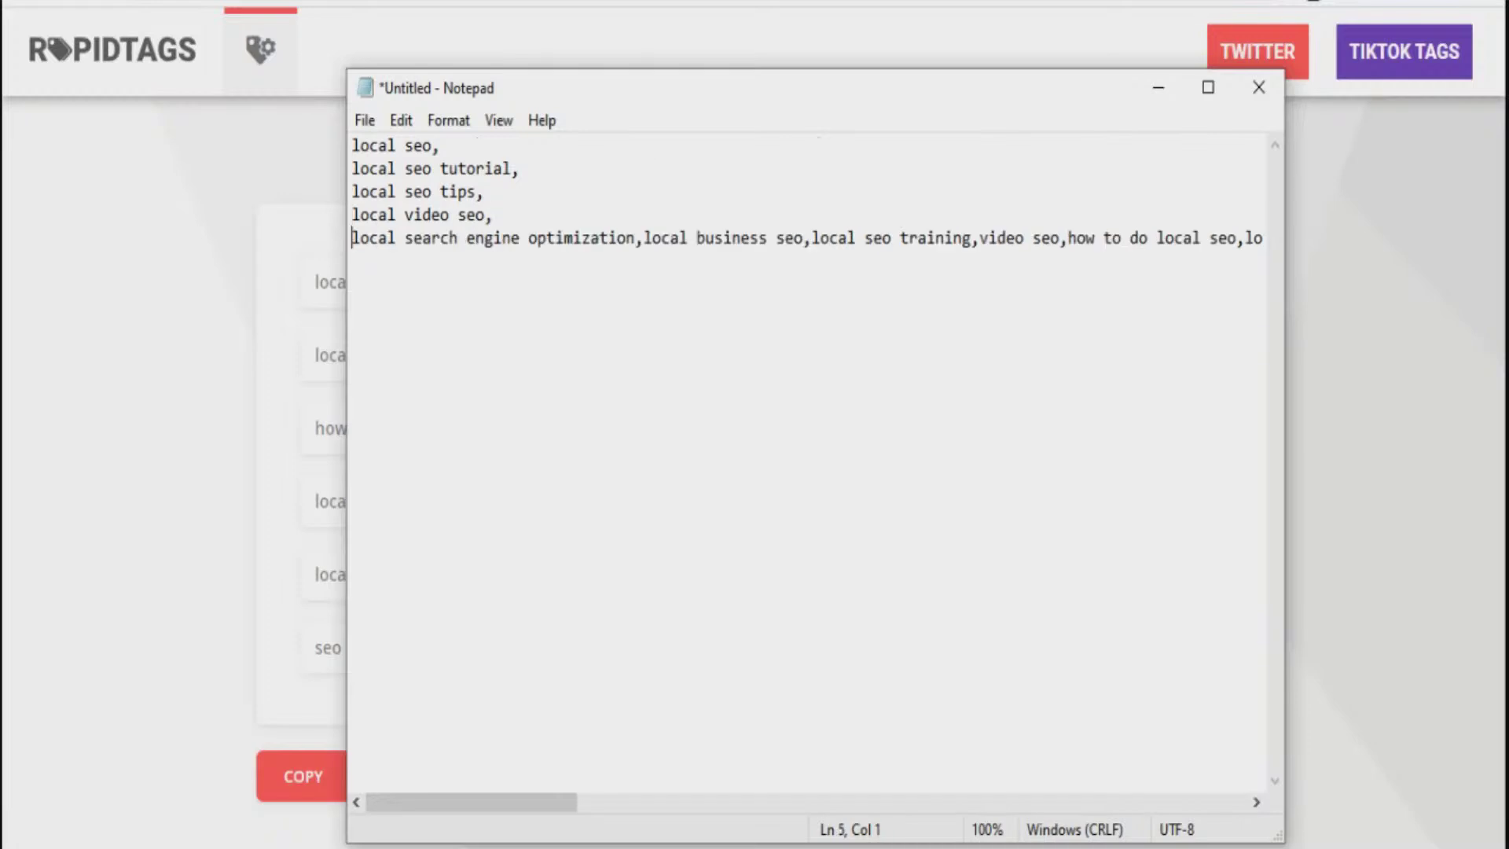
click(652, 237)
key(Left)
key(Return)
click(519, 260)
key(Return)
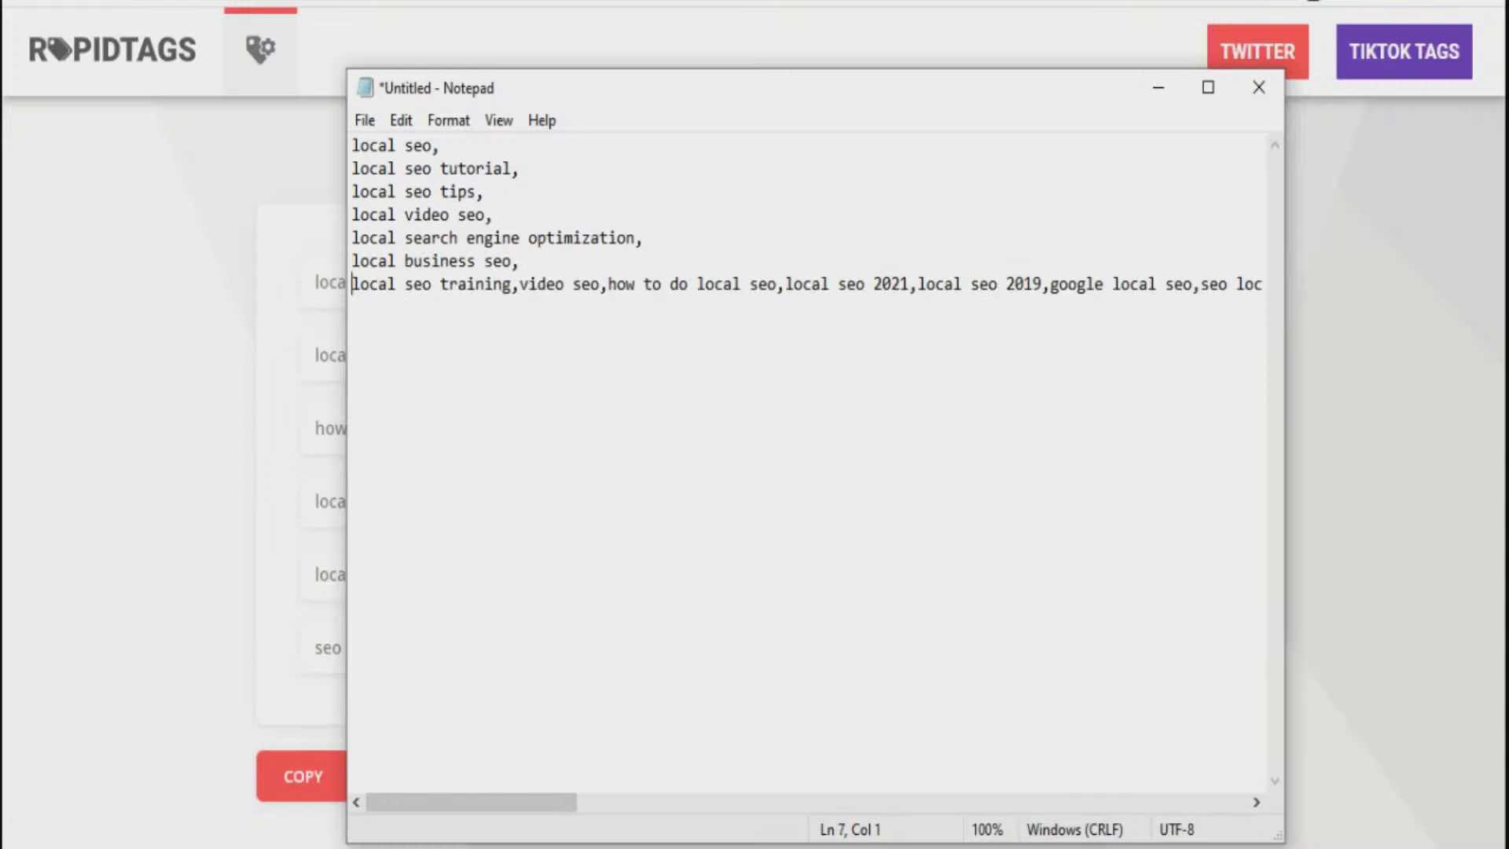
click(519, 284)
key(Return)
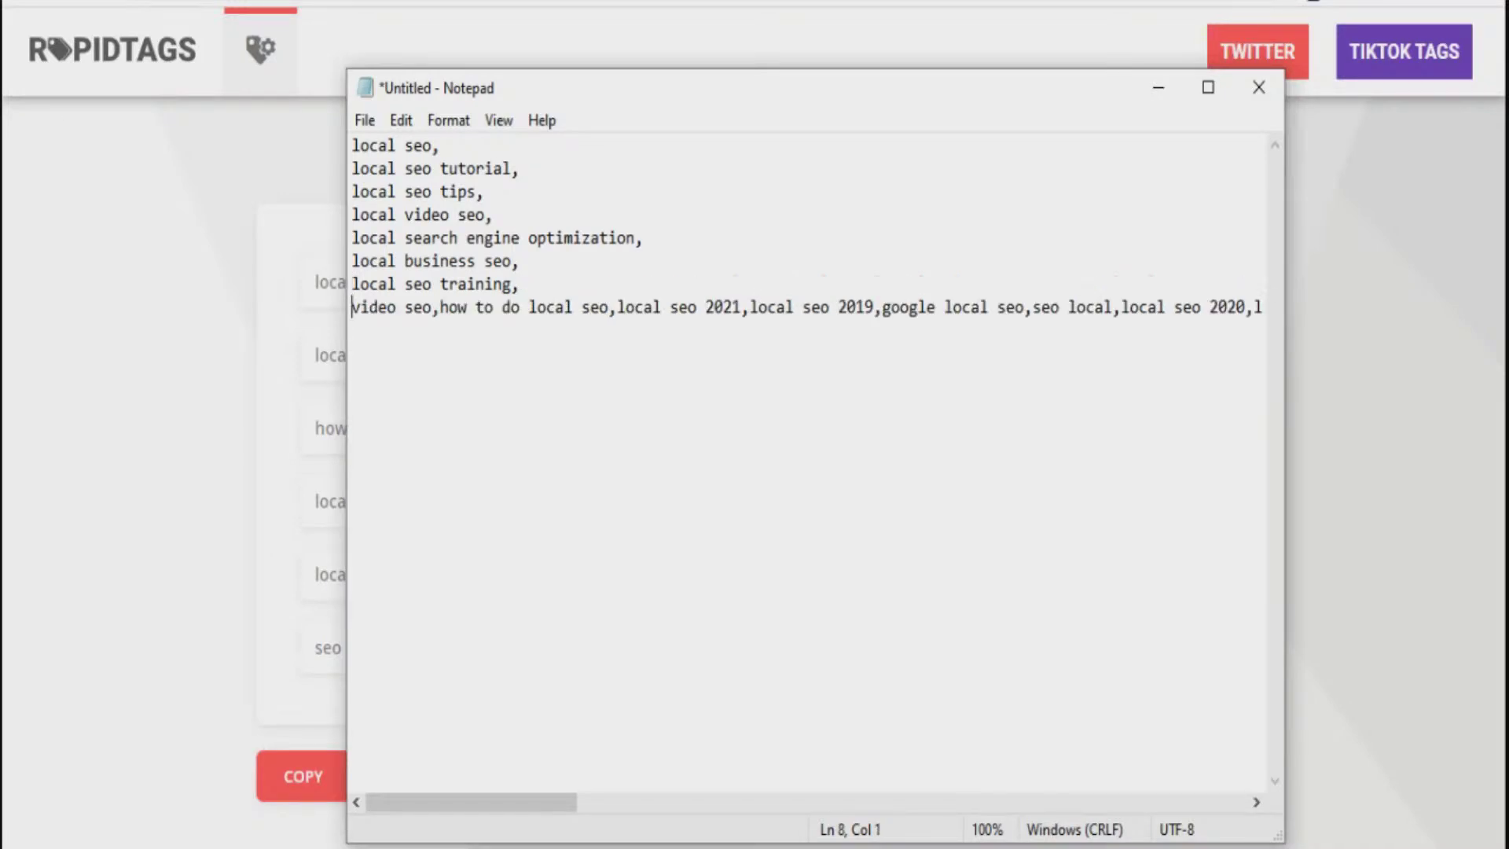
click(440, 307)
key(Return)
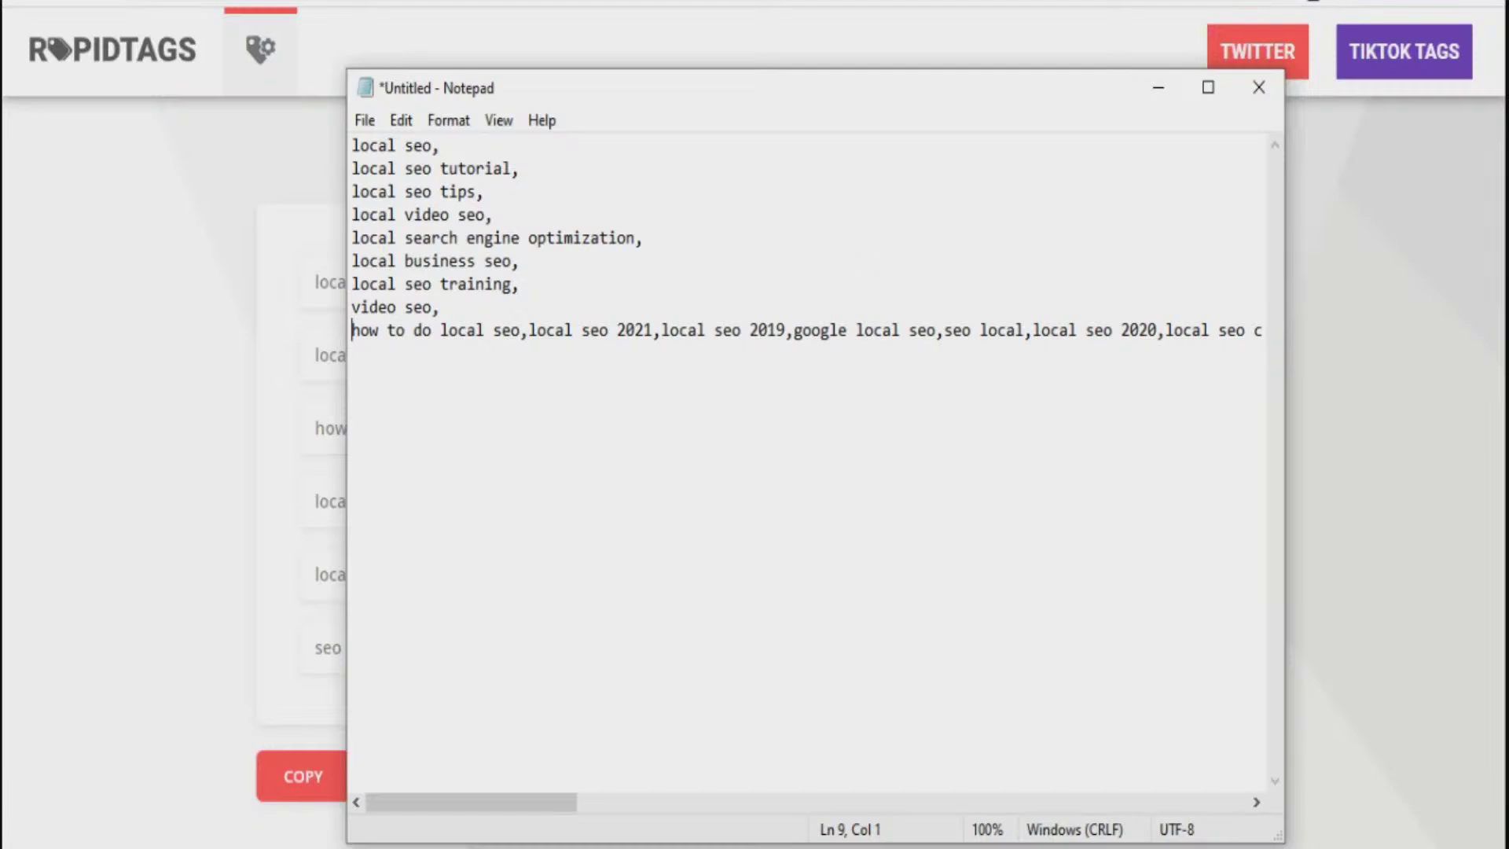
click(528, 330)
key(Return)
click(484, 353)
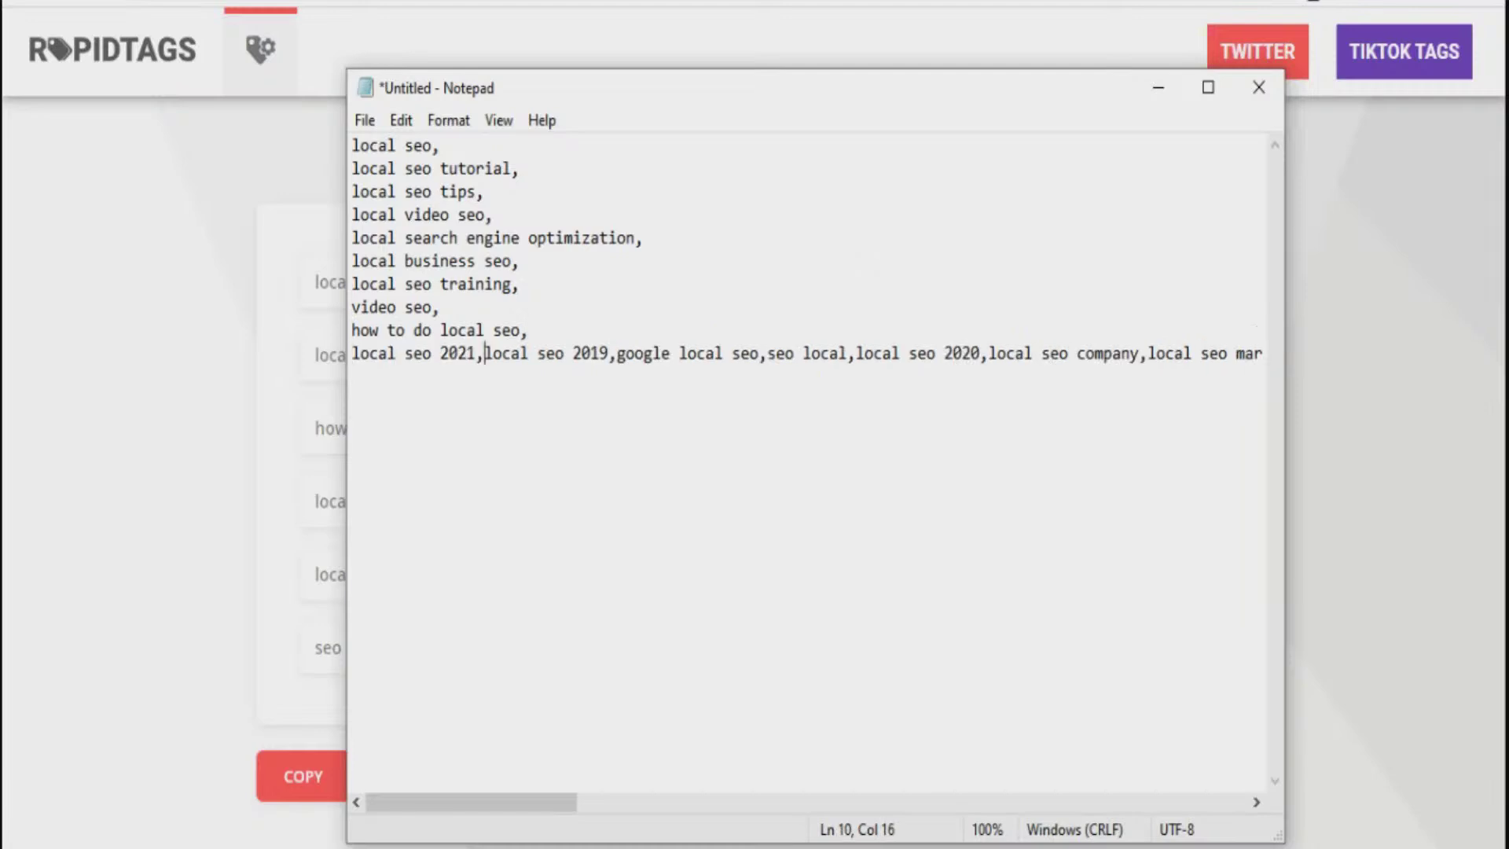
key(Return)
click(484, 375)
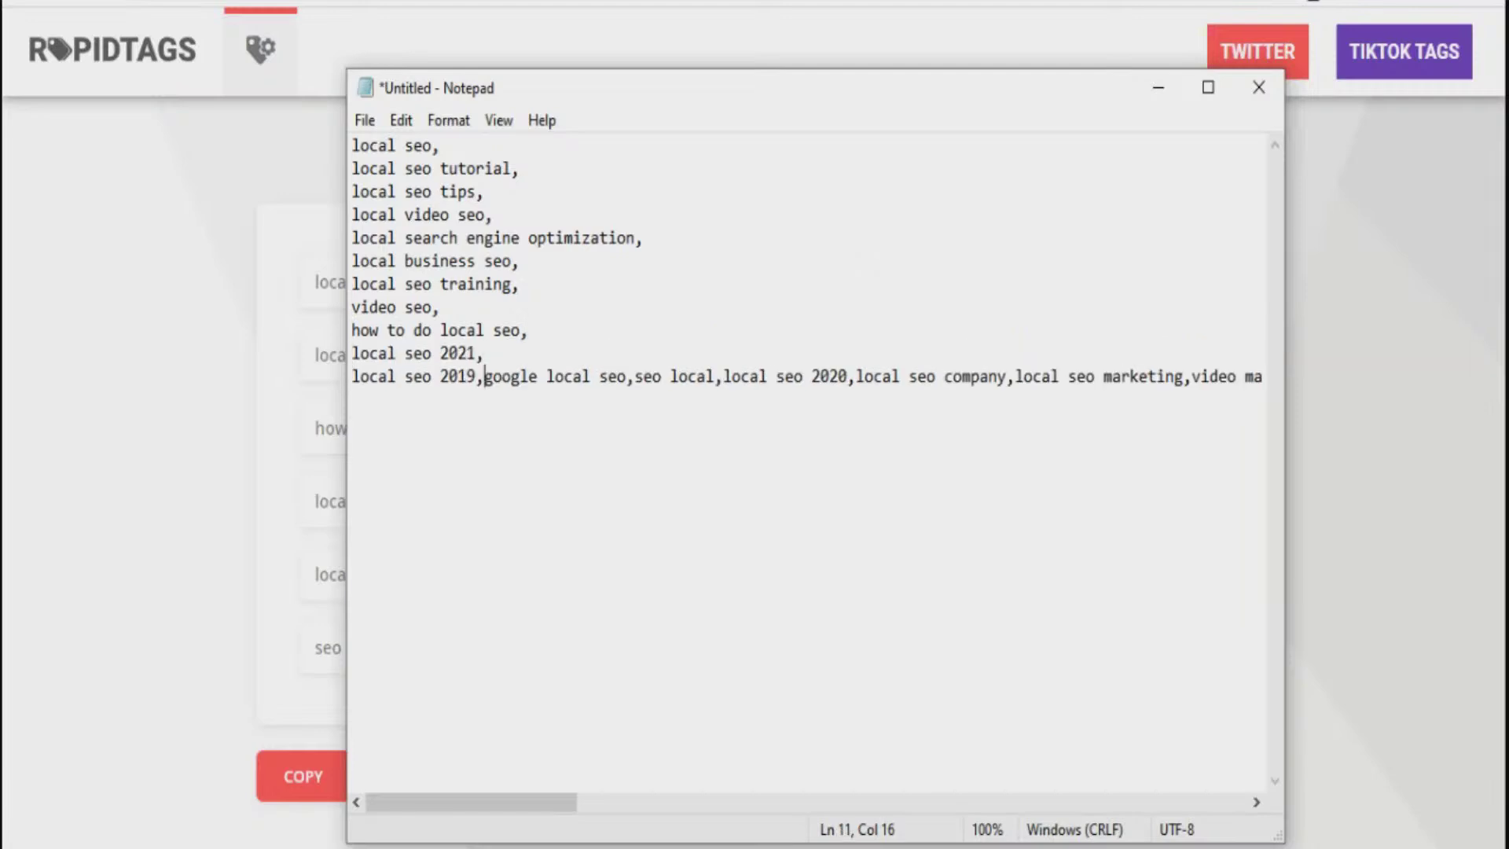
key(Return)
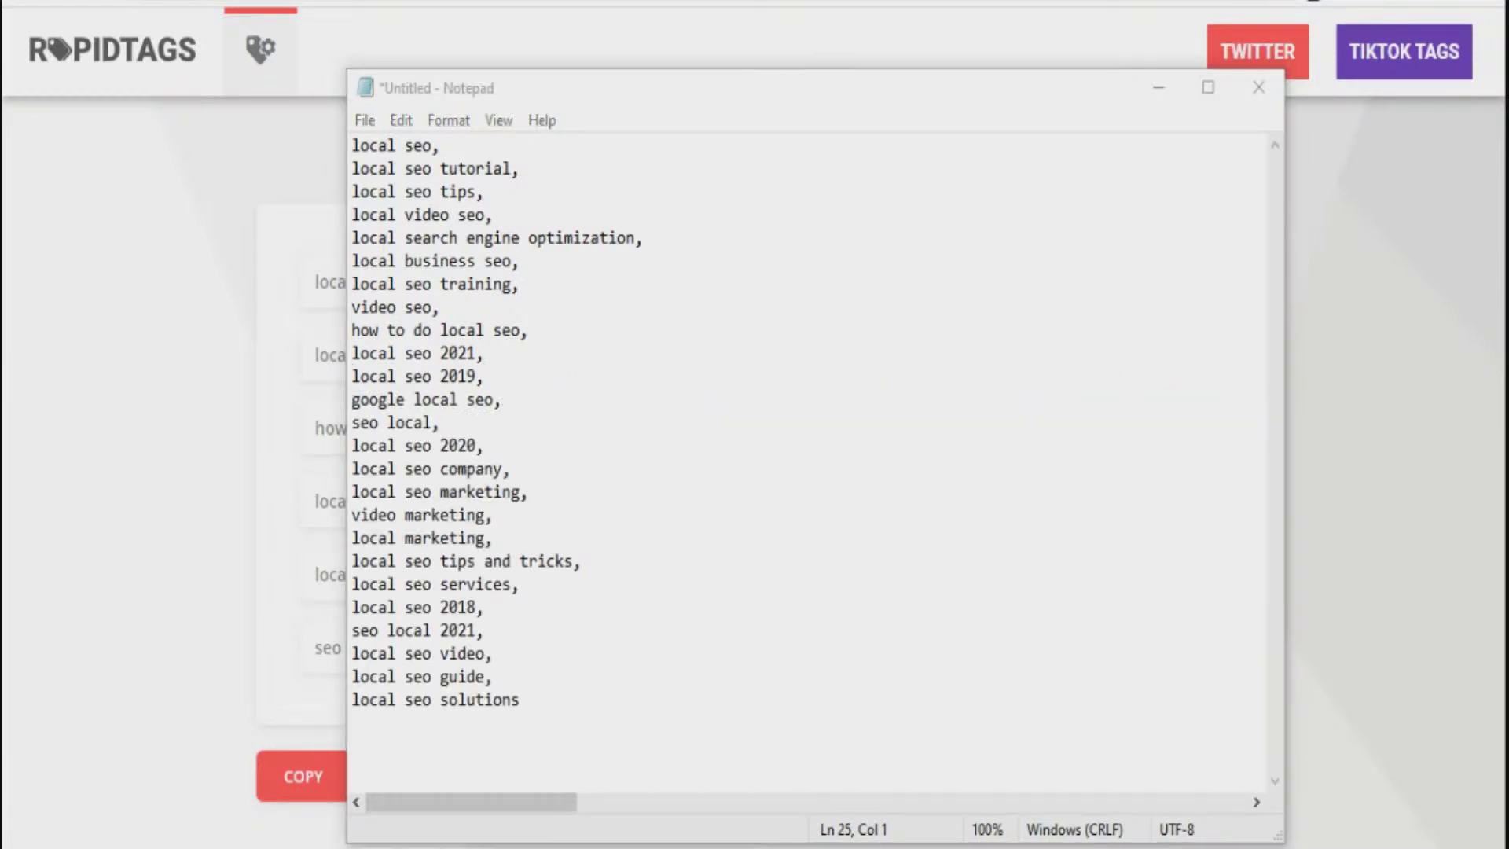
Step: Remove the trailing comma from every line from "local seo" through "seo local 2021"
click(440, 146)
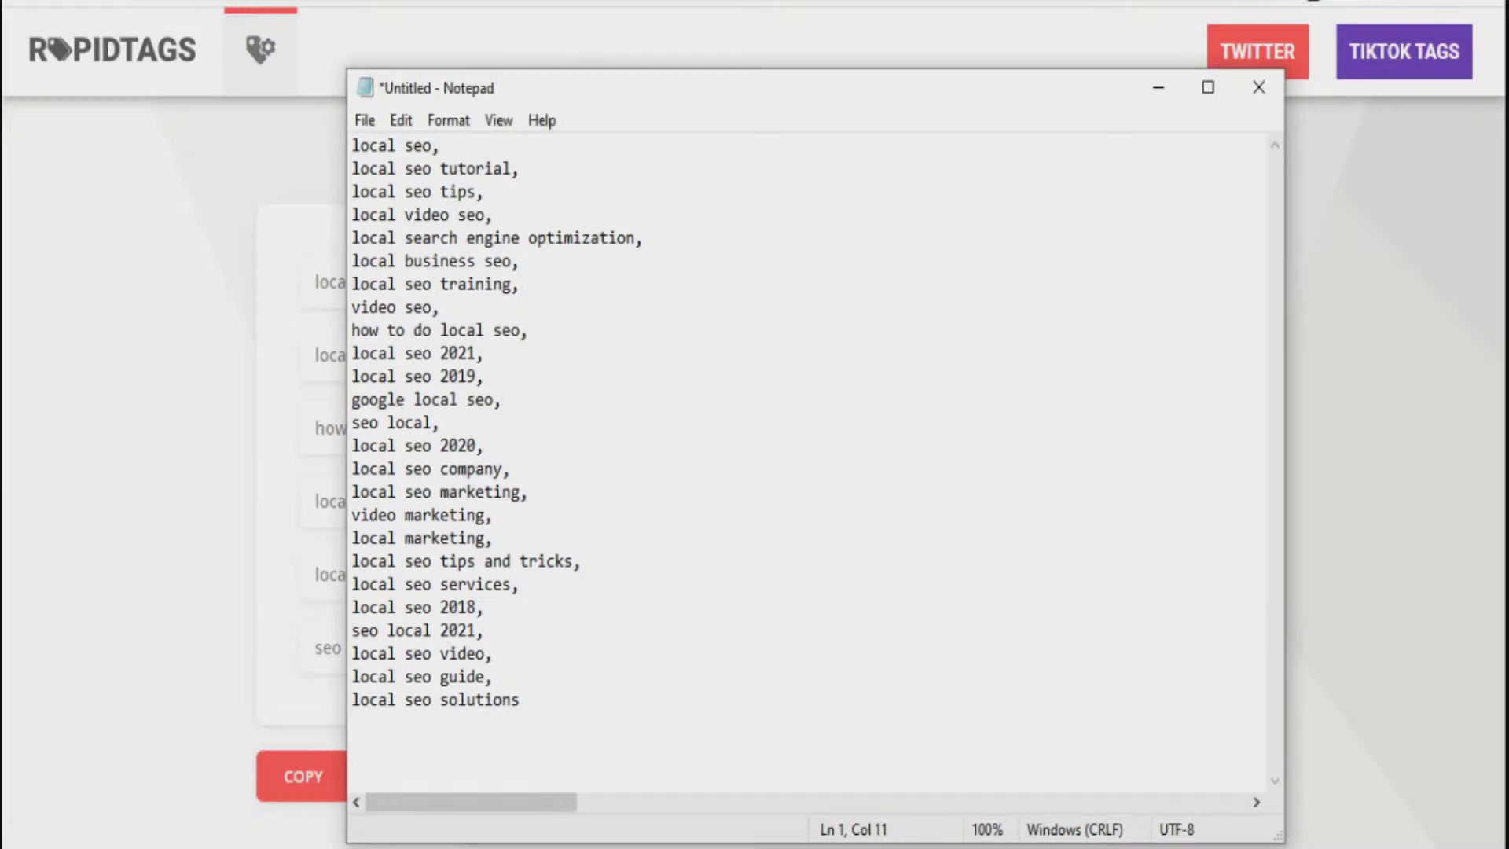
key(BackSpace)
click(518, 168)
key(BackSpace)
click(483, 192)
key(BackSpace)
click(493, 215)
key(BackSpace)
click(642, 238)
key(BackSpace)
click(518, 260)
key(BackSpace)
click(518, 283)
key(BackSpace)
click(441, 308)
key(BackSpace)
click(528, 330)
key(BackSpace)
click(485, 352)
key(BackSpace)
click(485, 376)
key(BackSpace)
click(503, 399)
key(BackSpace)
click(440, 423)
key(BackSpace)
click(483, 445)
key(BackSpace)
click(511, 469)
key(BackSpace)
click(528, 492)
key(BackSpace)
click(493, 515)
key(BackSpace)
click(492, 537)
key(BackSpace)
click(581, 561)
key(BackSpace)
click(519, 584)
key(BackSpace)
click(483, 606)
key(BackSpace)
click(485, 630)
key(BackSpace)
click(492, 677)
key(shift+Up)
key(BackSpace)
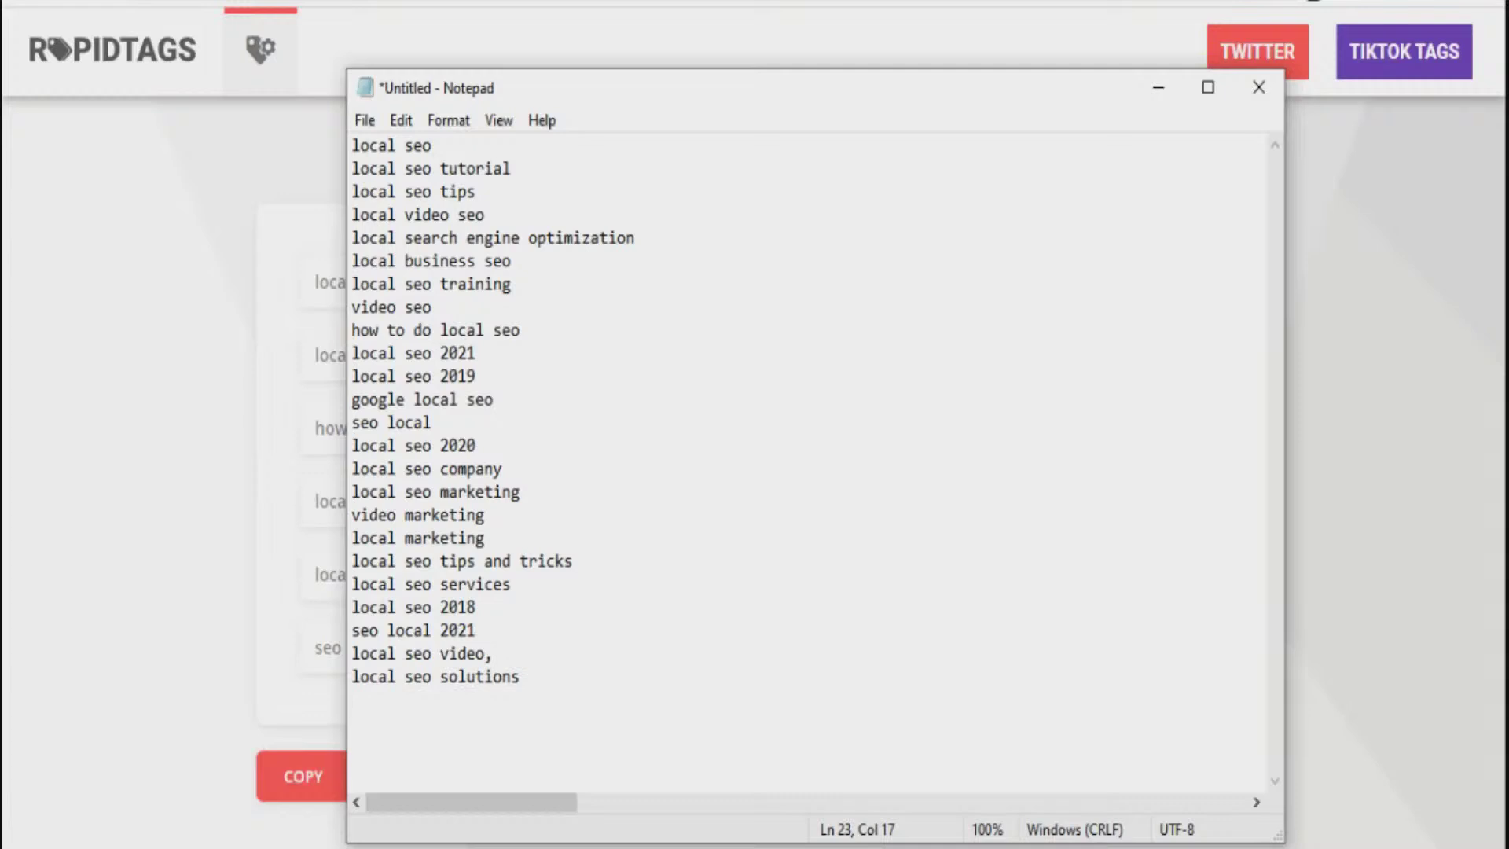
click(401, 119)
click(437, 149)
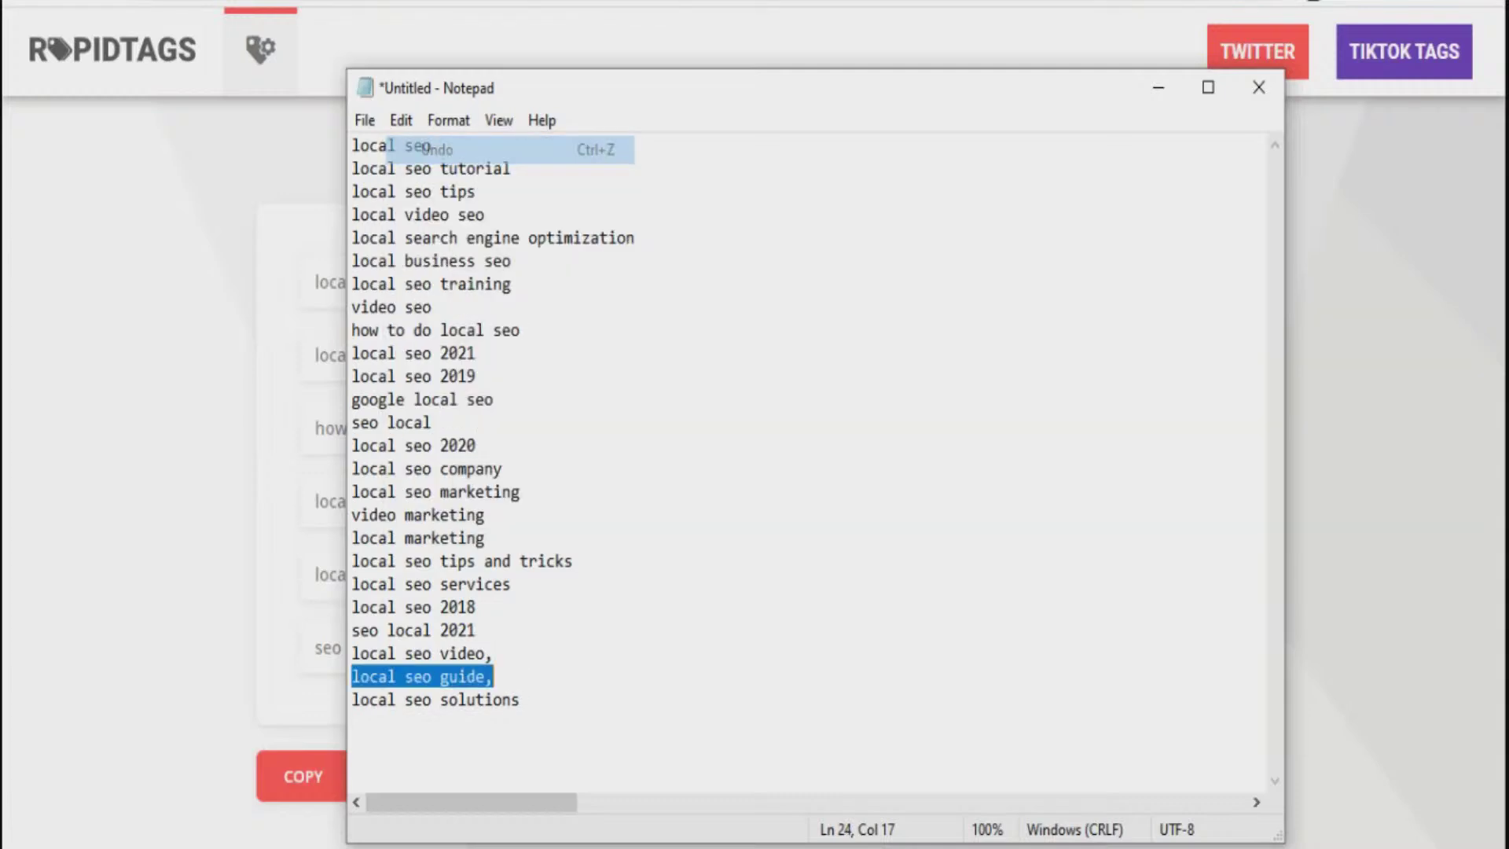
Step: Remove the trailing commas from the "local seo video" and "local seo guide" lines
click(494, 676)
click(493, 652)
key(BackSpace)
click(493, 677)
key(BackSpace)
Step: Copy the entire cleaned keyword list, from "local seo" to "local seo solutions"
drag(520, 699, 351, 145)
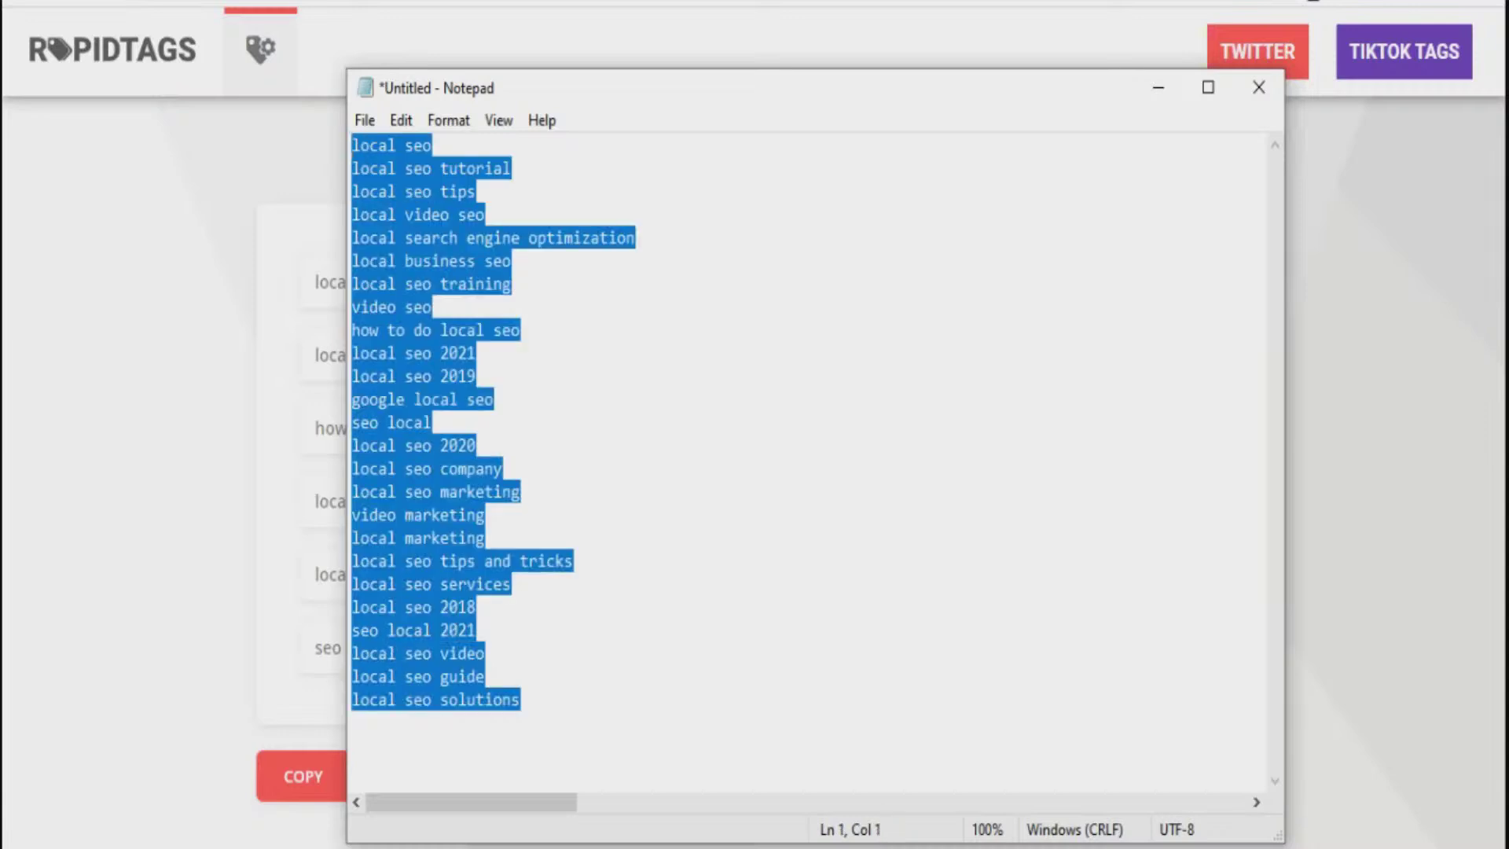
right_click(454, 233)
click(215, 314)
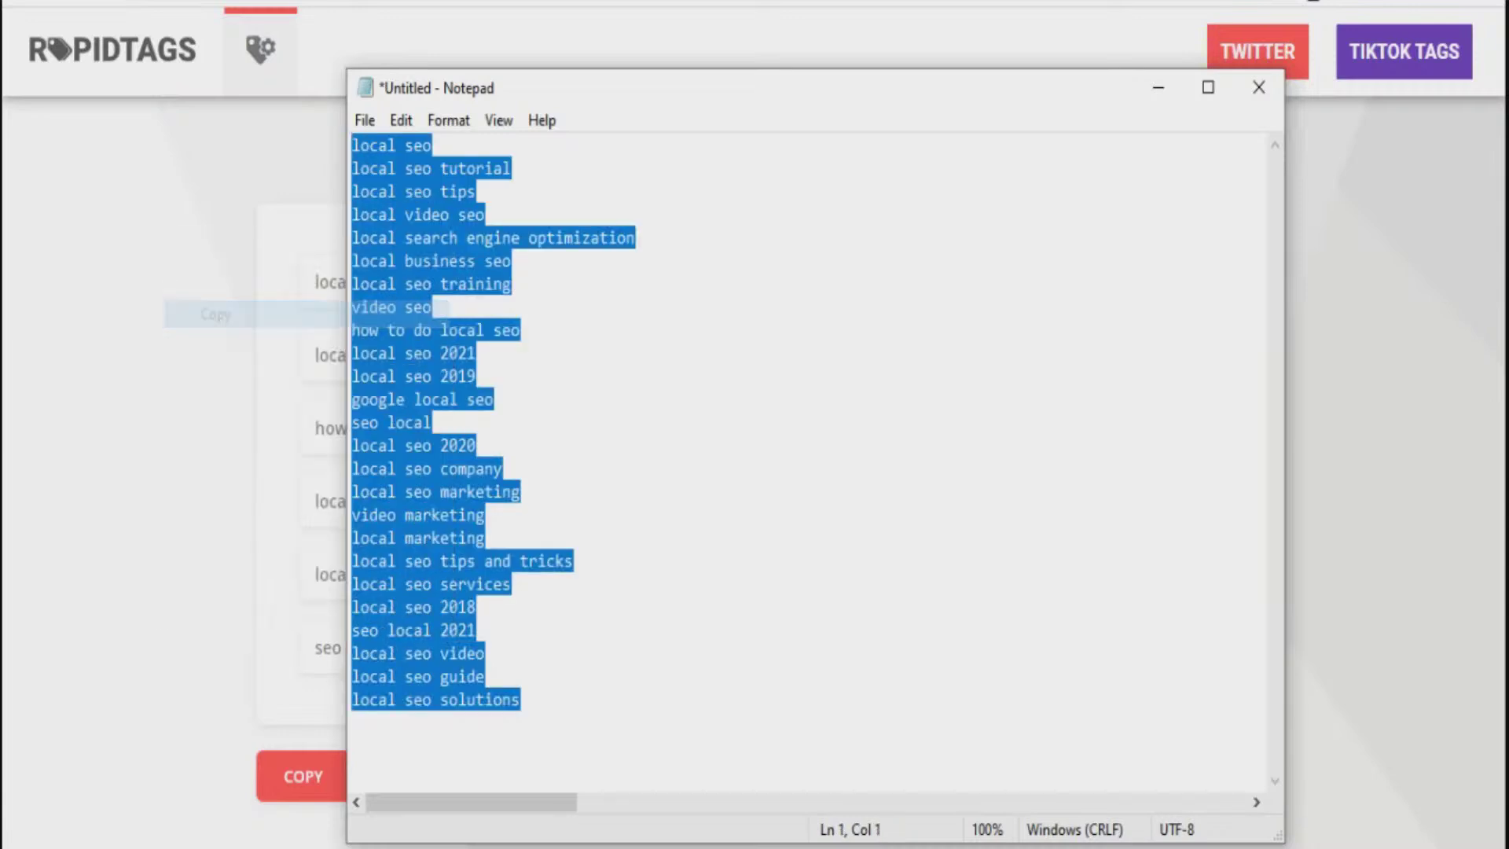
click(476, 629)
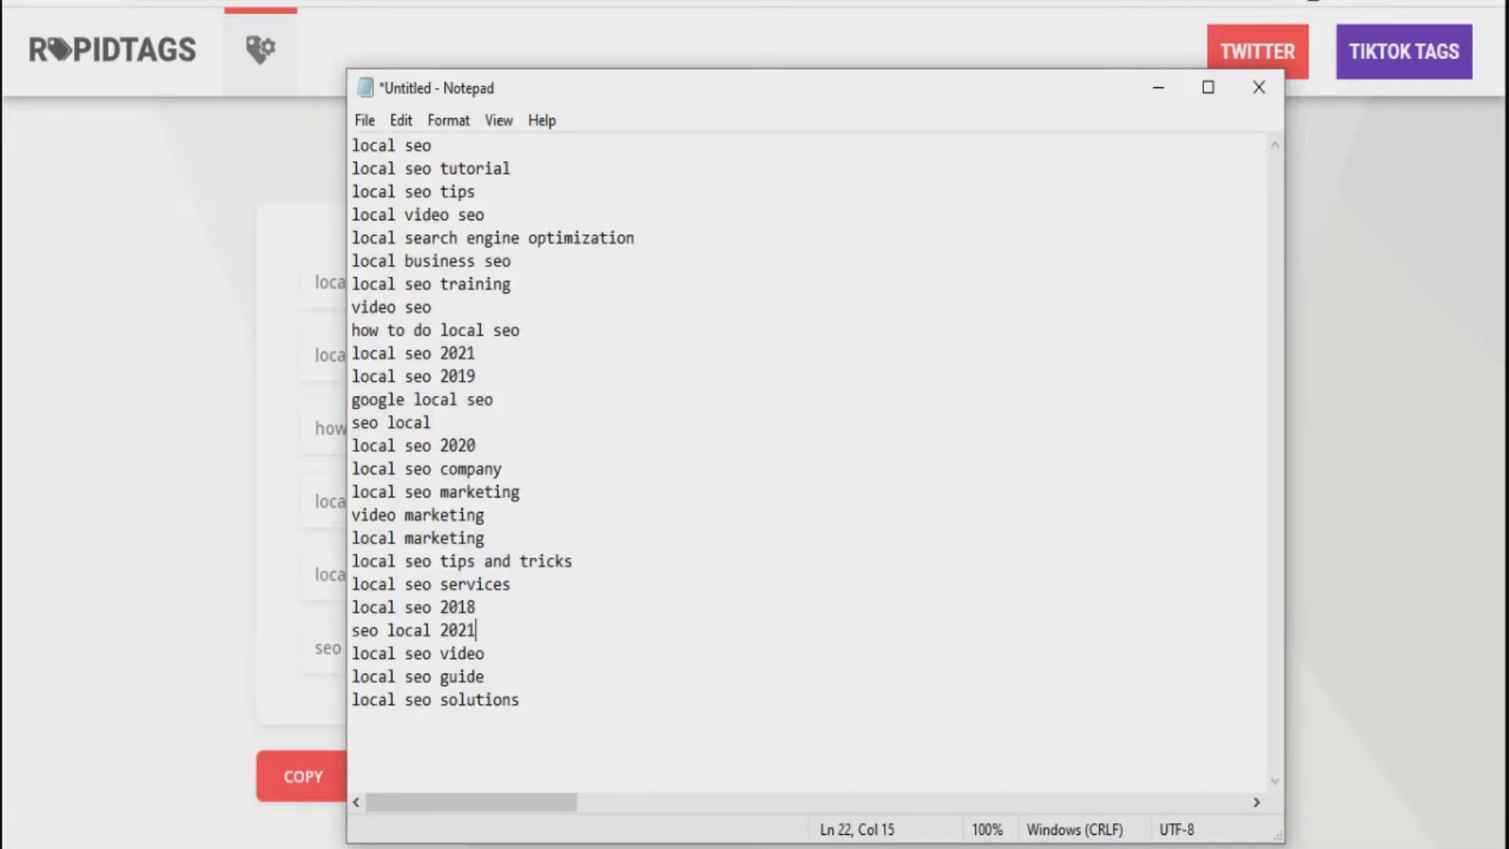
Step: Switch to the Excel workbook Book2 and paste the keyword list into column A, starting at cell A1
click(622, 848)
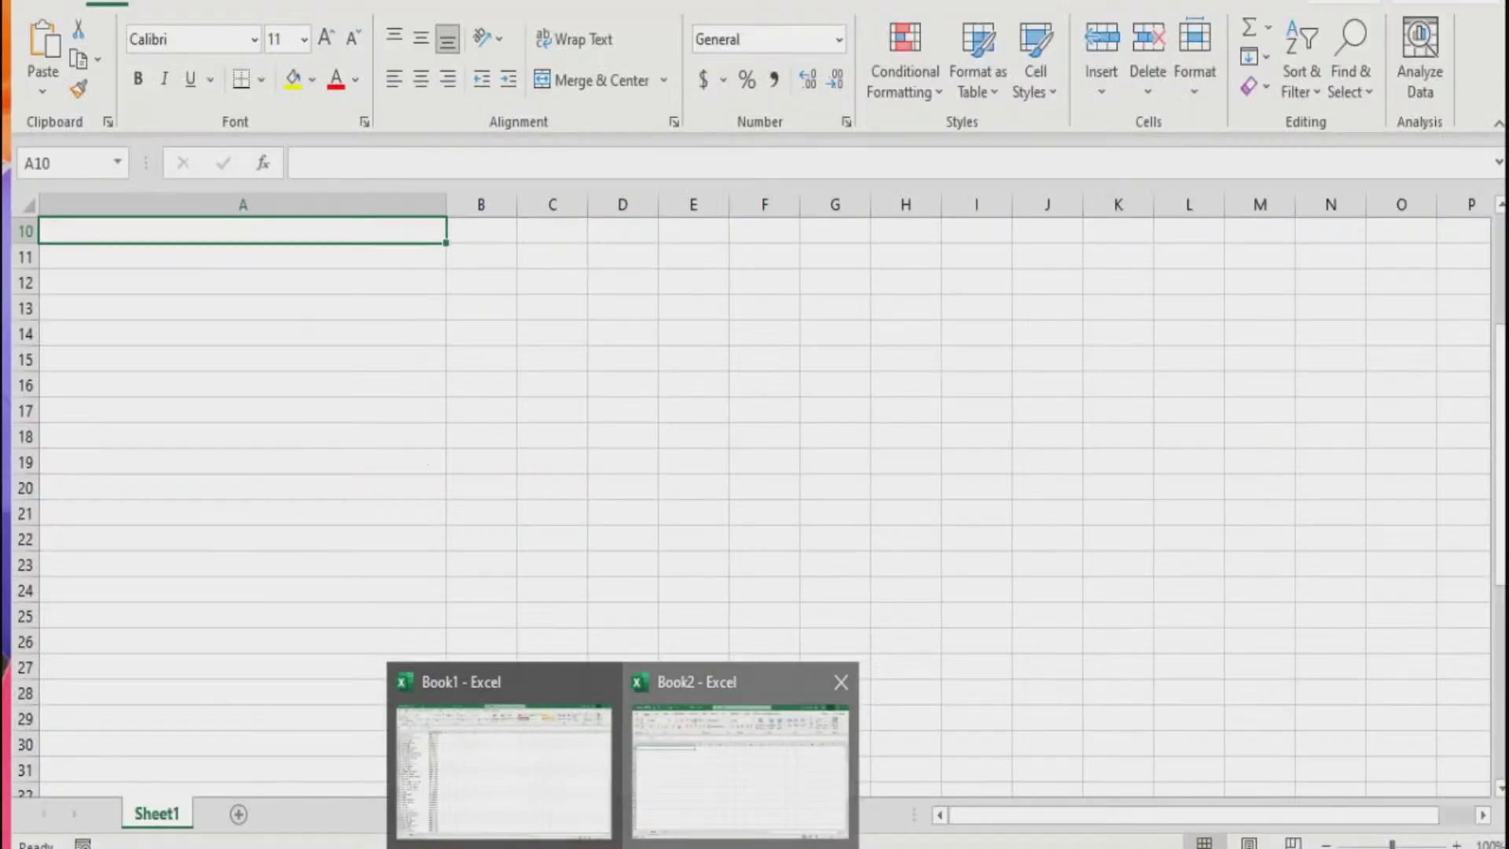
click(738, 754)
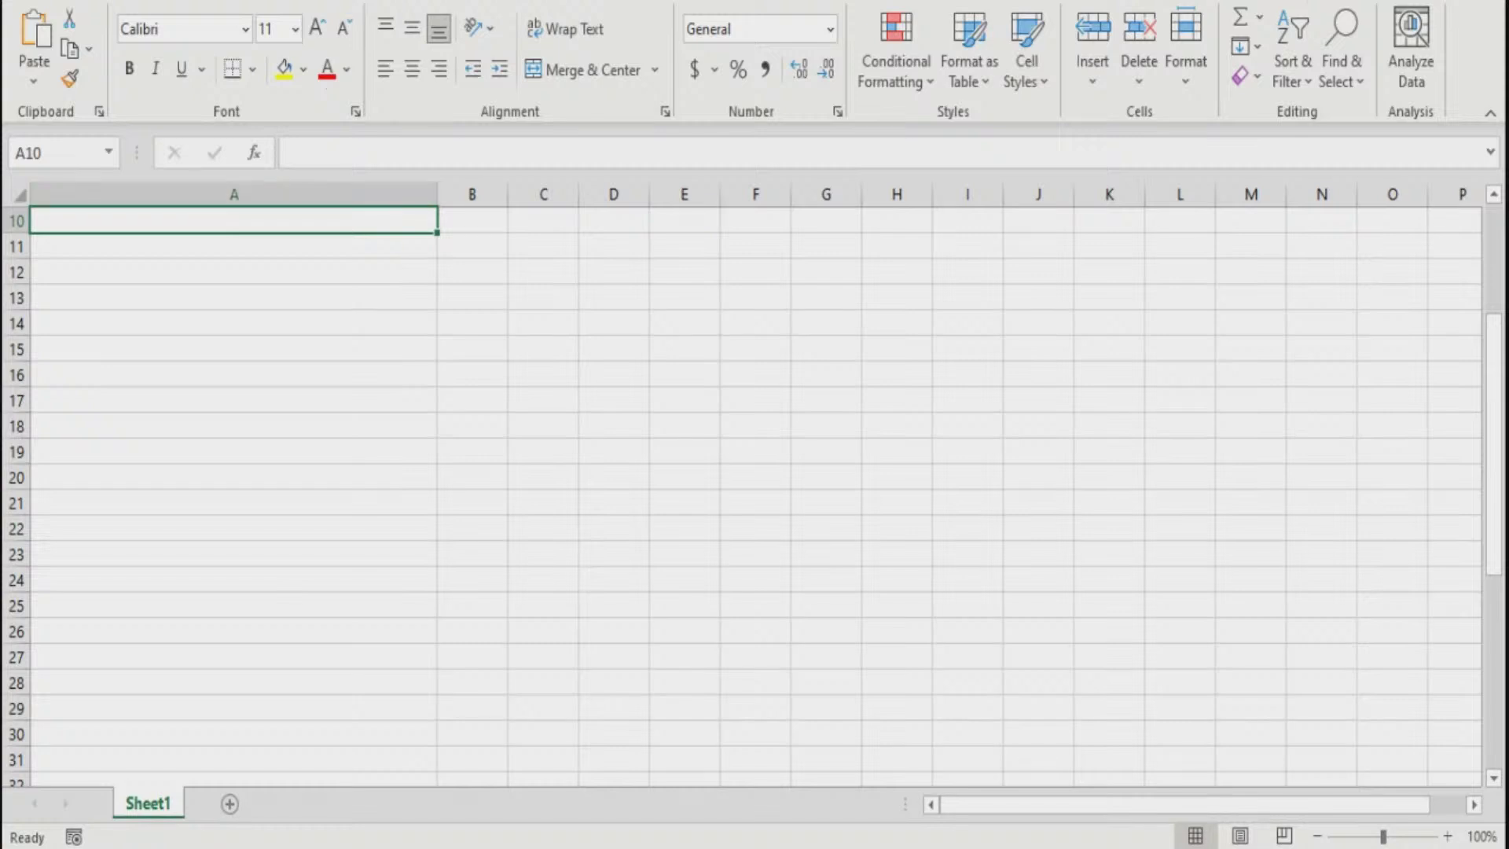
click(20, 194)
click(35, 31)
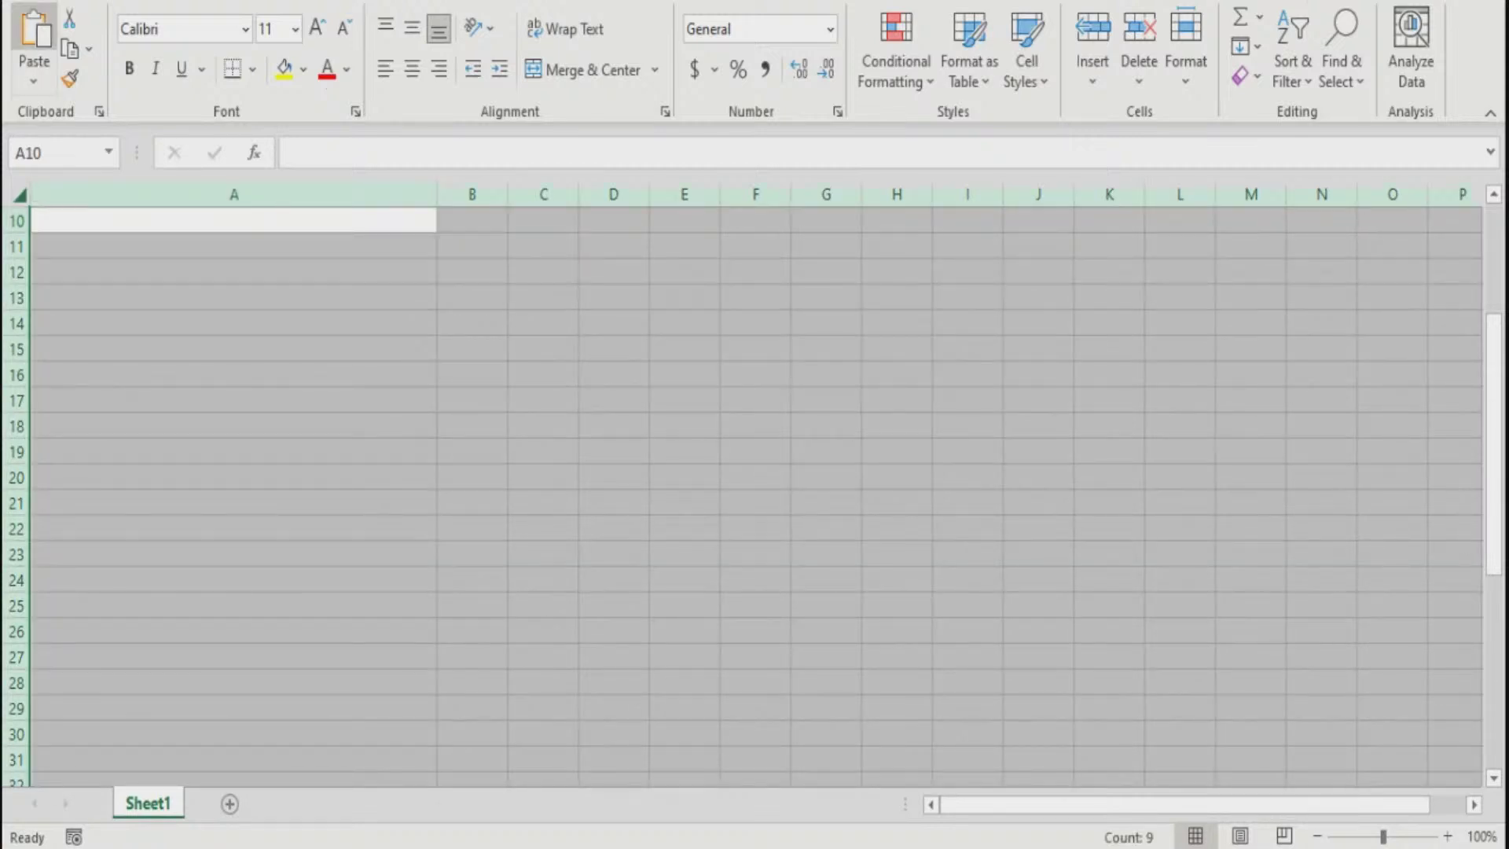
key(Return)
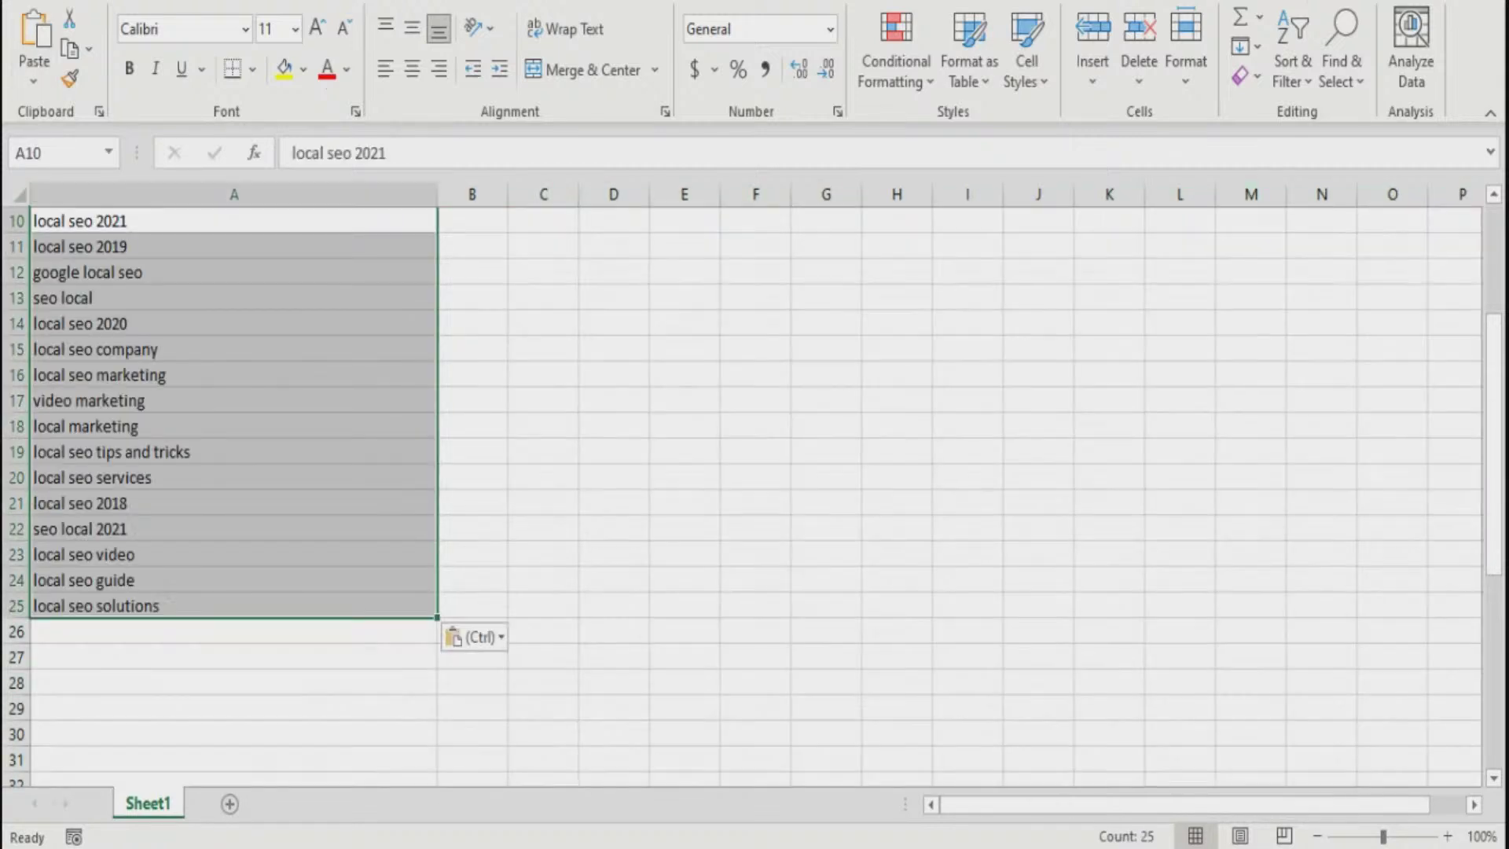
drag(1493, 440, 1493, 330)
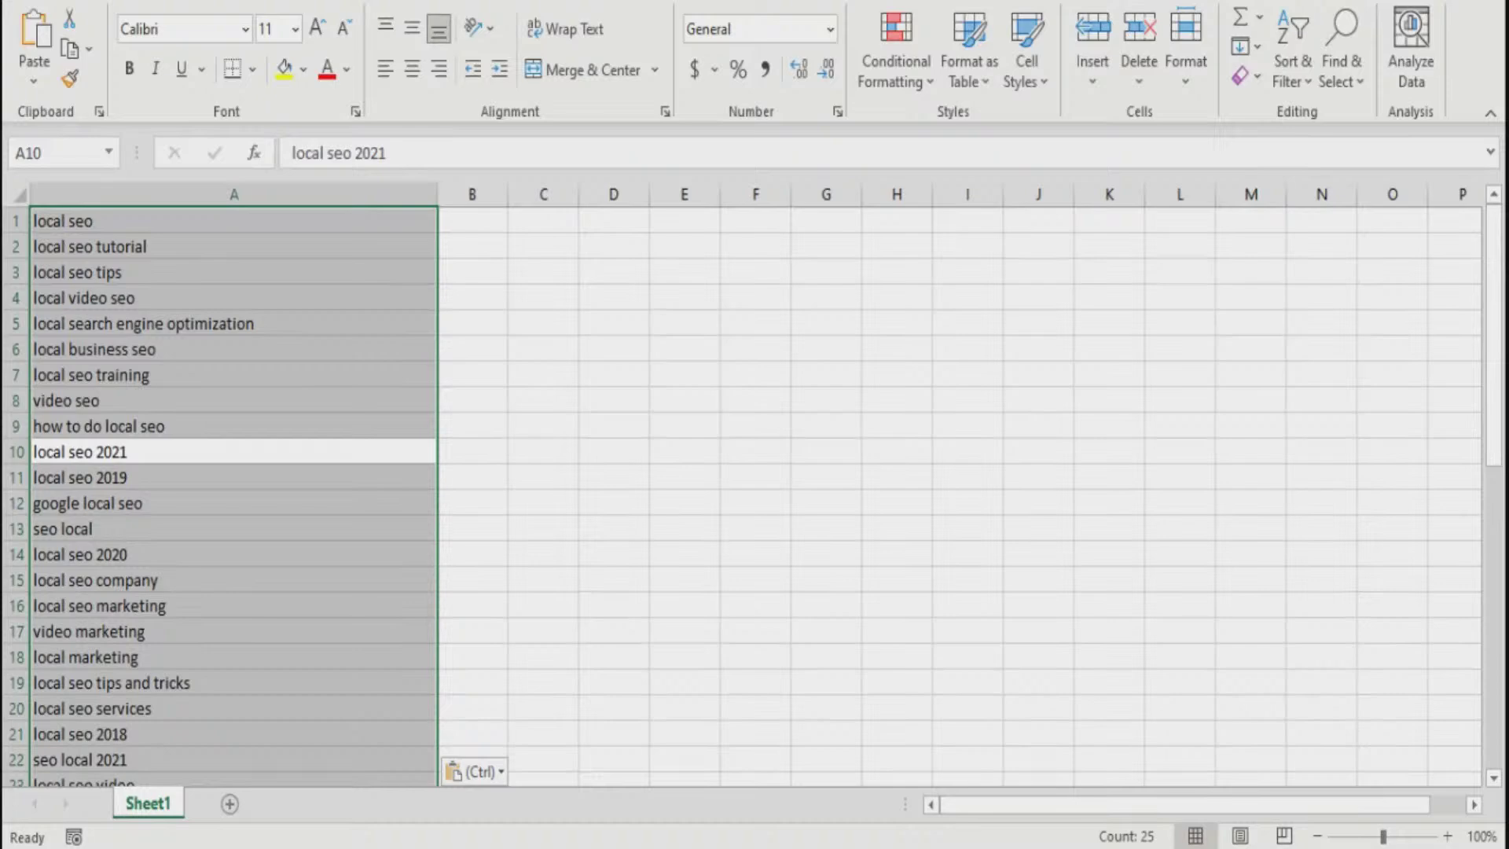
click(78, 221)
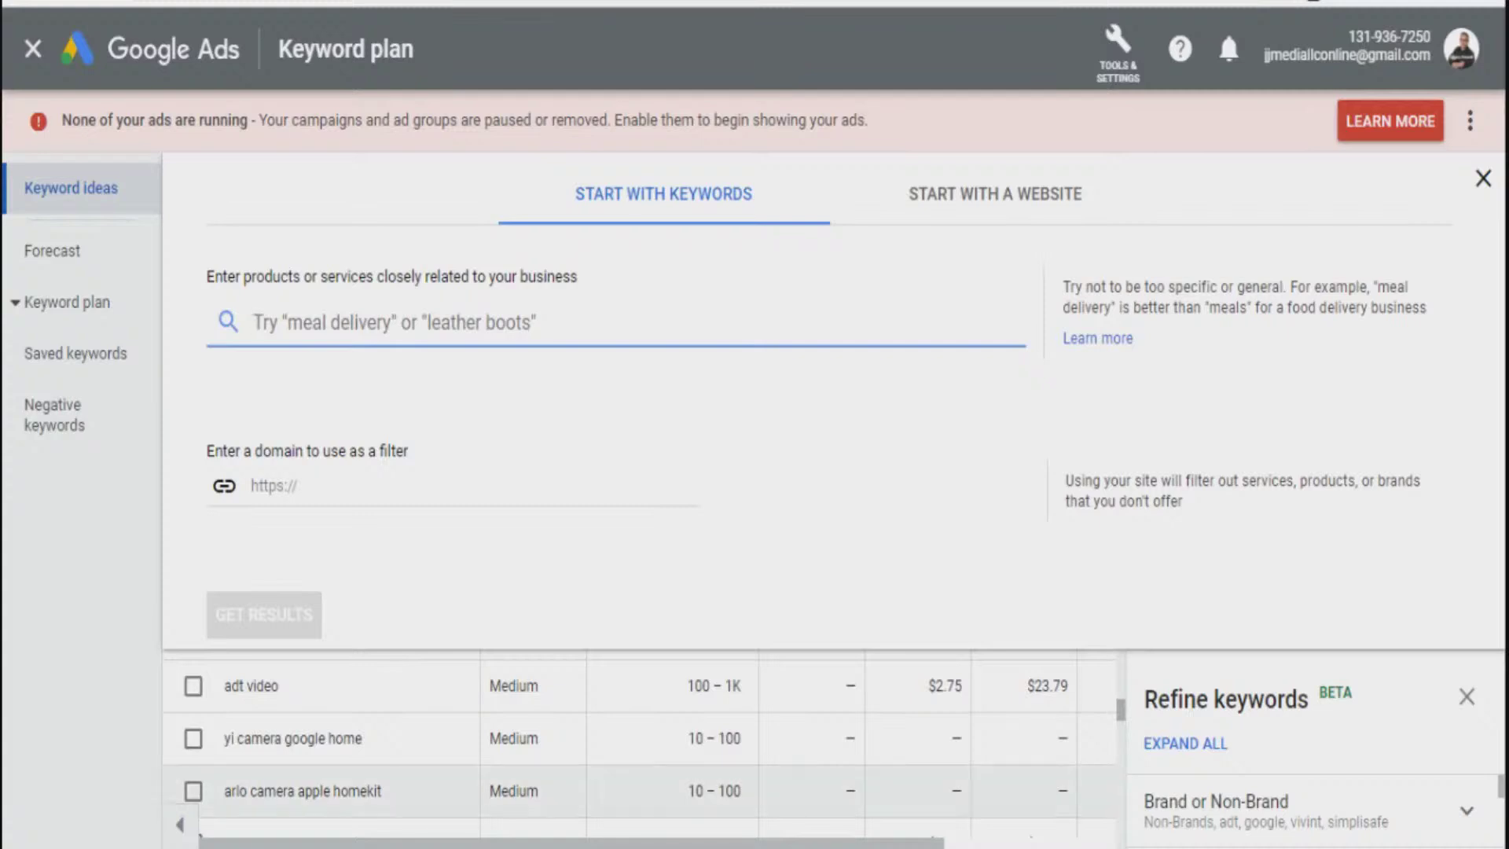
Step: Return to Book2 in Excel and copy the first ten keywords, cells A1:A10
click(622, 847)
click(739, 766)
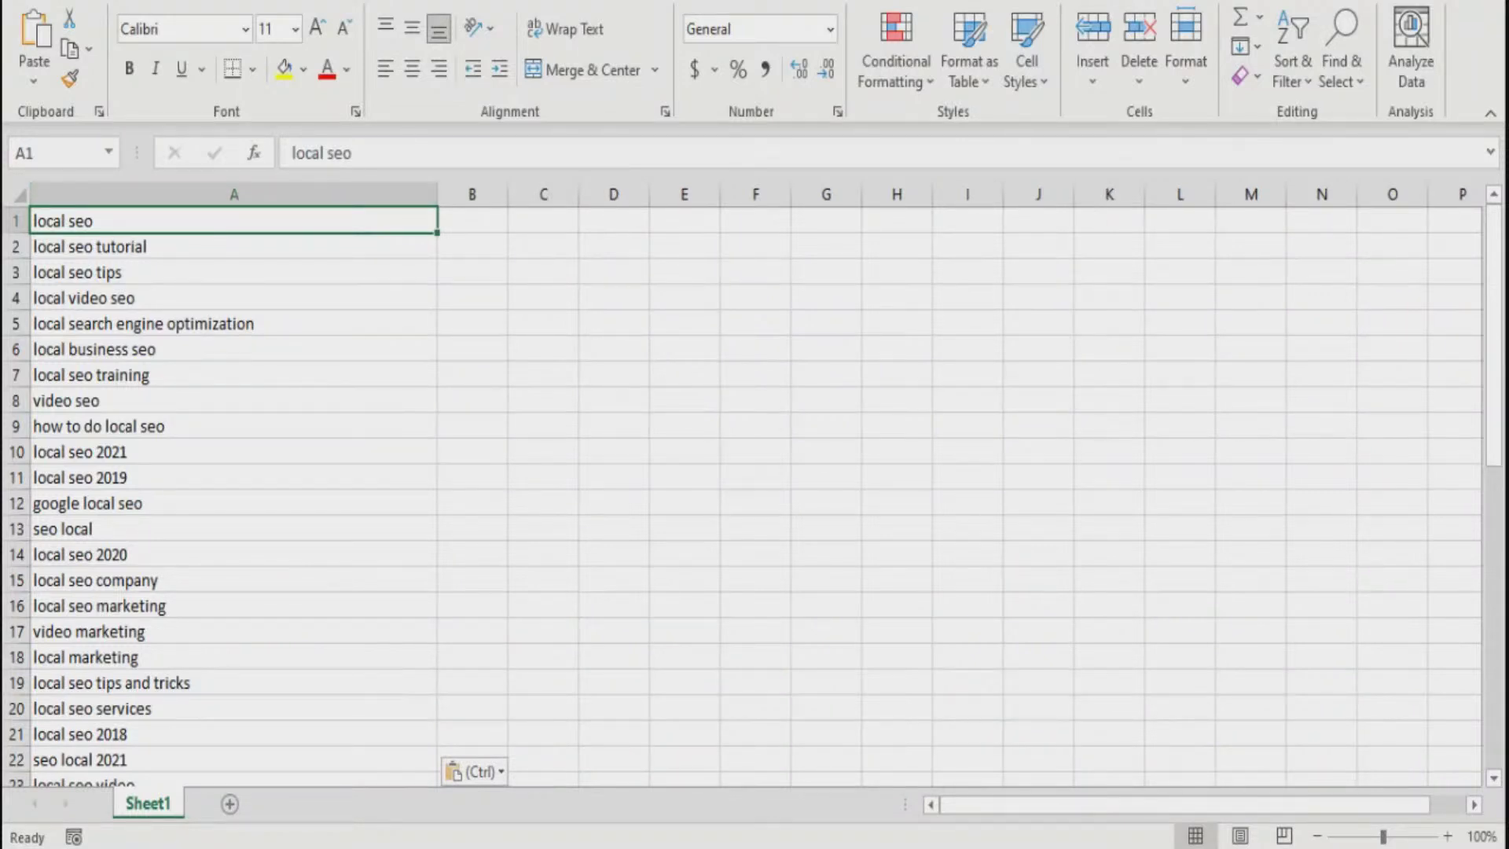
click(233, 452)
click(233, 221)
drag(233, 221, 165, 452)
right_click(165, 452)
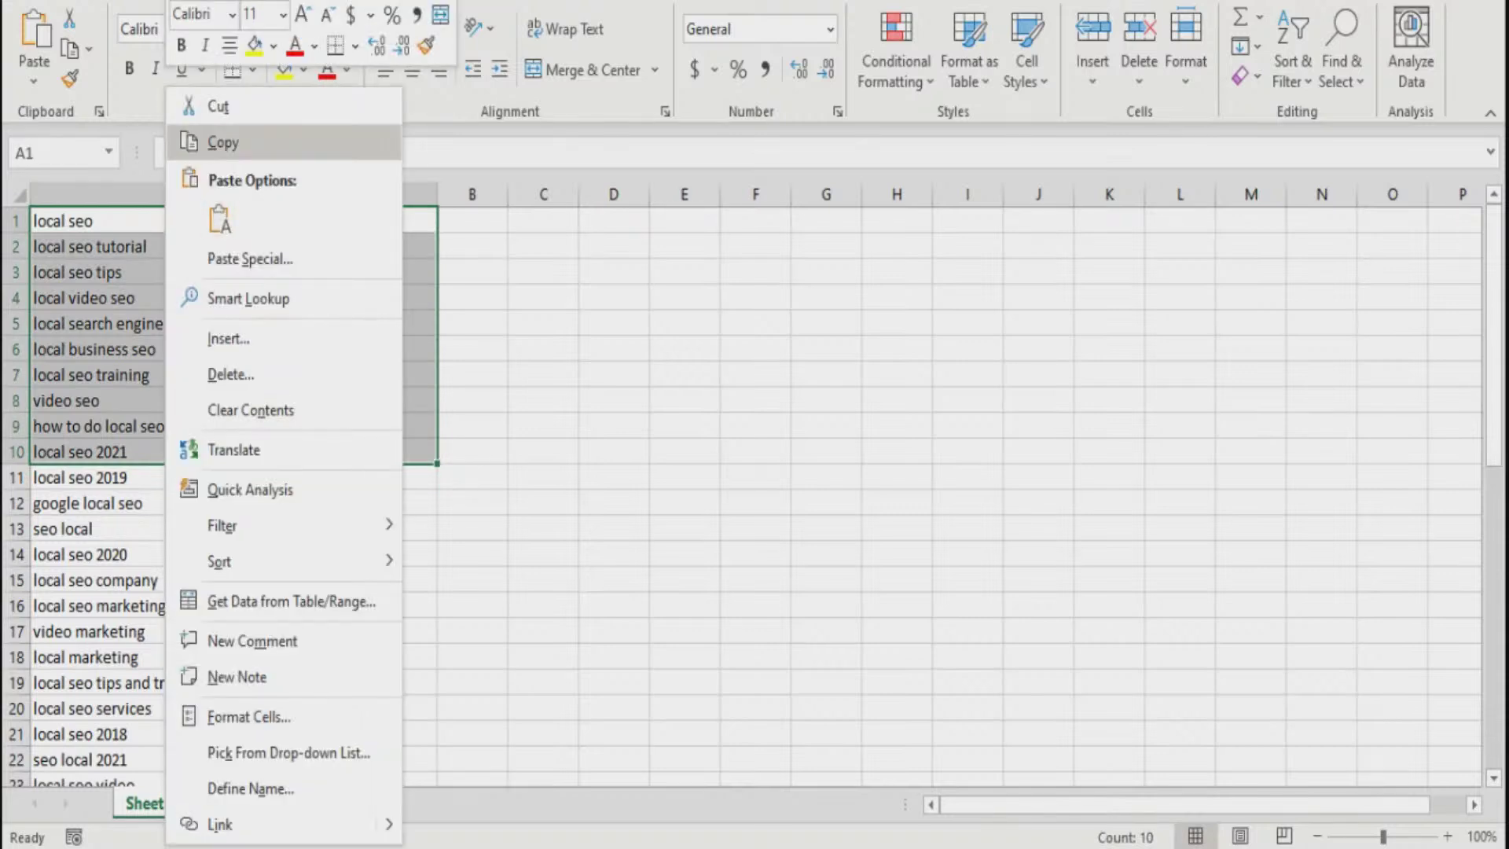
click(222, 142)
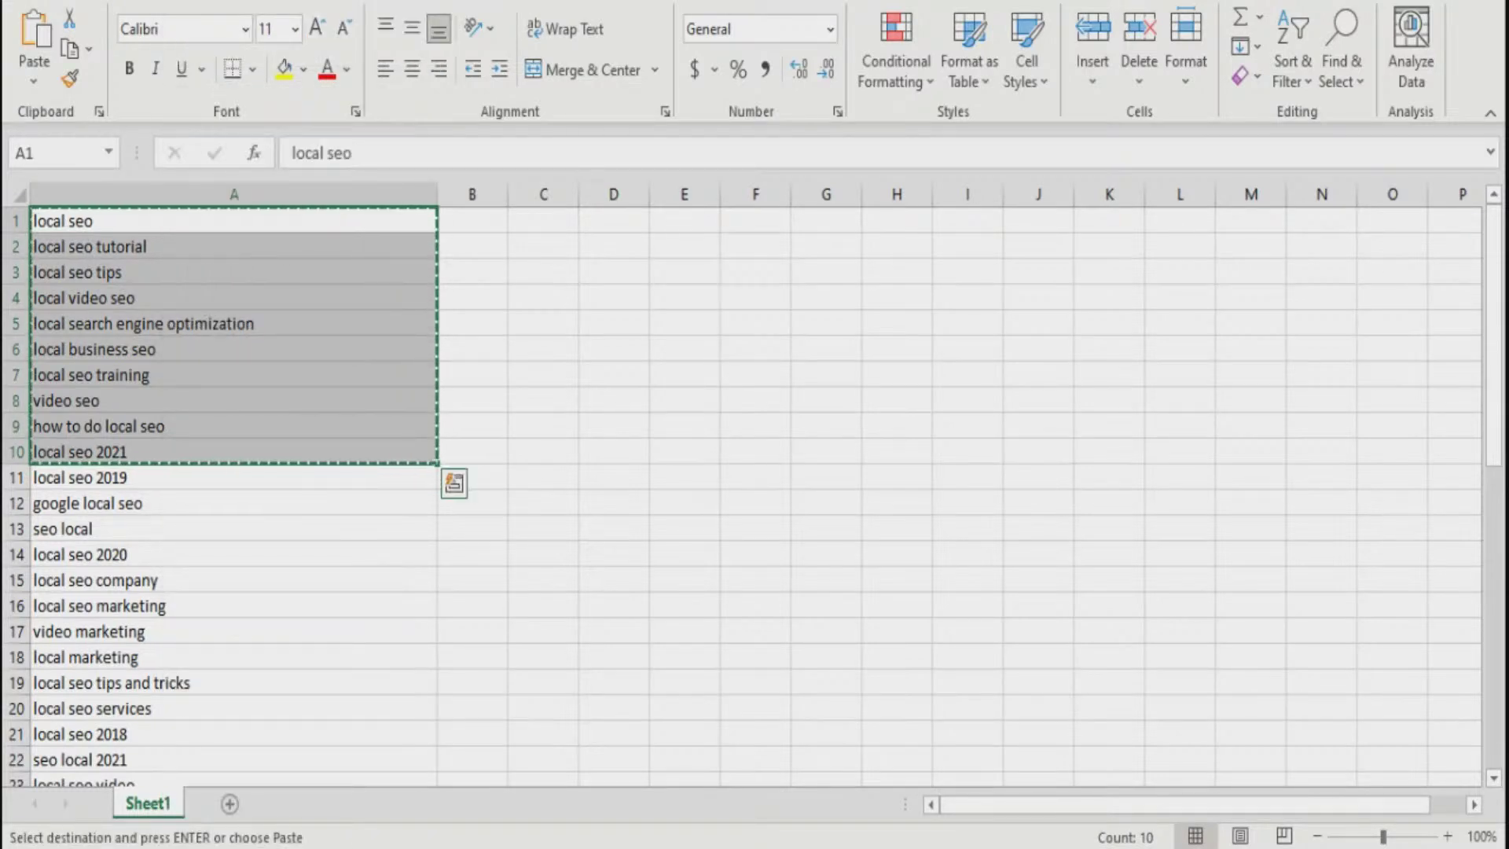
Step: Switch to the Google Ads Keyword plan and paste the copied keywords as the products or services to search
key(alt+Tab)
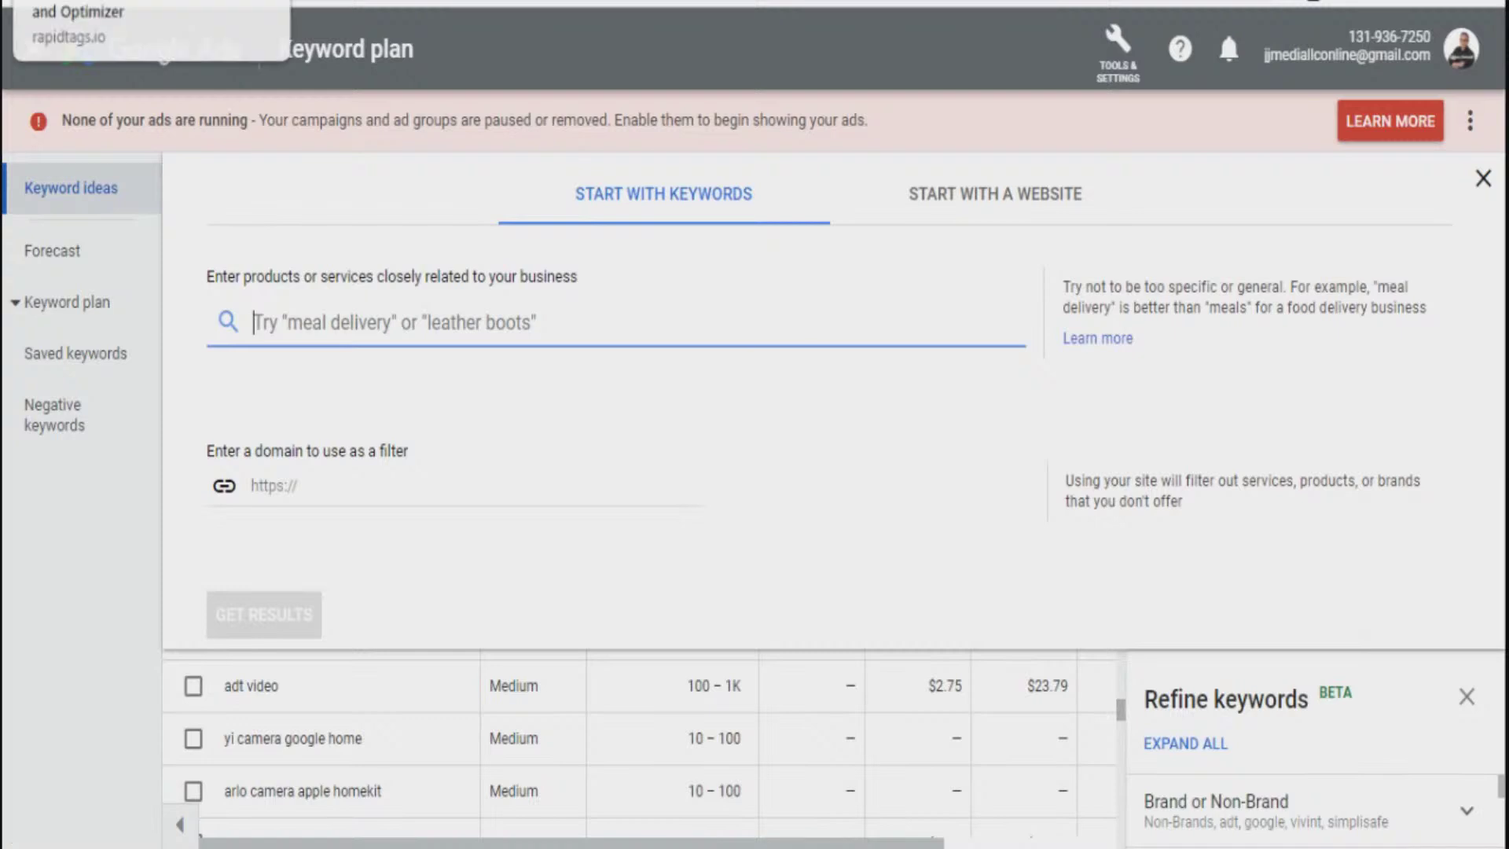
right_click(293, 314)
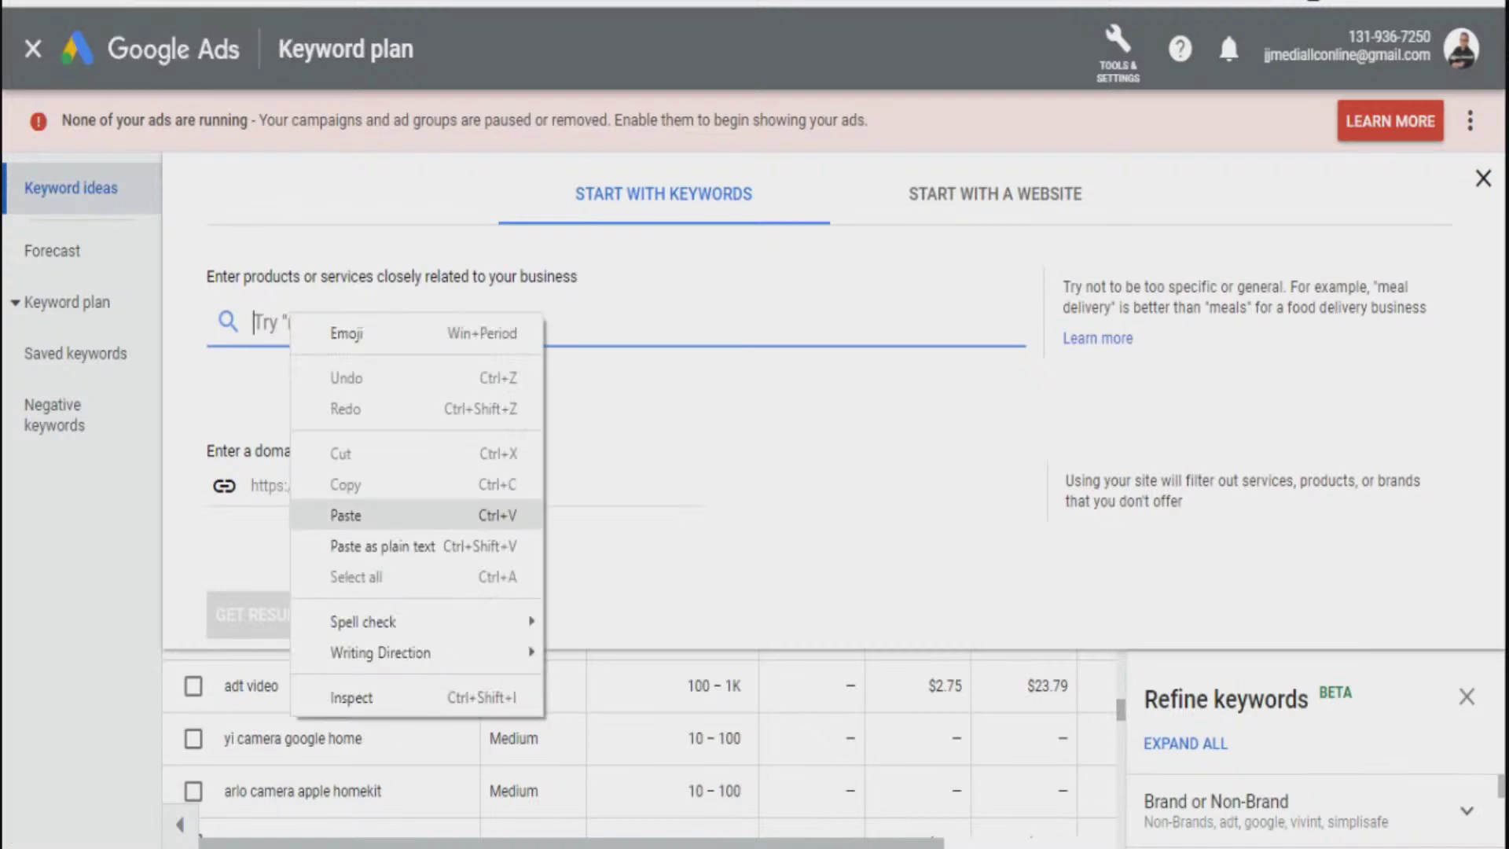
click(338, 513)
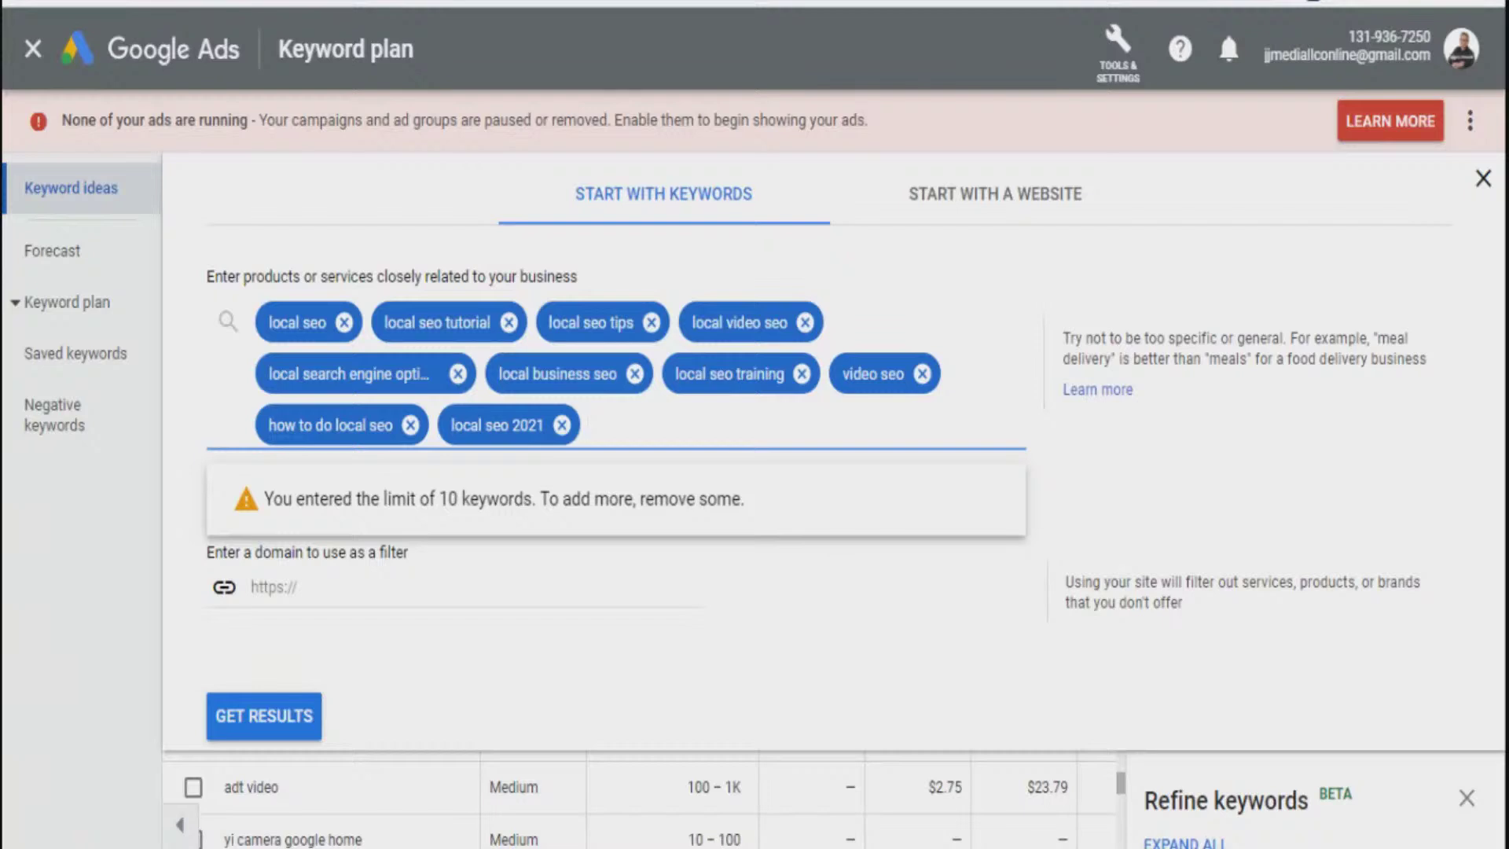
Step: Check the remaining keywords below row 10 in the Excel workbook Book2
click(626, 847)
click(742, 758)
scroll(742, 503, down, 4)
scroll(742, 503, up, 2)
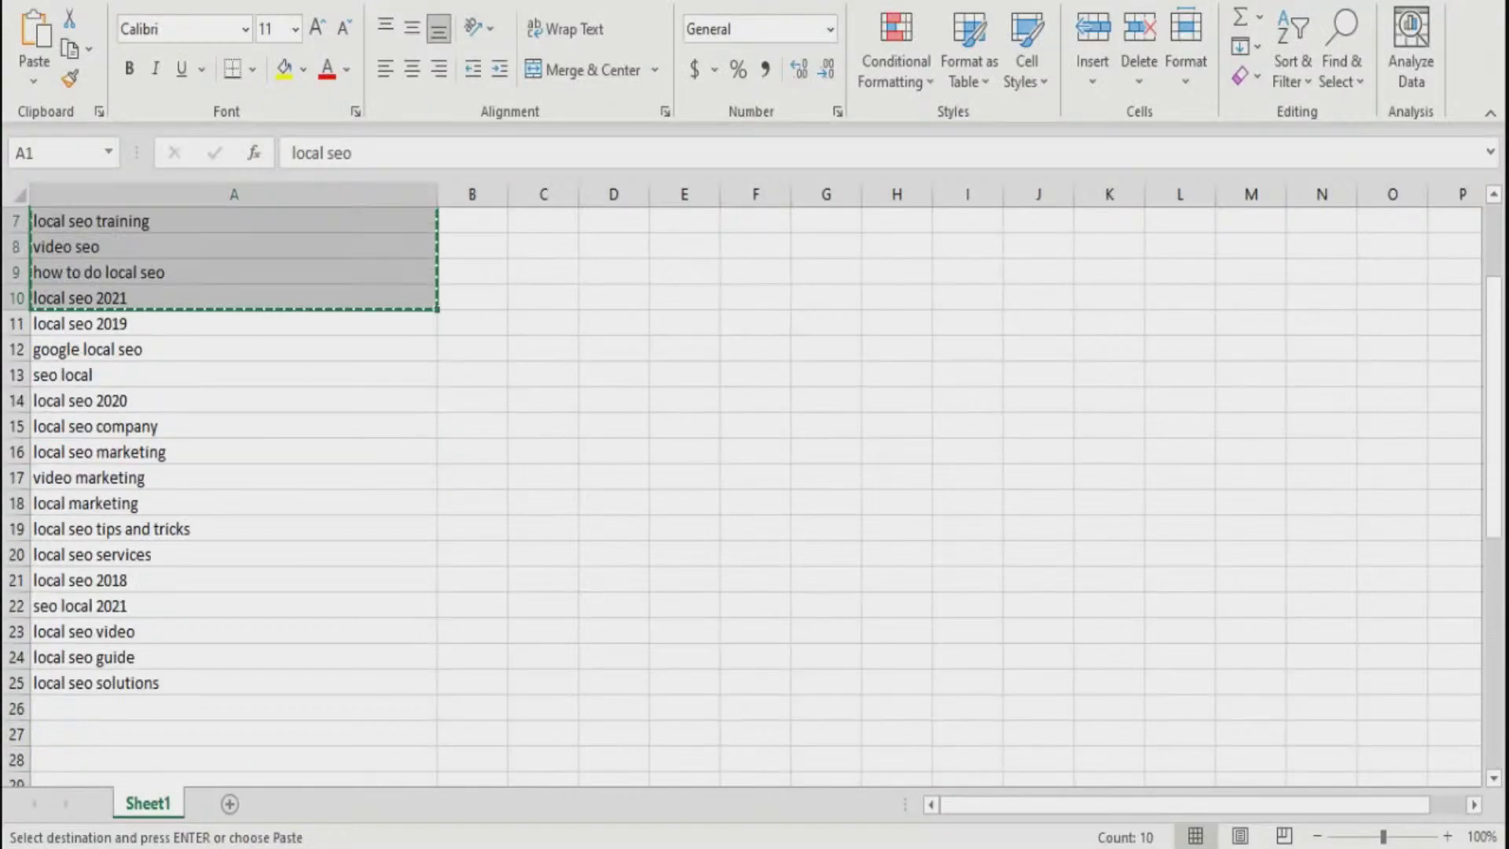
drag(1493, 498, 1493, 423)
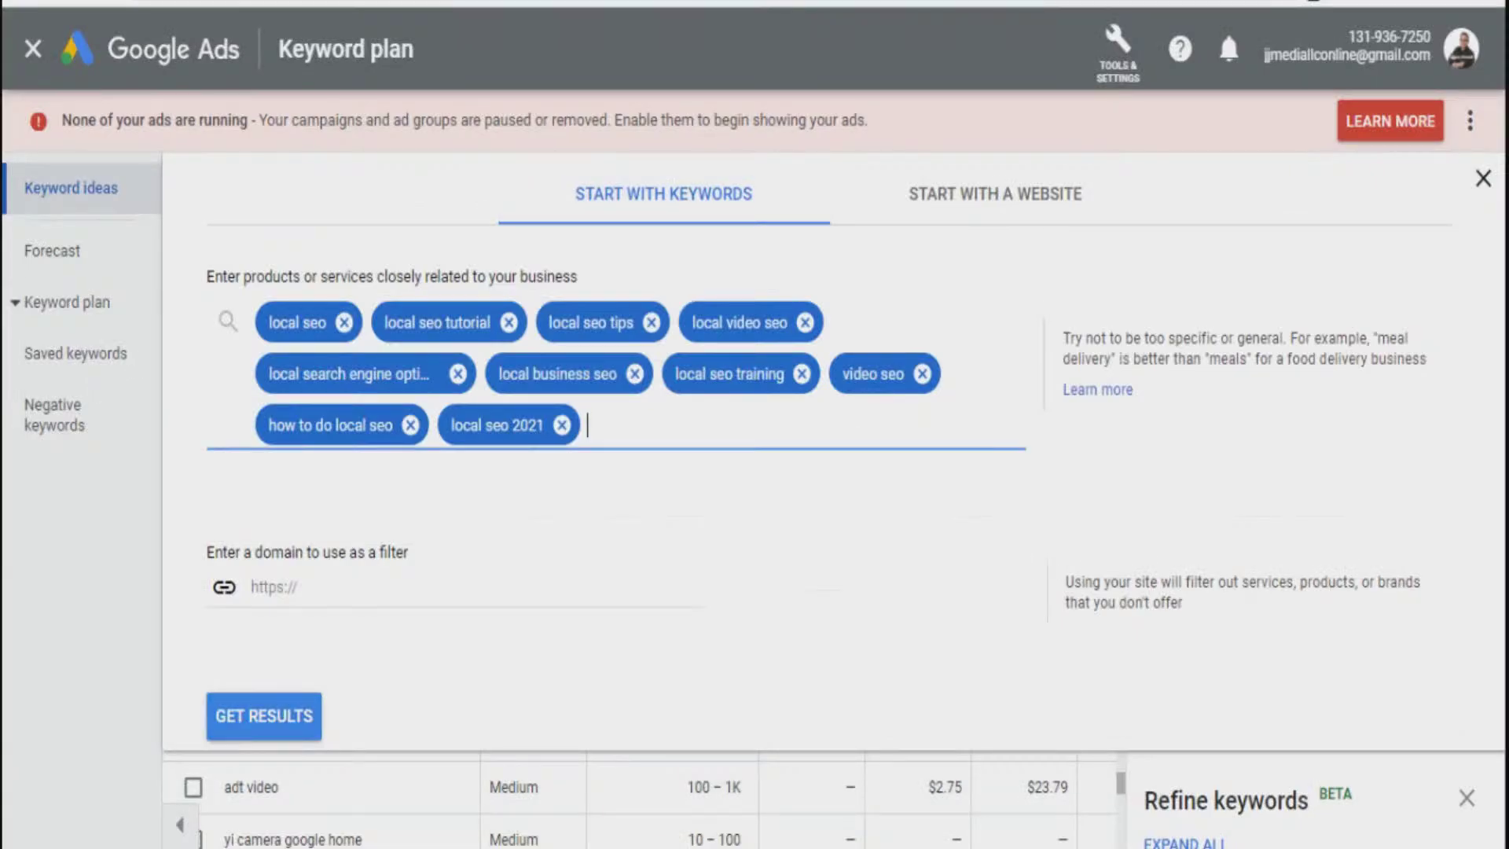
Step: Get the keyword ideas for the ten entered keywords in Google Ads and close the Refine keywords pane
click(264, 717)
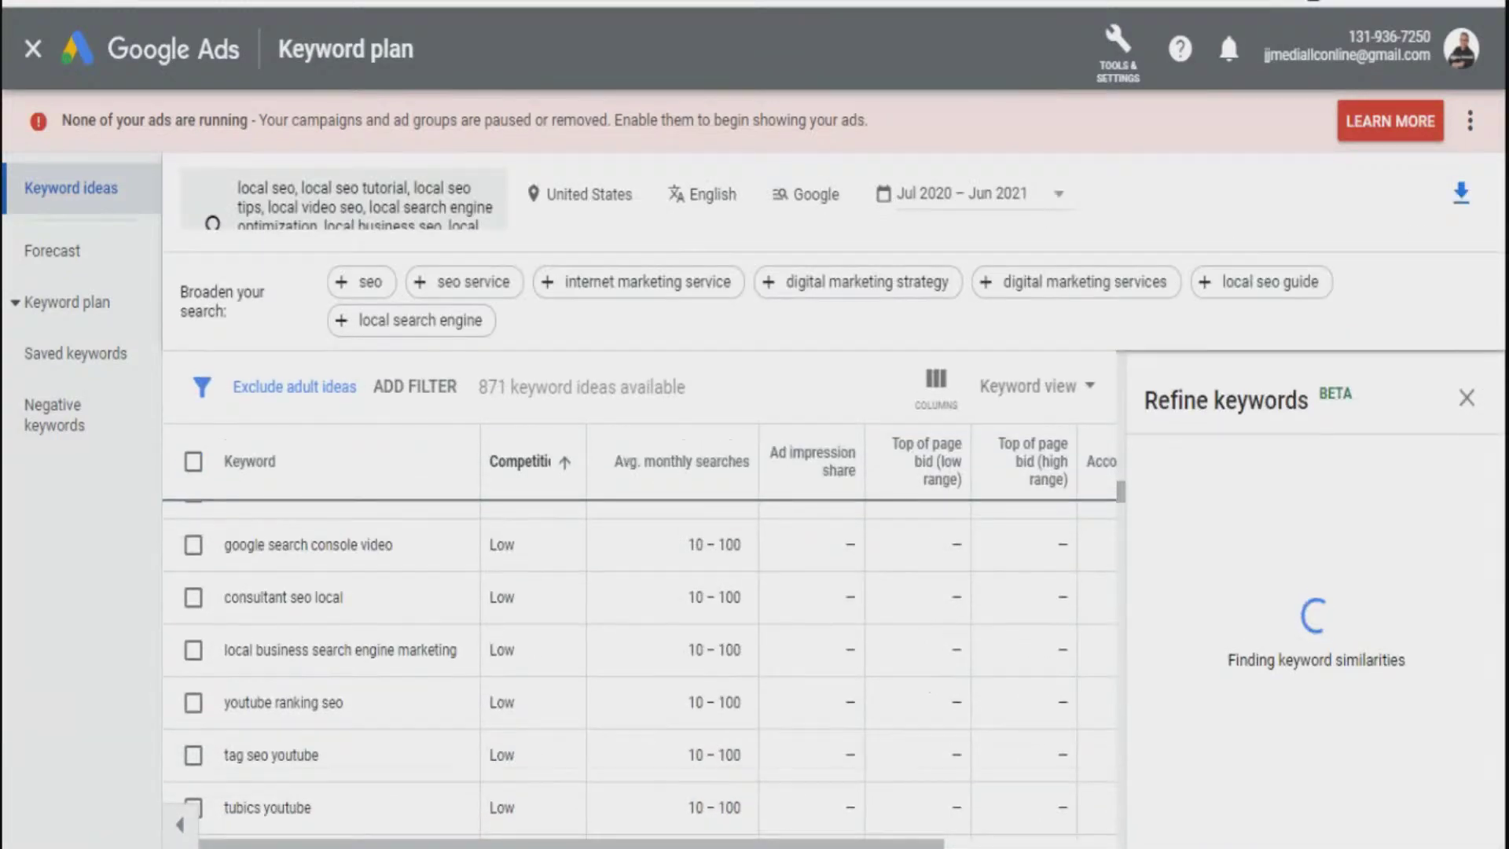
click(1466, 397)
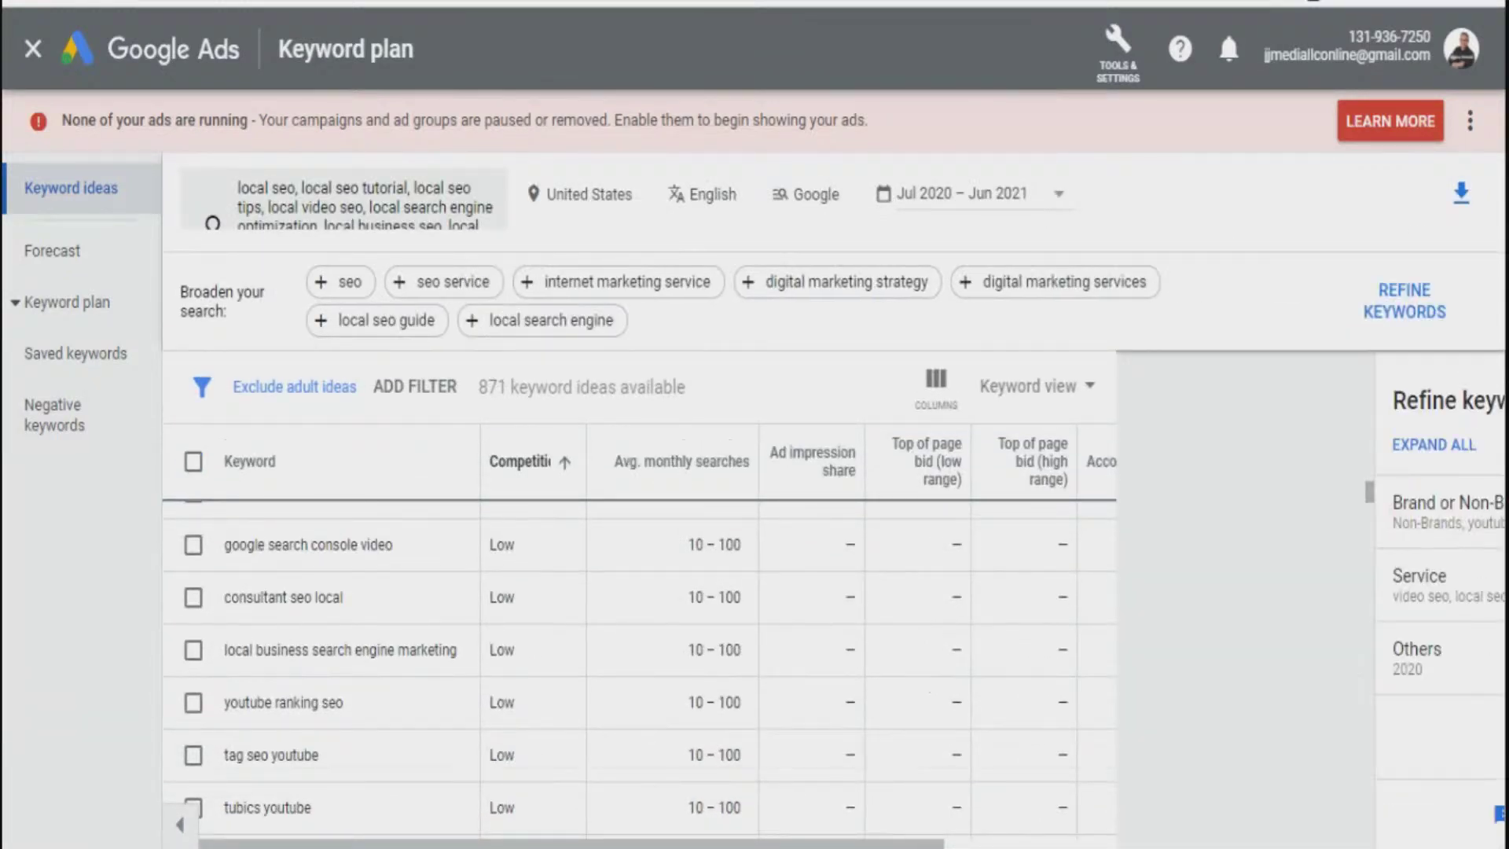
Step: Look through the first page of keyword ideas sorted by competition, and check the Refine keywords options before closing them
scroll(829, 665, down, 15)
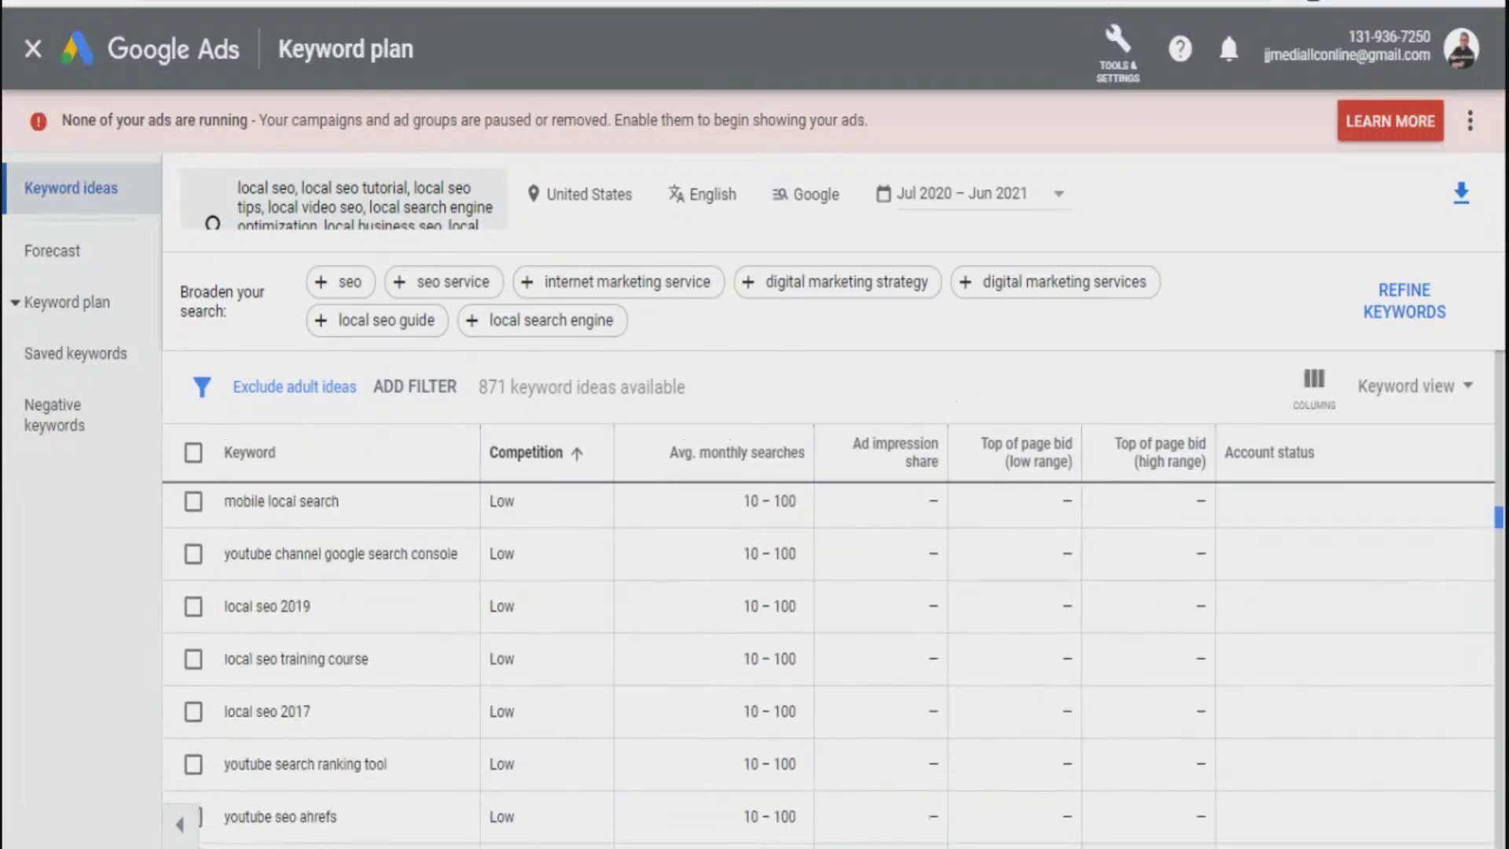
scroll(828, 629, down, 2)
scroll(828, 628, up, 3)
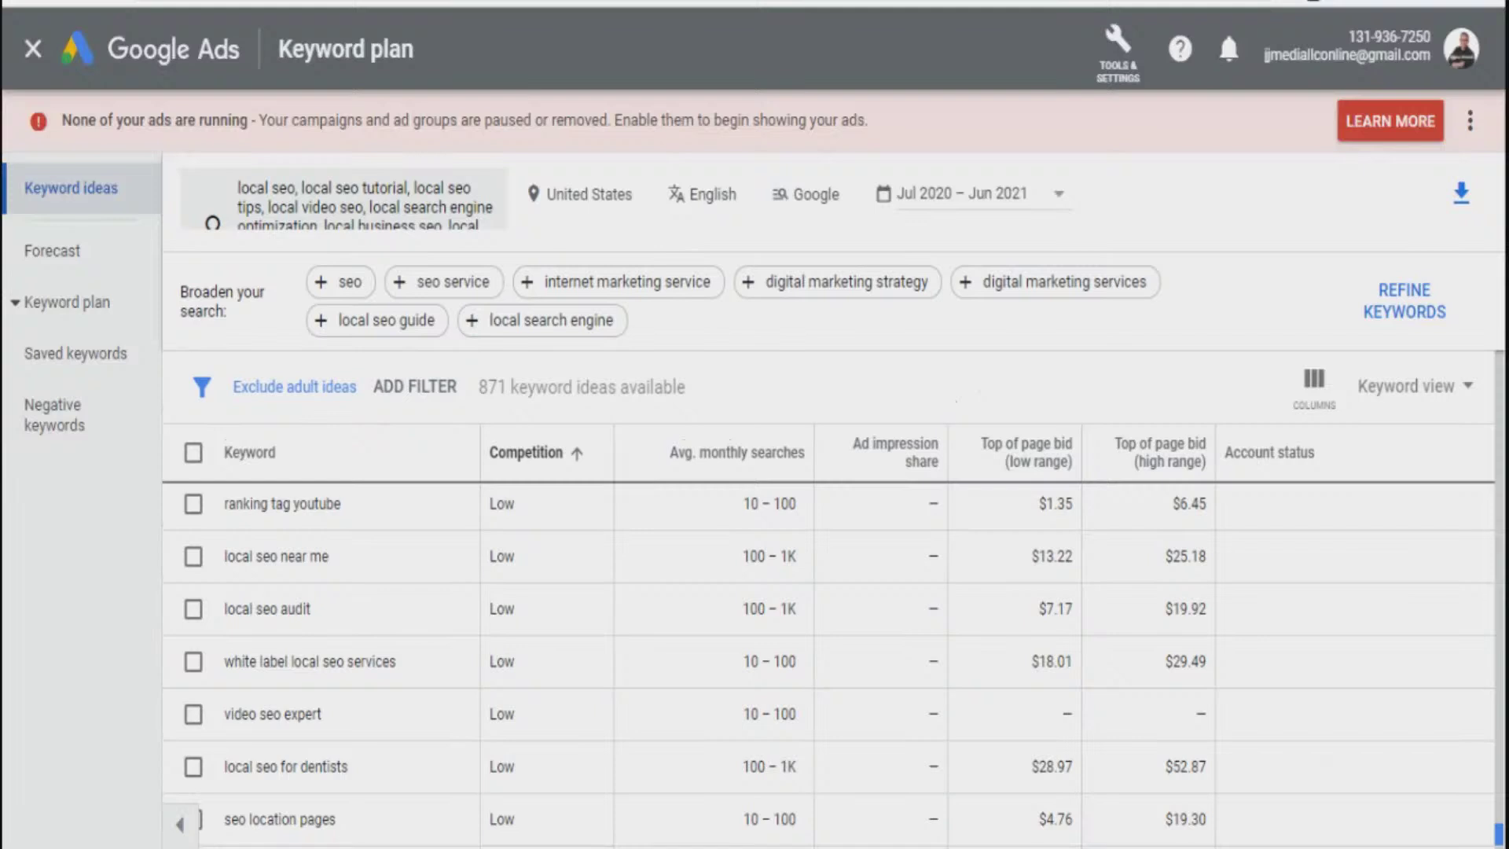
scroll(828, 629, down, 3)
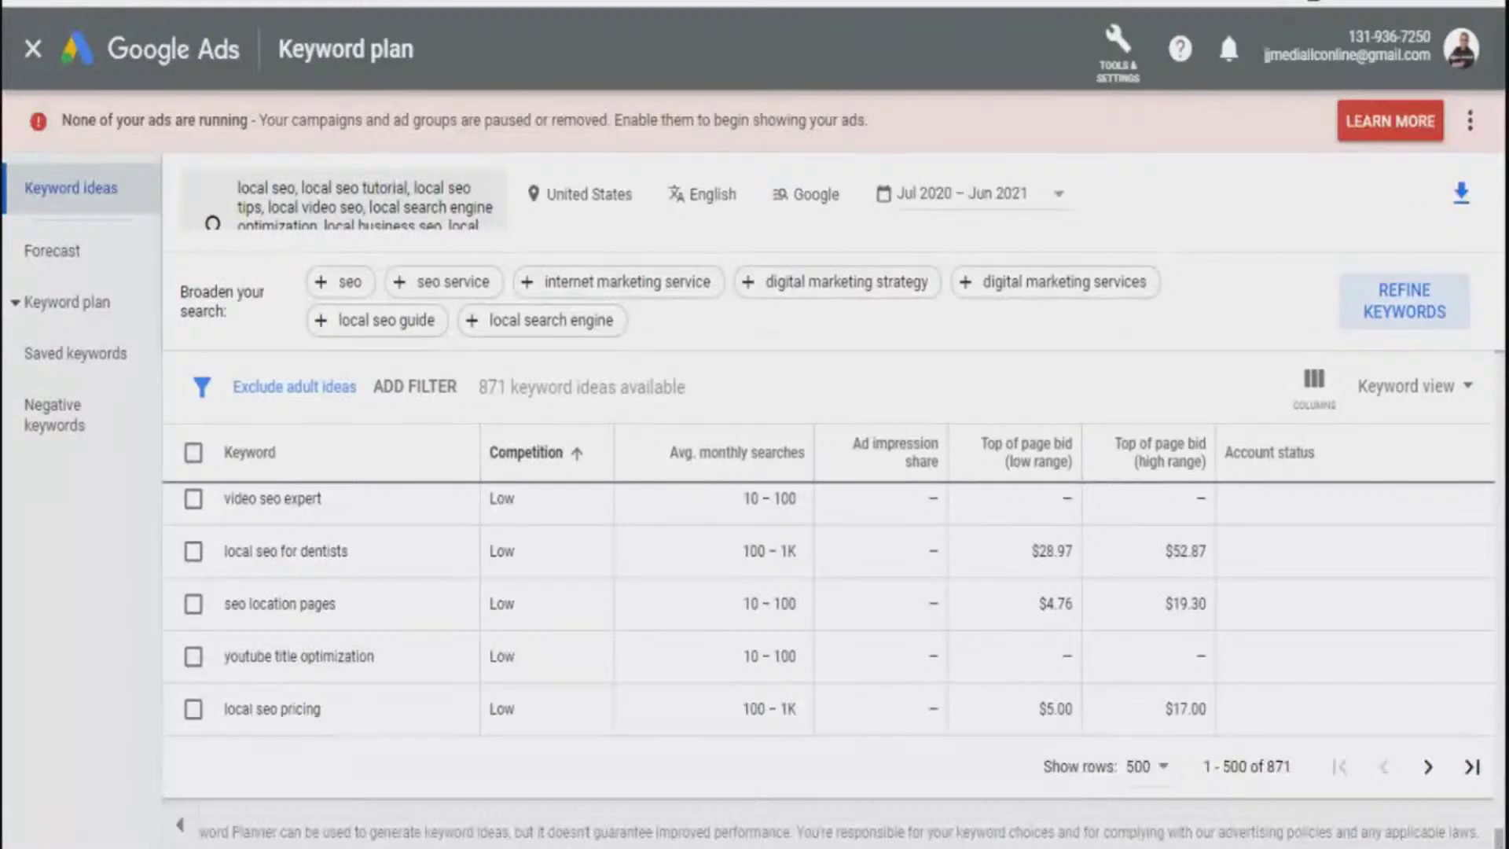
click(1404, 301)
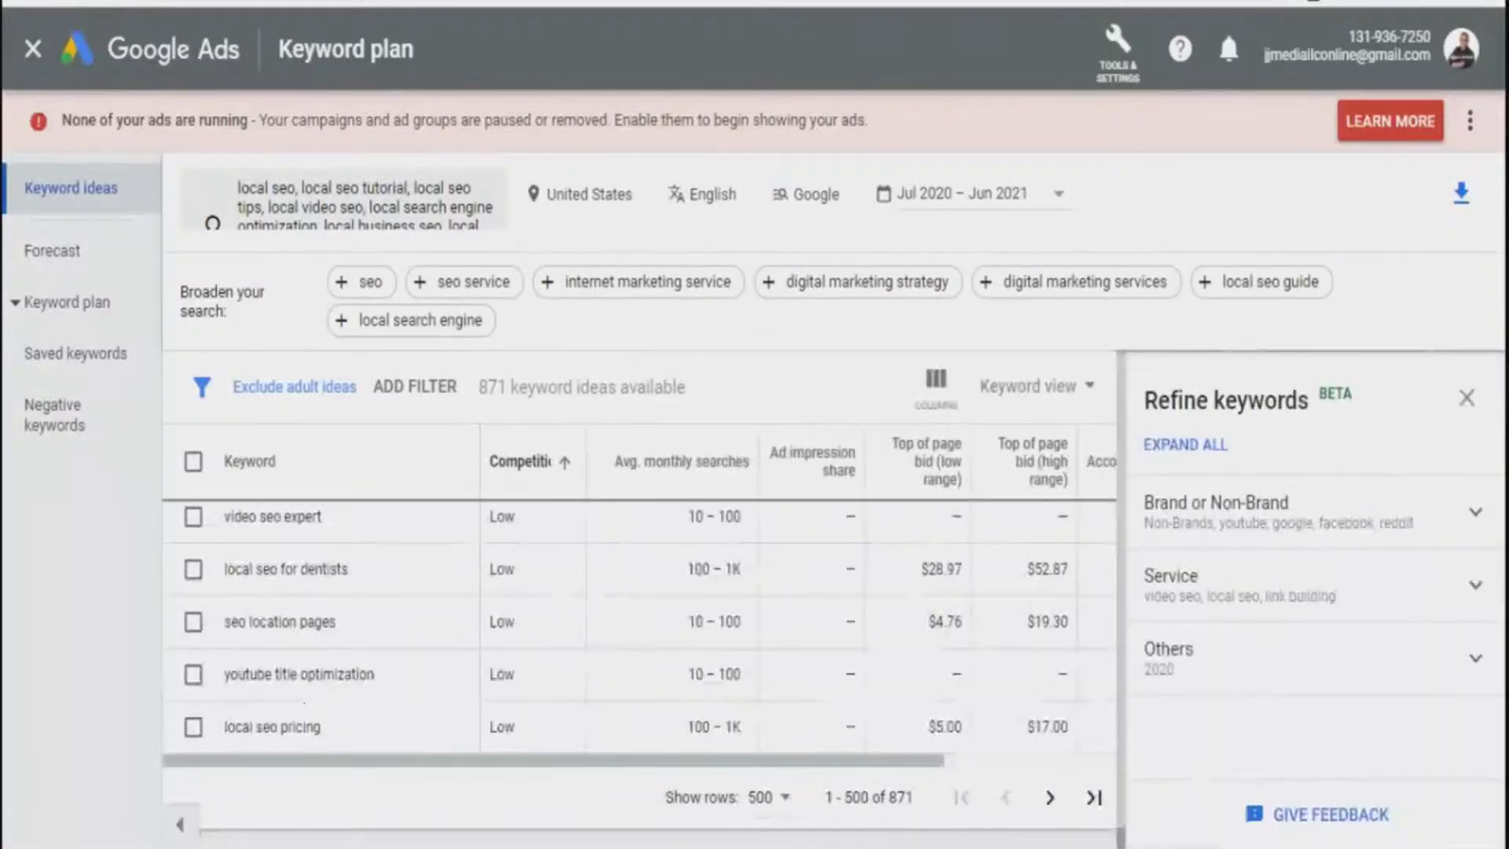
scroll(639, 620, down, 3)
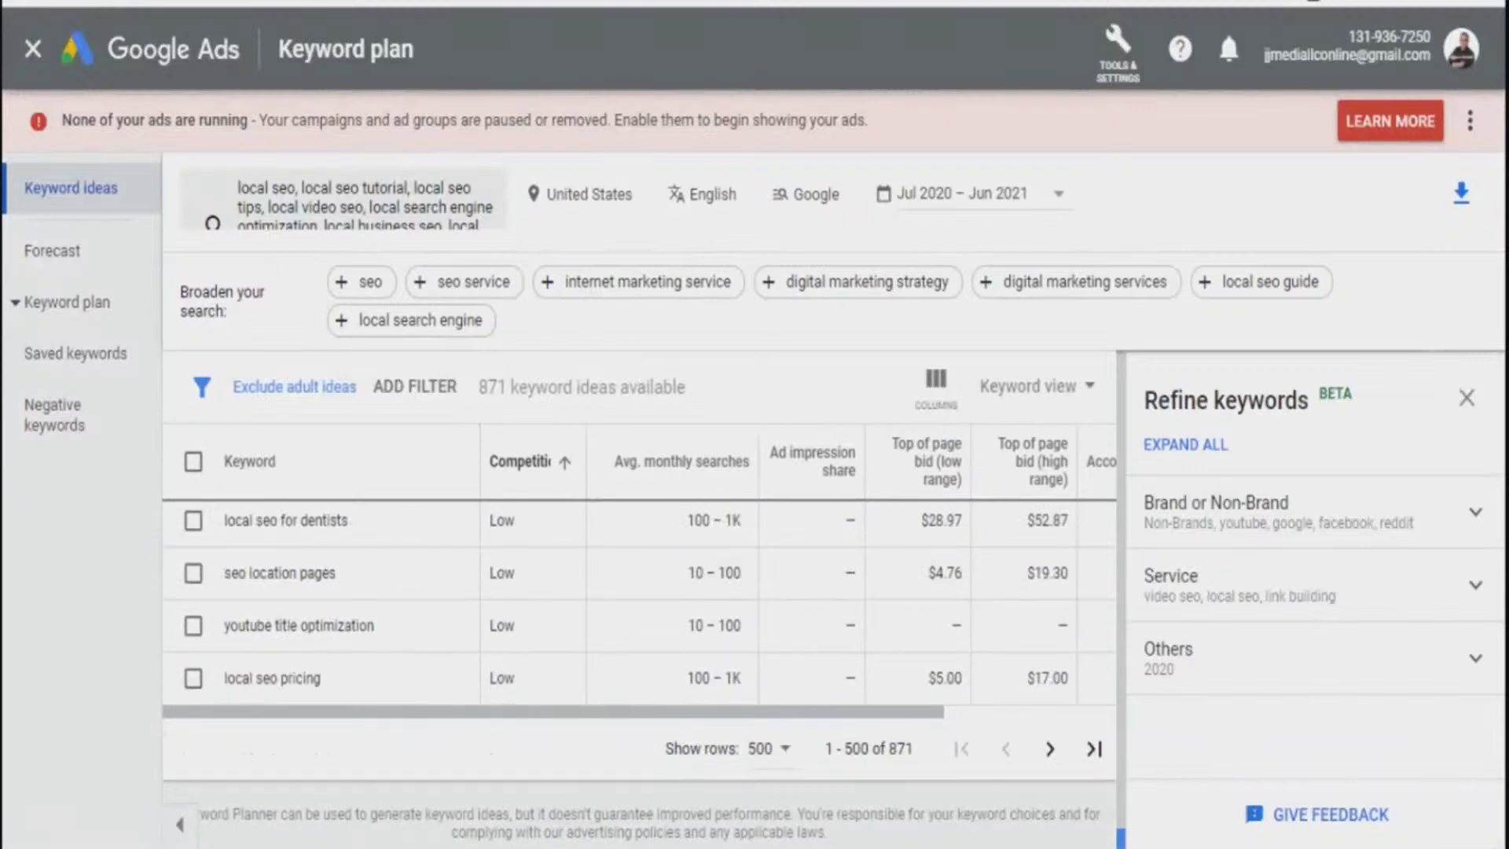
scroll(640, 660, up, 10)
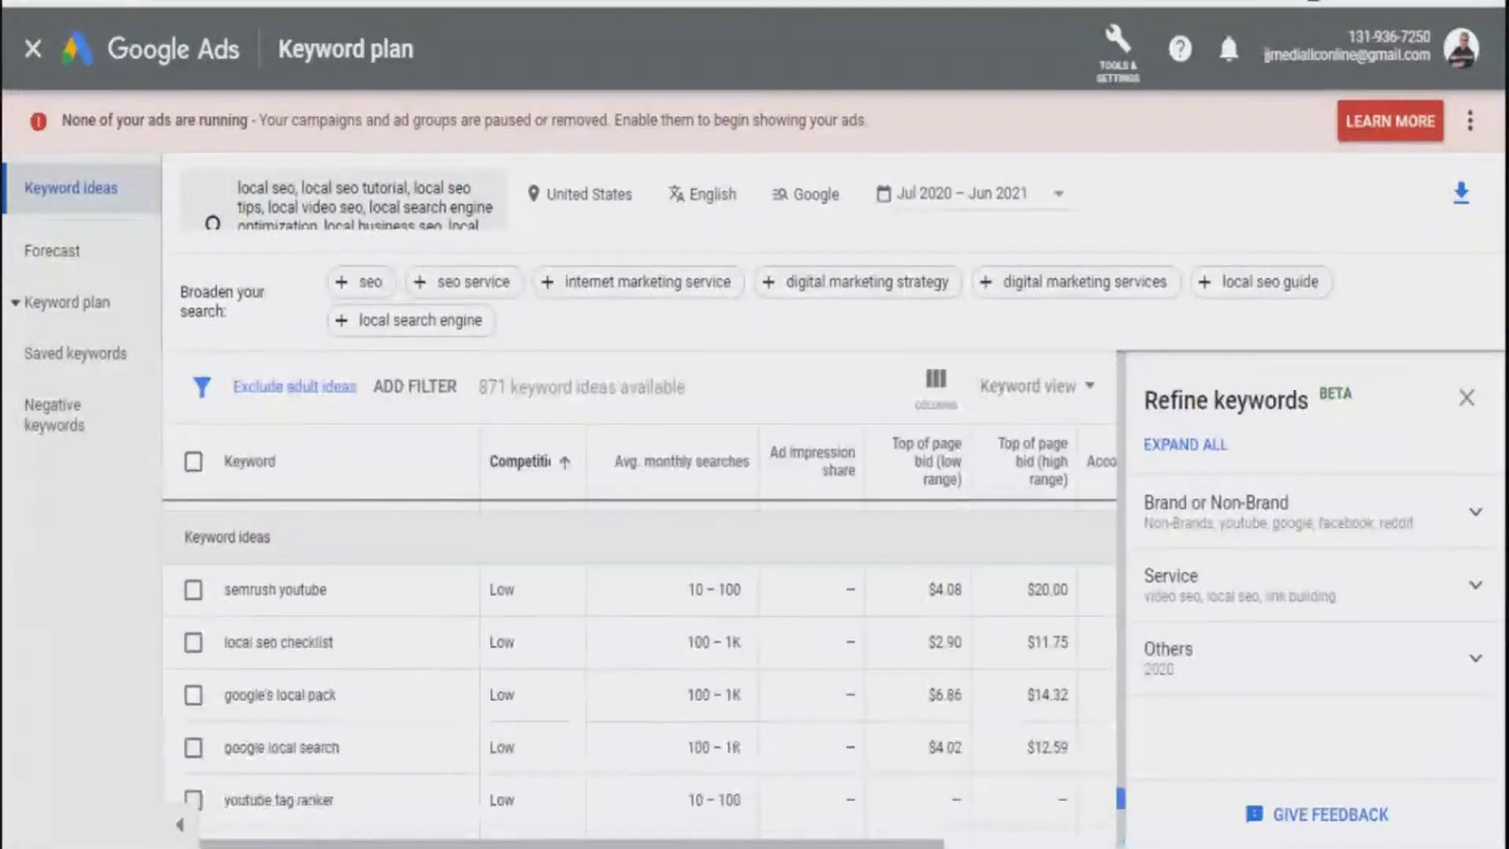
scroll(640, 660, up, 10)
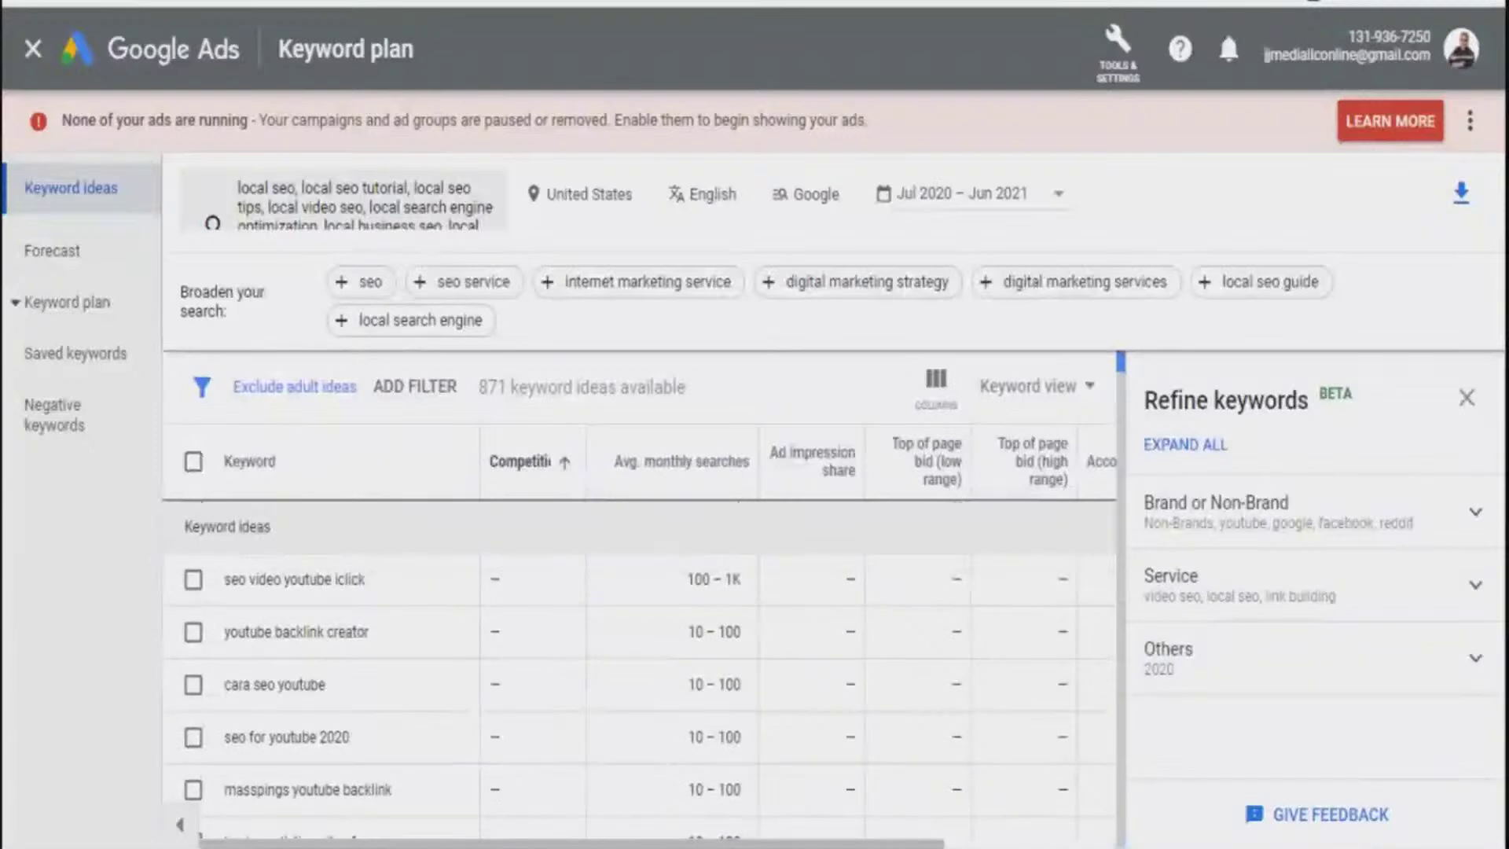
click(1467, 398)
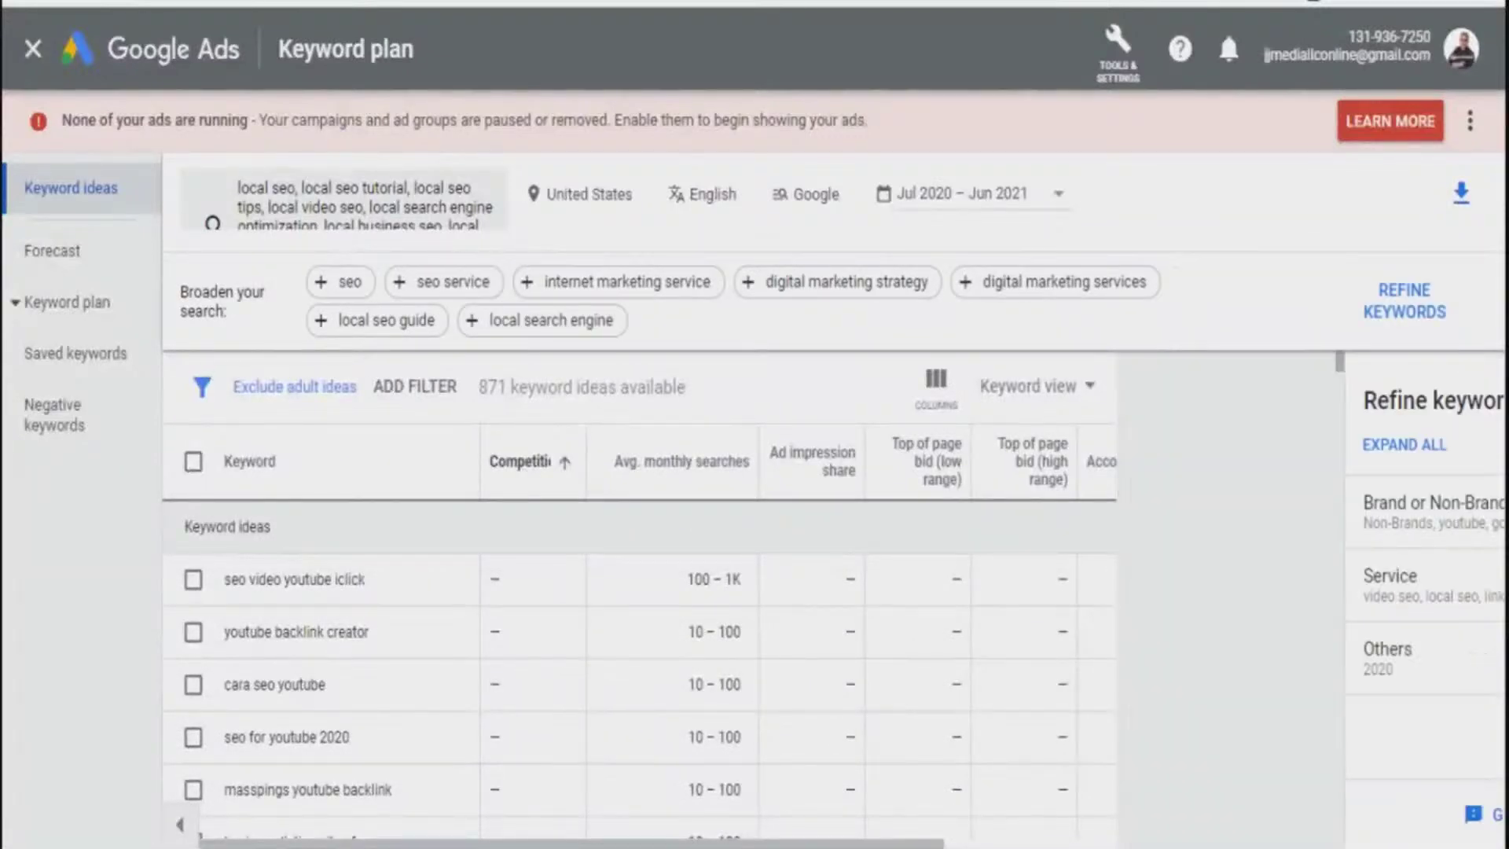
Step: Examine the competition and average monthly searches of the keyword ideas, from the unrated ones down to the first low-competition ones
scroll(829, 668, down, 3)
scroll(829, 668, down, 5)
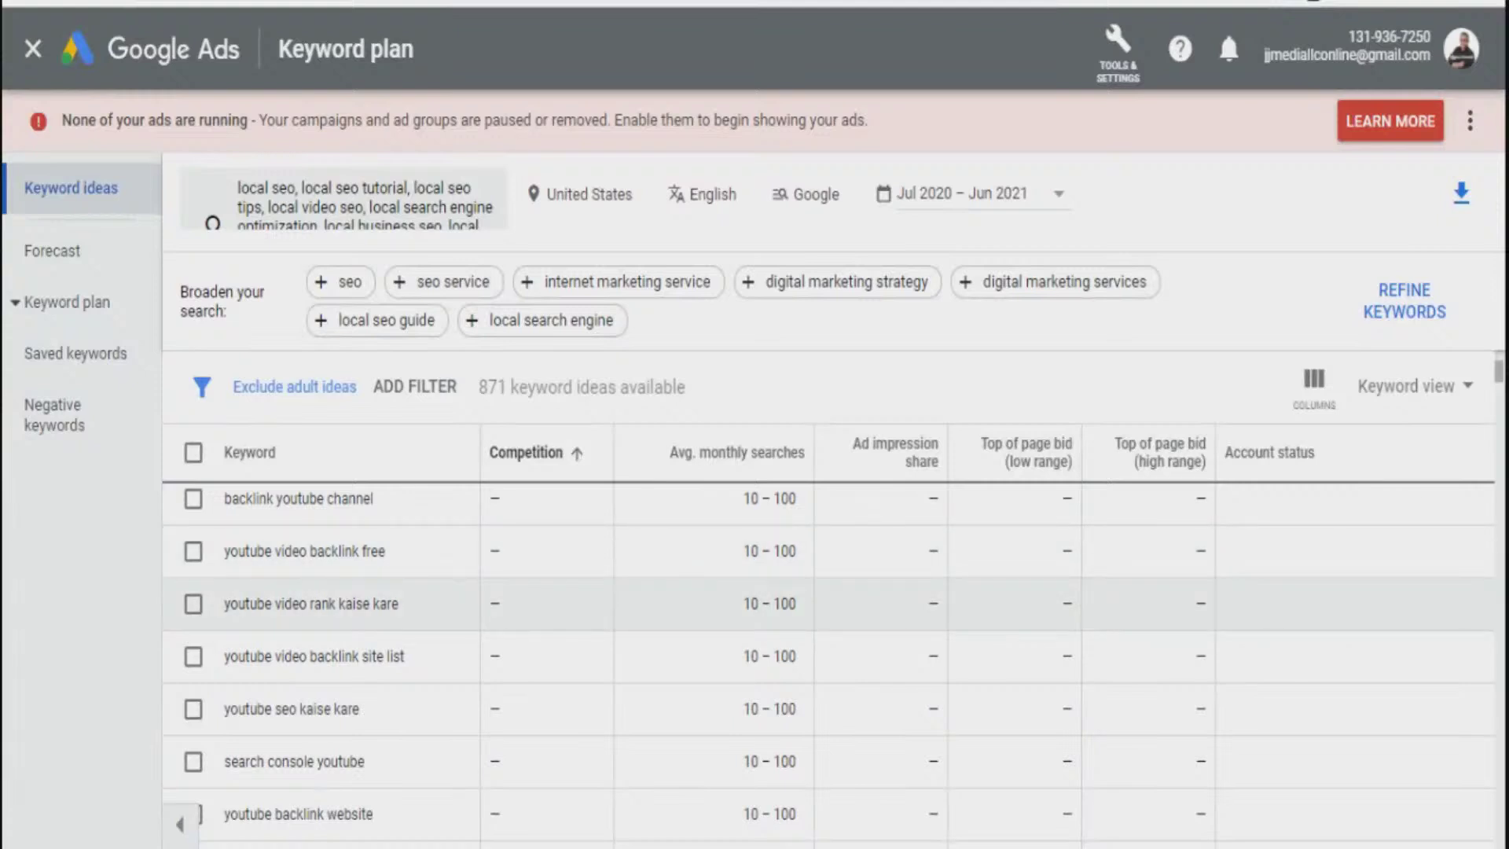
scroll(829, 660, down, 5)
scroll(829, 660, down, 12)
scroll(829, 660, down, 3)
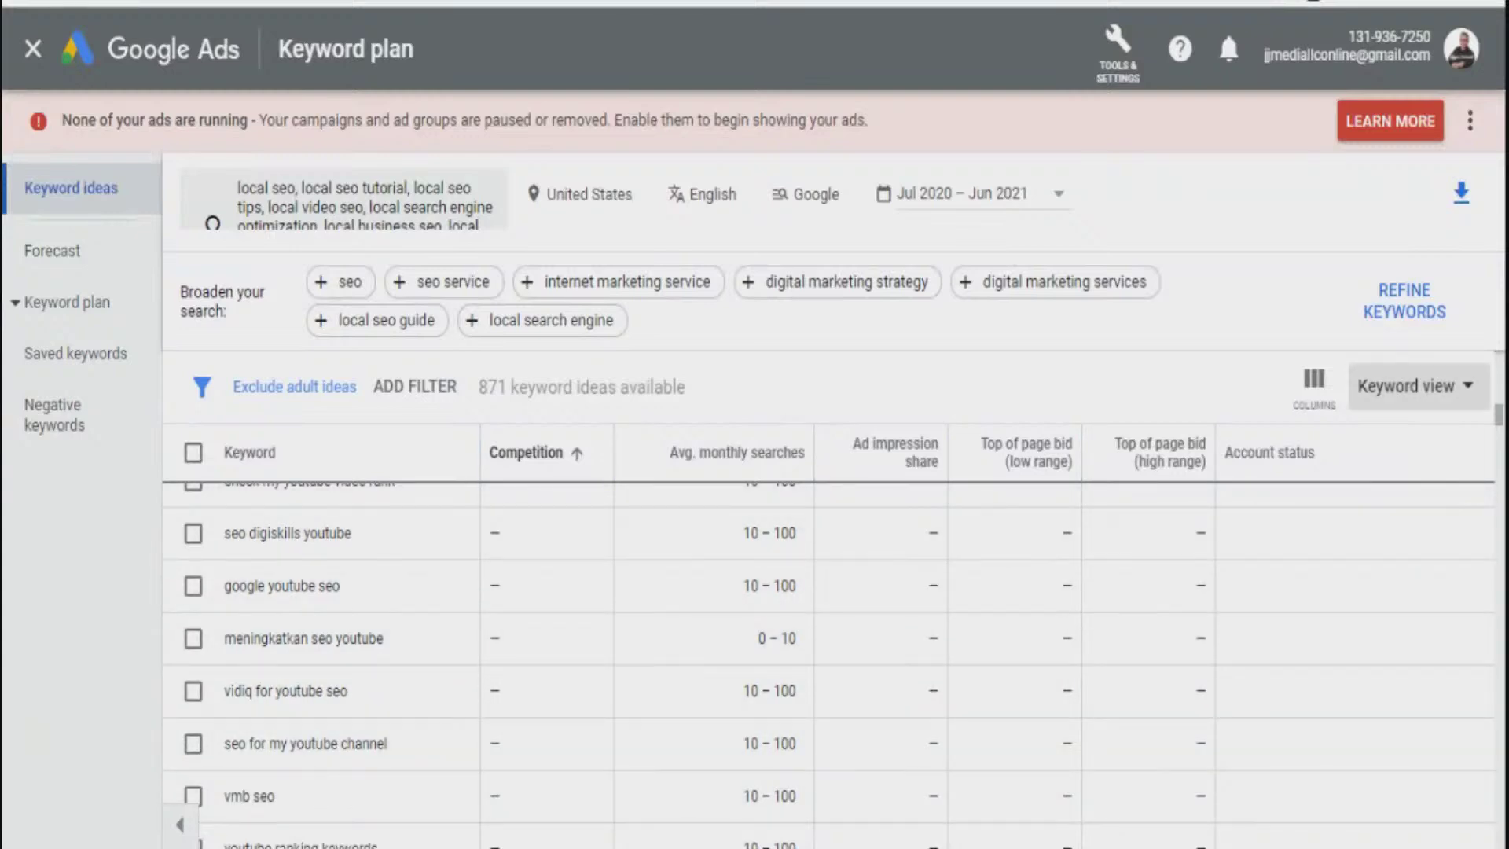
scroll(829, 664, down, 5)
scroll(829, 664, down, 5)
scroll(829, 664, up, 7)
scroll(828, 664, down, 4)
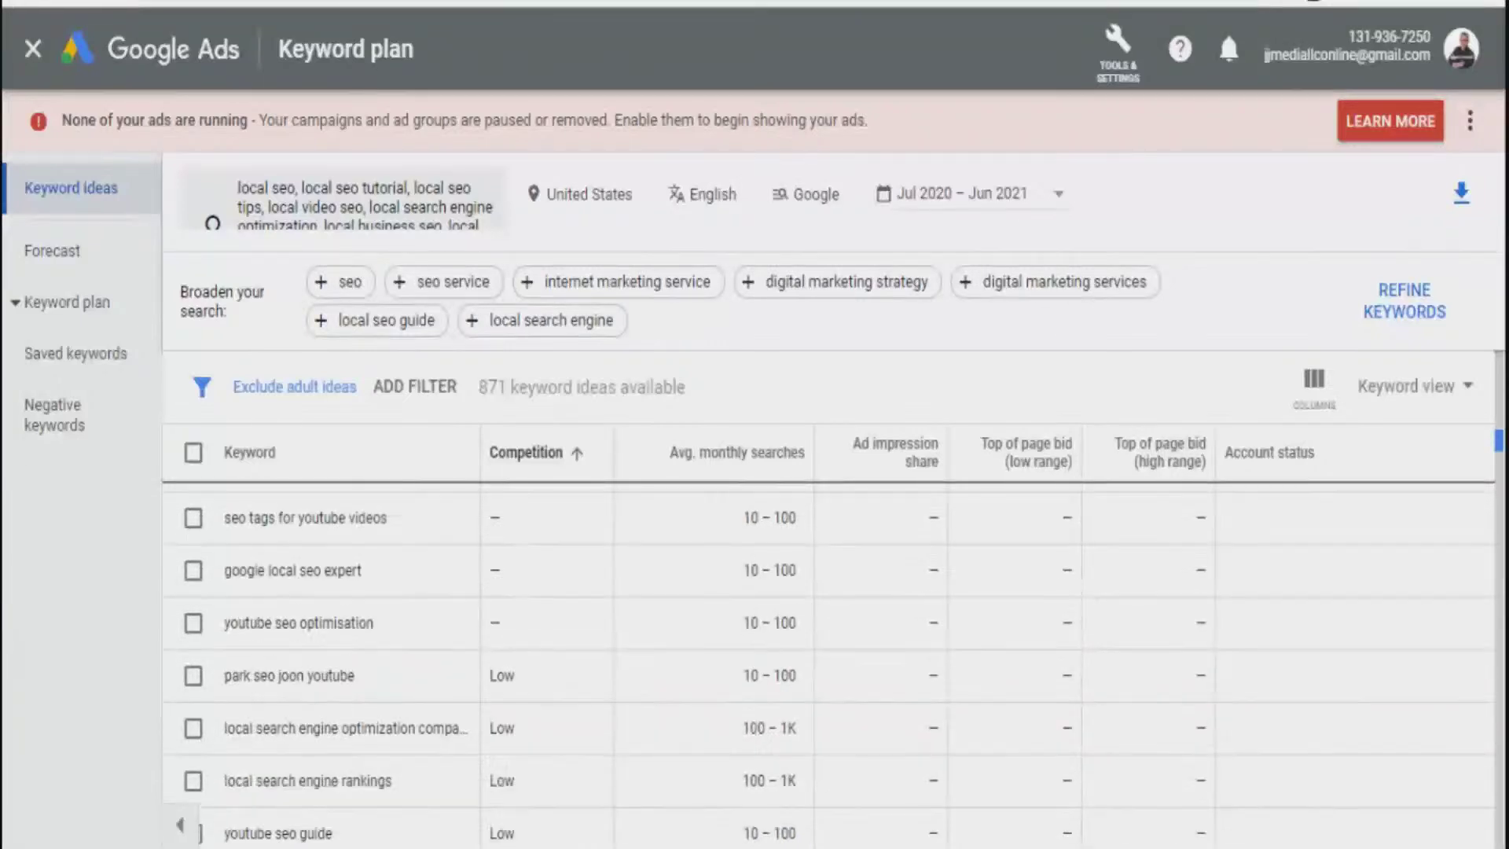
scroll(829, 664, down, 3)
scroll(829, 550, down, 1)
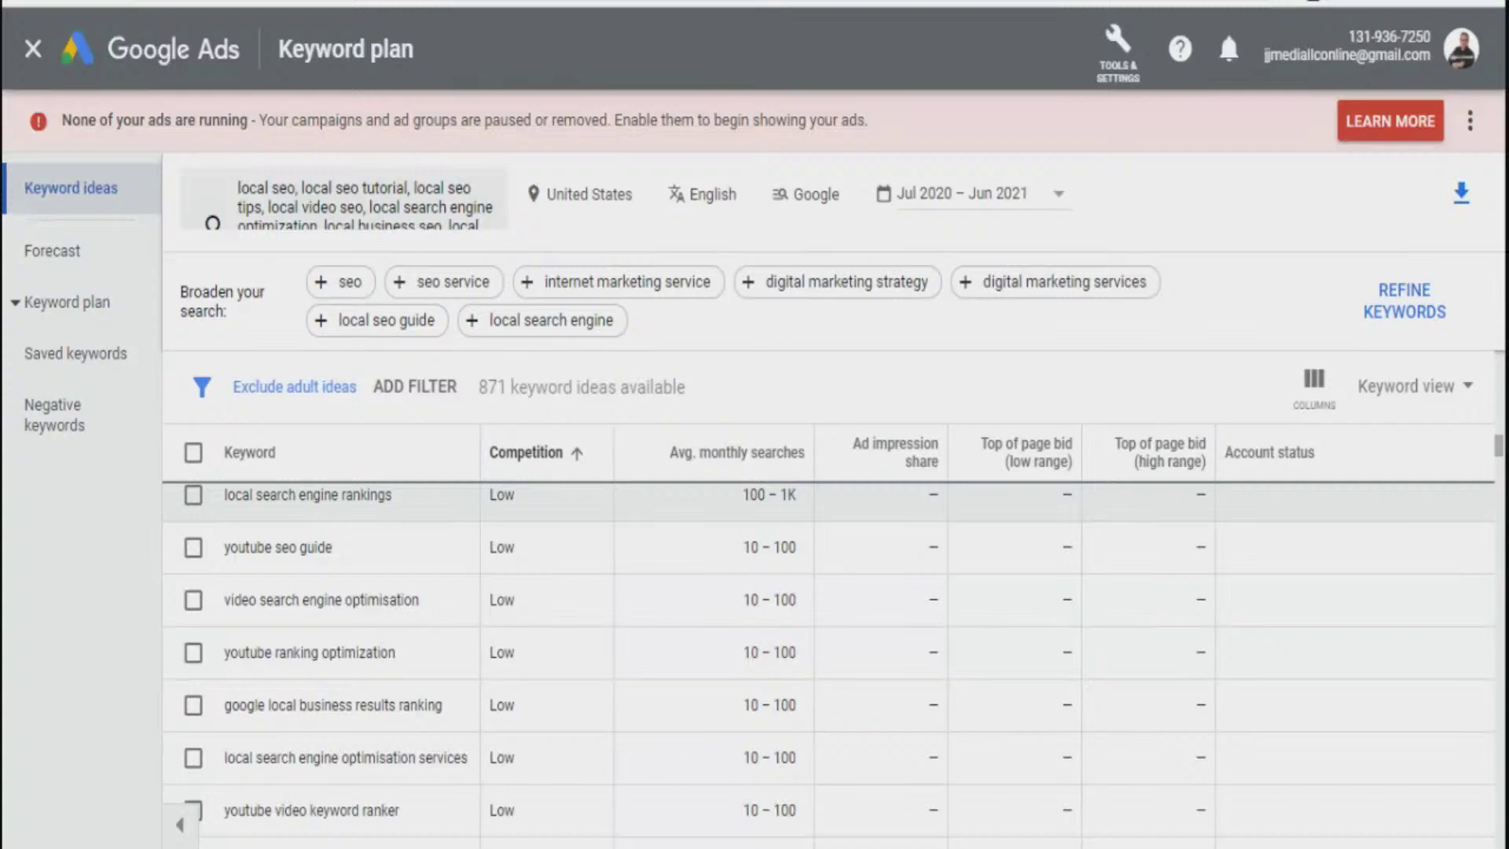
Step: Select the low-competition keyword idea "local search engine optimization services"
scroll(832, 660, down, 15)
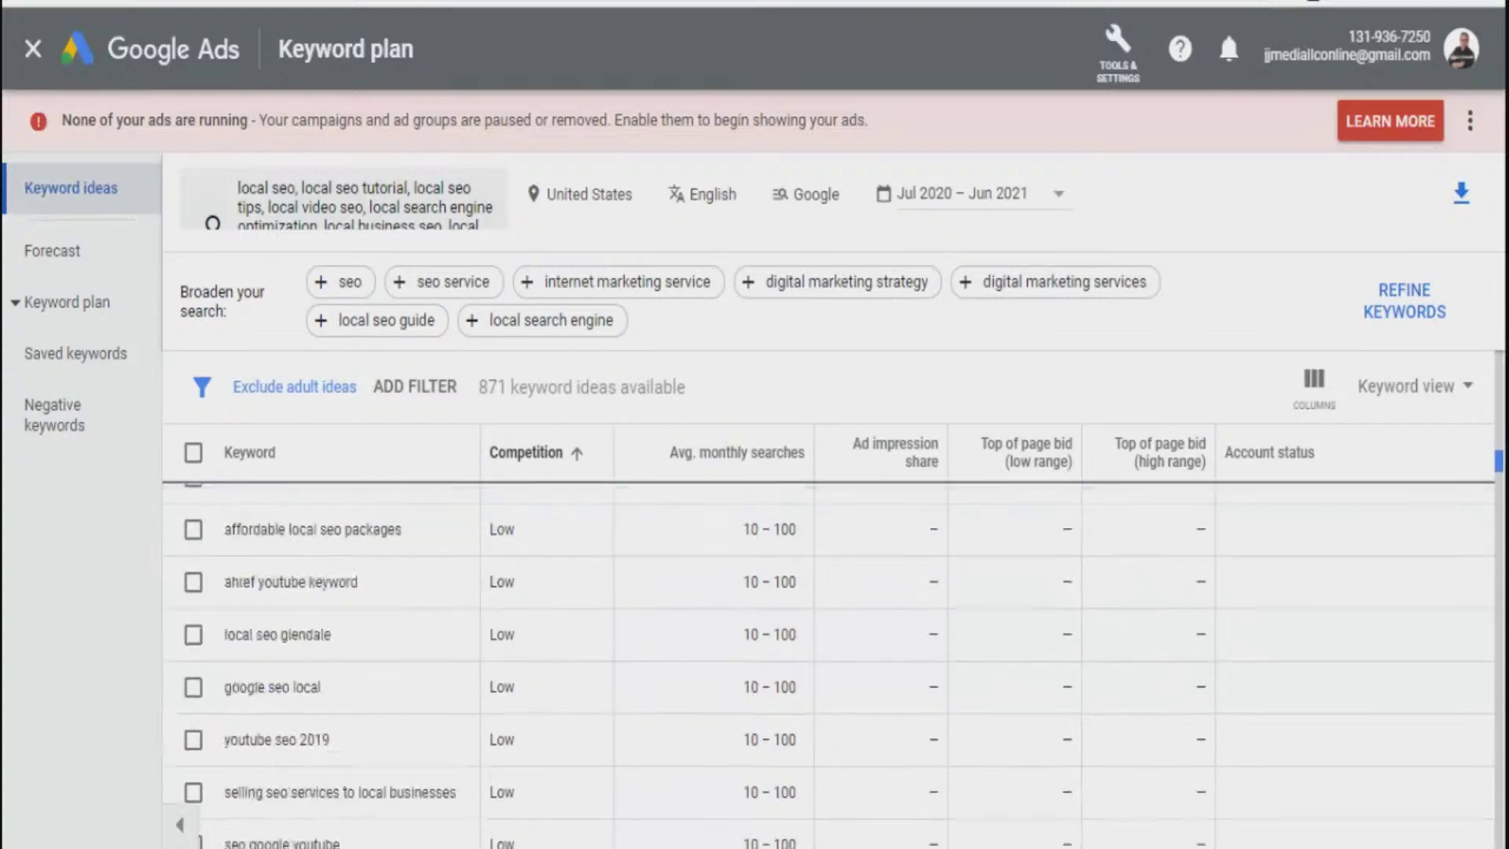
scroll(833, 660, down, 15)
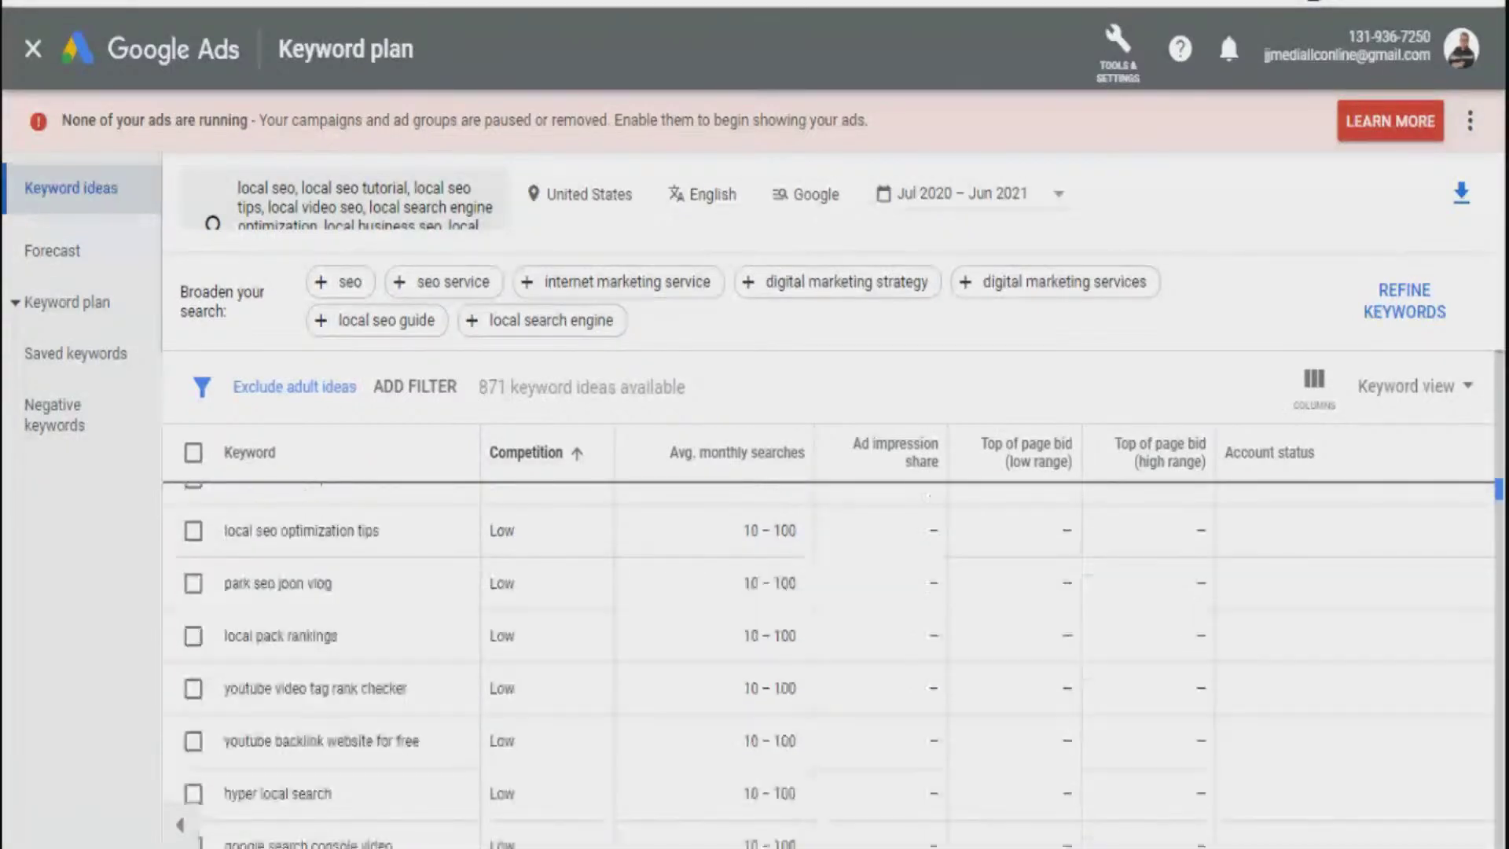
scroll(833, 660, down, 15)
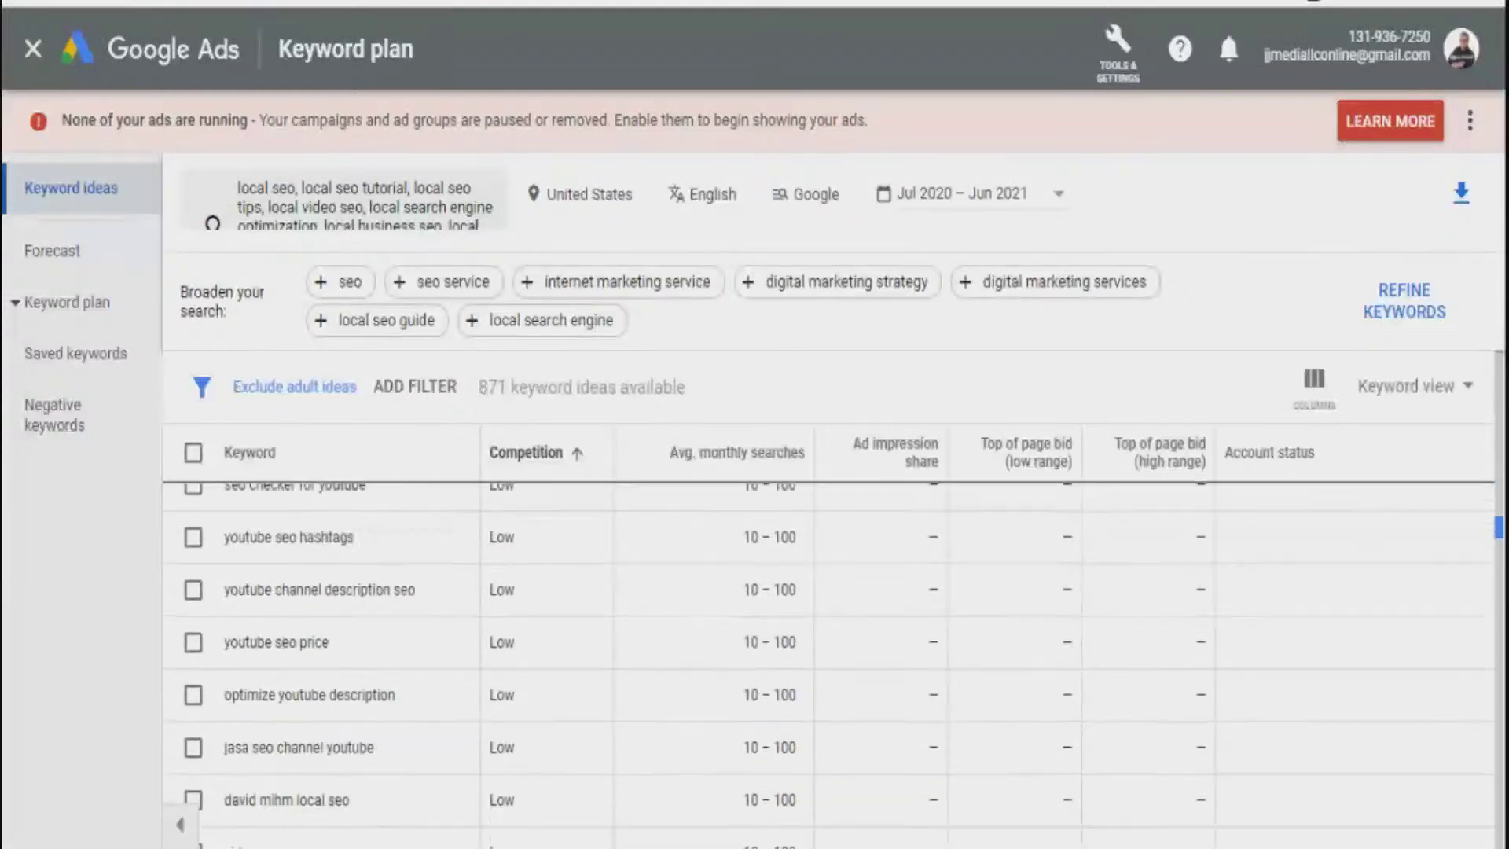
scroll(833, 660, up, 4)
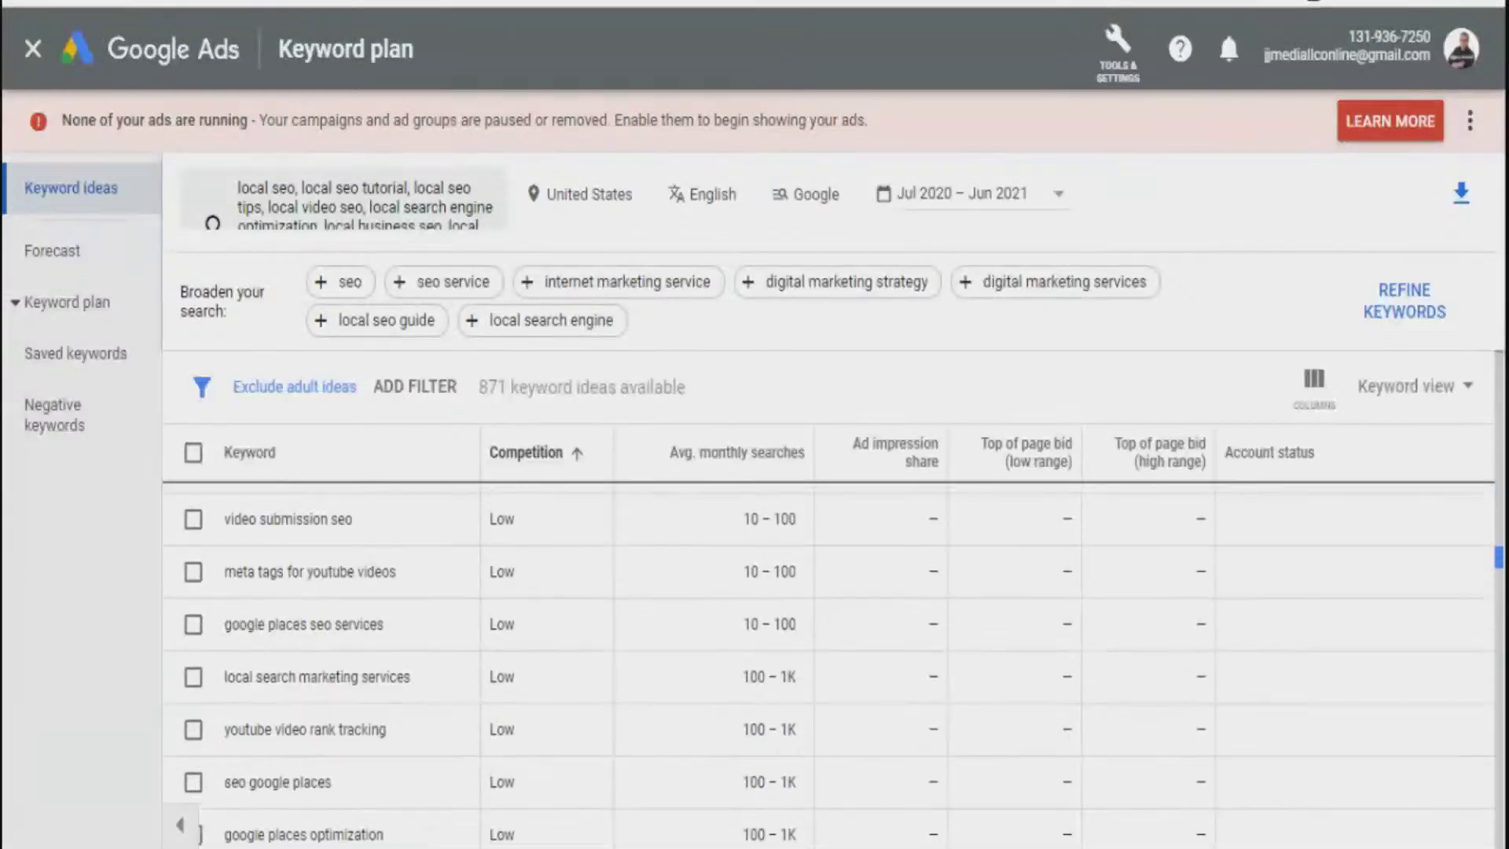
scroll(832, 660, up, 2)
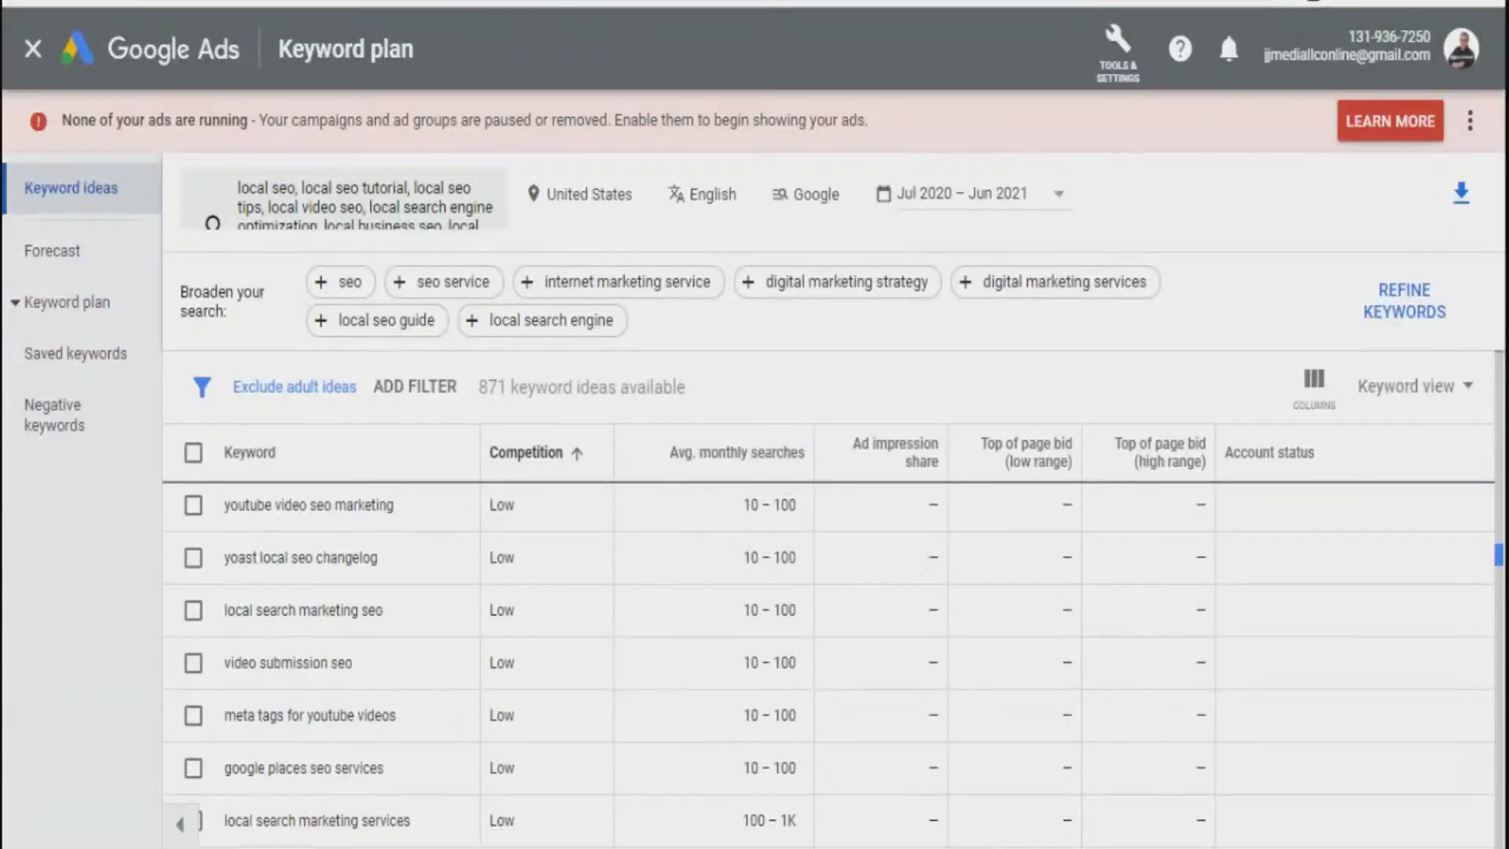
scroll(832, 660, down, 4)
scroll(832, 660, down, 10)
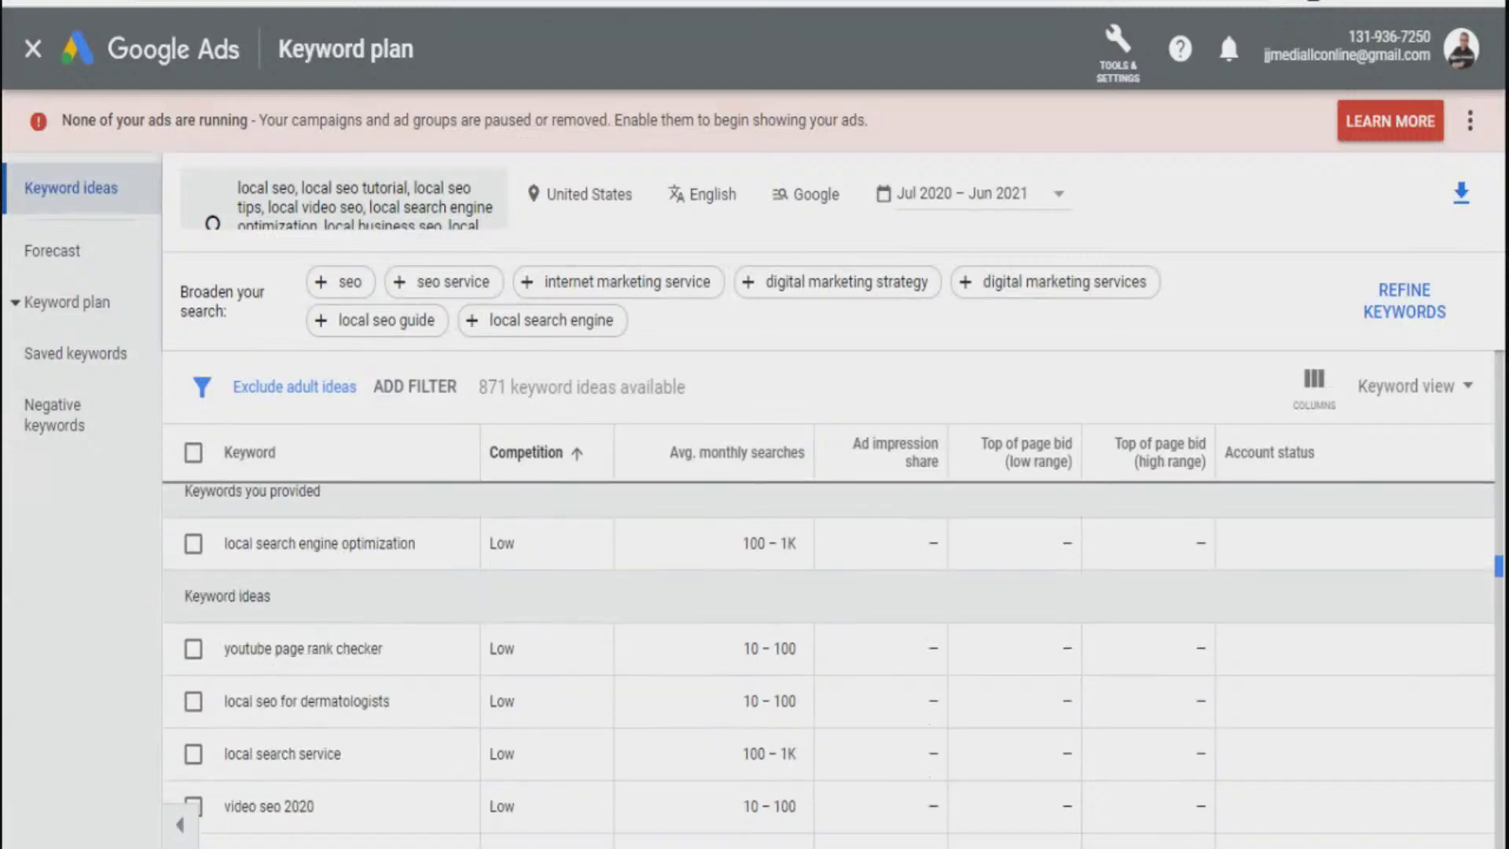
scroll(833, 660, down, 8)
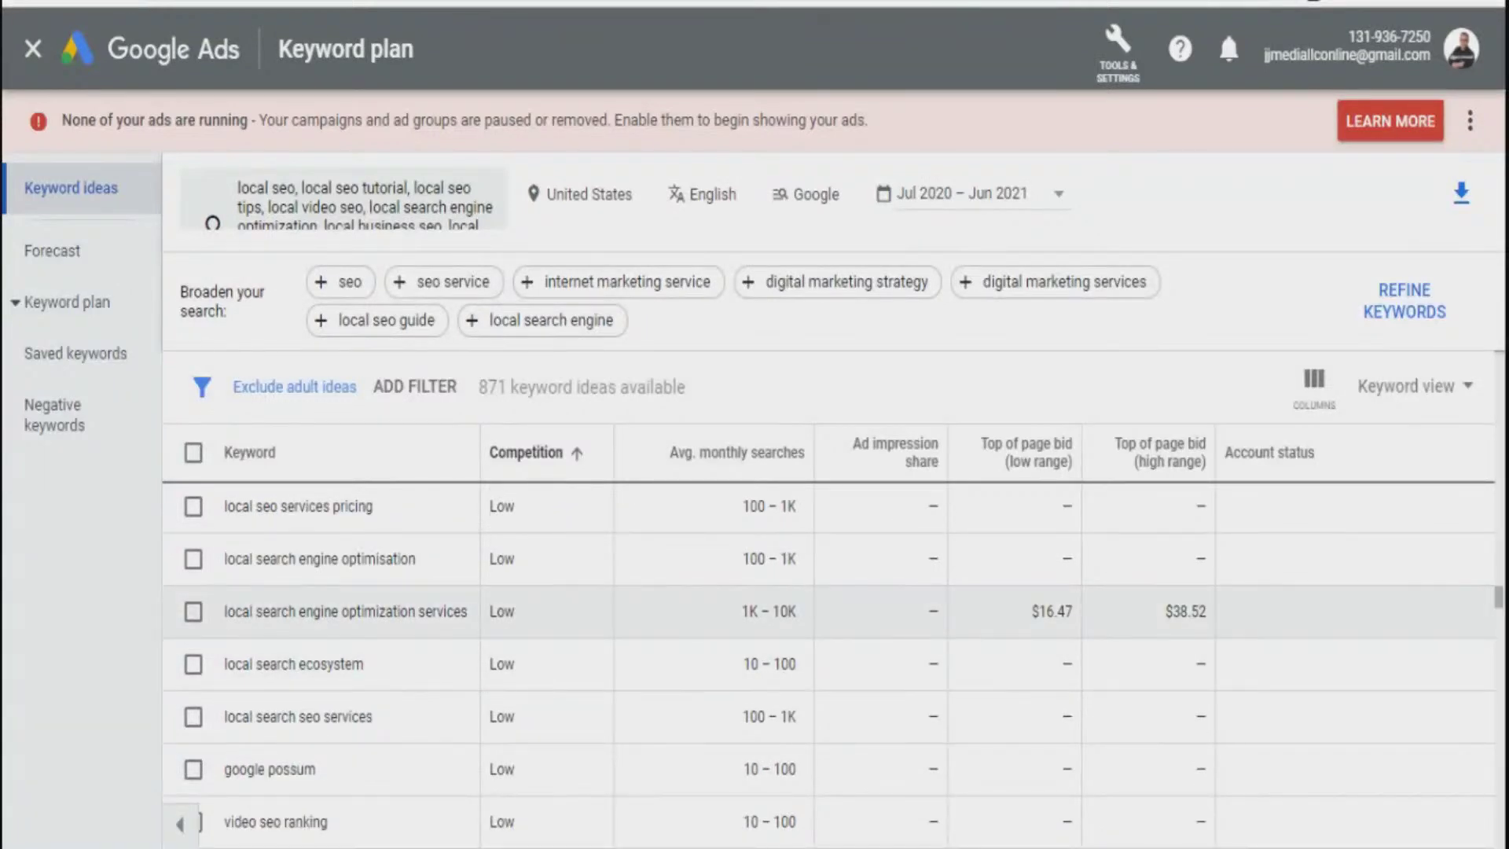
click(192, 611)
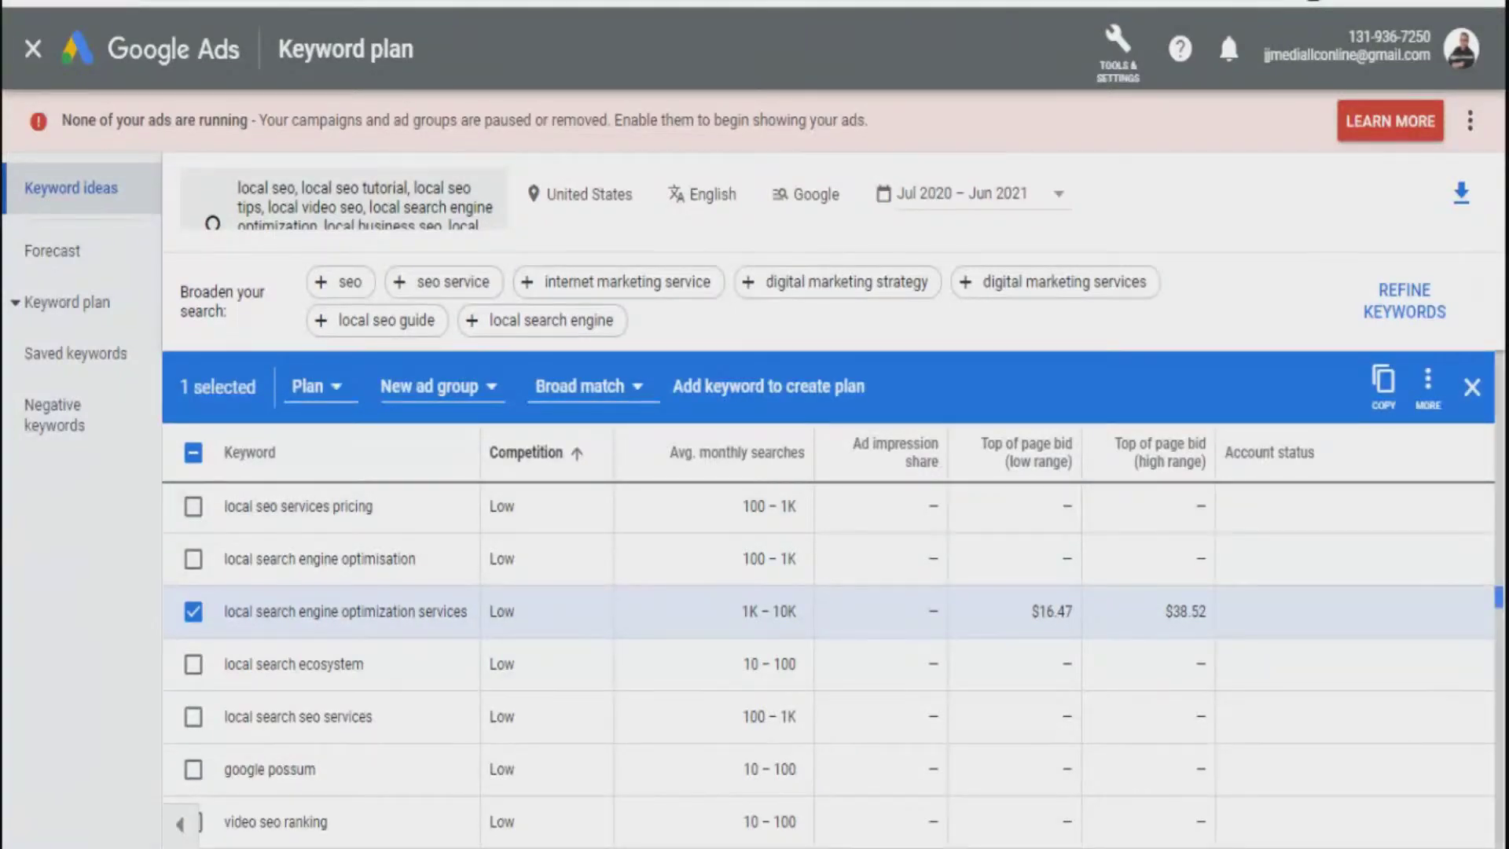
Step: Add the low-competition keyword idea "rank youtube" to the selection
scroll(828, 664, down, 3)
scroll(829, 644, down, 1)
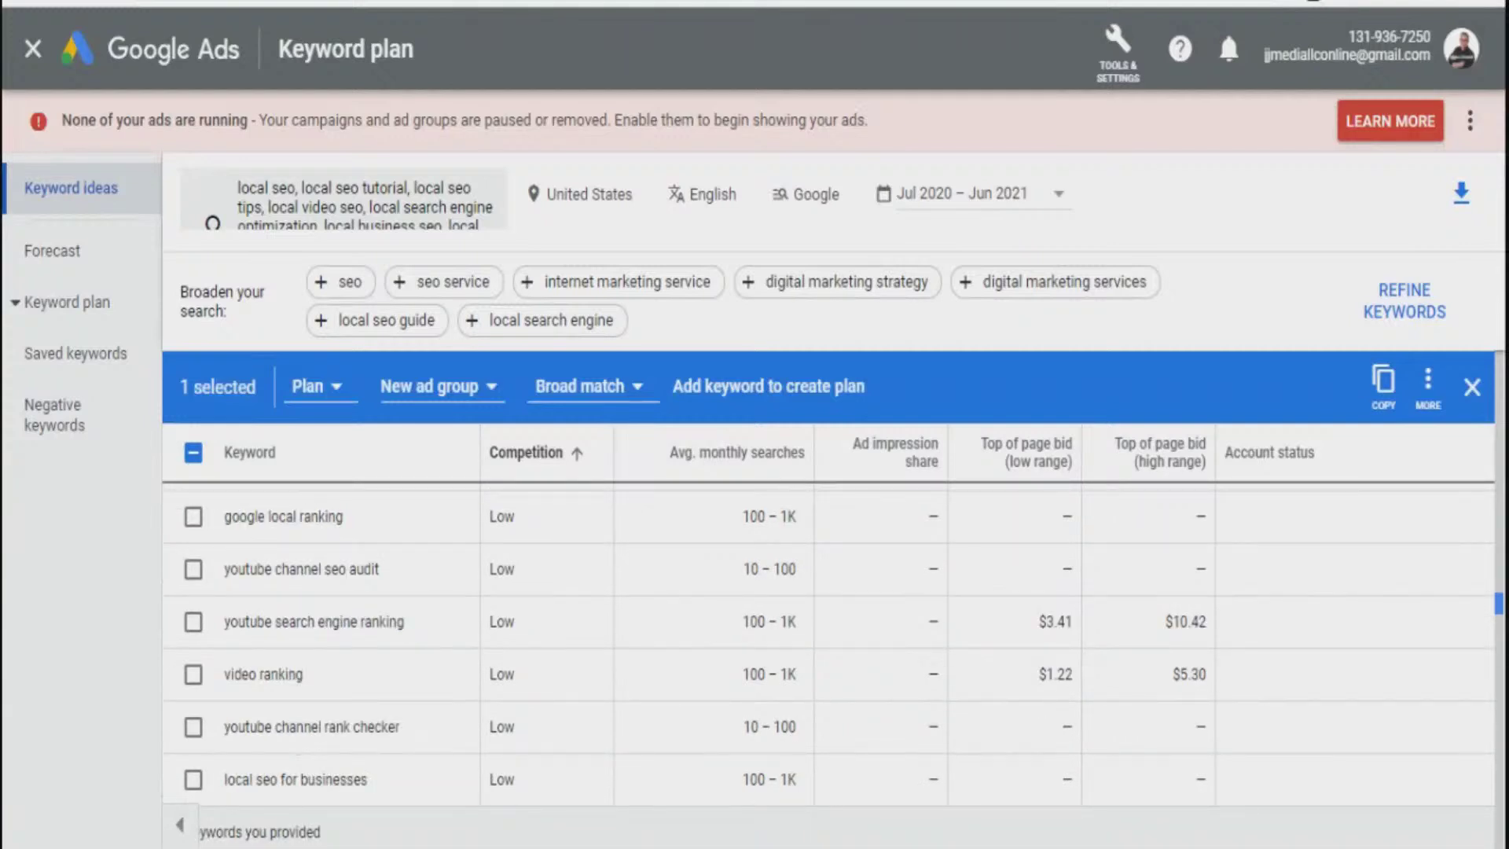
scroll(828, 644, down, 3)
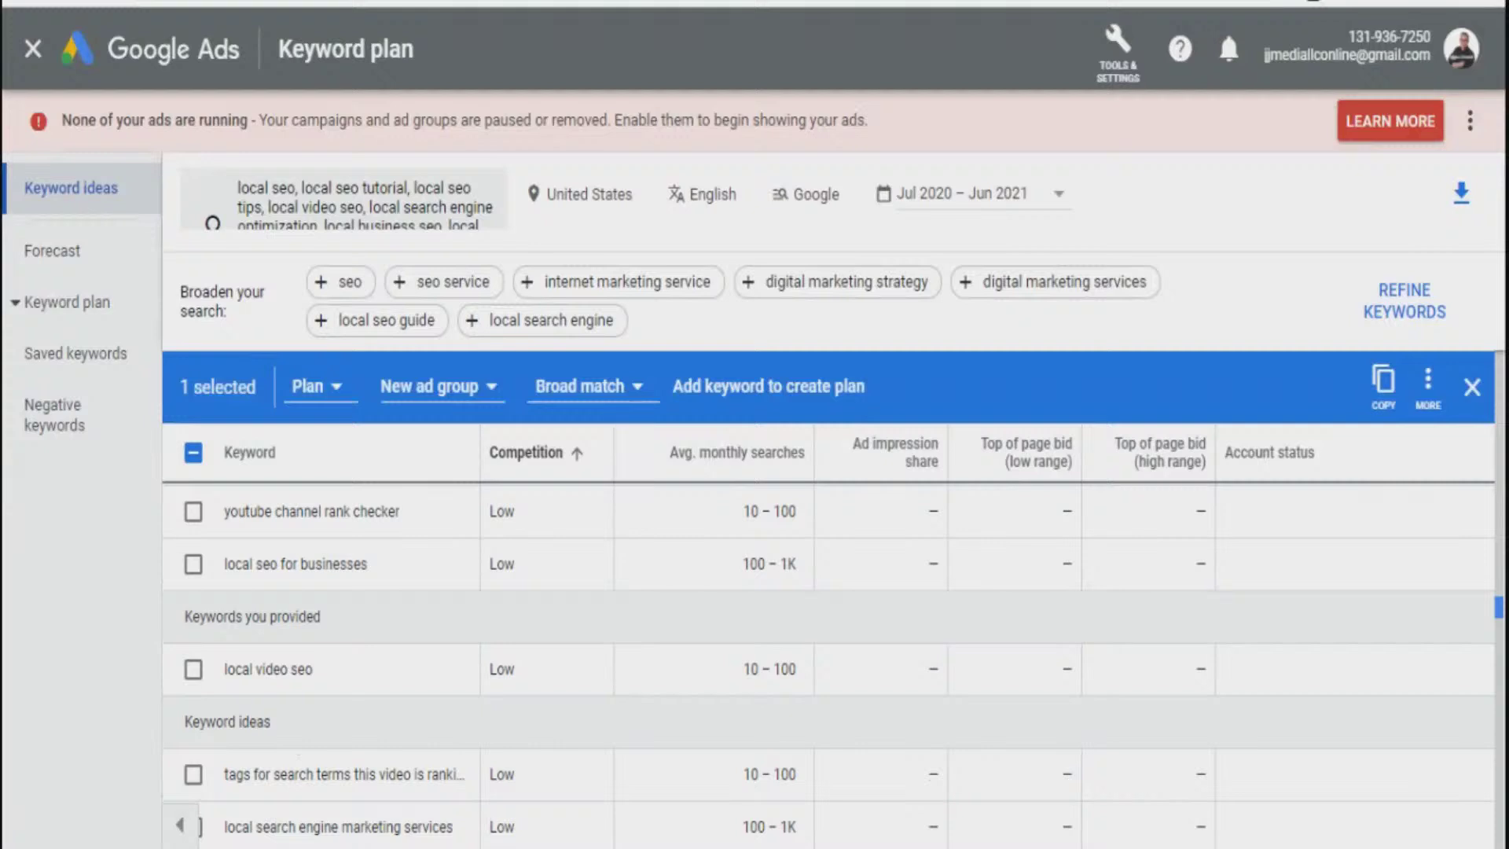
scroll(828, 644, down, 8)
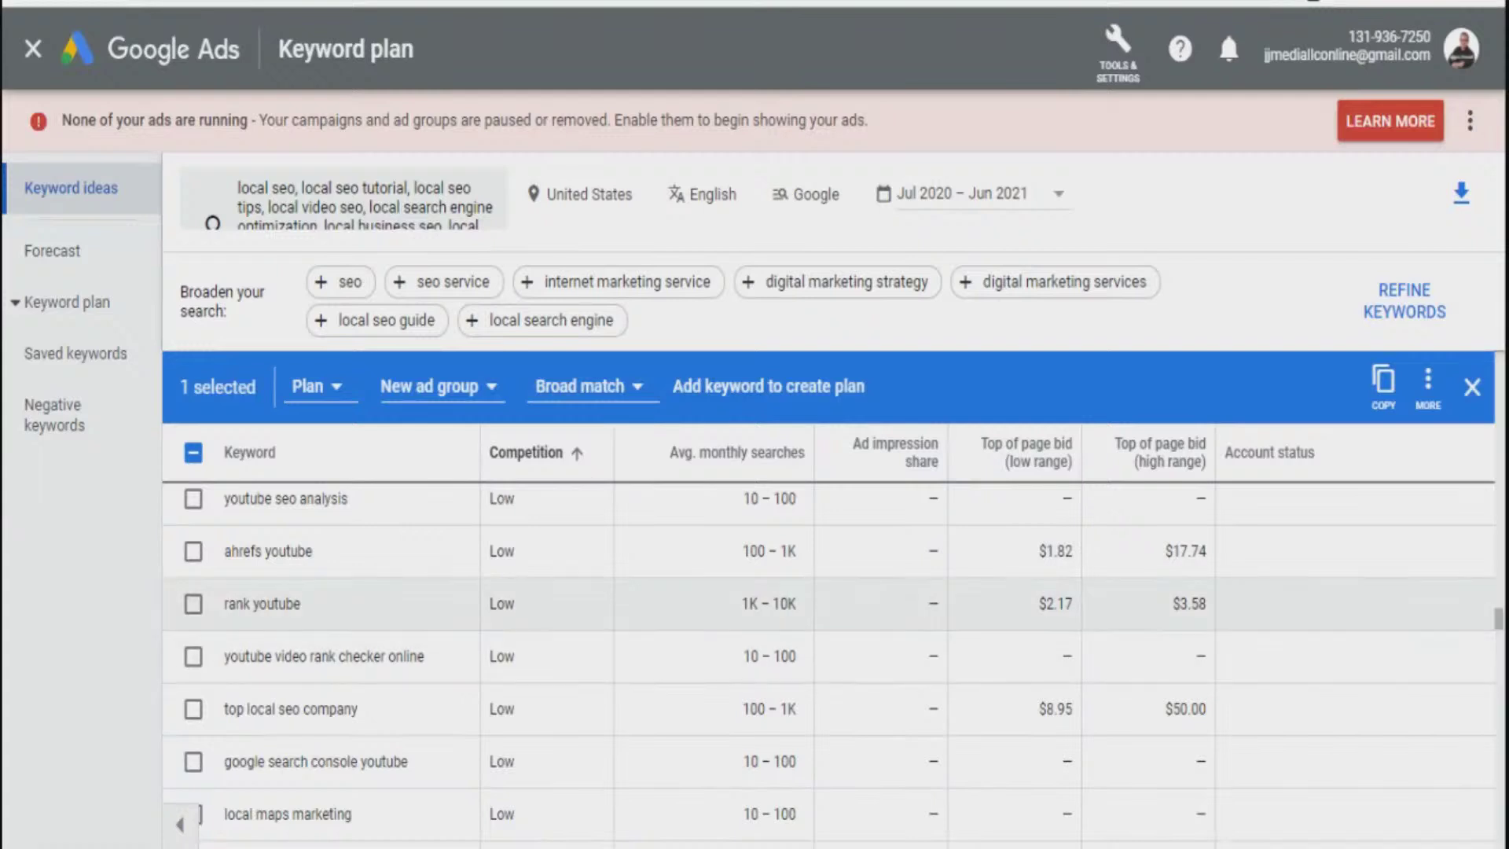
click(192, 604)
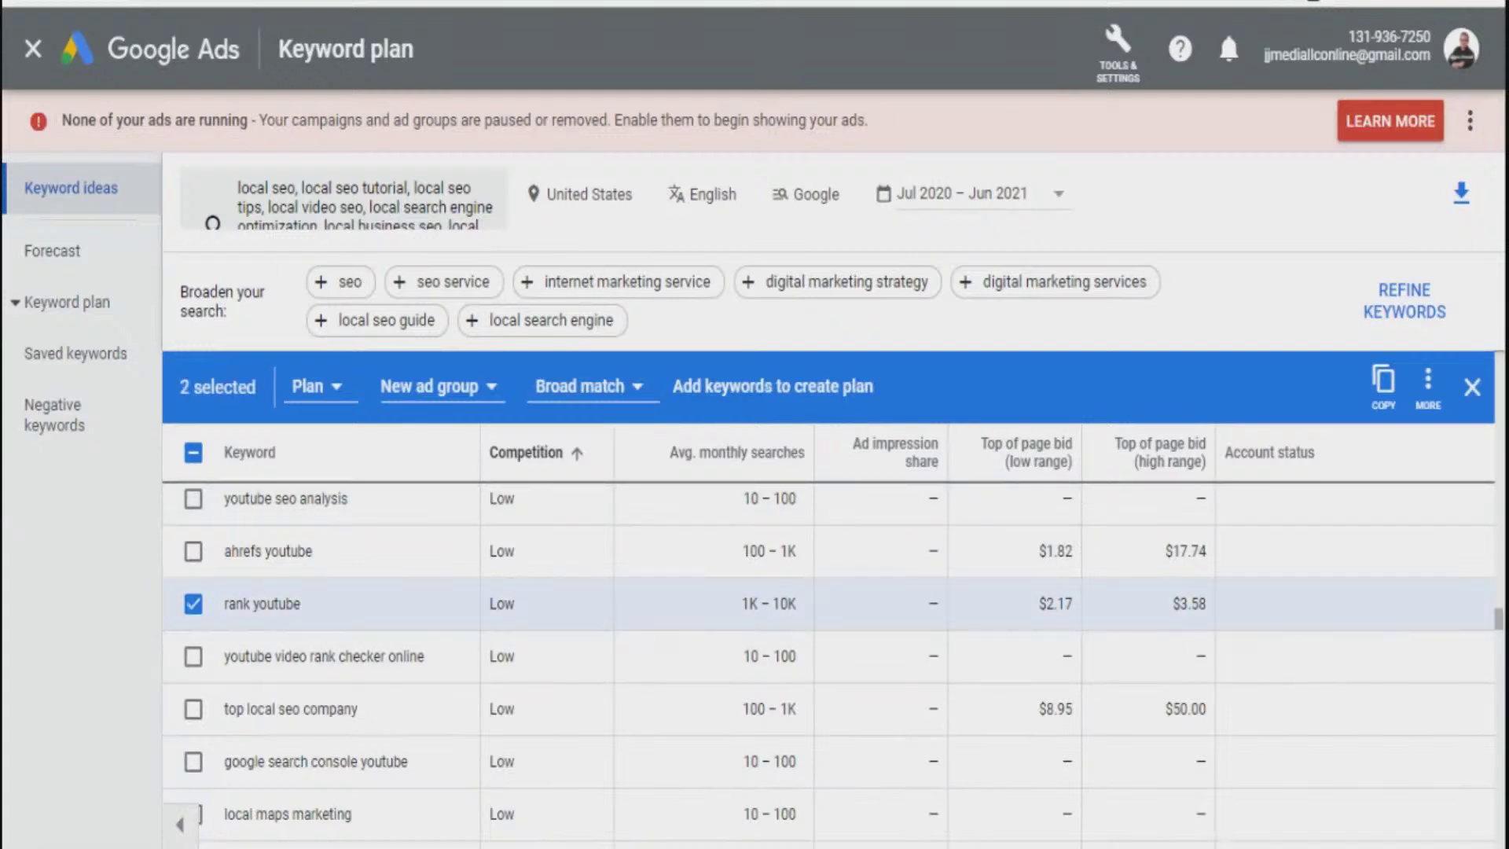
Step: Add the low-competition keyword idea "local seo company" to the selection
scroll(829, 645, down, 10)
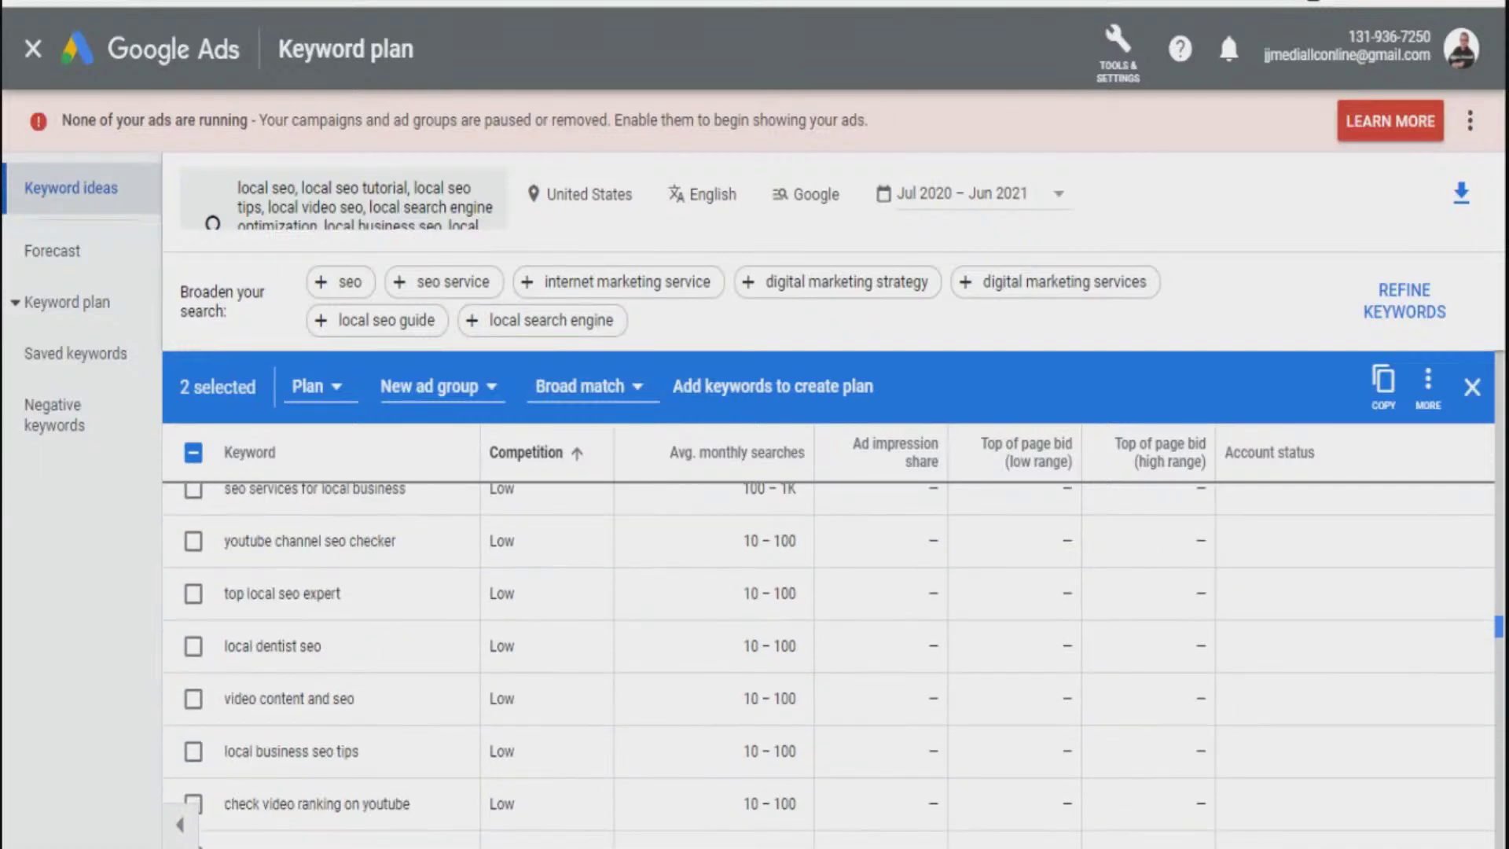
scroll(828, 665, down, 4)
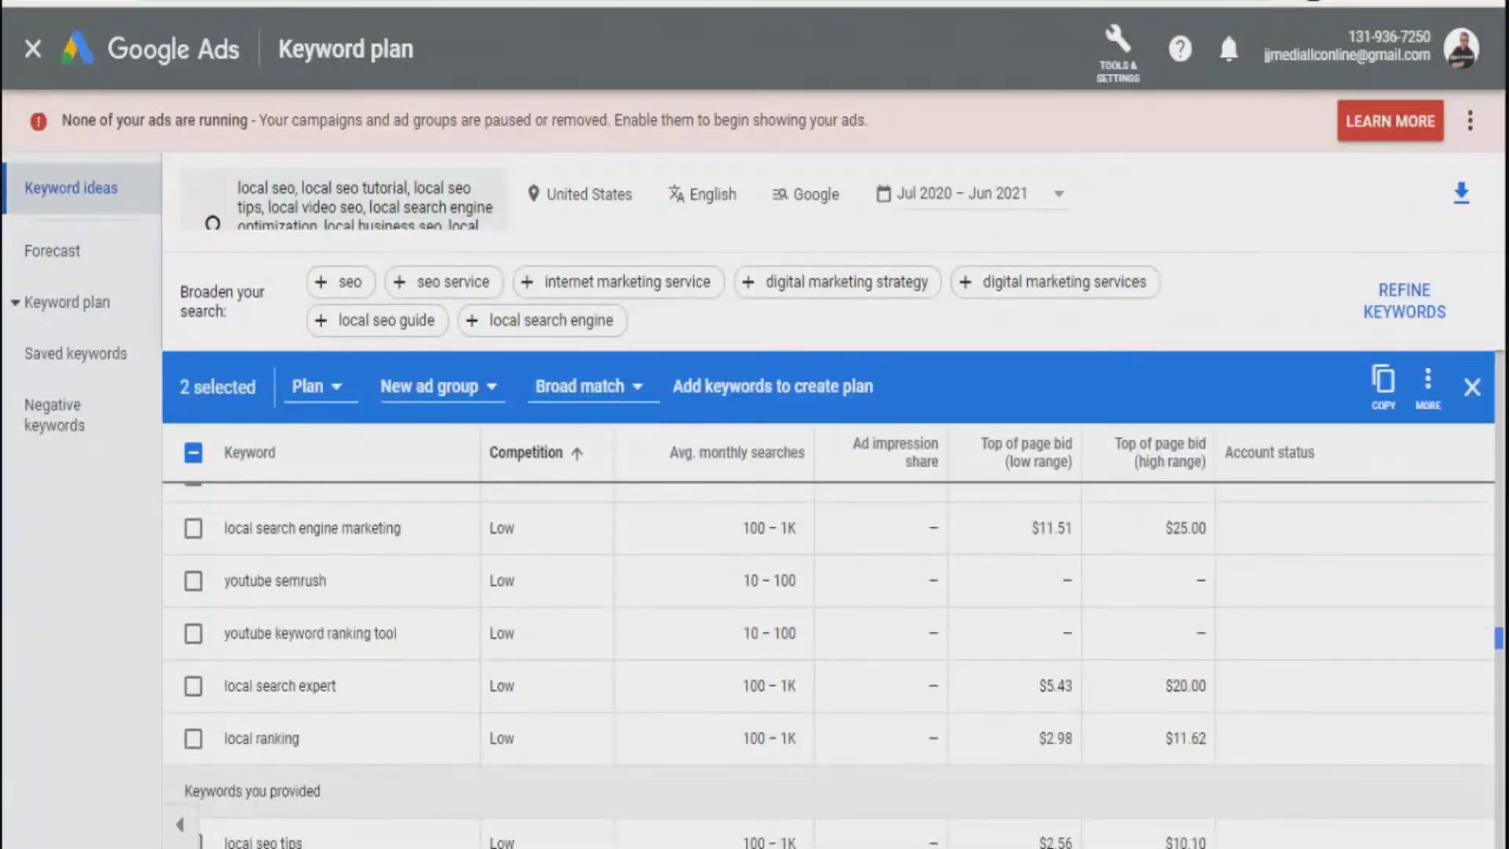
scroll(828, 665, down, 5)
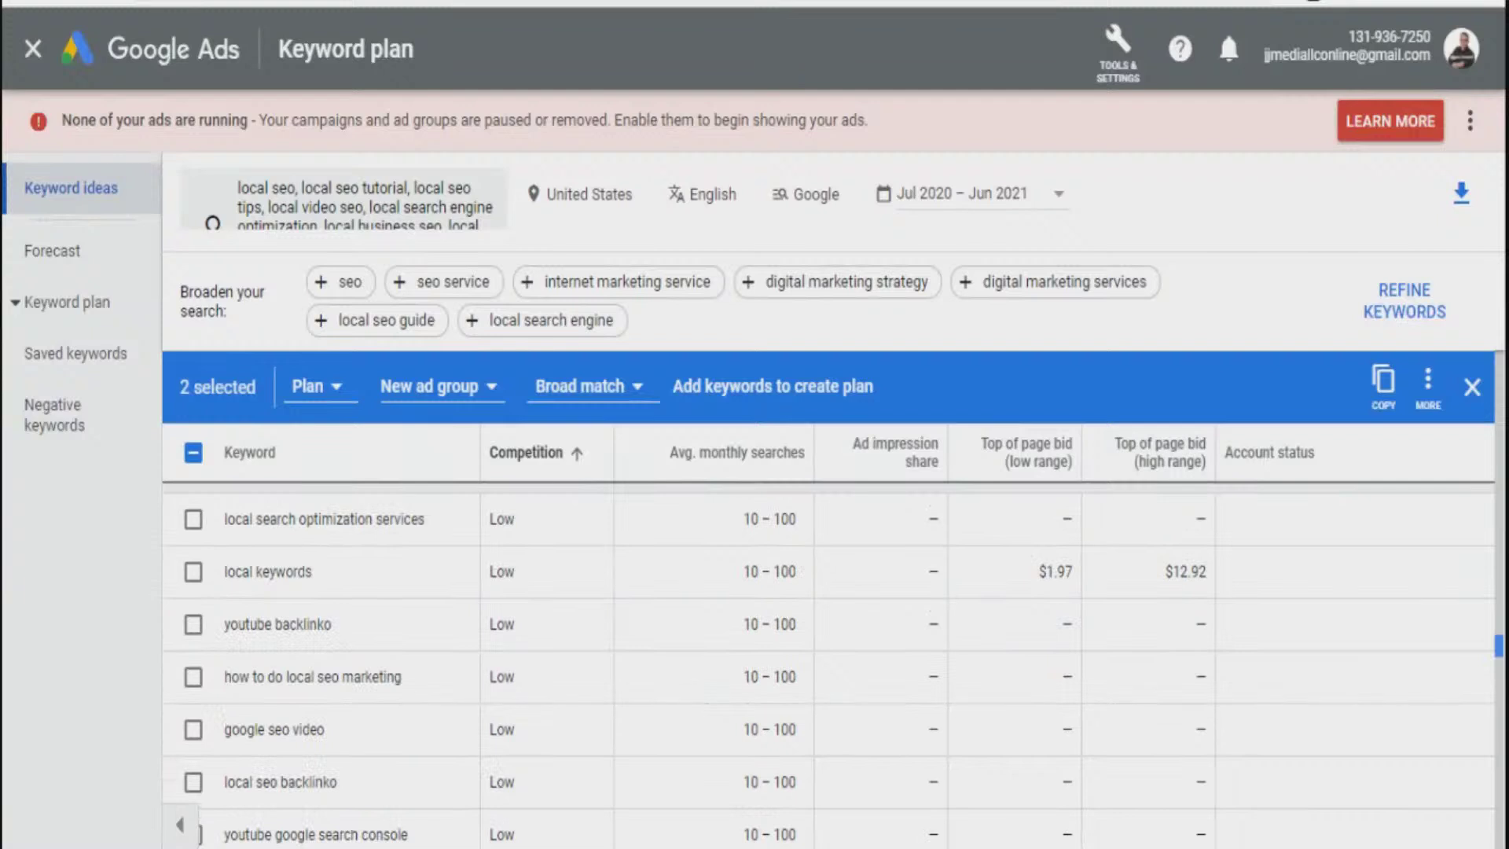
scroll(828, 665, down, 3)
scroll(828, 665, down, 4)
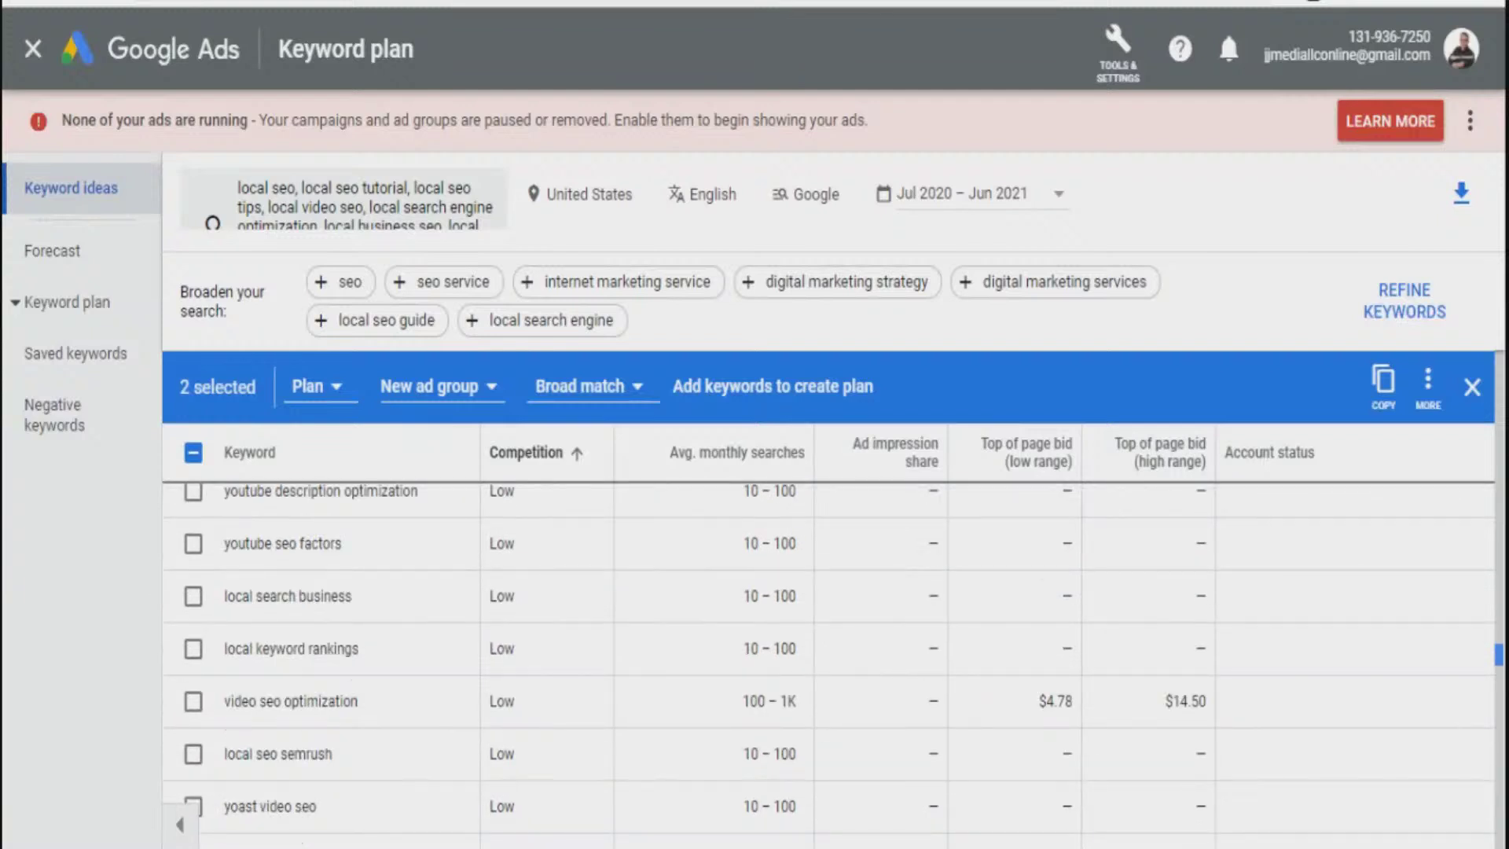
scroll(828, 664, down, 5)
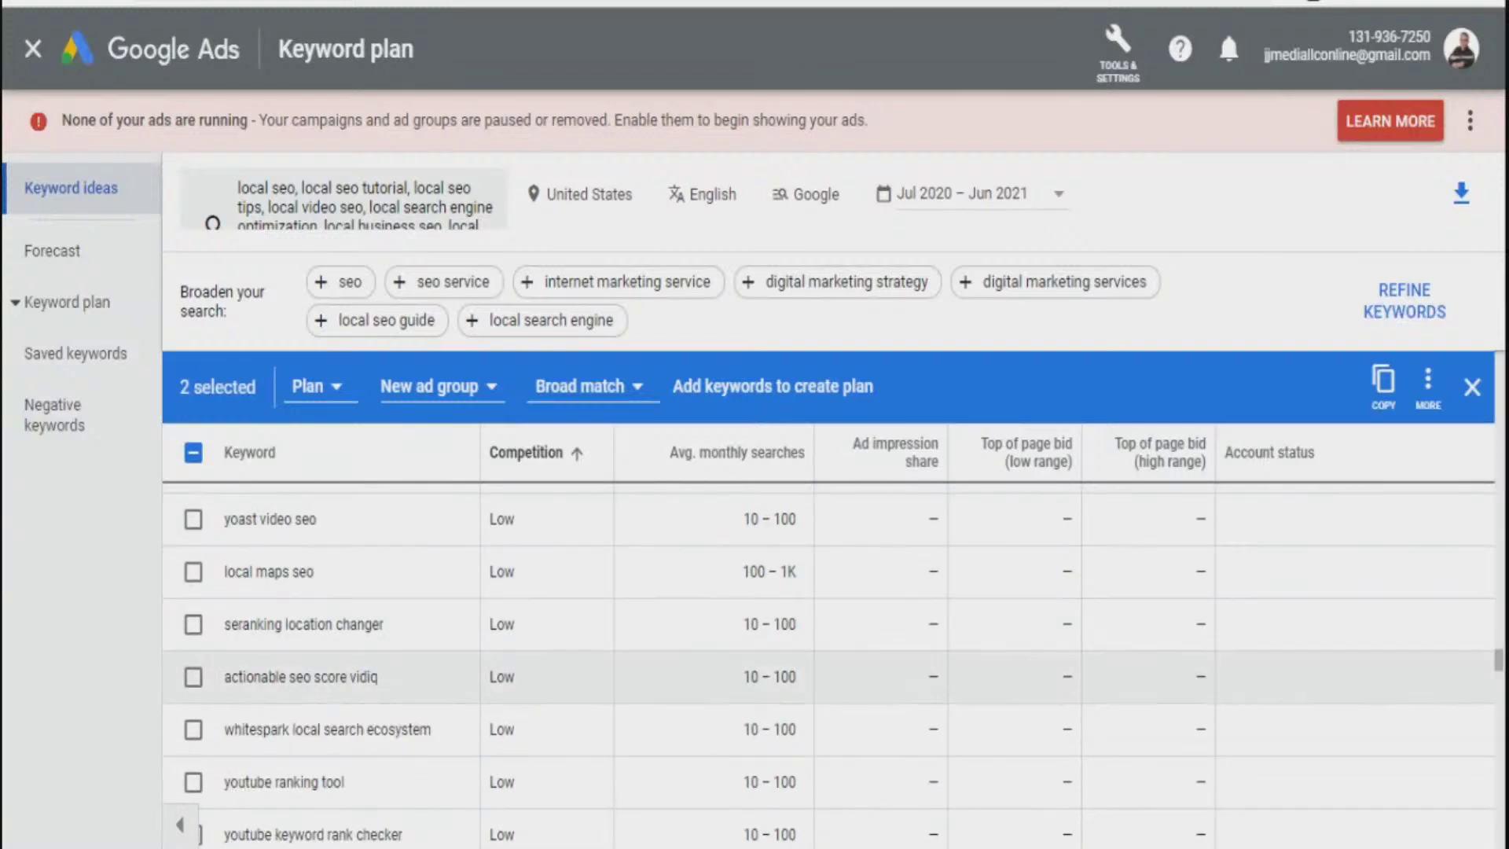
scroll(828, 665, down, 20)
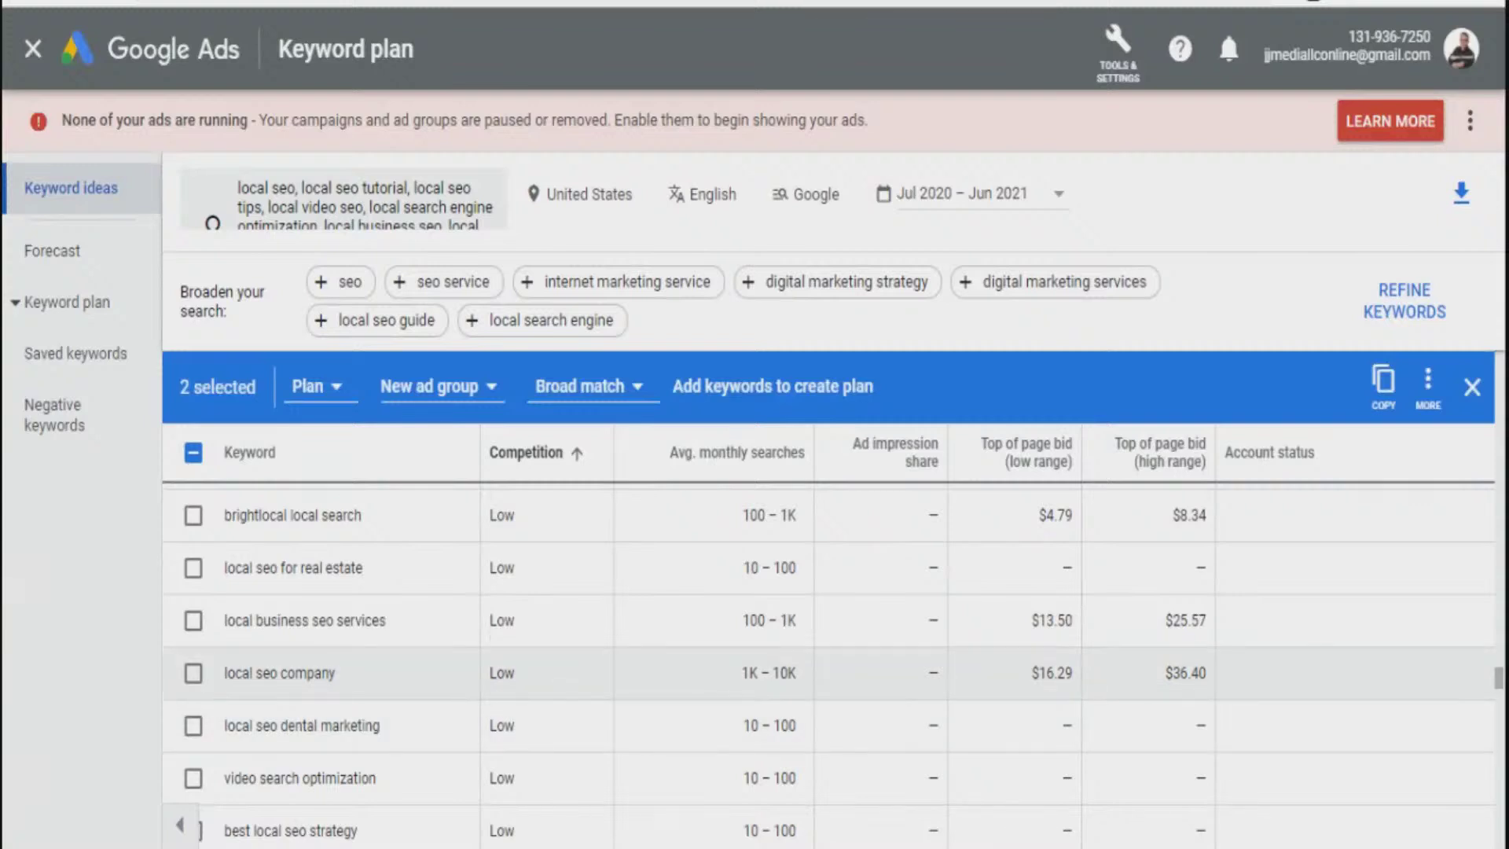
click(193, 672)
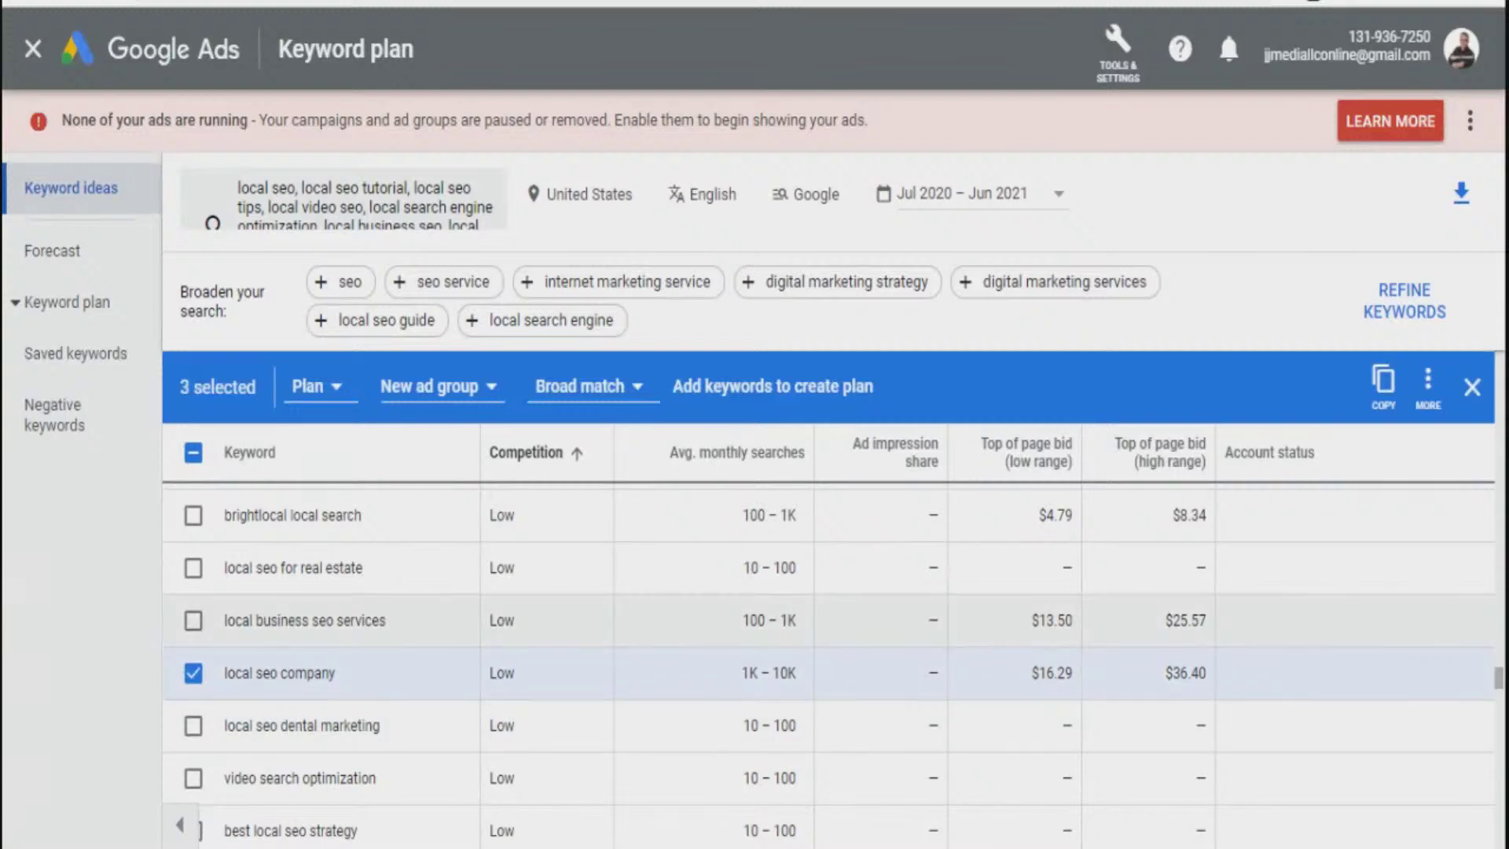
Step: Skim the average monthly searches of the low-competition keyword ideas listed after "local seo company"
scroll(829, 660, down, 10)
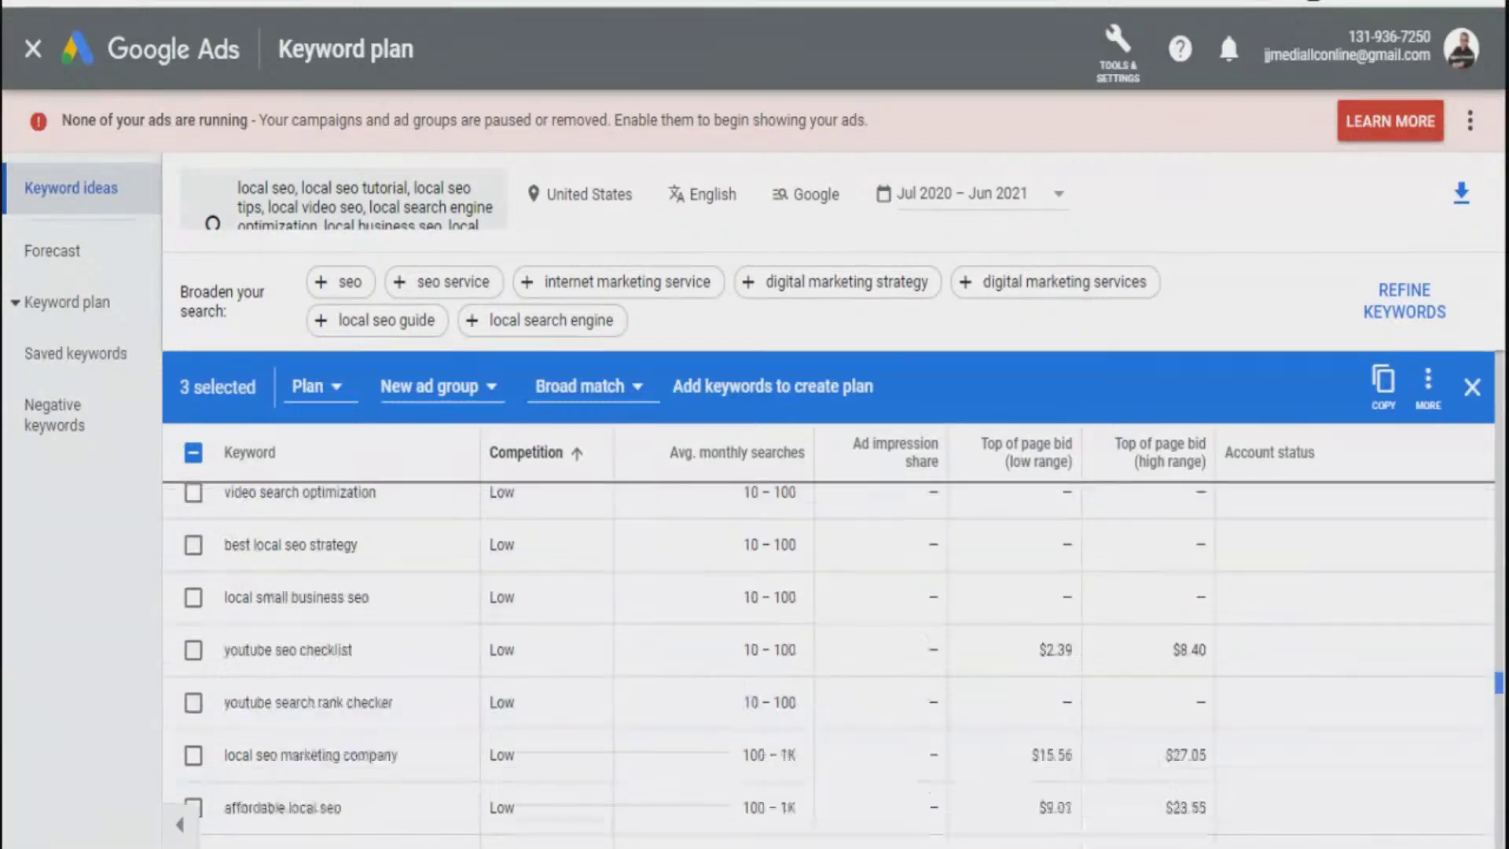
scroll(829, 660, down, 5)
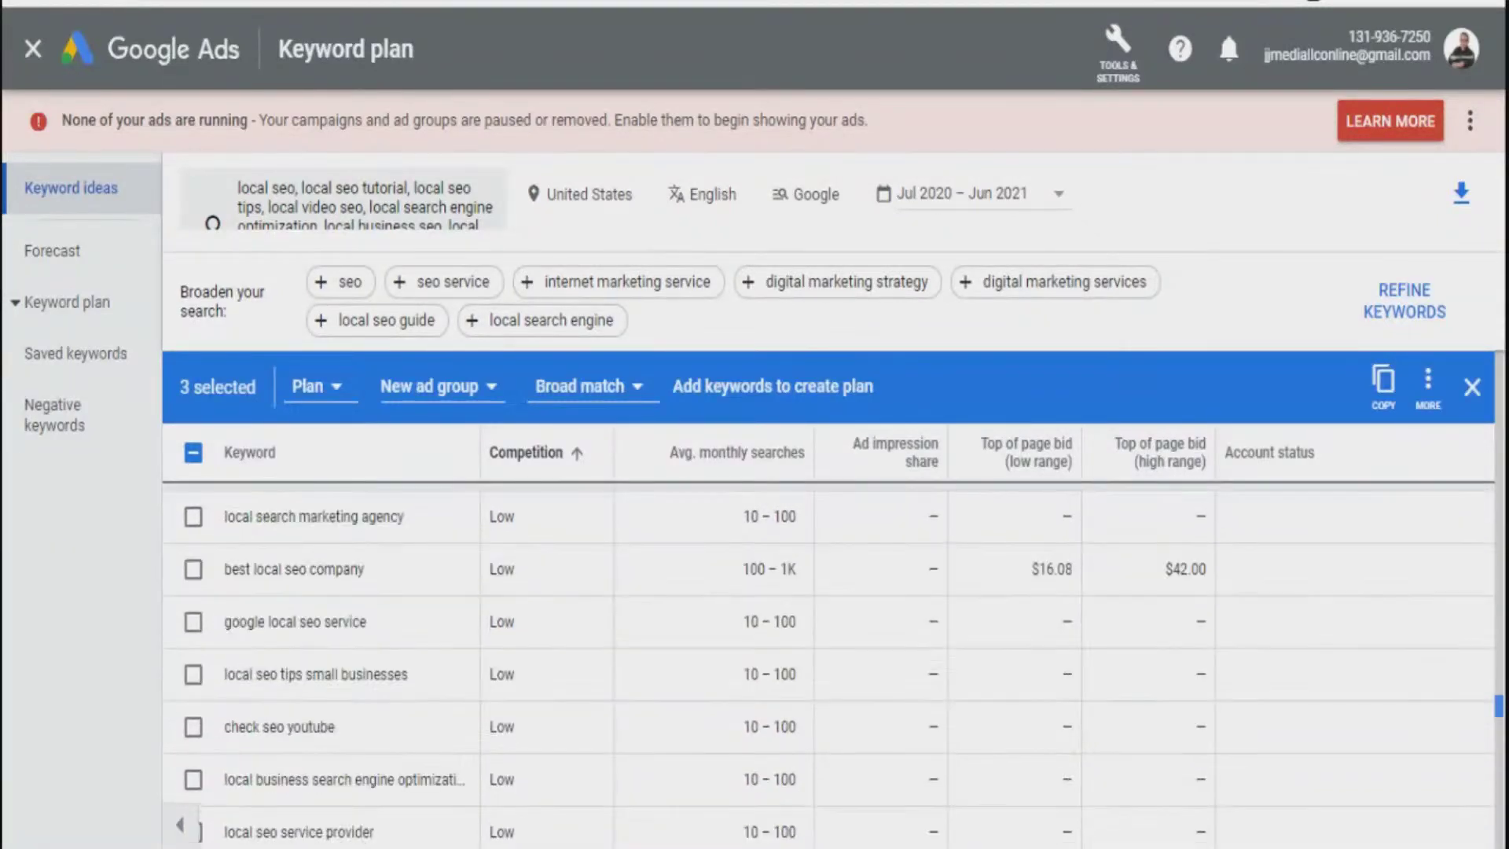
scroll(829, 660, down, 10)
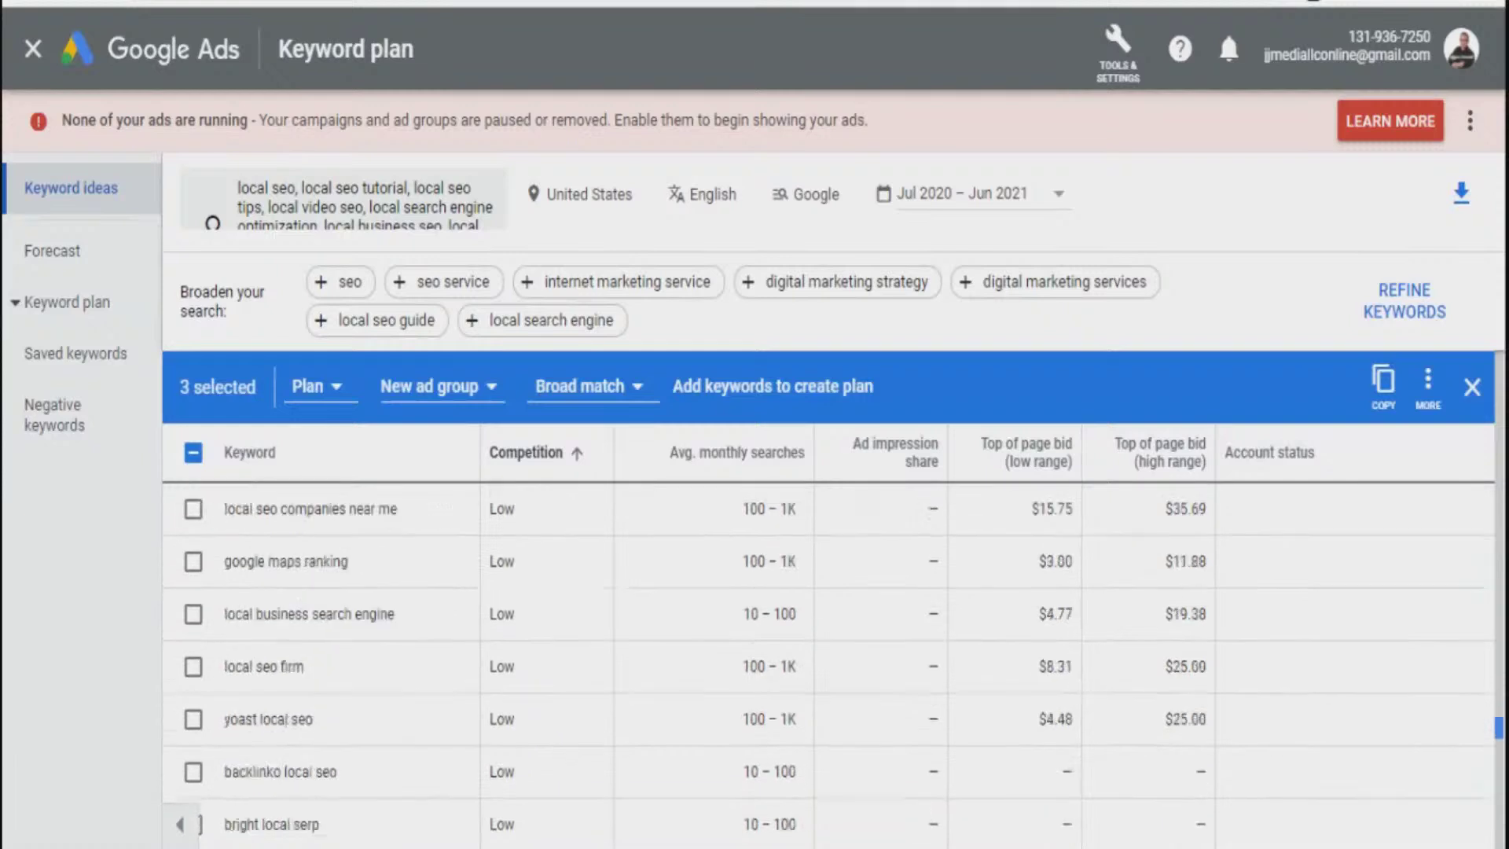
scroll(829, 660, down, 5)
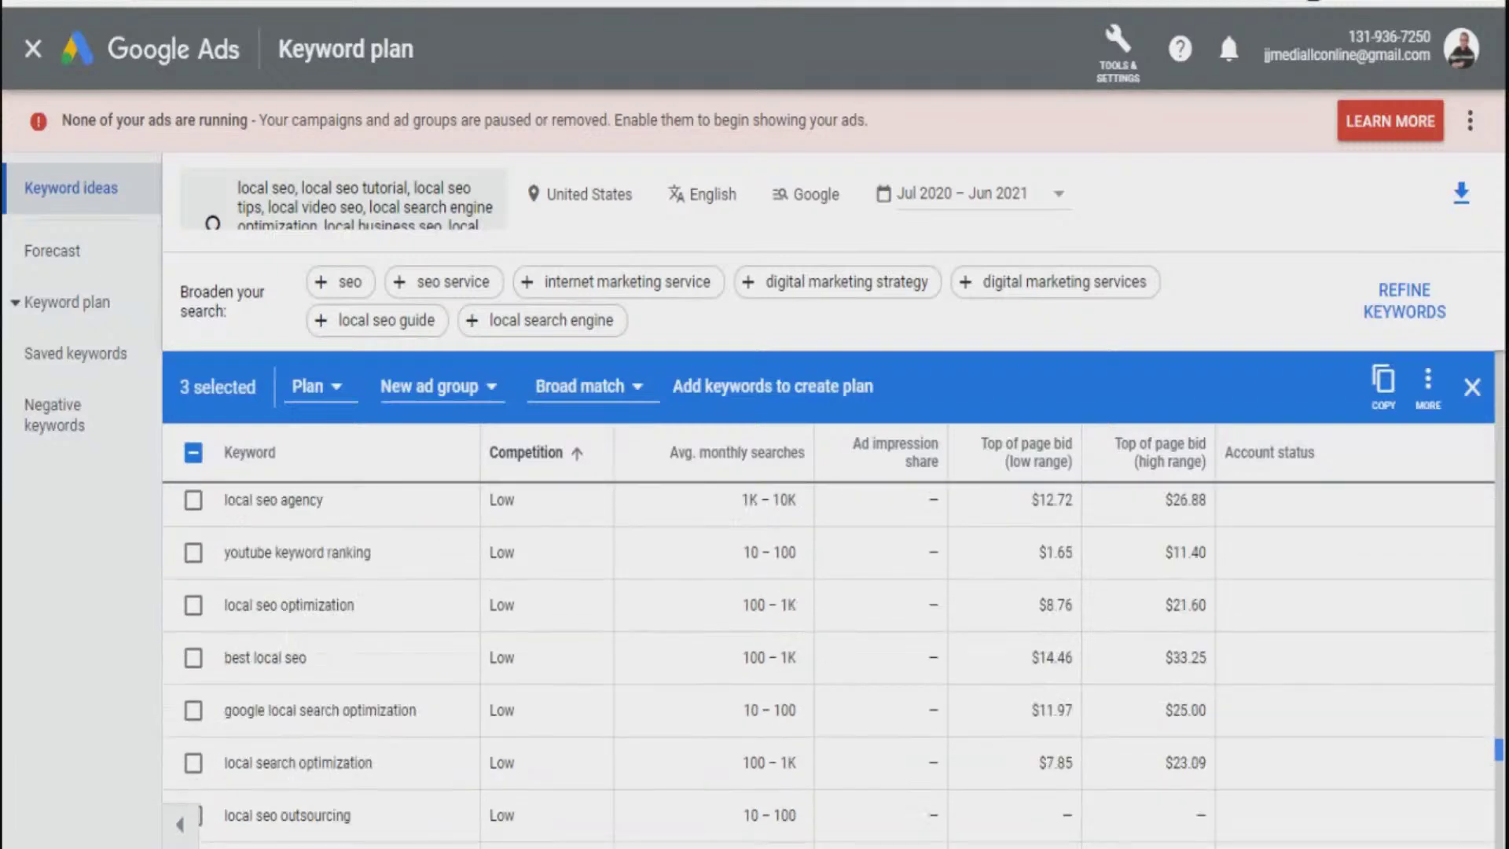
scroll(829, 660, up, 2)
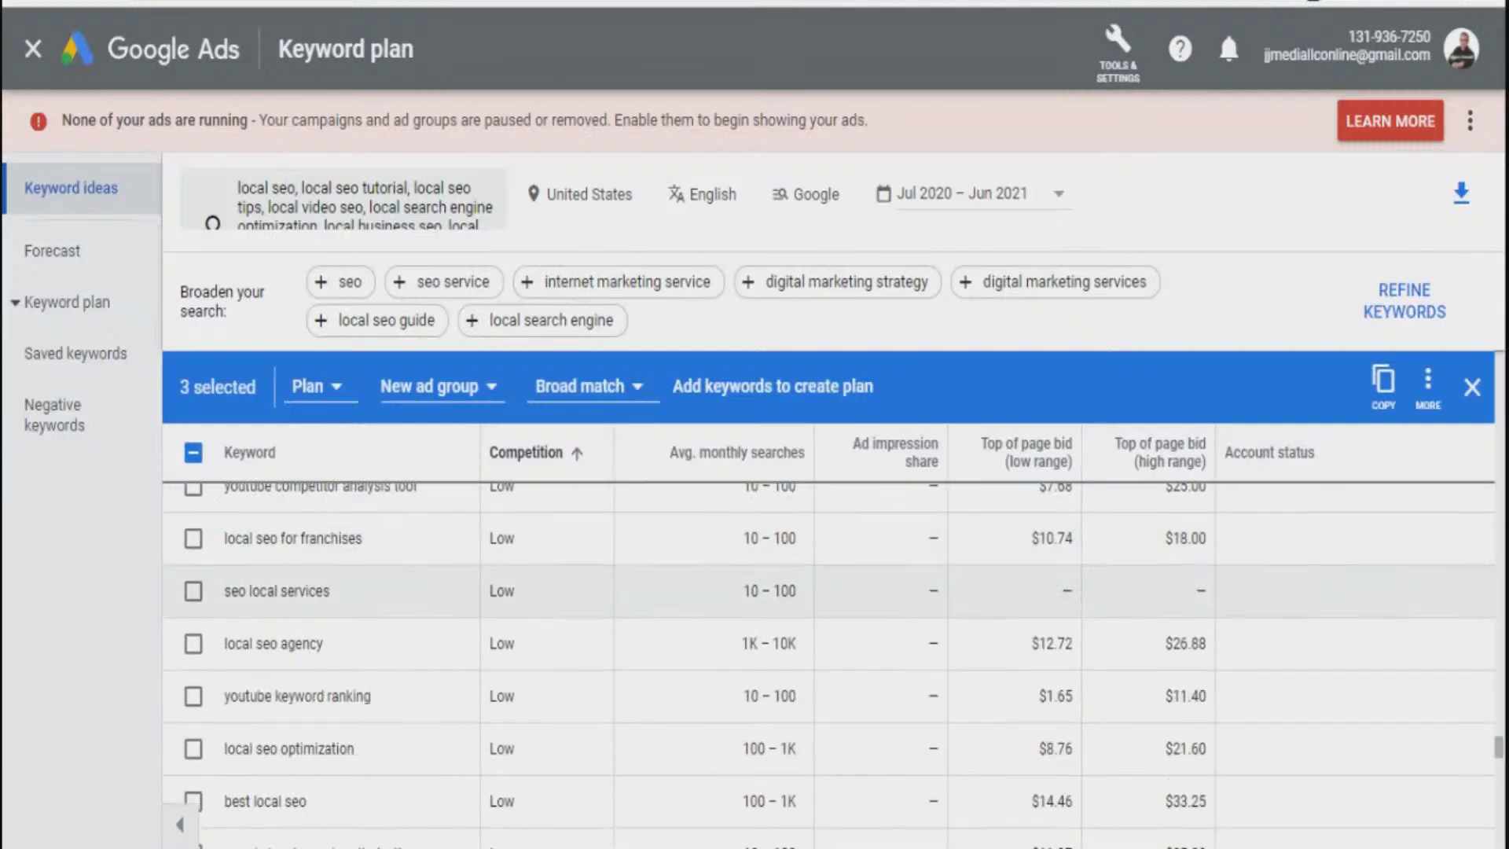
scroll(829, 660, up, 3)
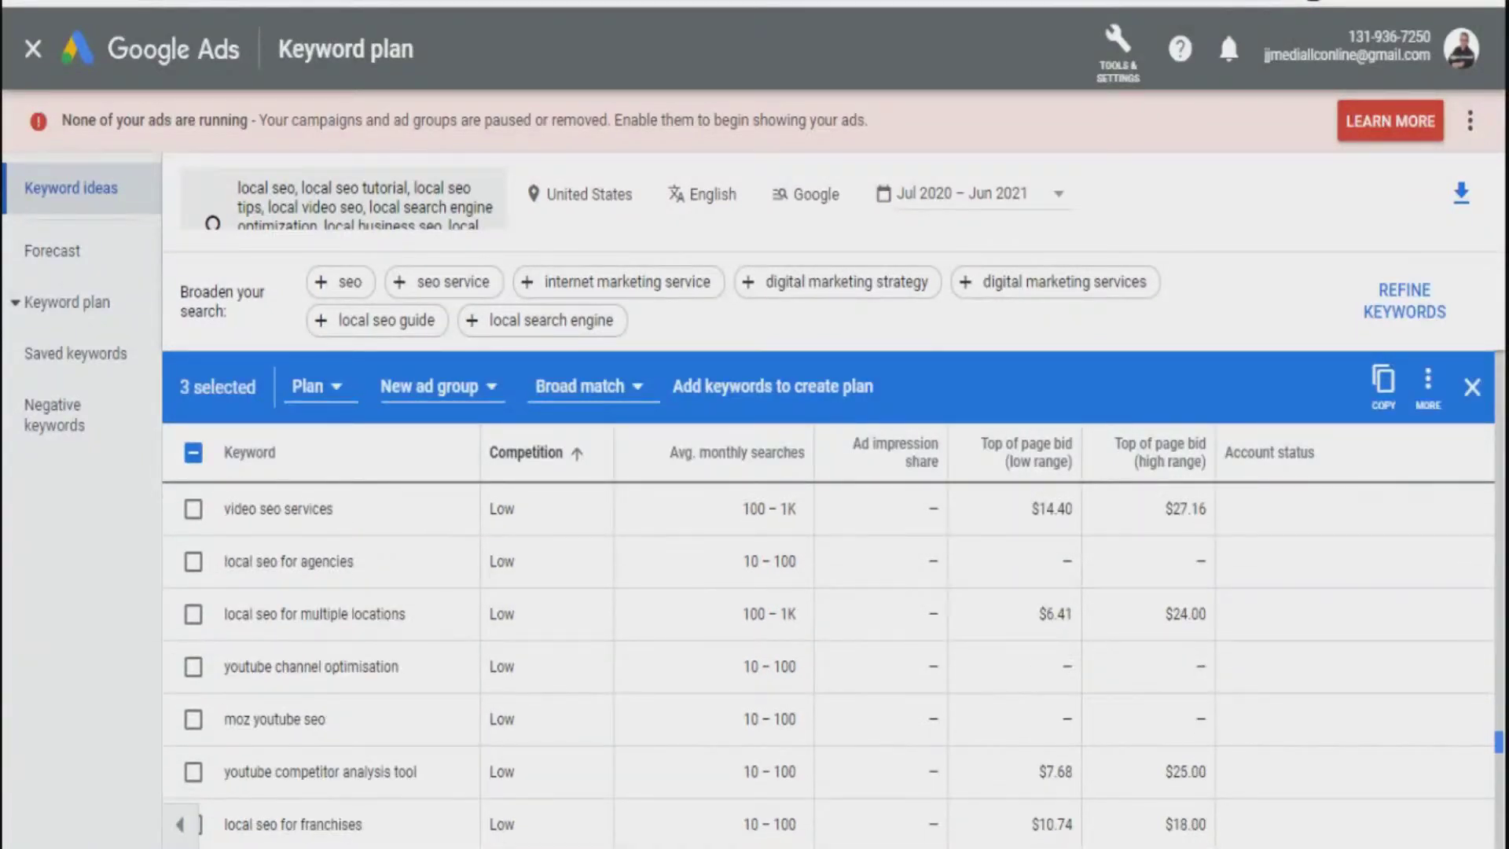
scroll(829, 660, up, 5)
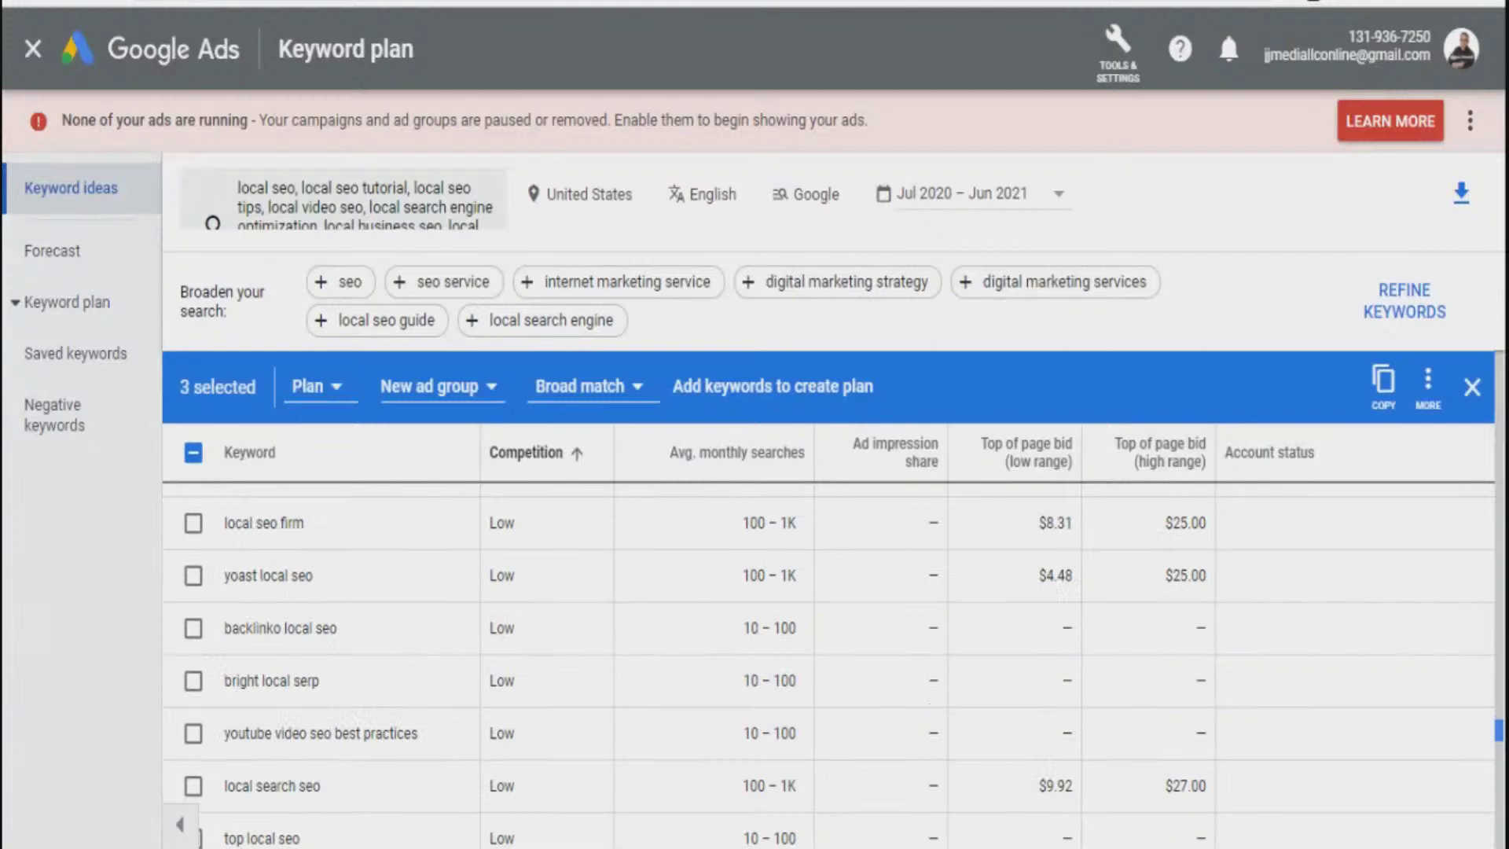
scroll(829, 660, down, 10)
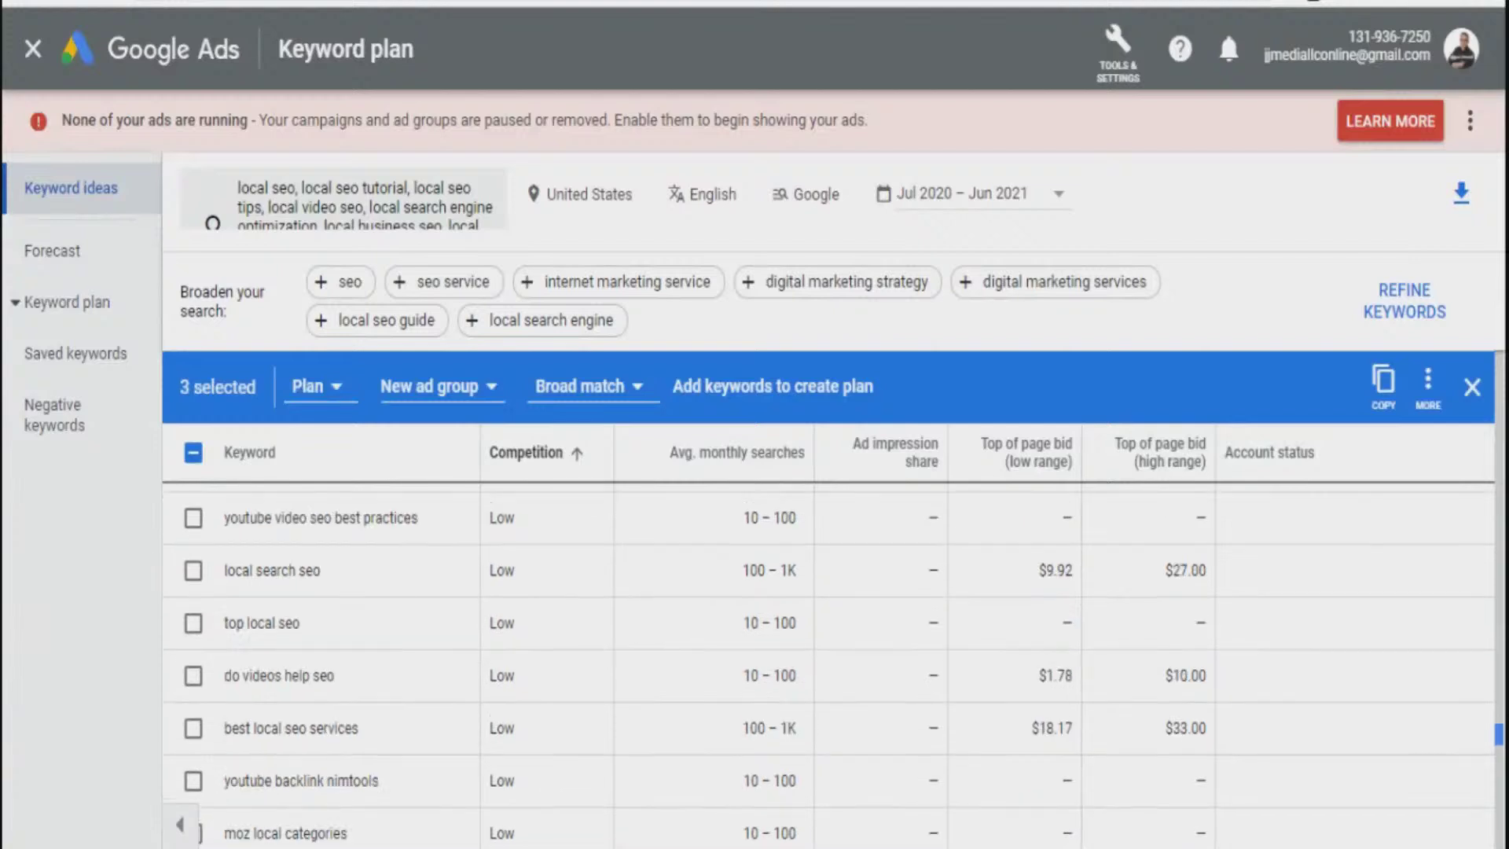
scroll(829, 660, down, 12)
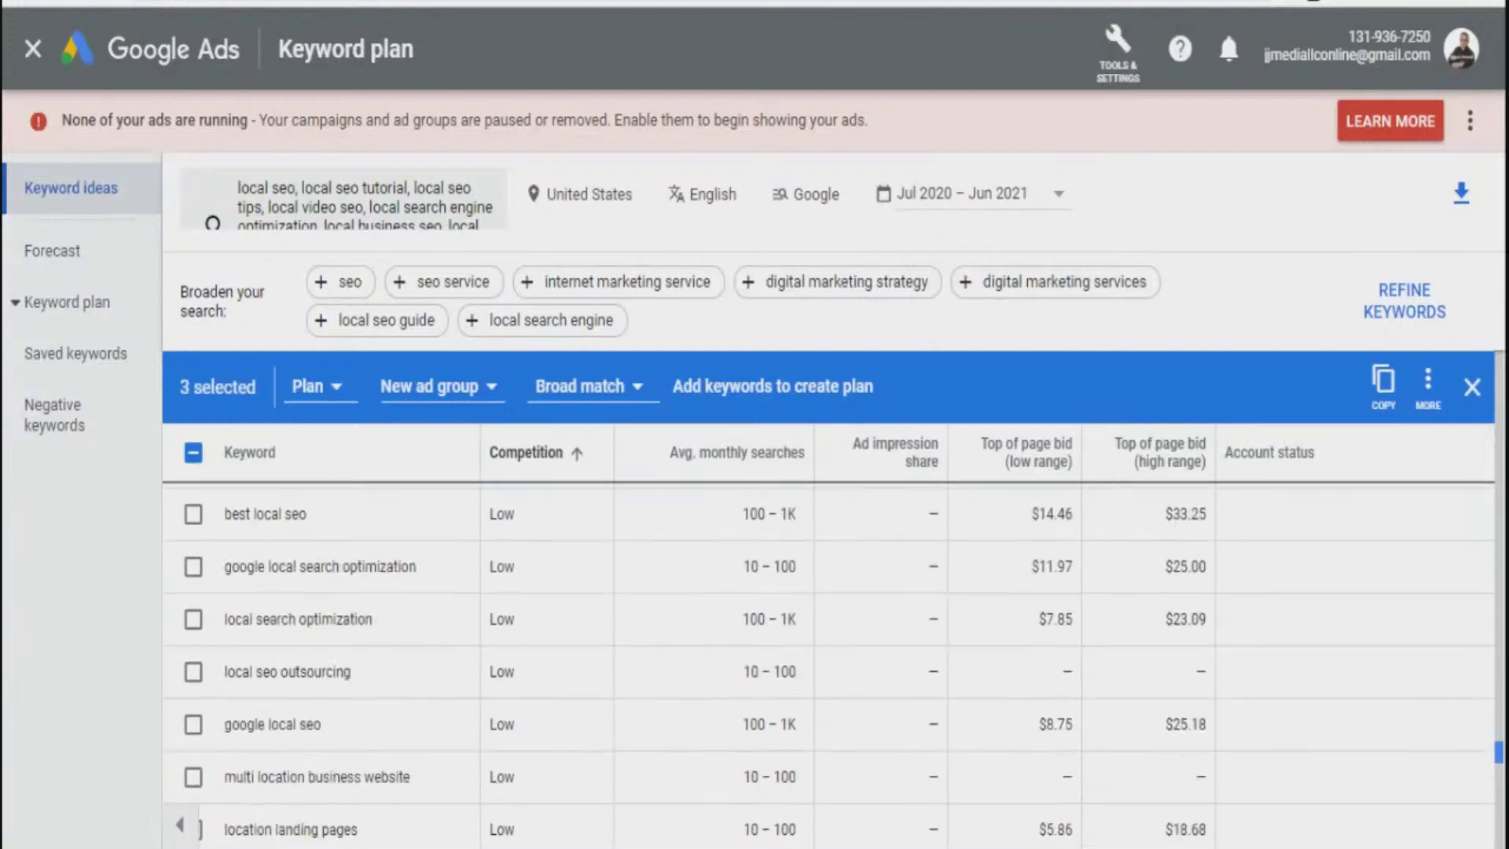
scroll(829, 665, up, 10)
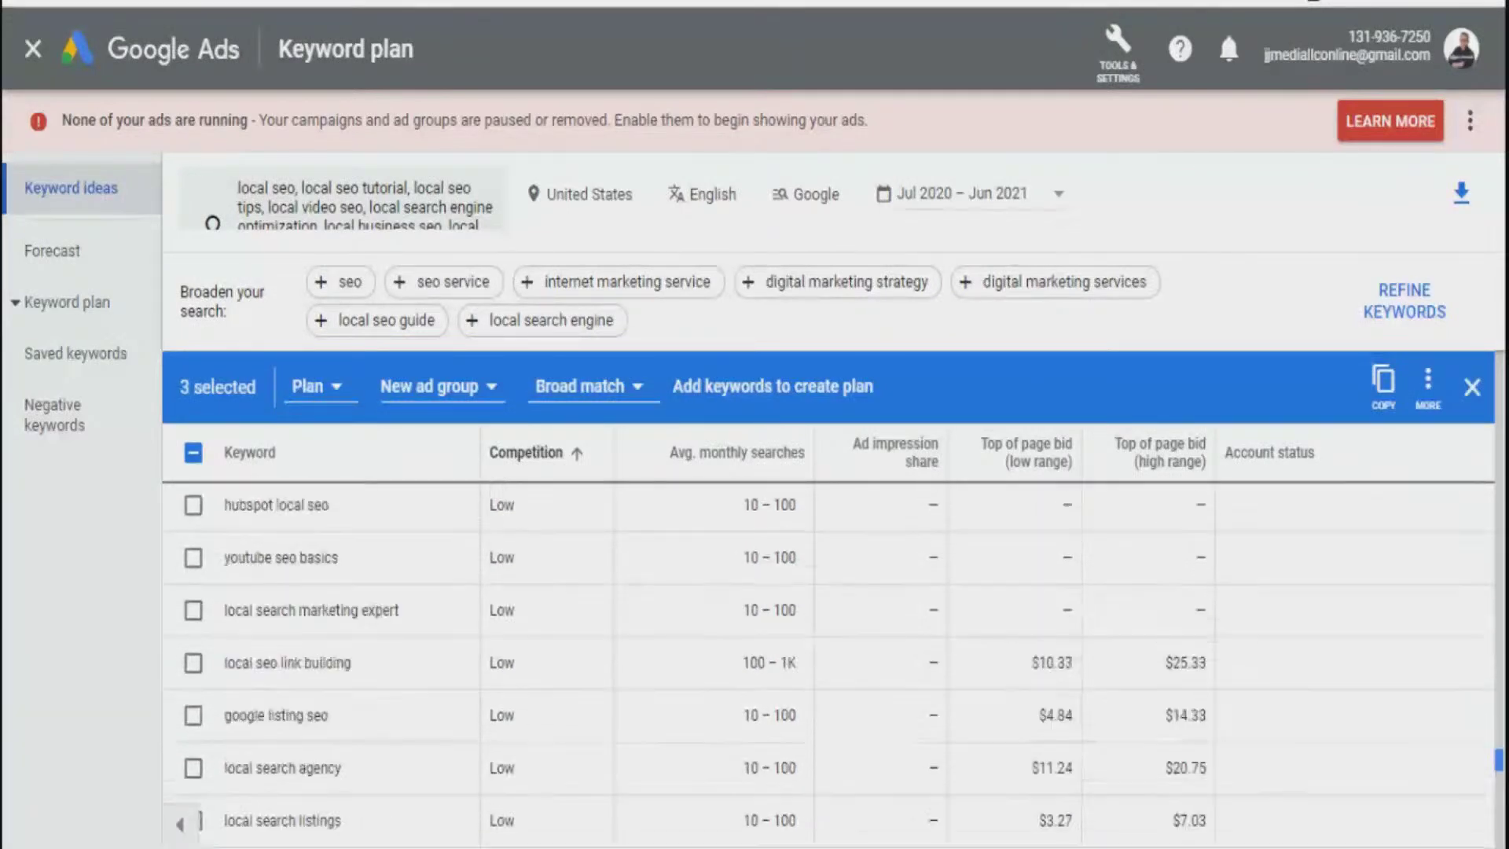
scroll(829, 663, up, 10)
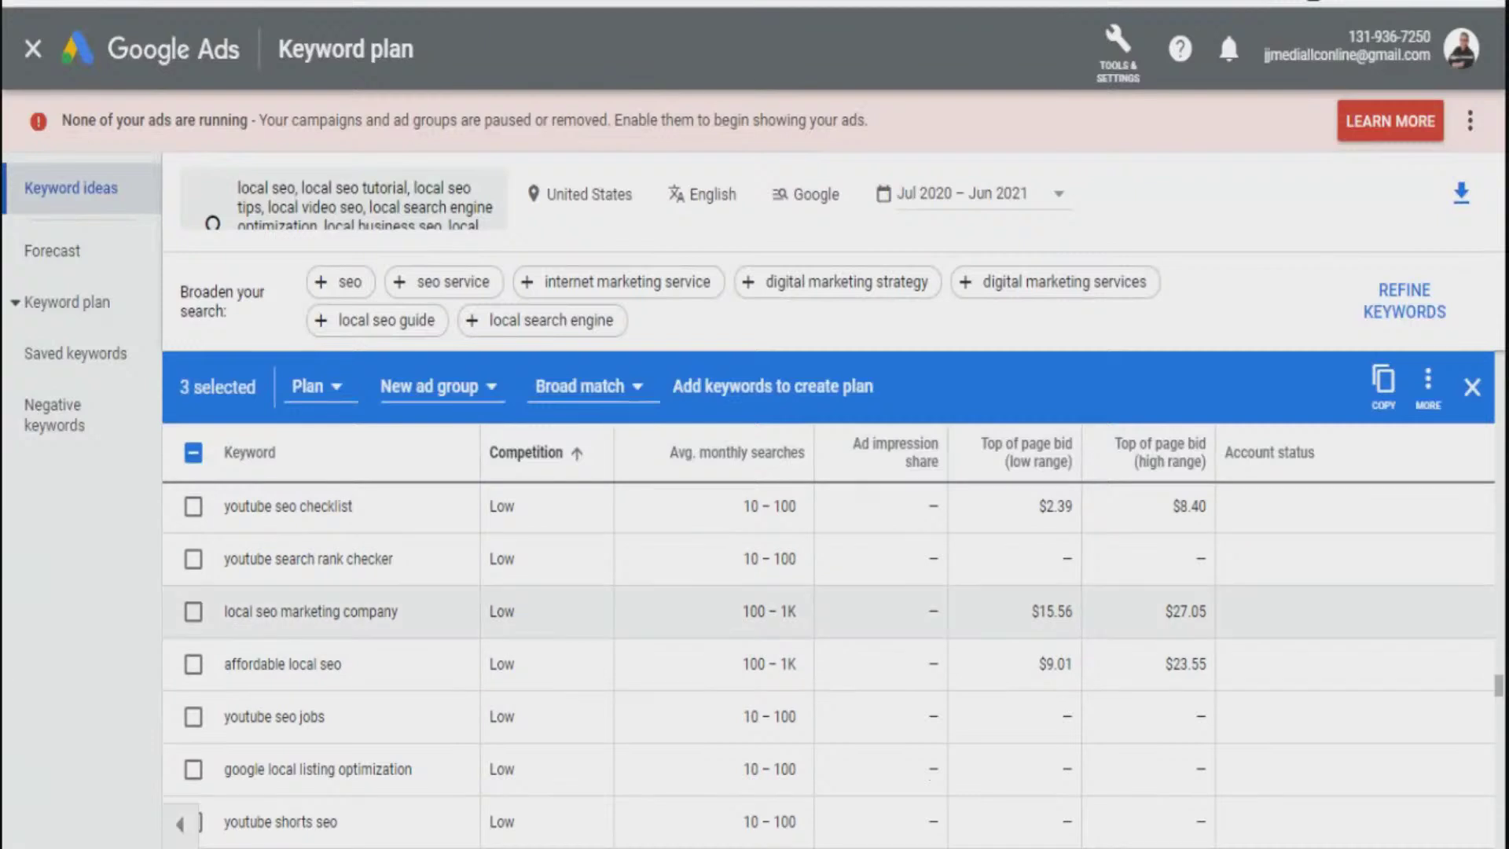
scroll(829, 665, down, 5)
scroll(829, 664, down, 6)
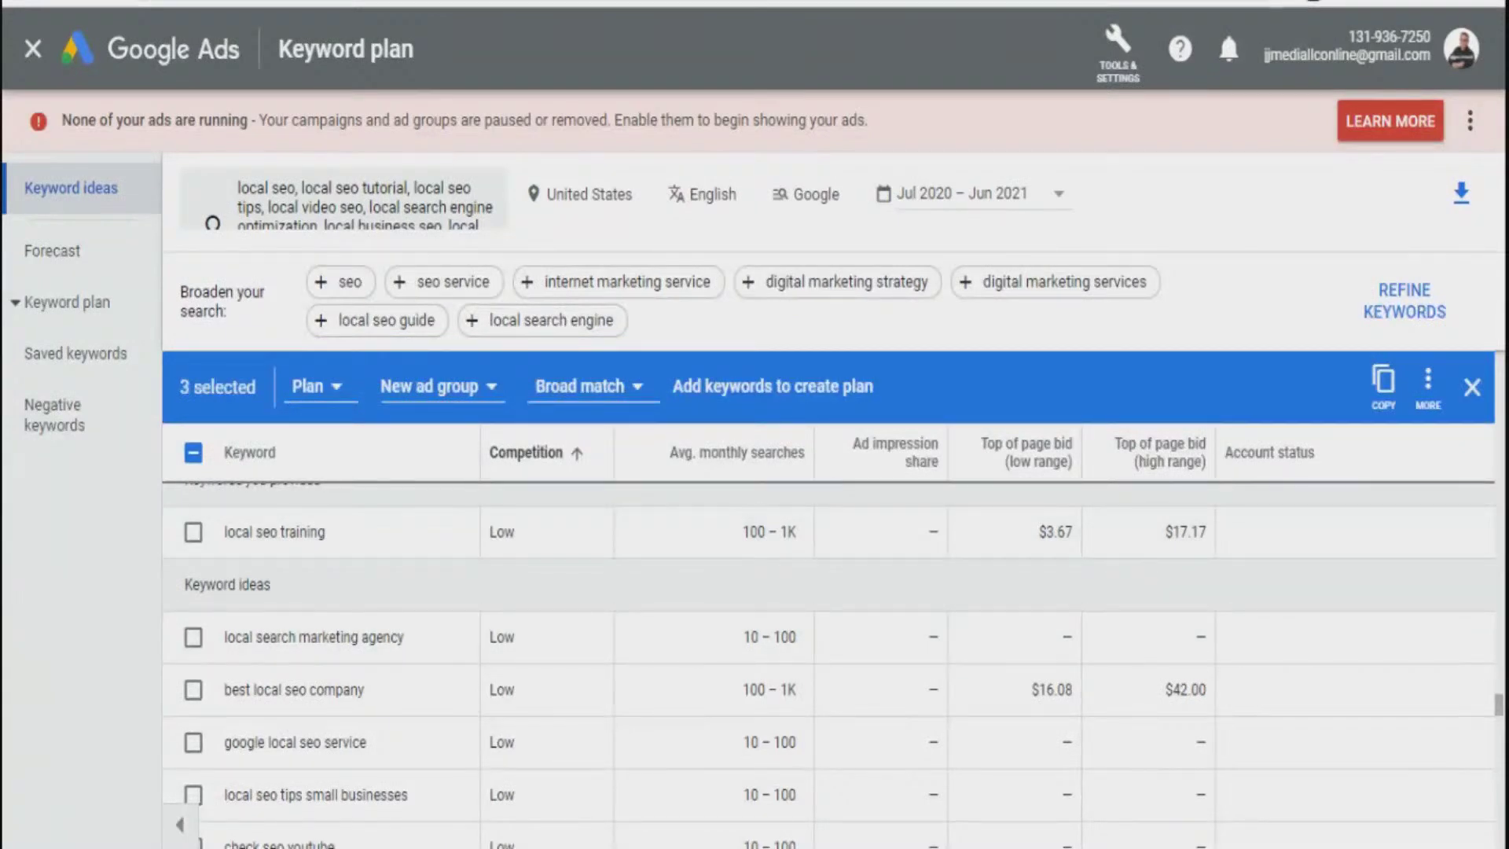
scroll(192, 600, down, 5)
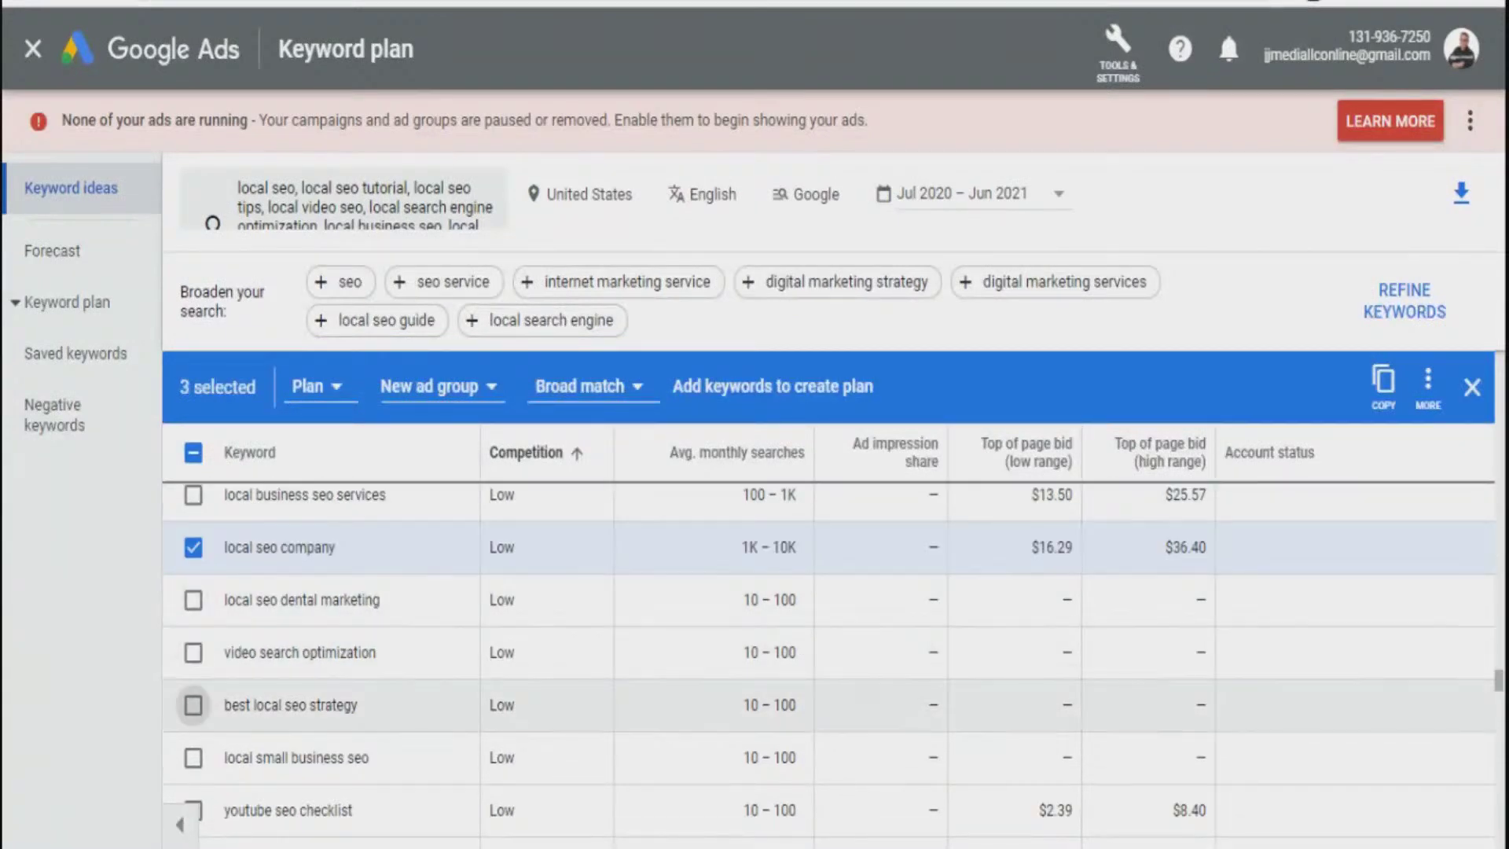
Step: Compare the average monthly searches of the low-competition ideas again, from "local seo company" to the end of the first 500 rows
scroll(193, 705, down, 4)
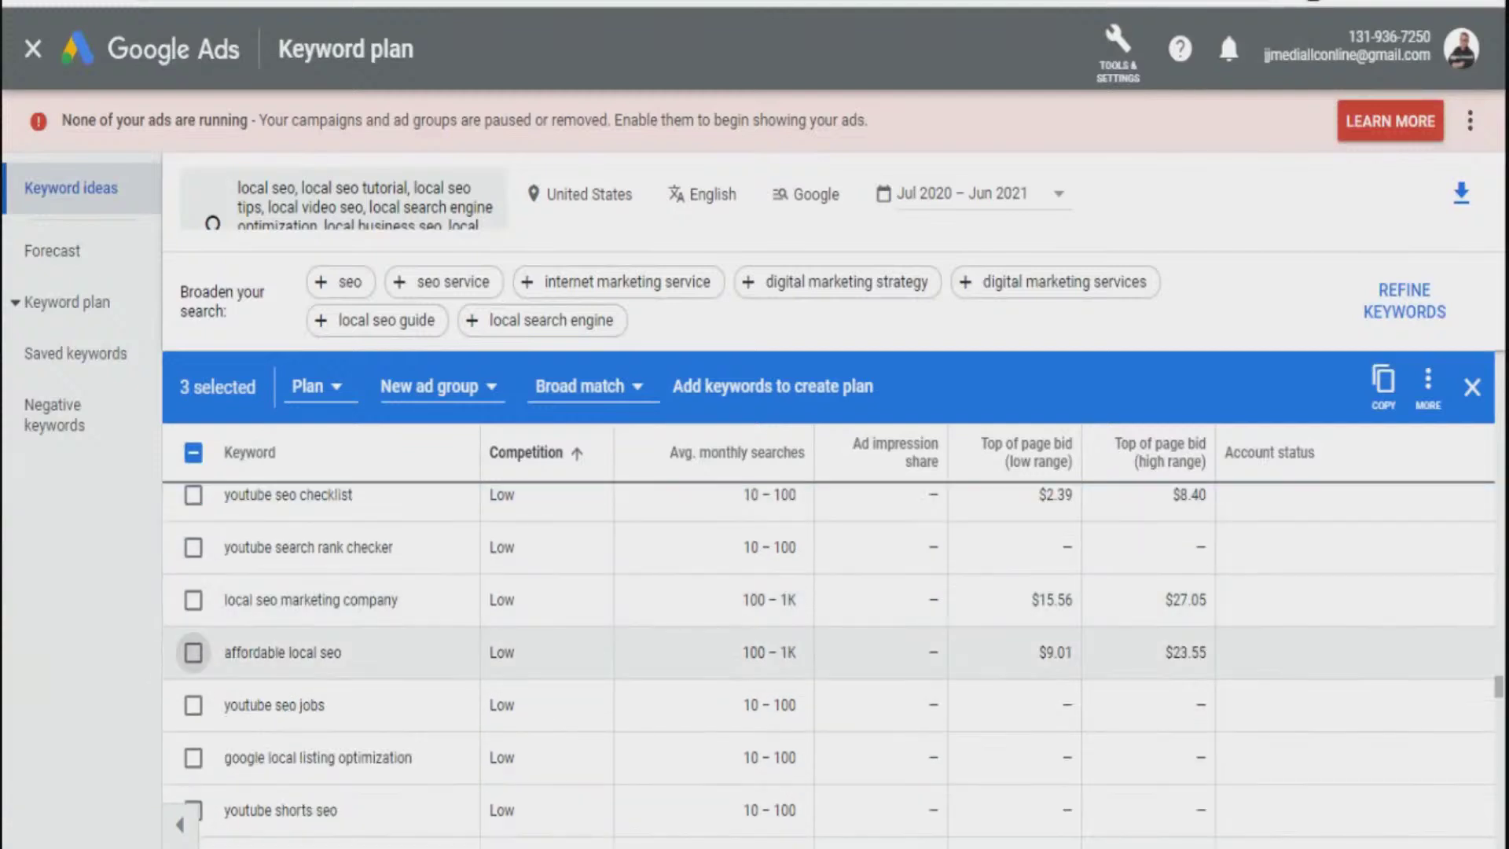
scroll(192, 652, down, 4)
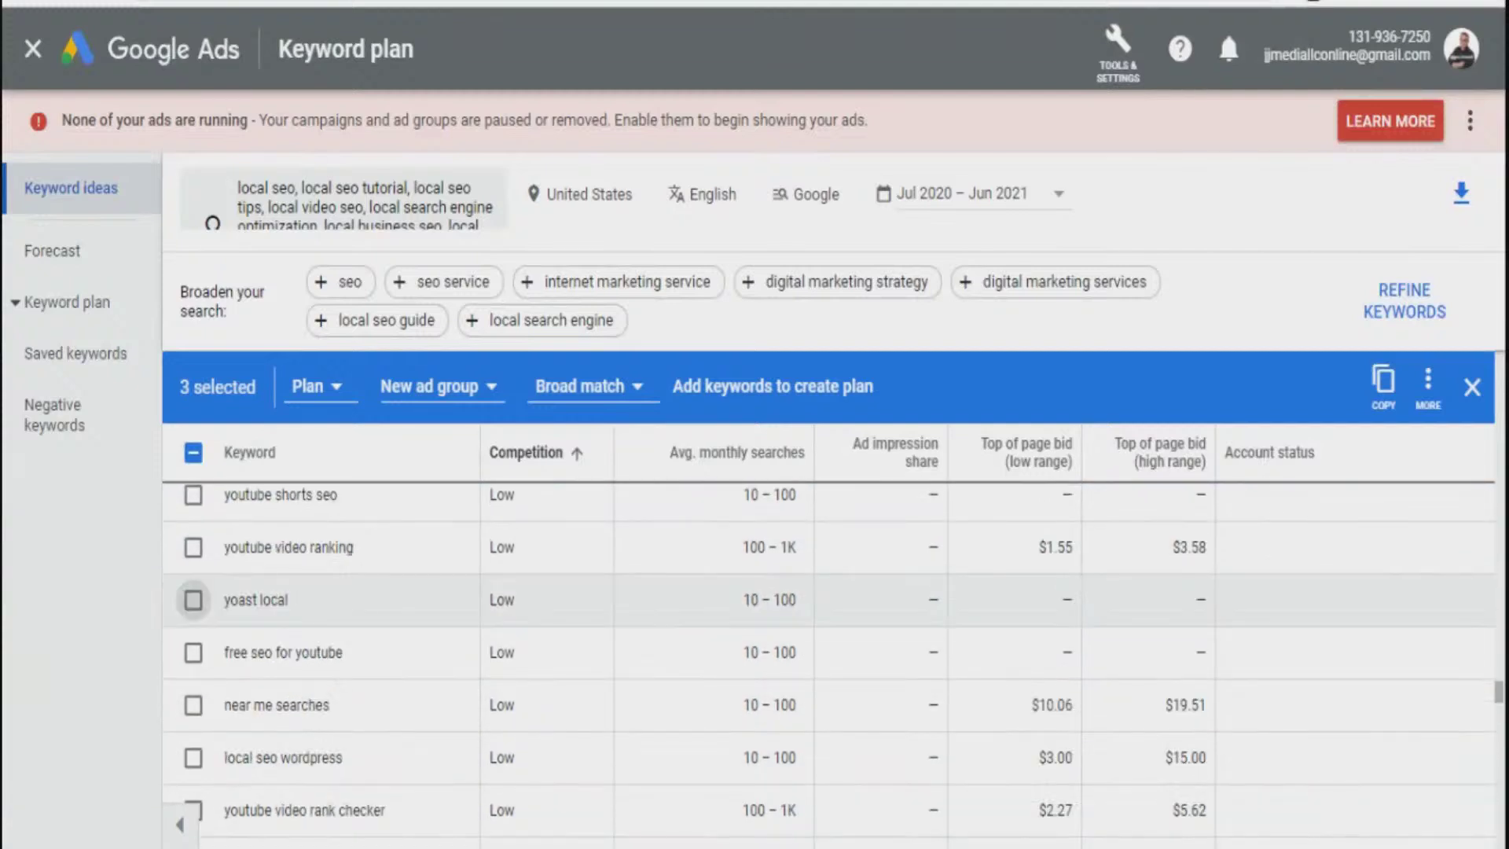
scroll(193, 599, down, 4)
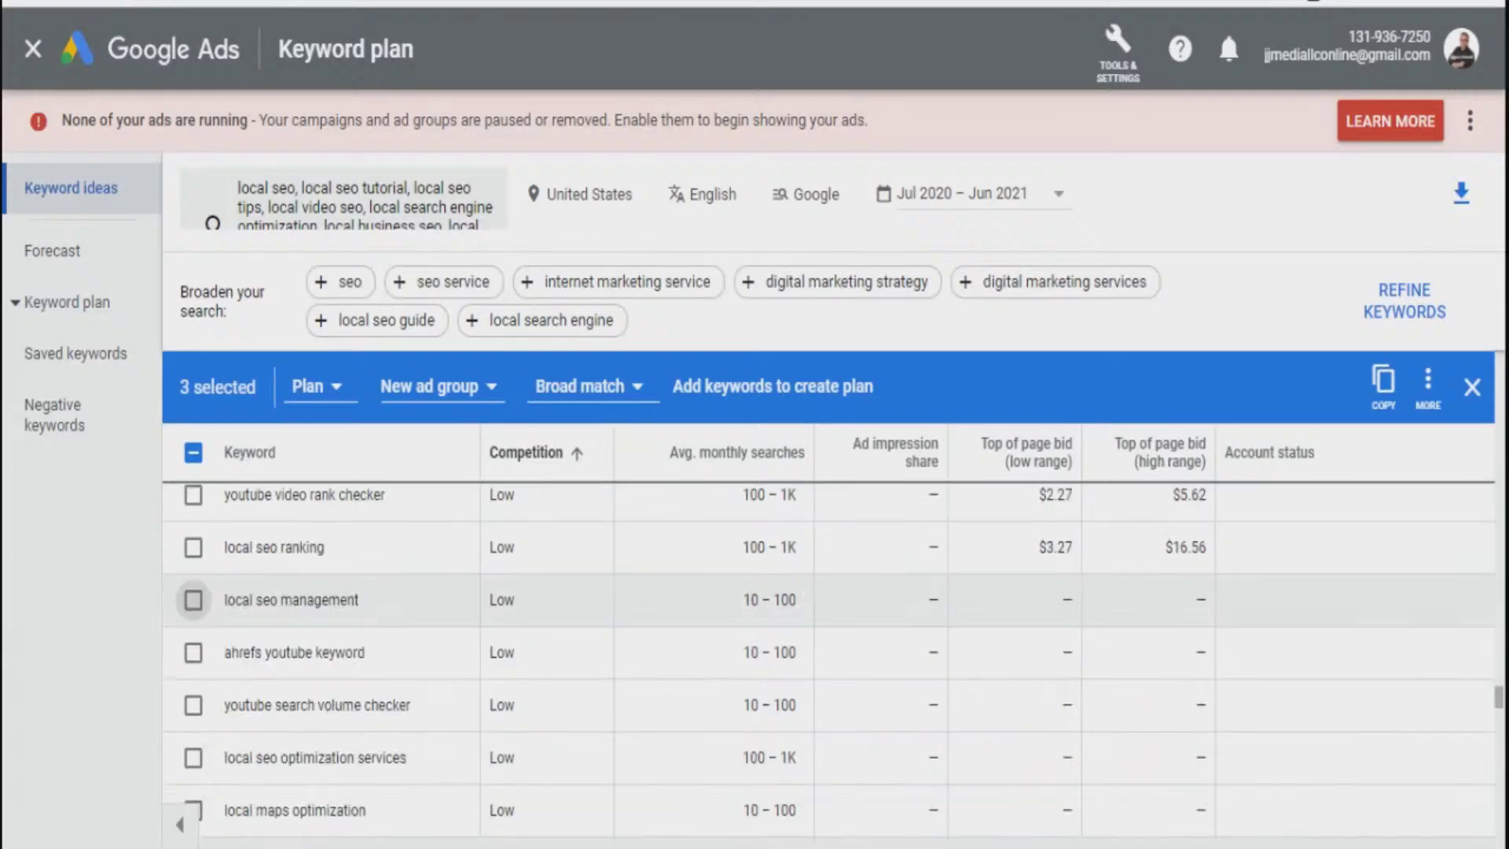
scroll(192, 758, down, 5)
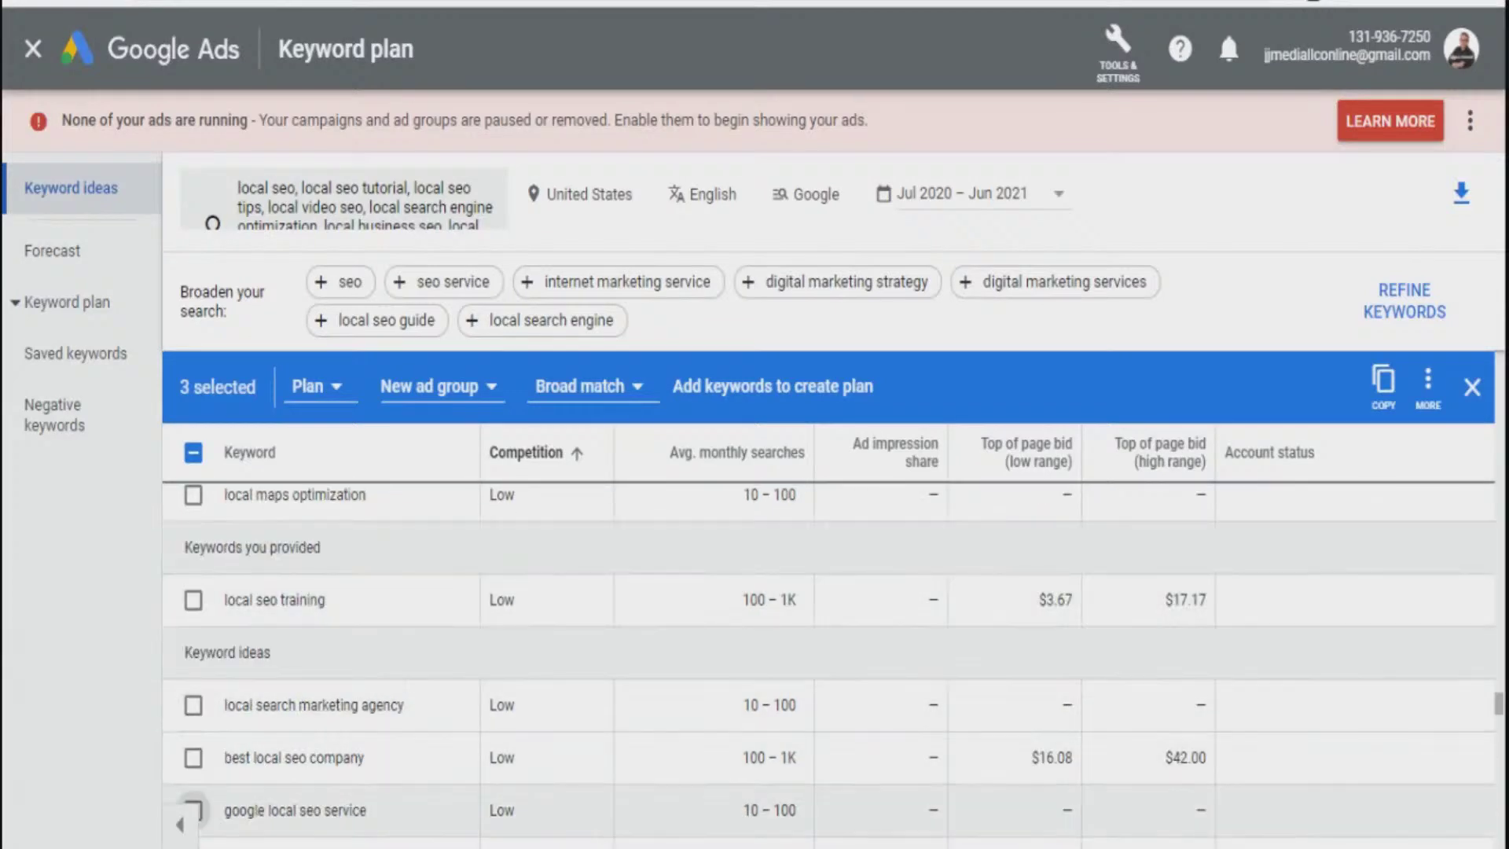
scroll(196, 827, down, 7)
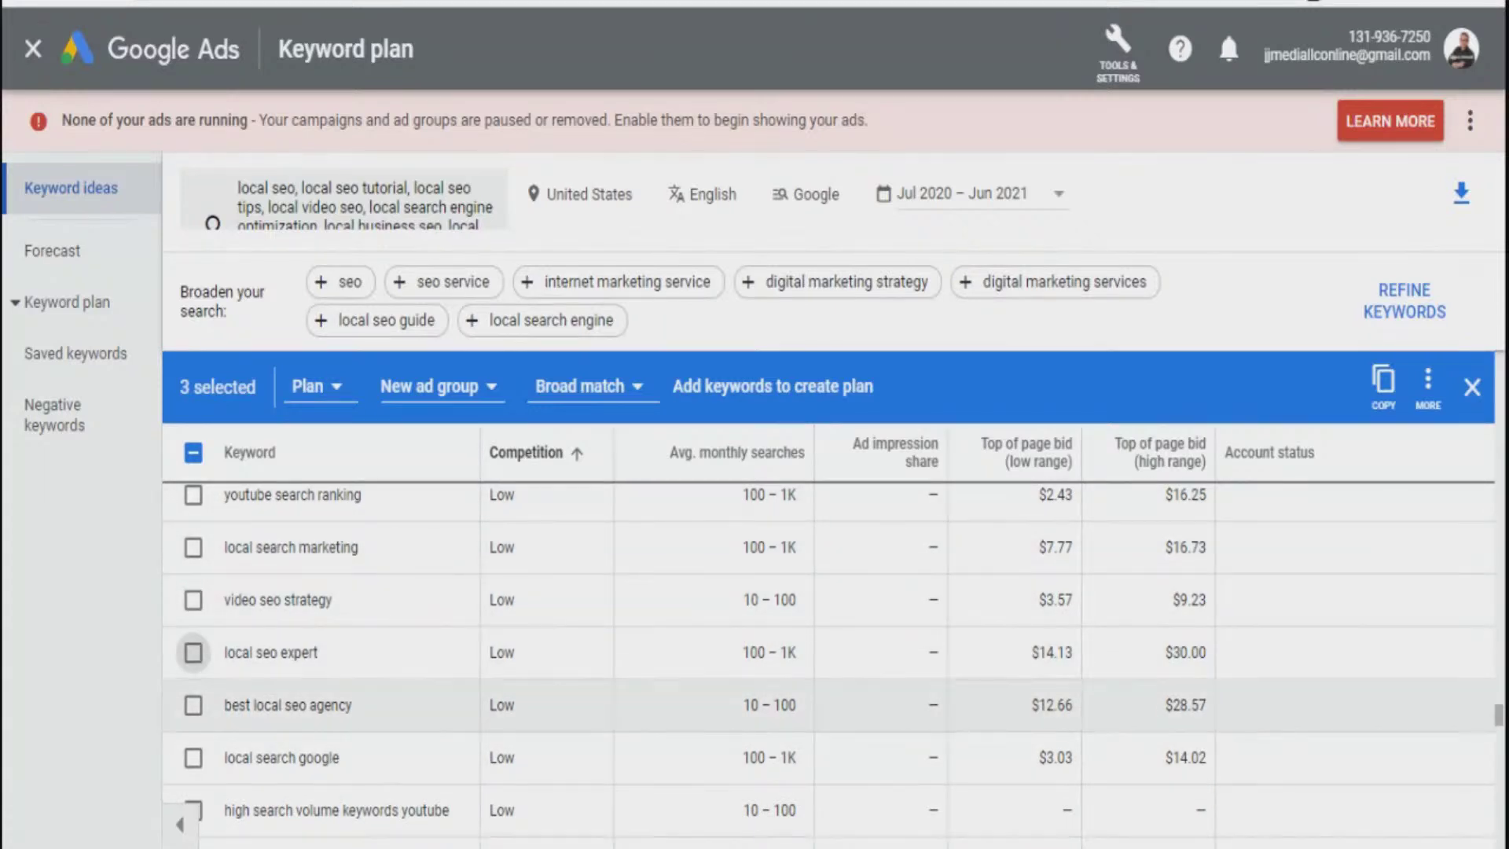
scroll(193, 652, down, 5)
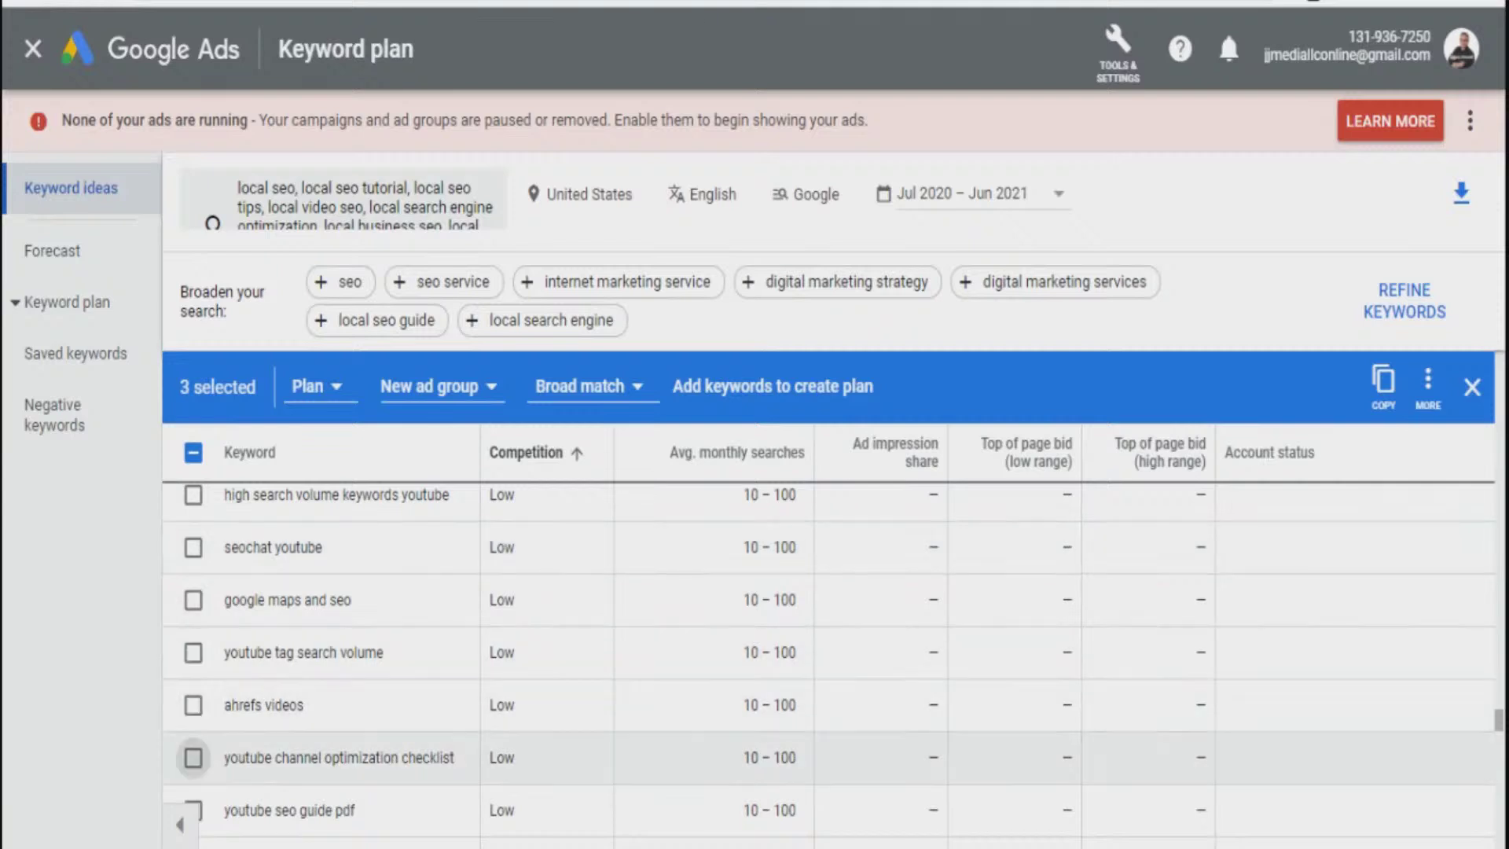
scroll(193, 652, down, 5)
scroll(192, 757, down, 5)
scroll(192, 827, down, 15)
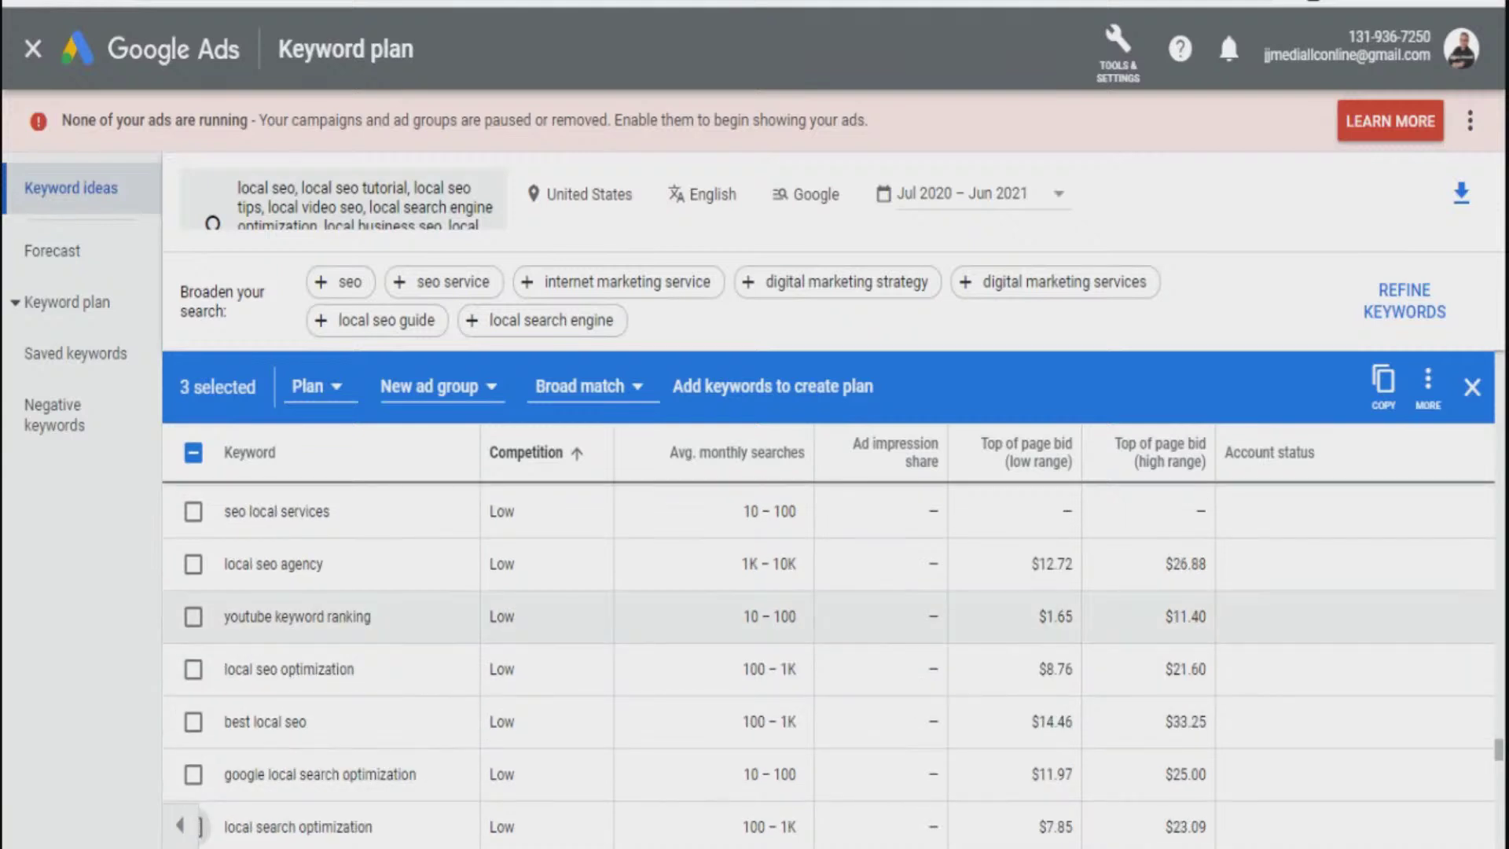
scroll(192, 600, down, 5)
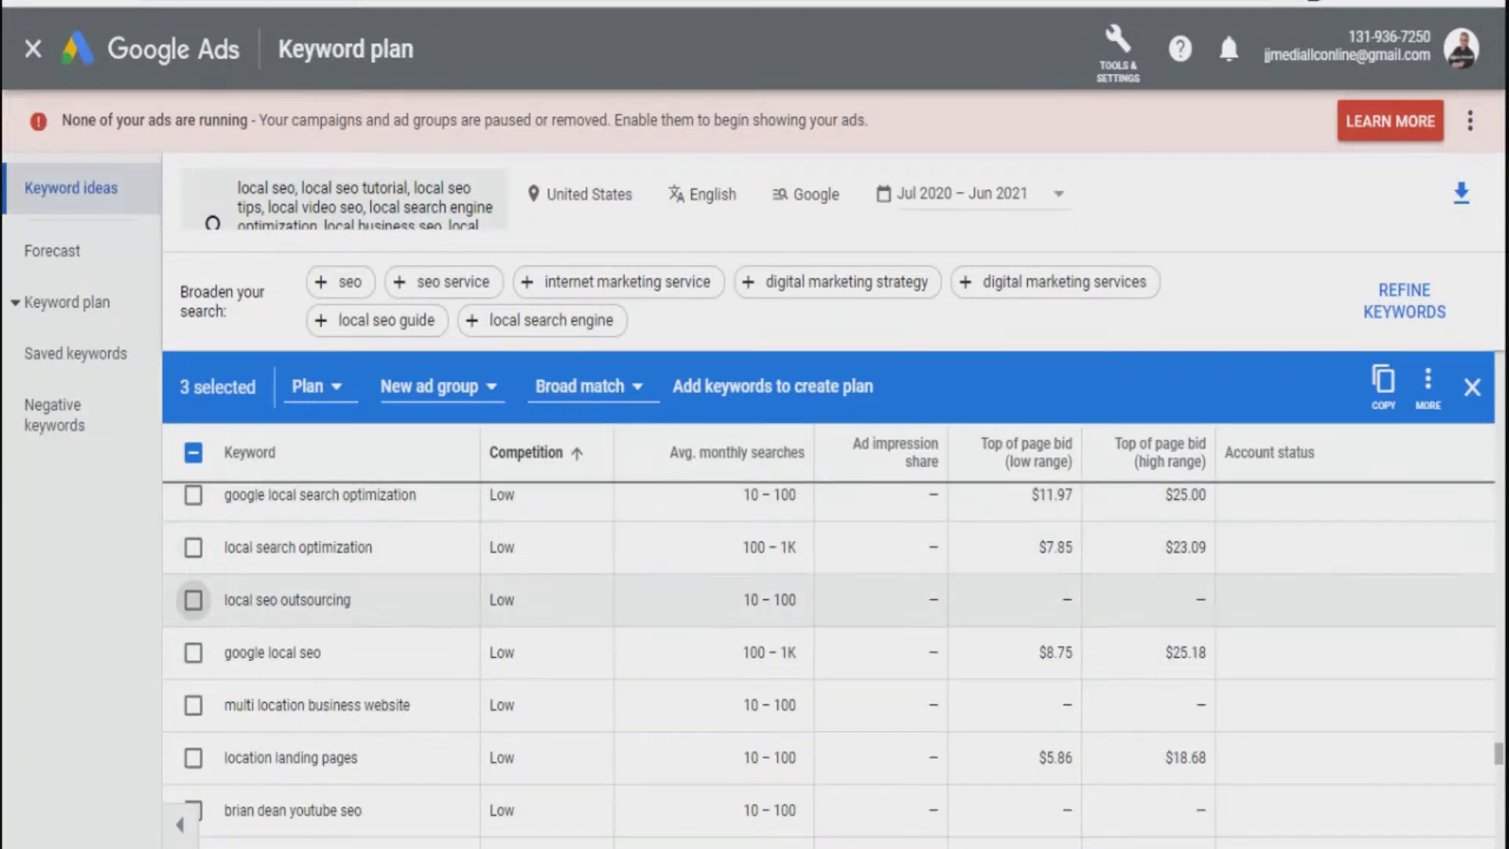
scroll(193, 600, down, 5)
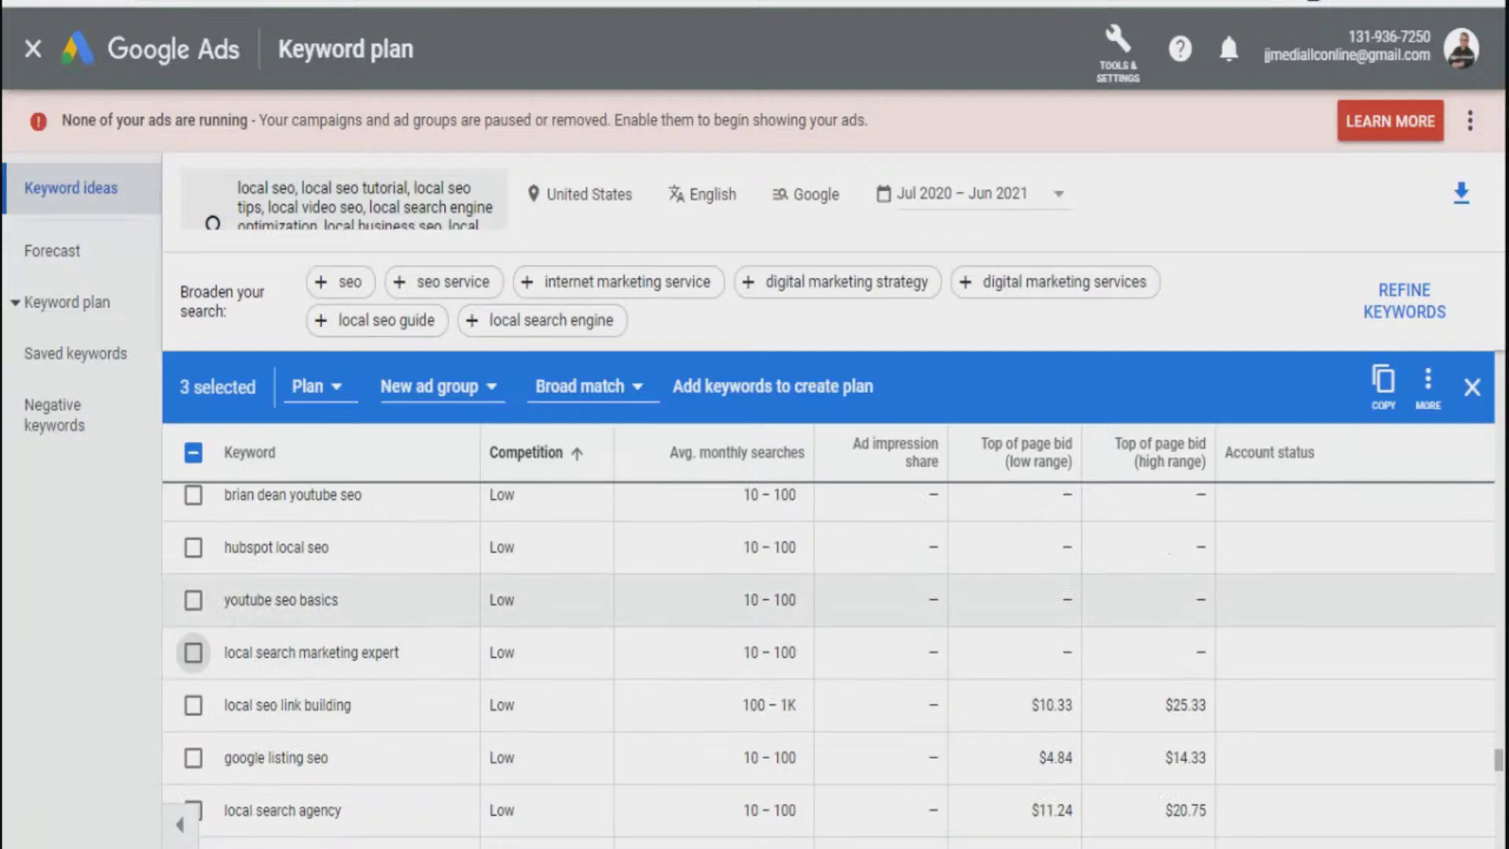
scroll(193, 757, down, 5)
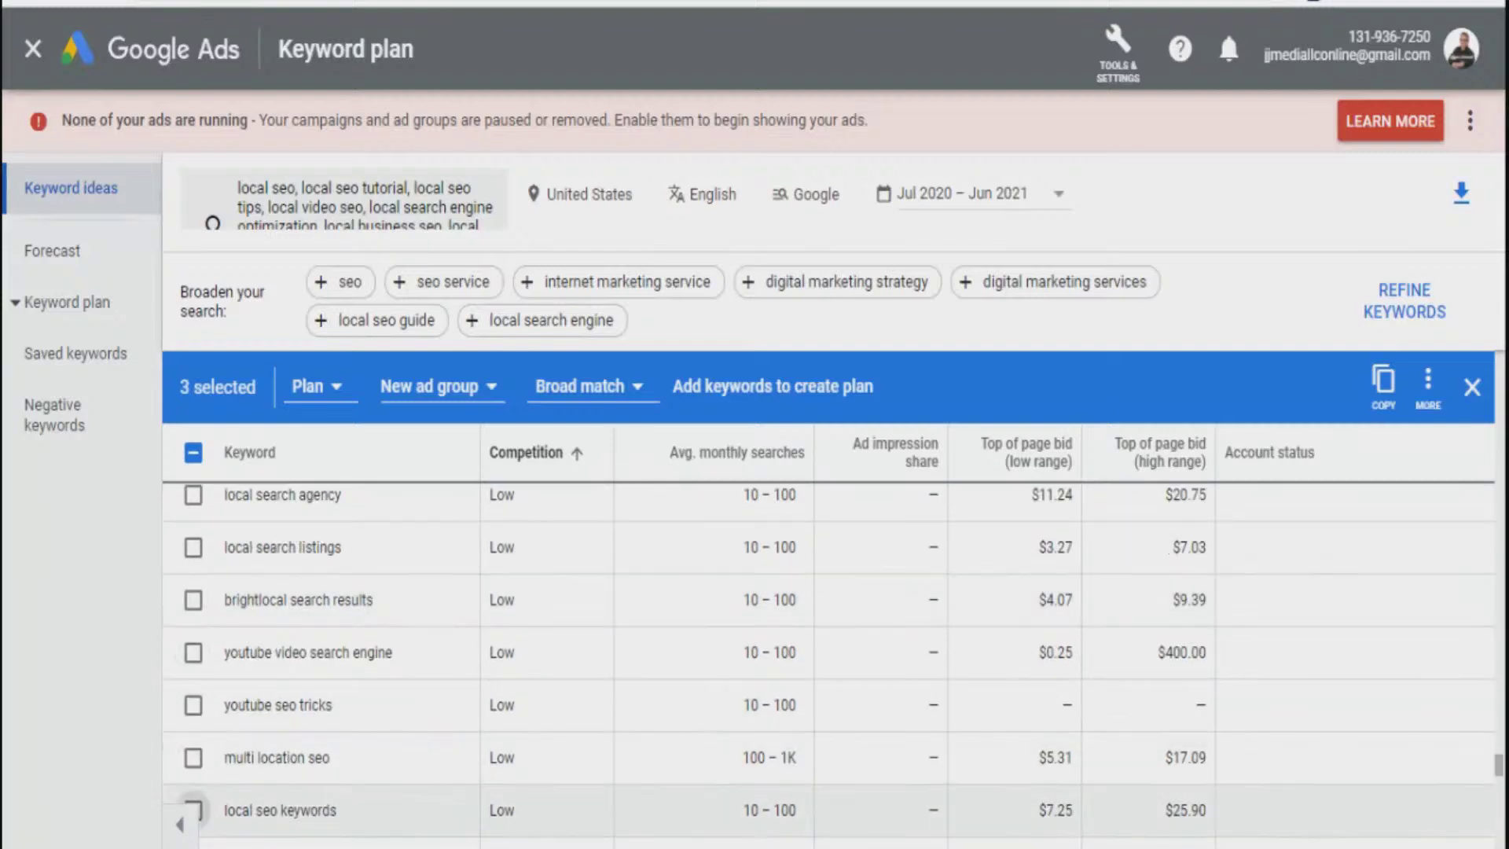
scroll(193, 600, down, 6)
scroll(192, 757, down, 5)
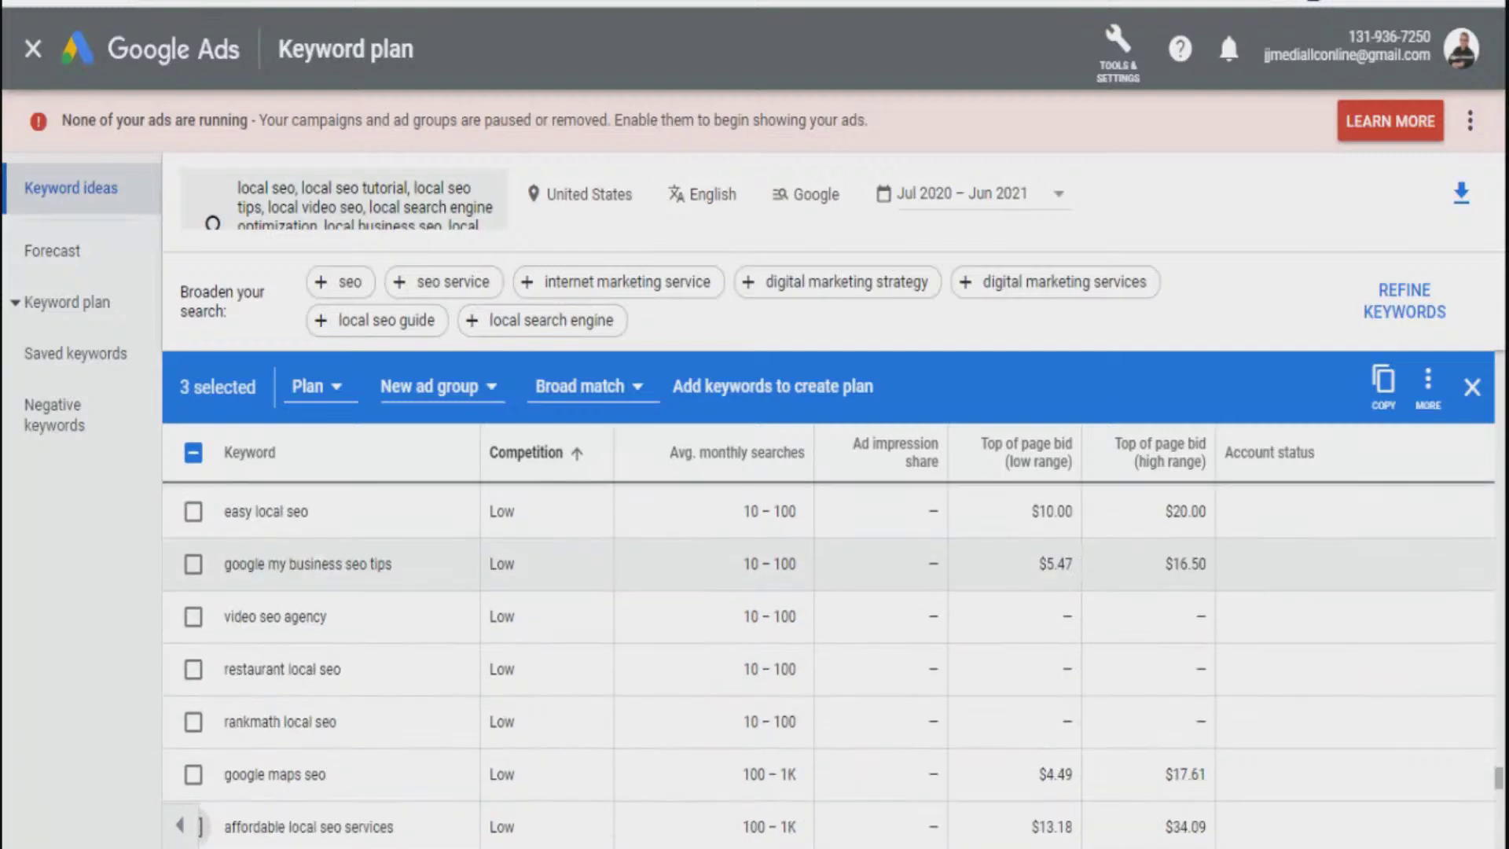
scroll(192, 599, down, 3)
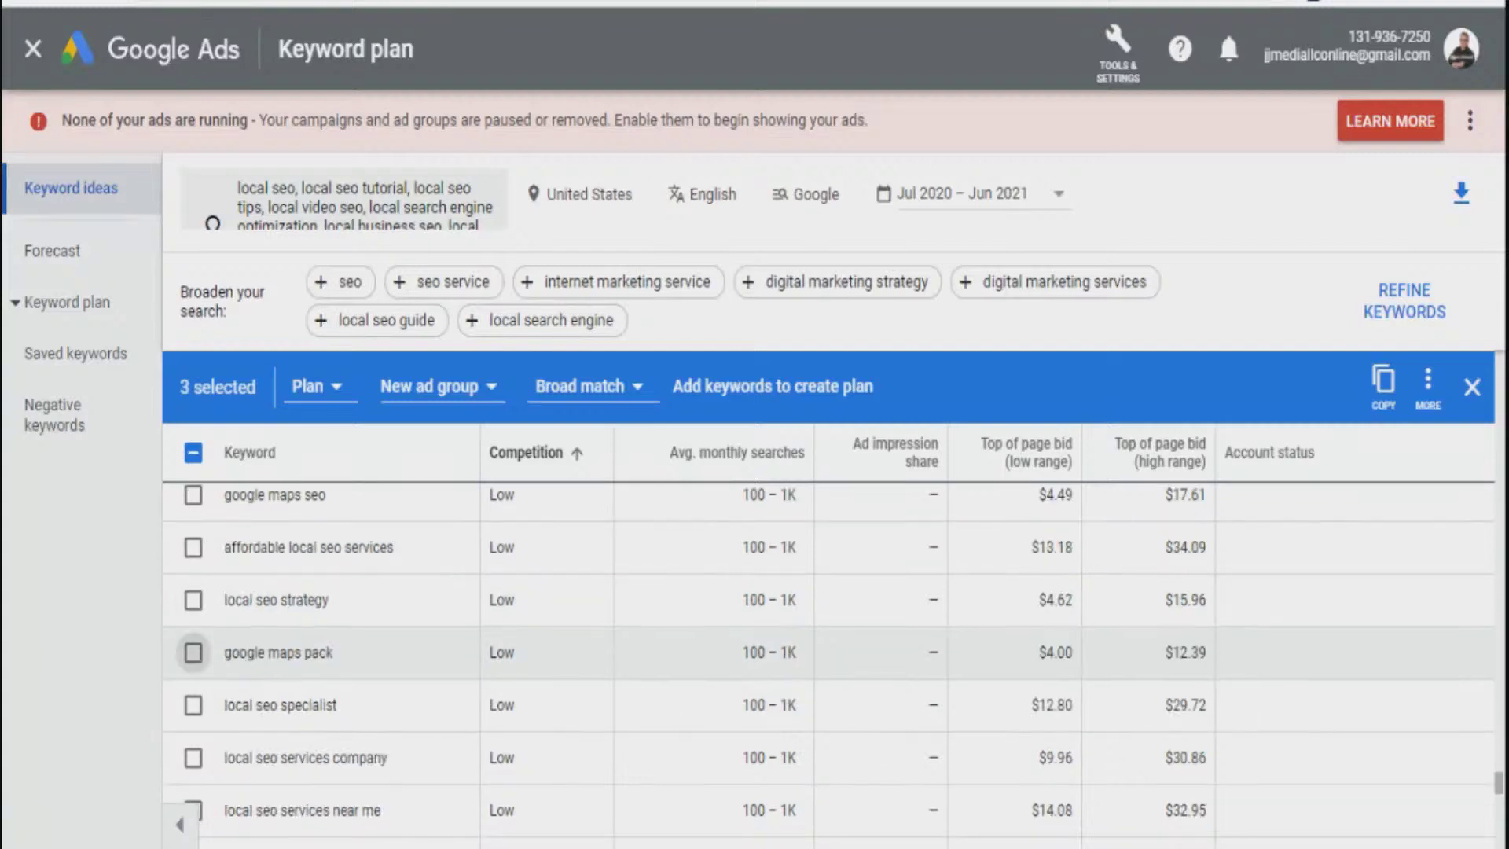
scroll(193, 652, down, 10)
scroll(192, 705, down, 5)
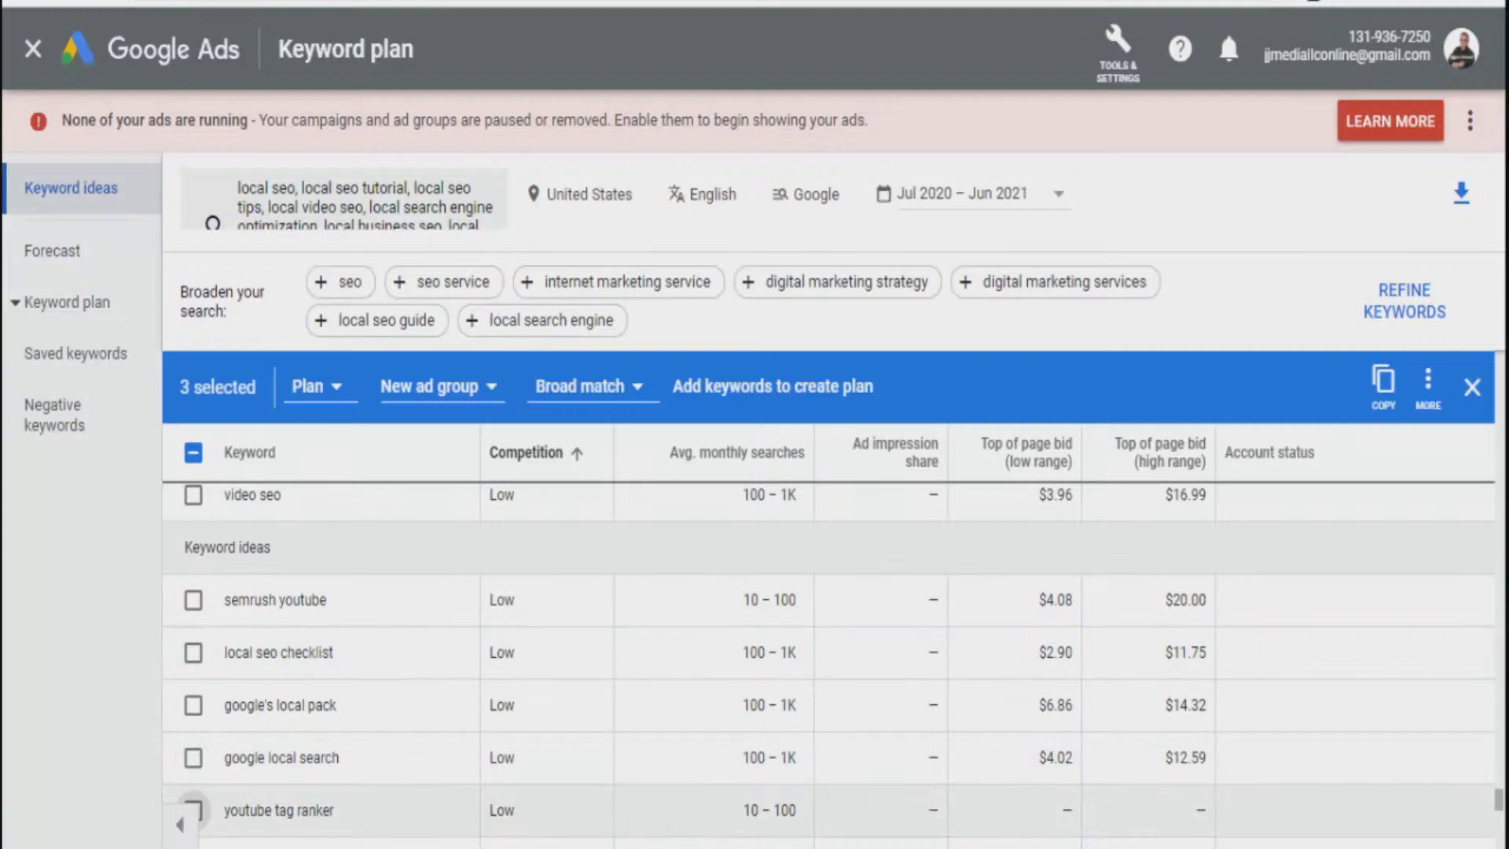
scroll(192, 757, down, 5)
scroll(192, 785, down, 10)
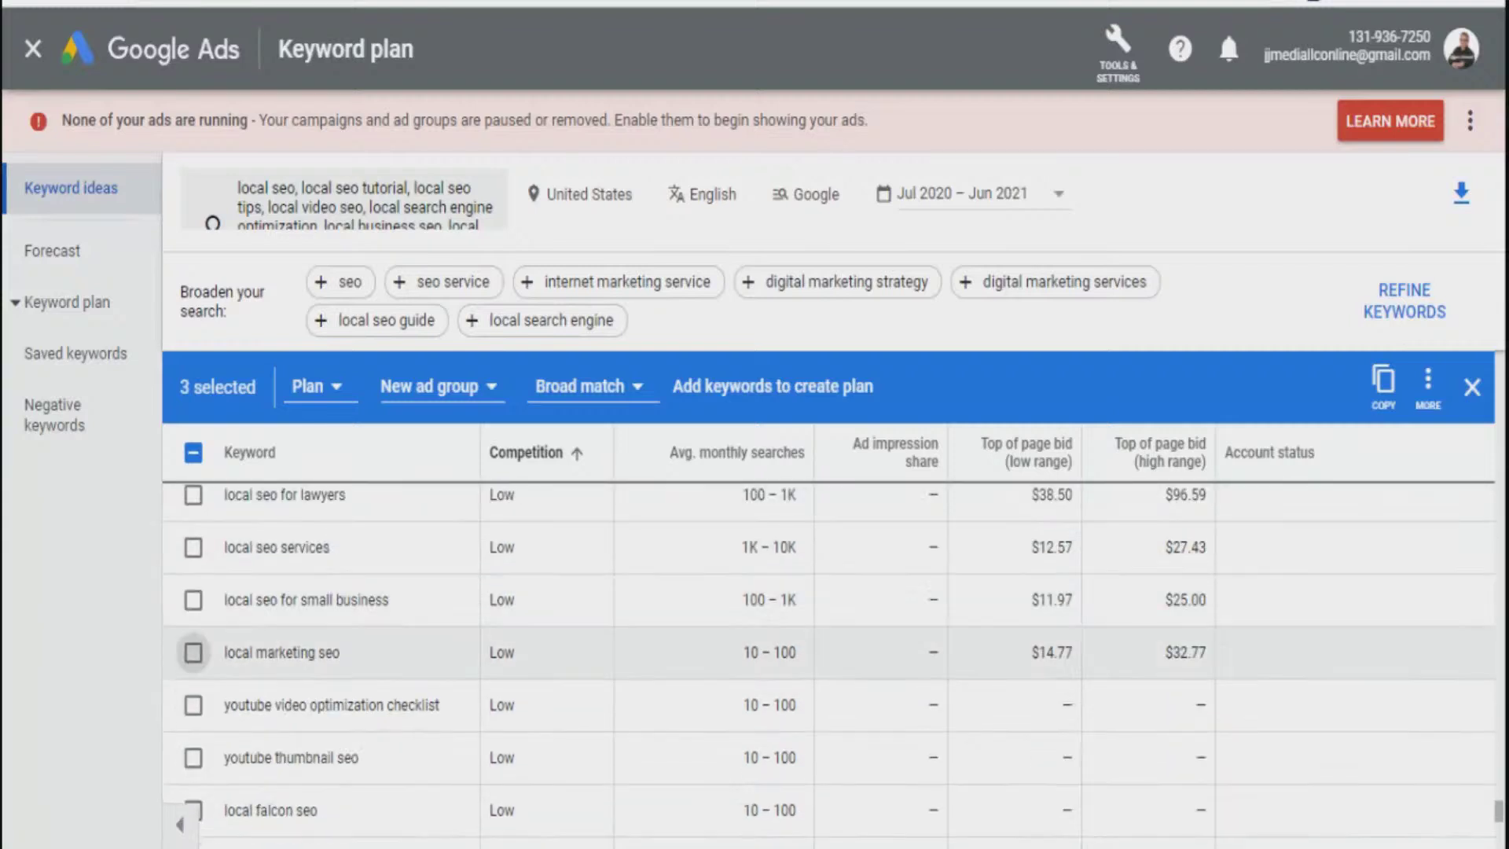
scroll(193, 758, down, 5)
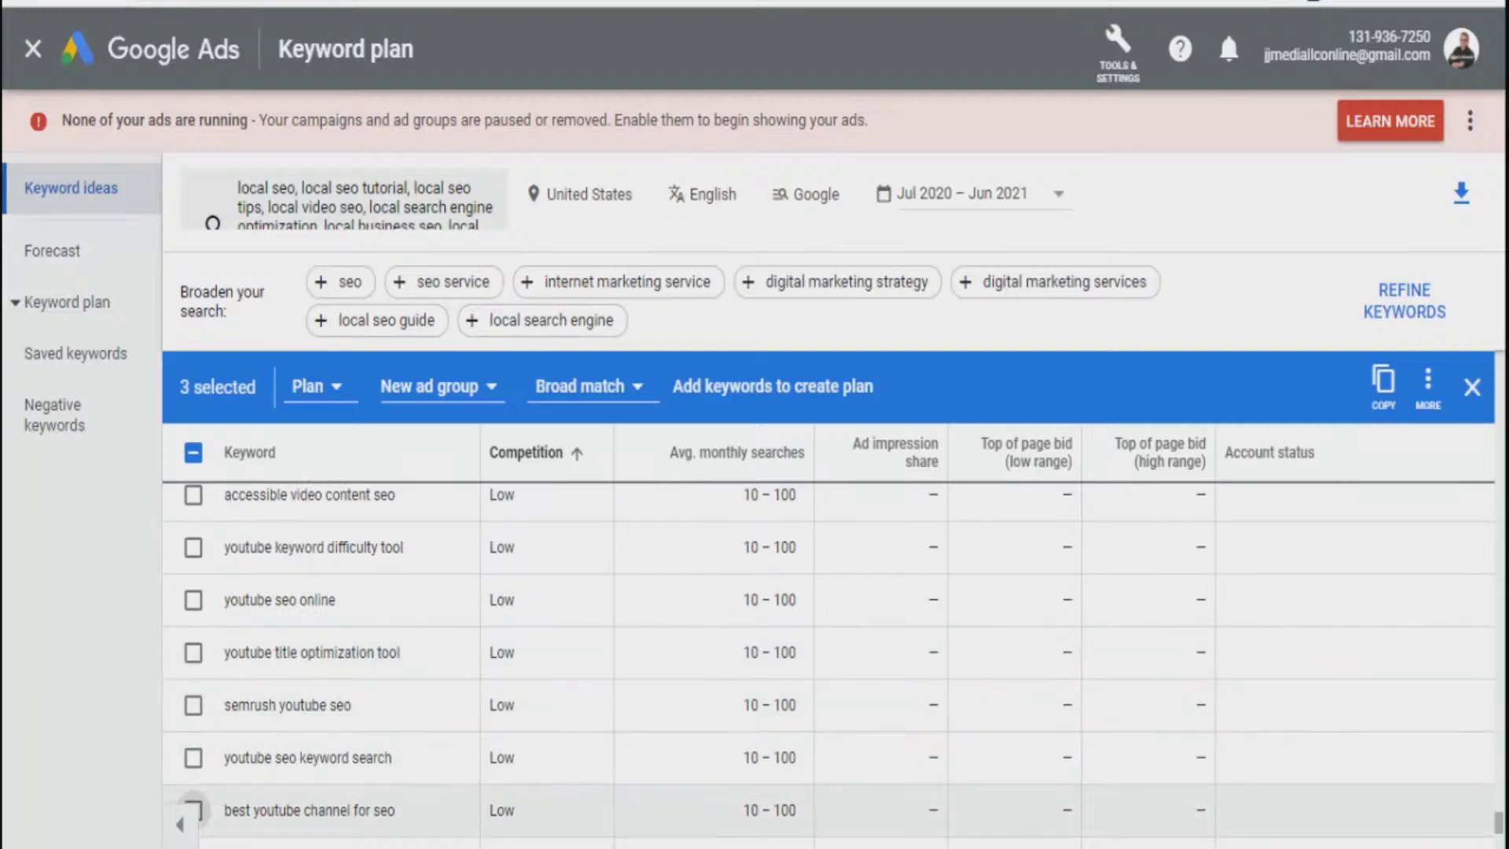
scroll(193, 757, down, 5)
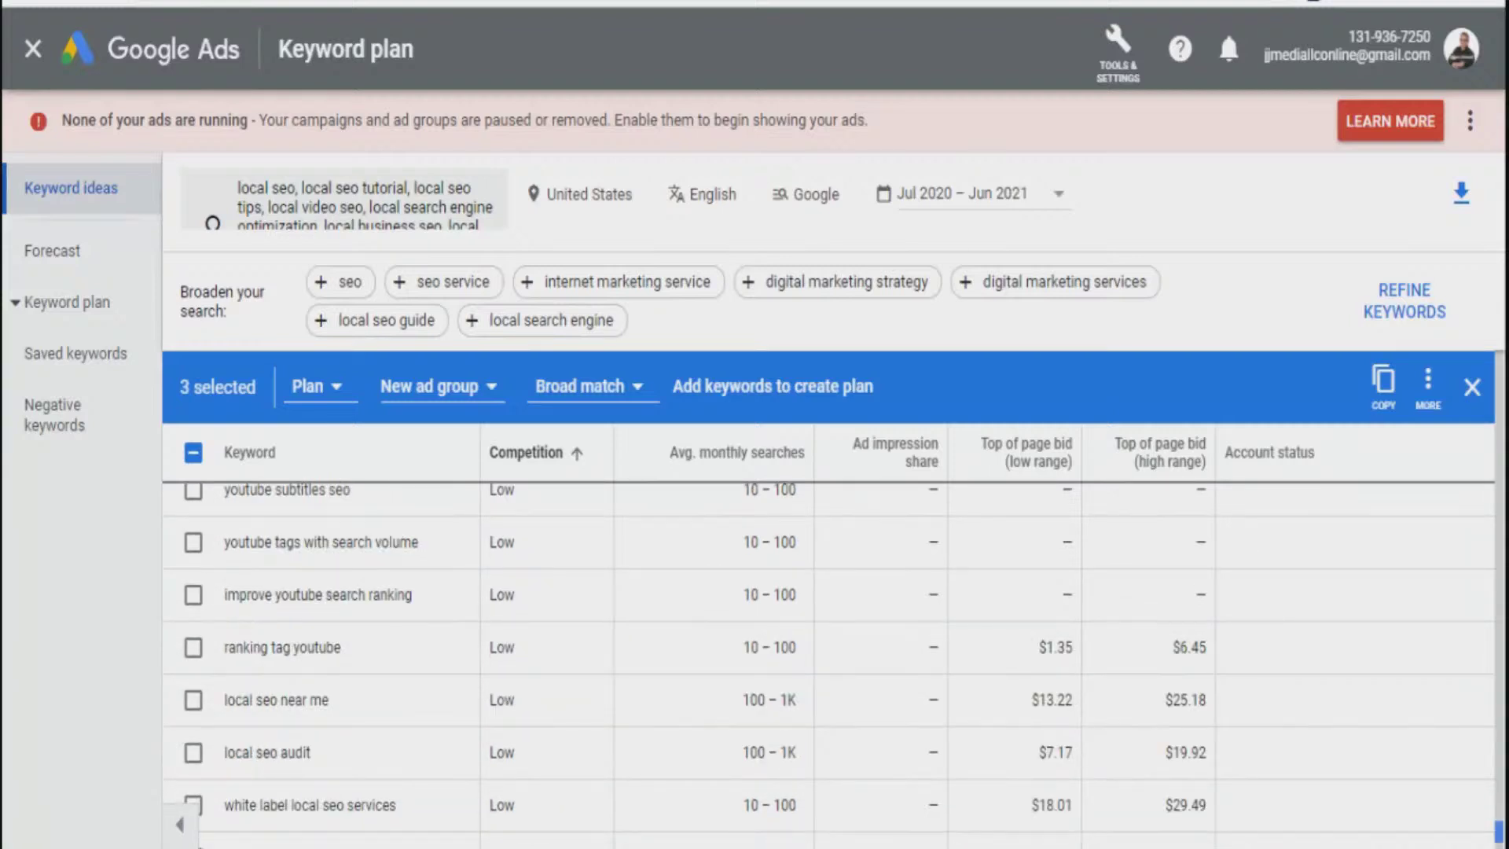
scroll(828, 665, down, 1)
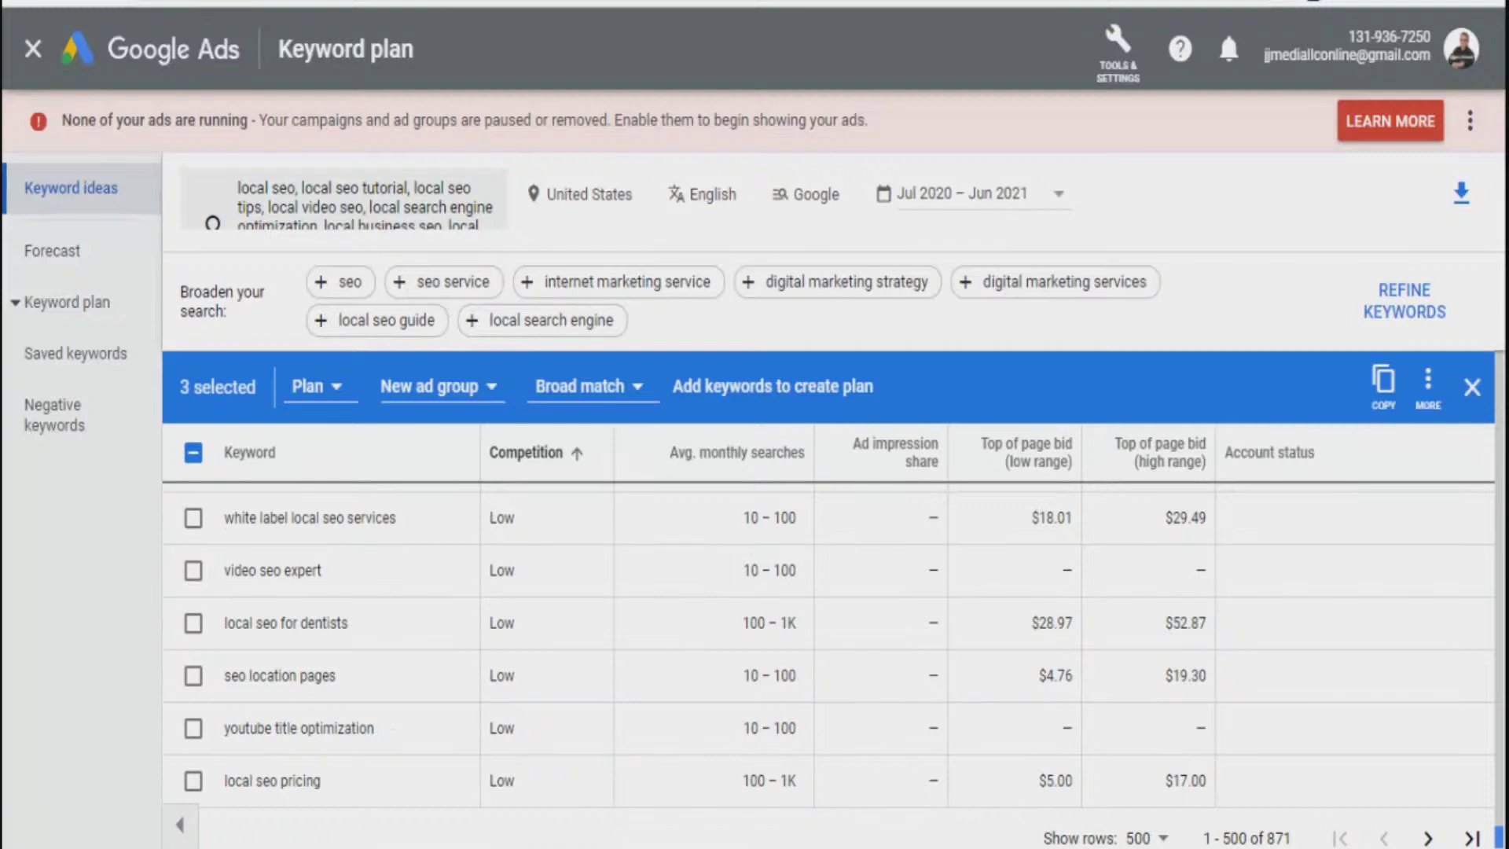
scroll(825, 628, down, 1)
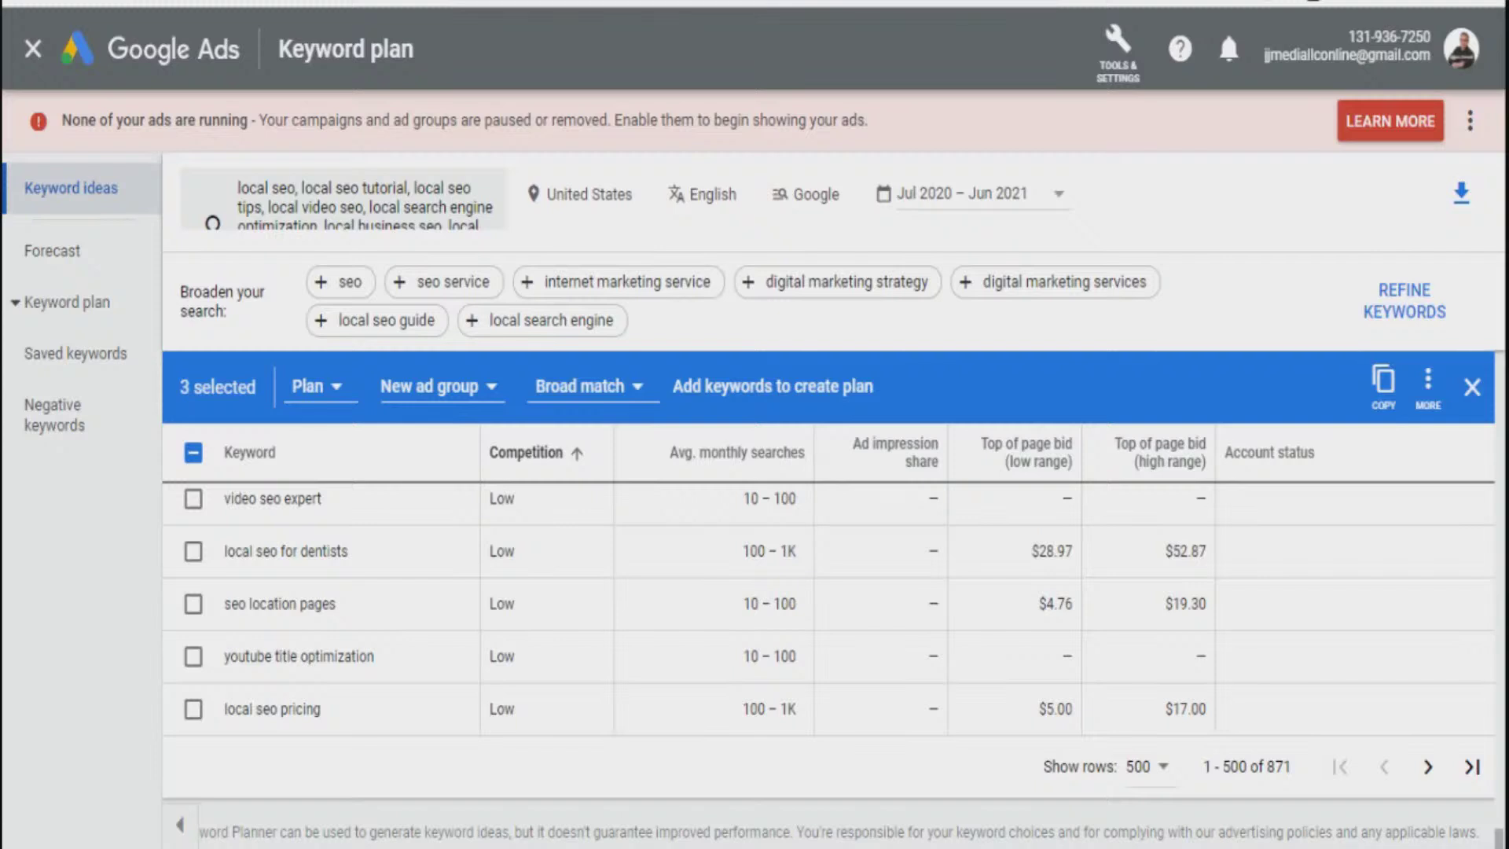
Step: Open the next page of keyword ideas, rows 501 to 871, and return to the start of its list
click(1427, 767)
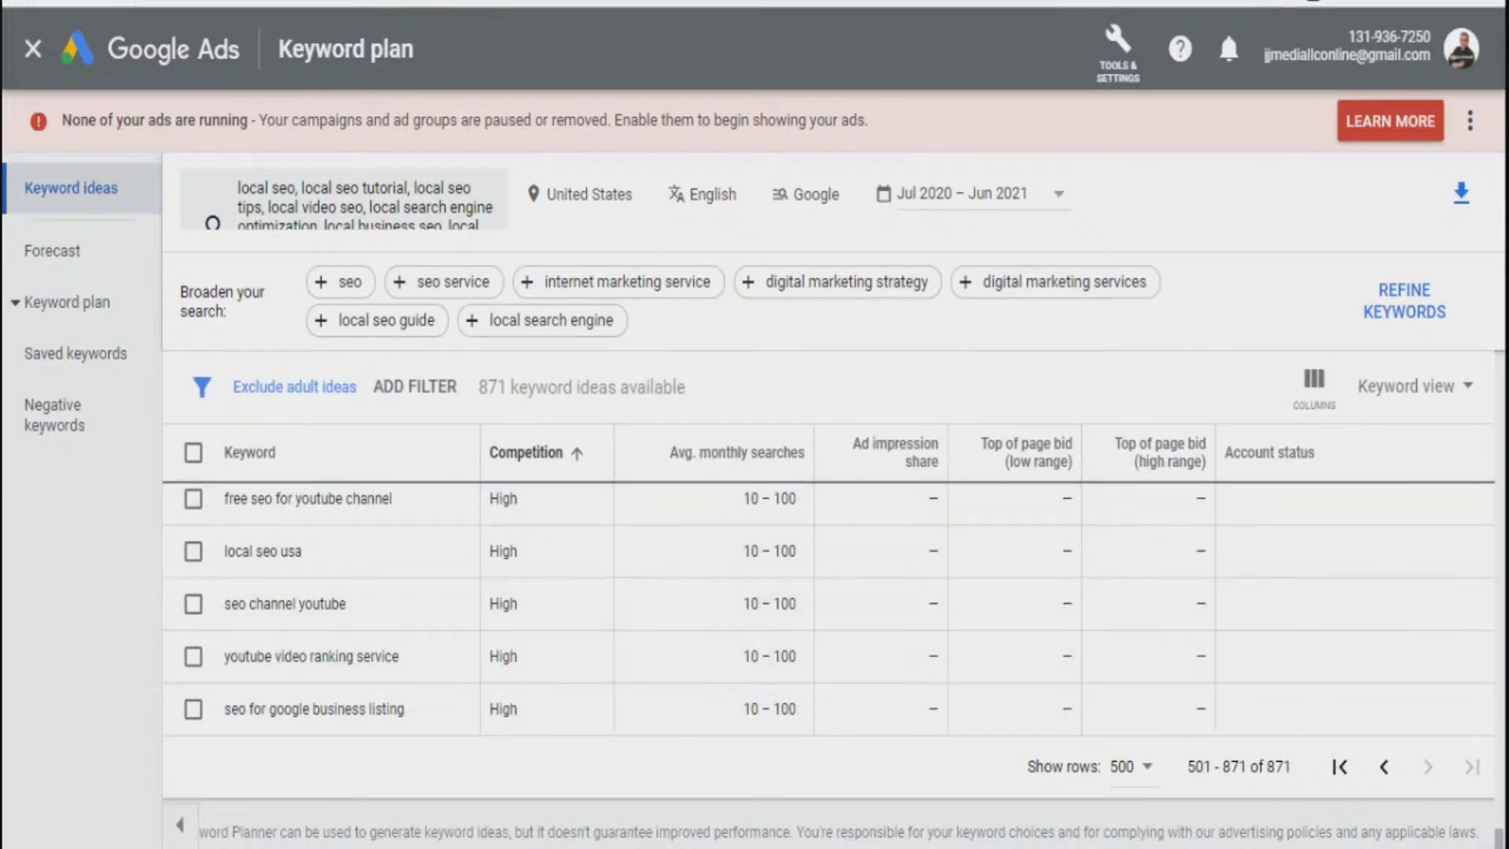
drag(1490, 838, 1490, 751)
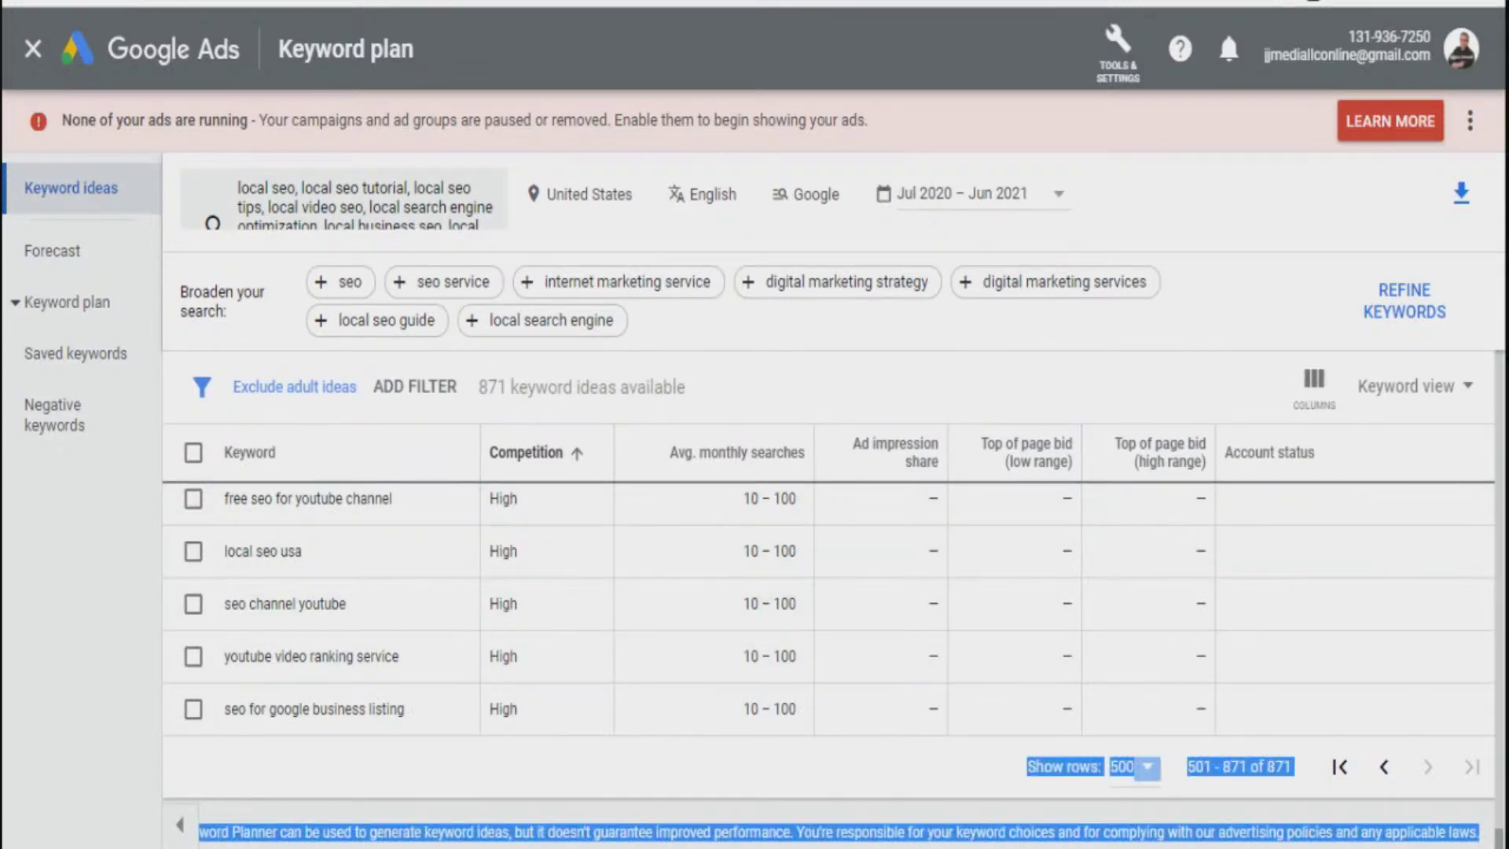
drag(1498, 838, 1499, 833)
scroll(828, 665, up, 15)
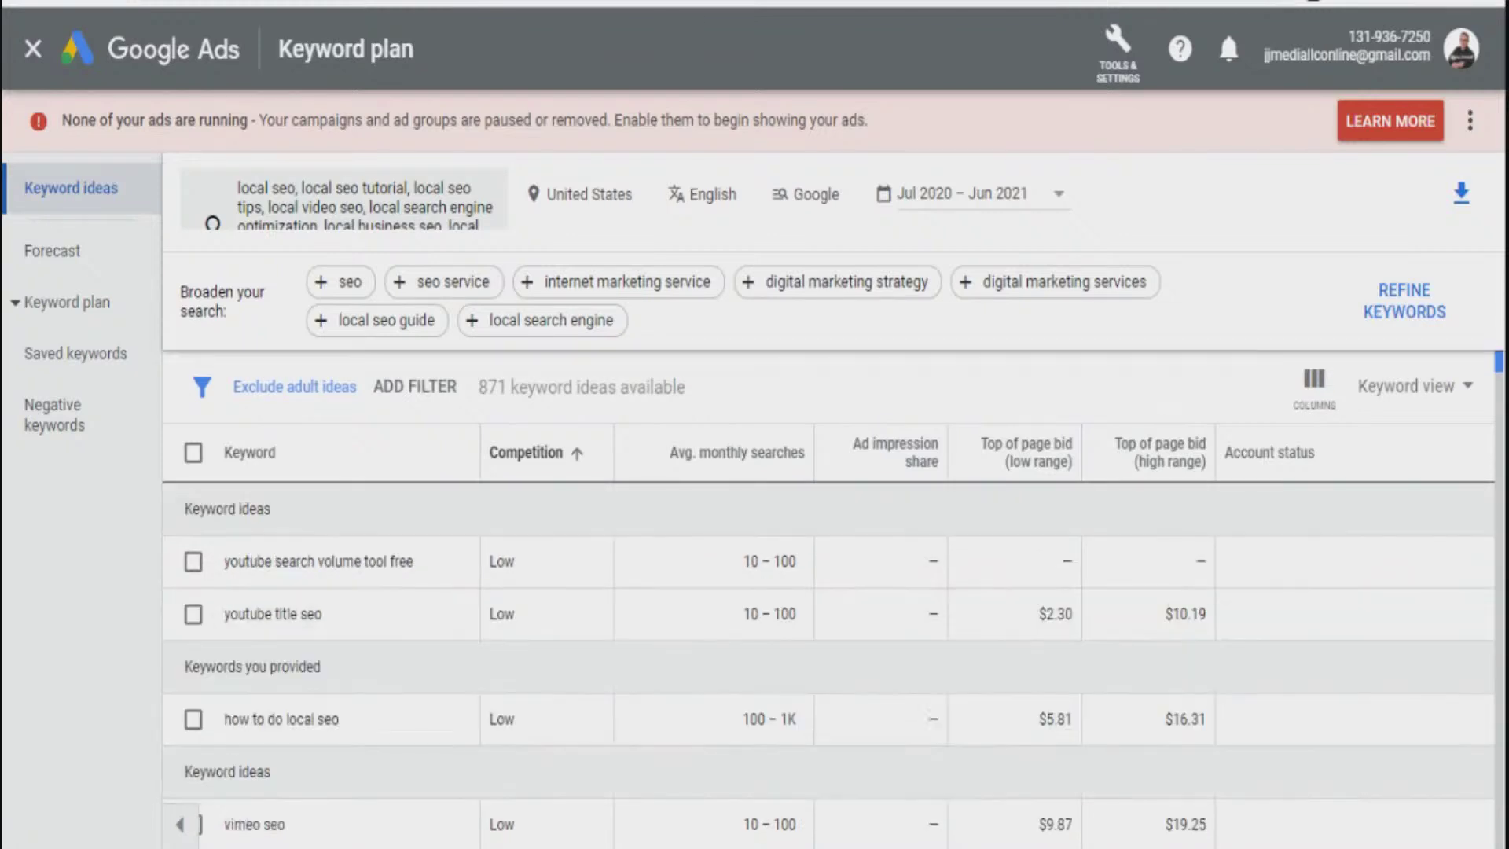
Step: Find the low-competition provided keyword "local seo" with 1K – 10K monthly searches and add it to the selection
scroll(828, 665, down, 5)
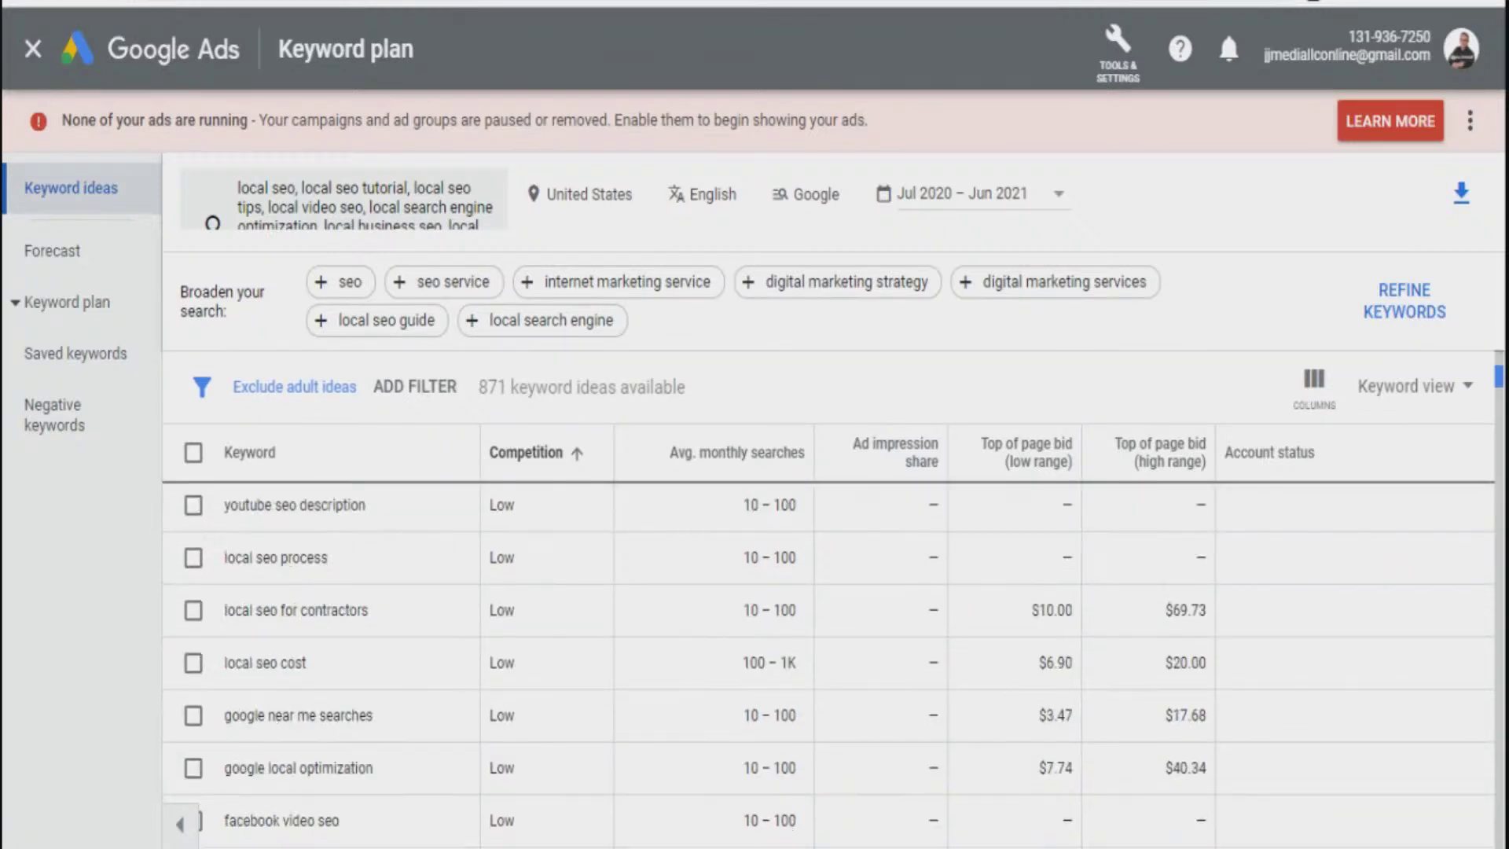
scroll(828, 665, up, 2)
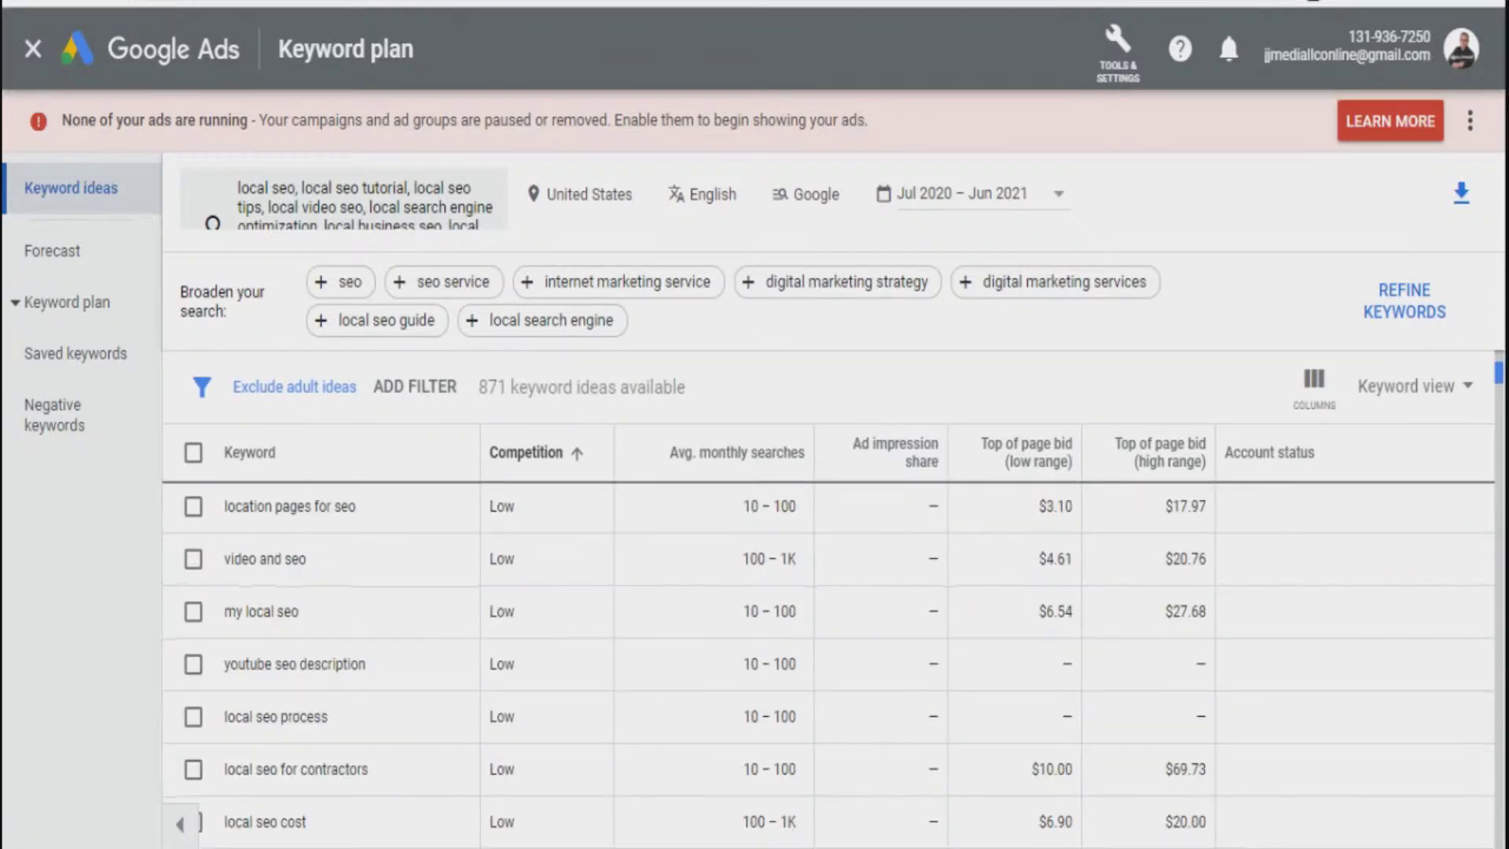
scroll(828, 665, up, 5)
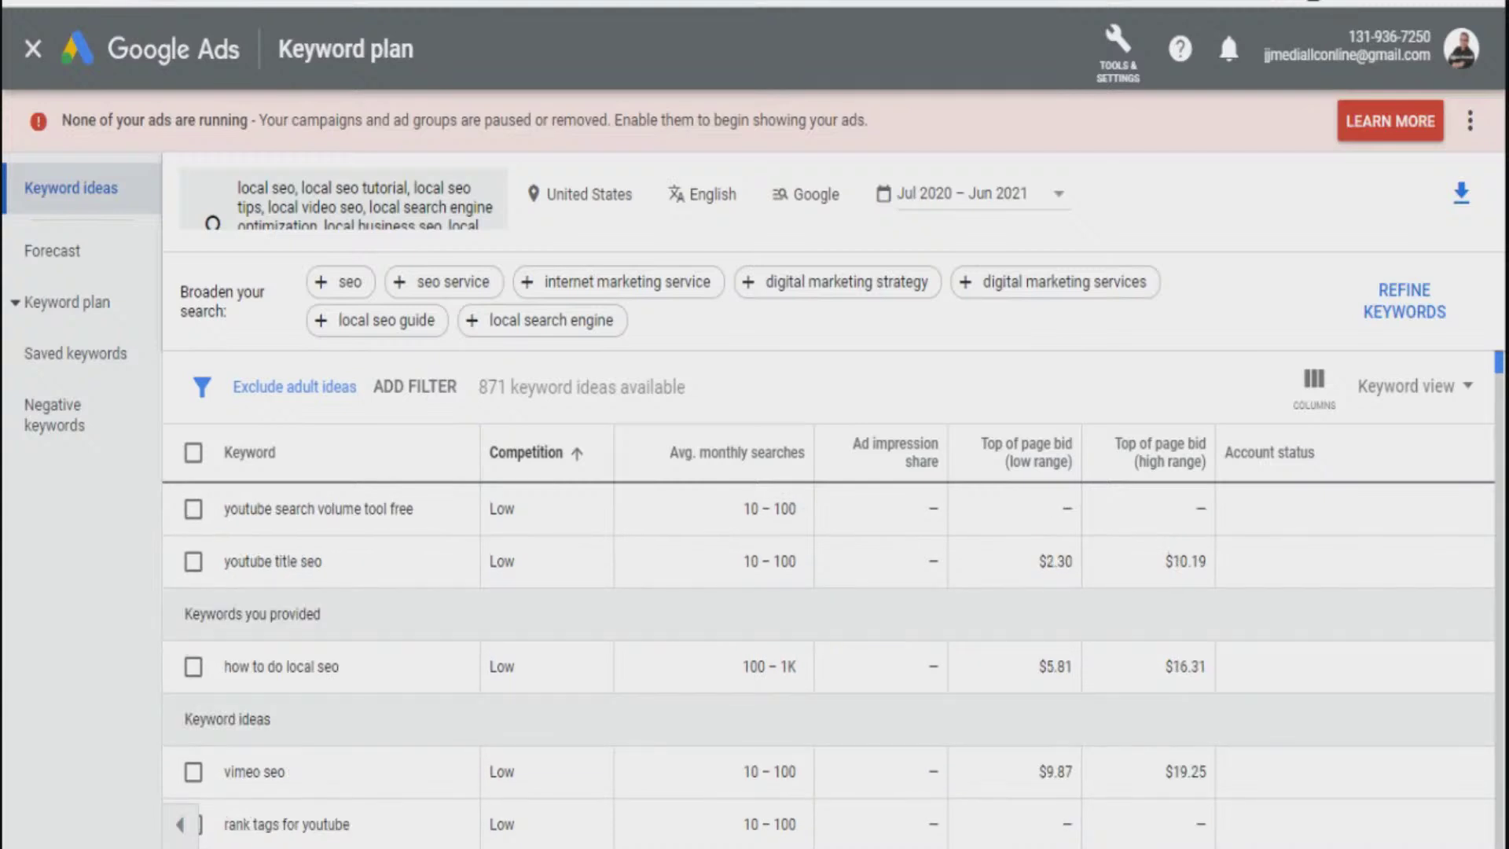
scroll(828, 665, down, 5)
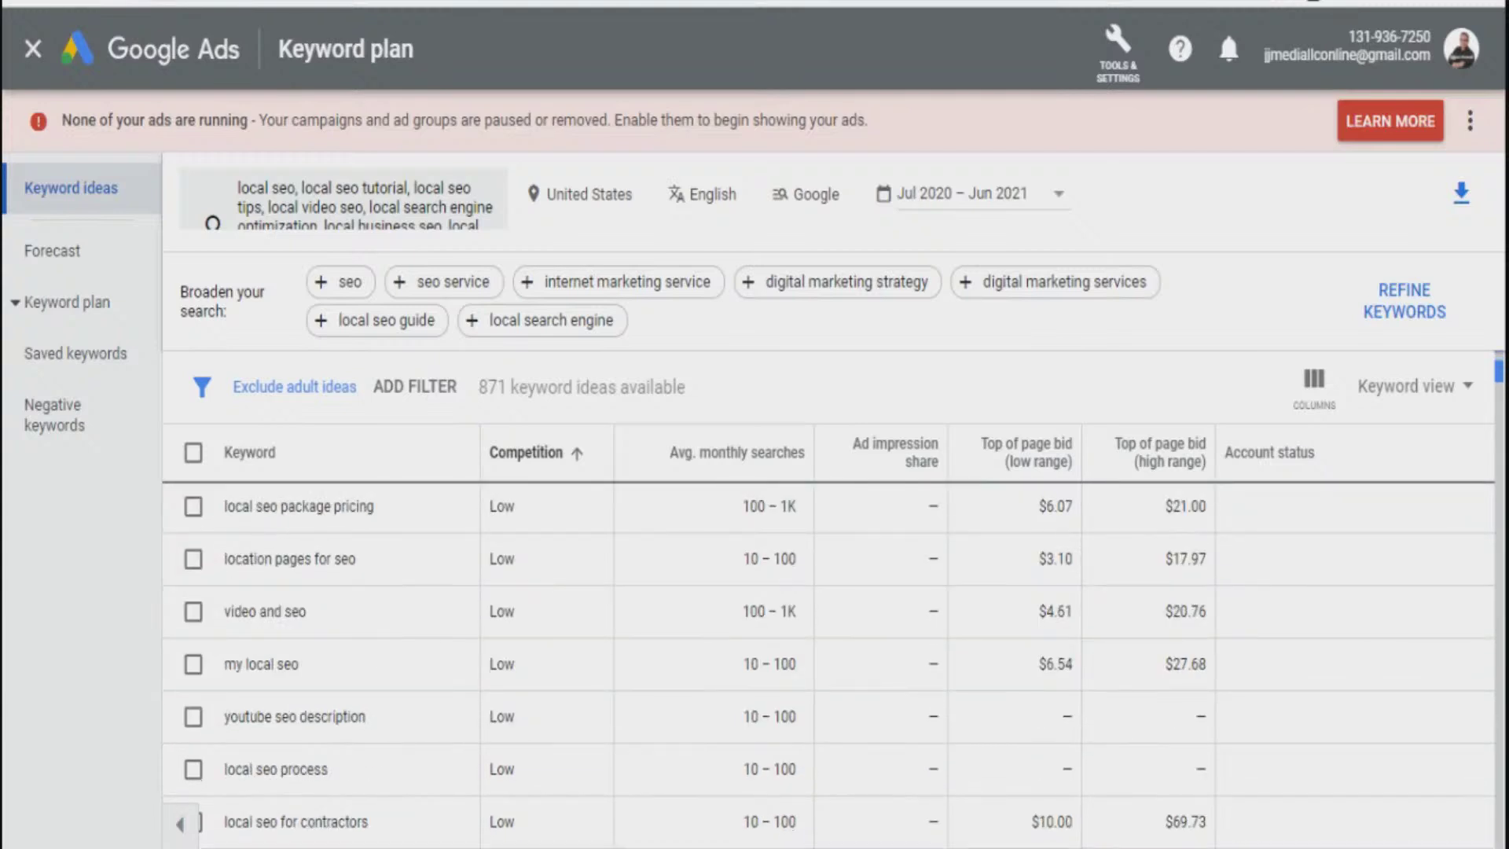
scroll(829, 665, down, 6)
scroll(828, 665, down, 3)
scroll(828, 665, down, 15)
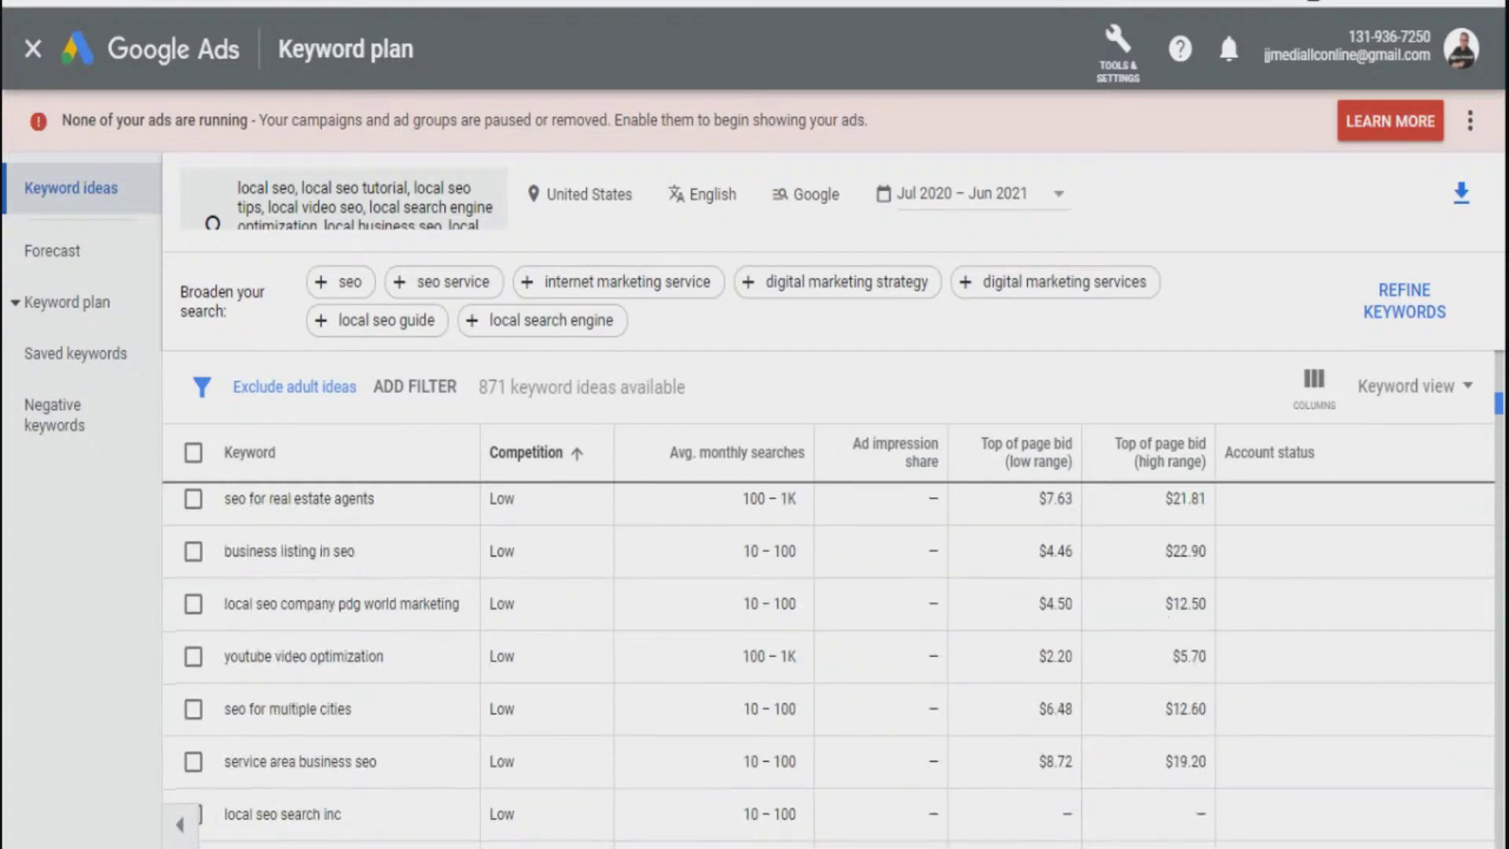
scroll(828, 665, down, 4)
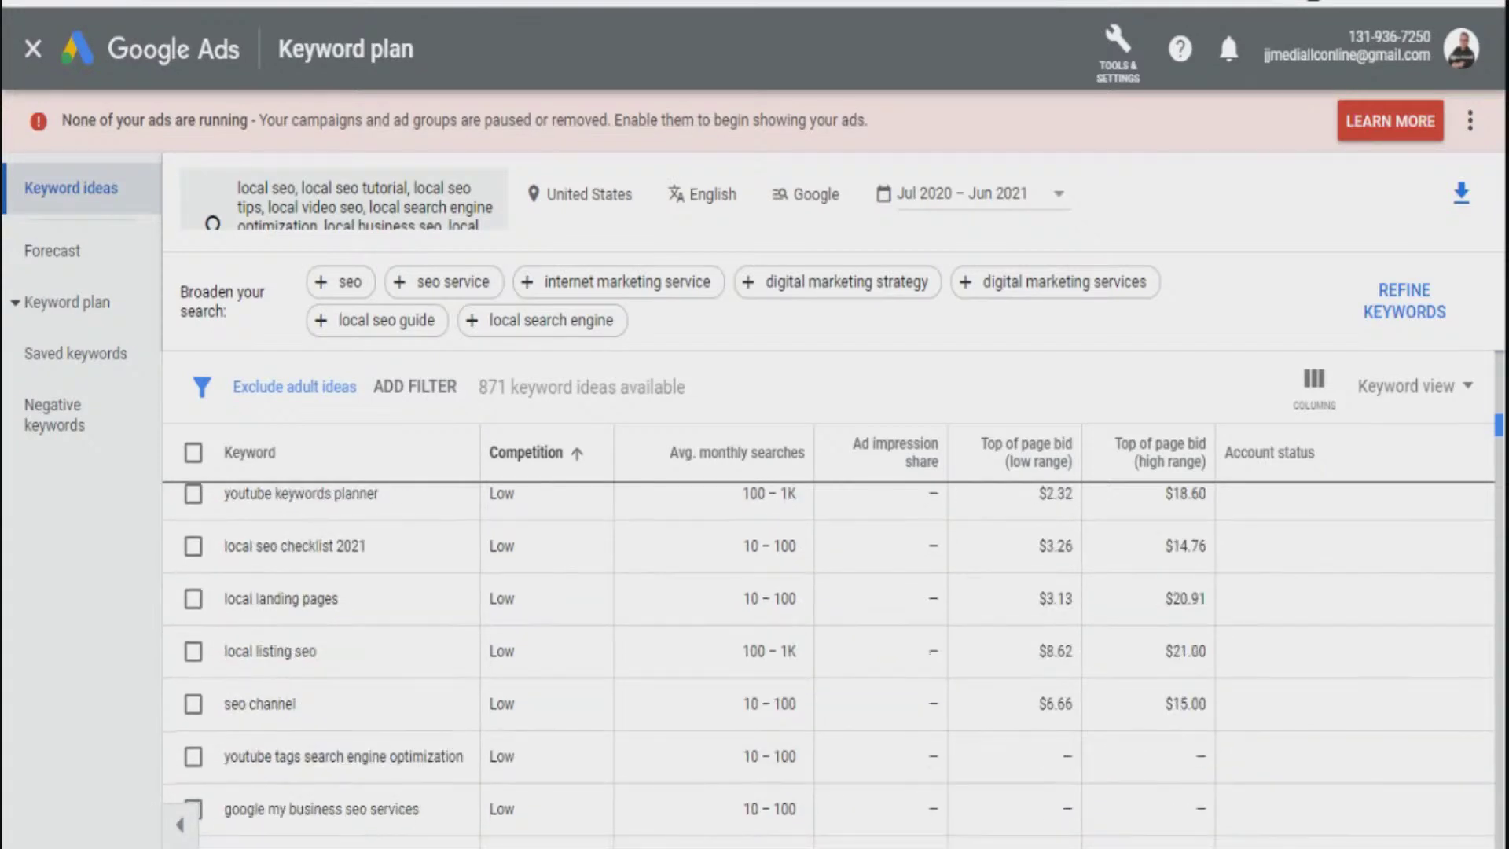
scroll(828, 664, up, 2)
scroll(828, 665, down, 9)
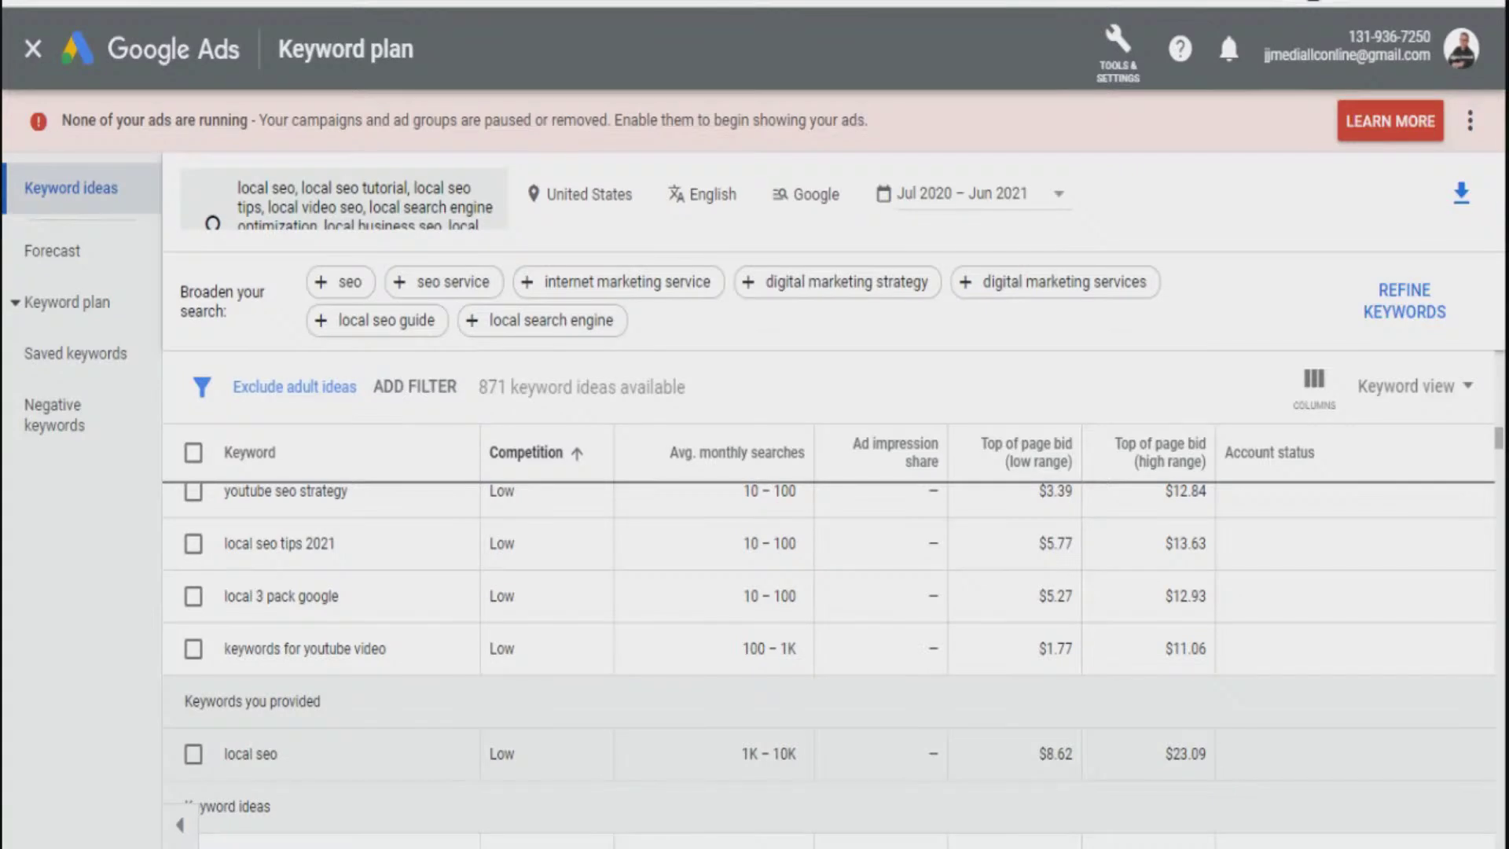
click(193, 753)
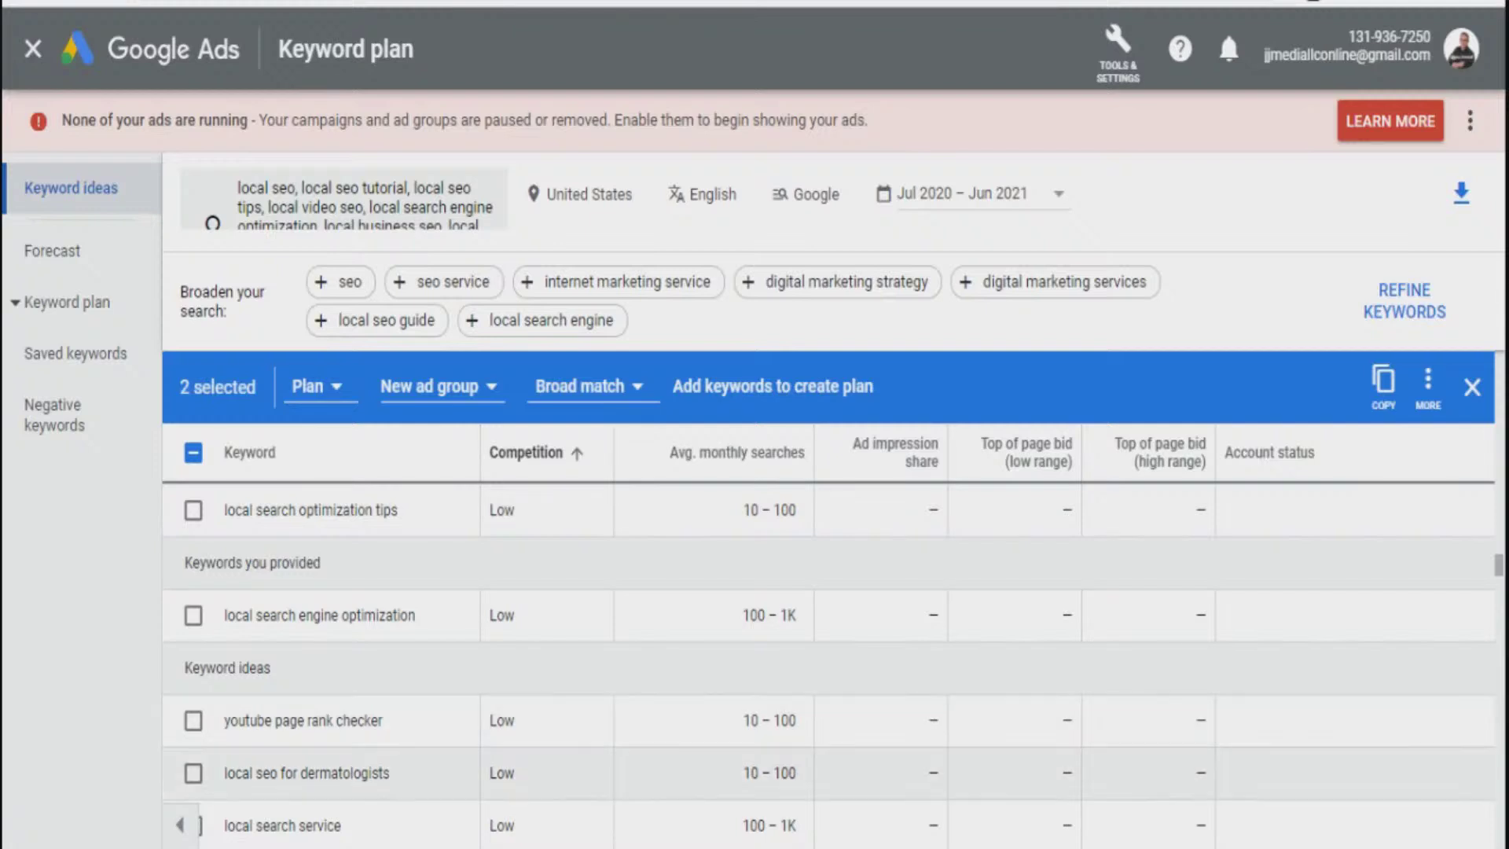
Step: Switch to the Notepad keyword notes and place the cursor after "local seo" in the *keywords* section
mouse_move(1218, 846)
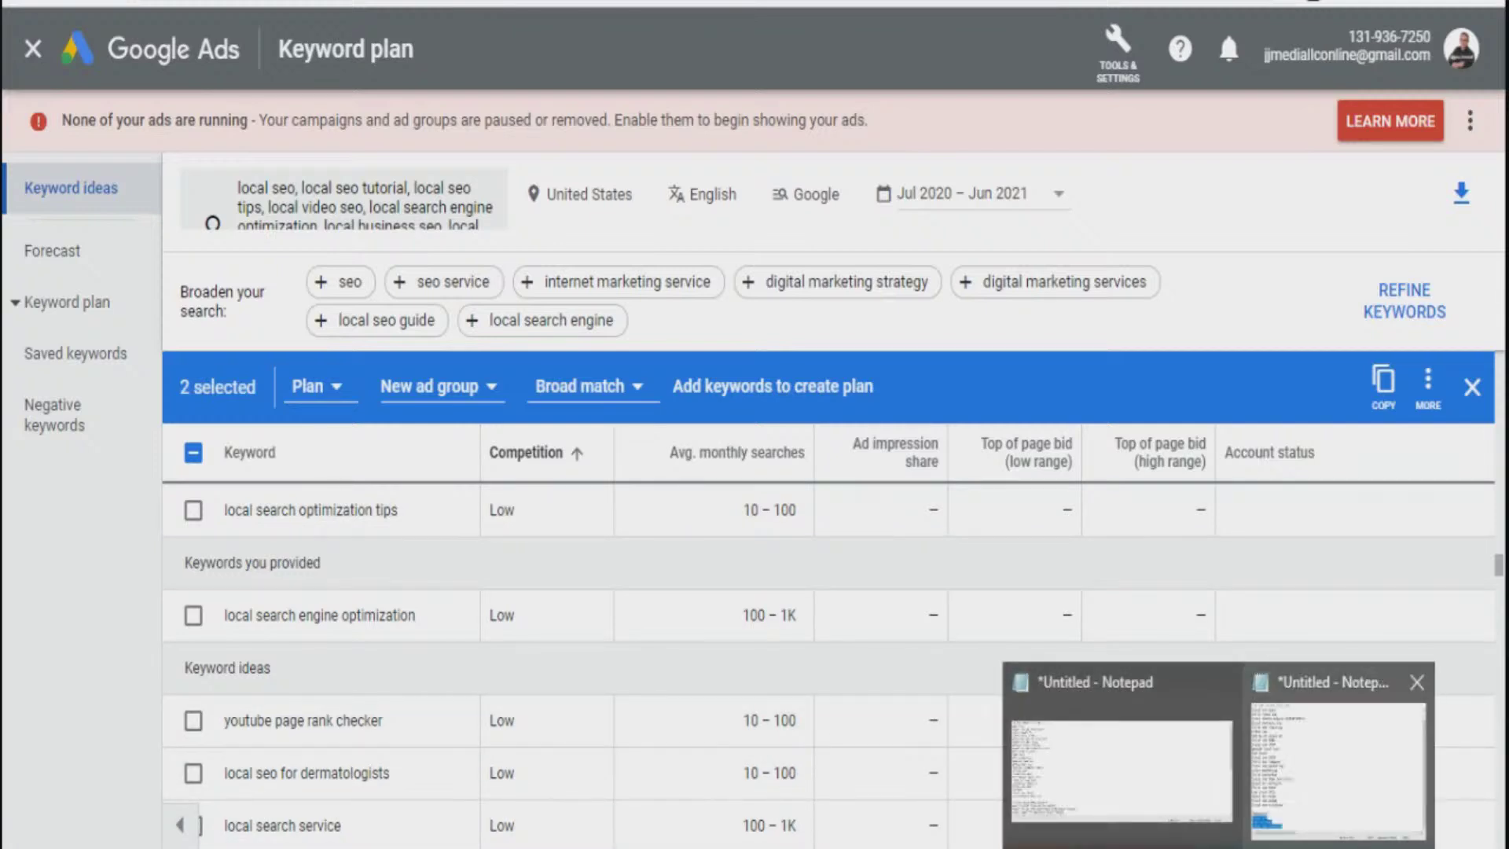
click(1336, 766)
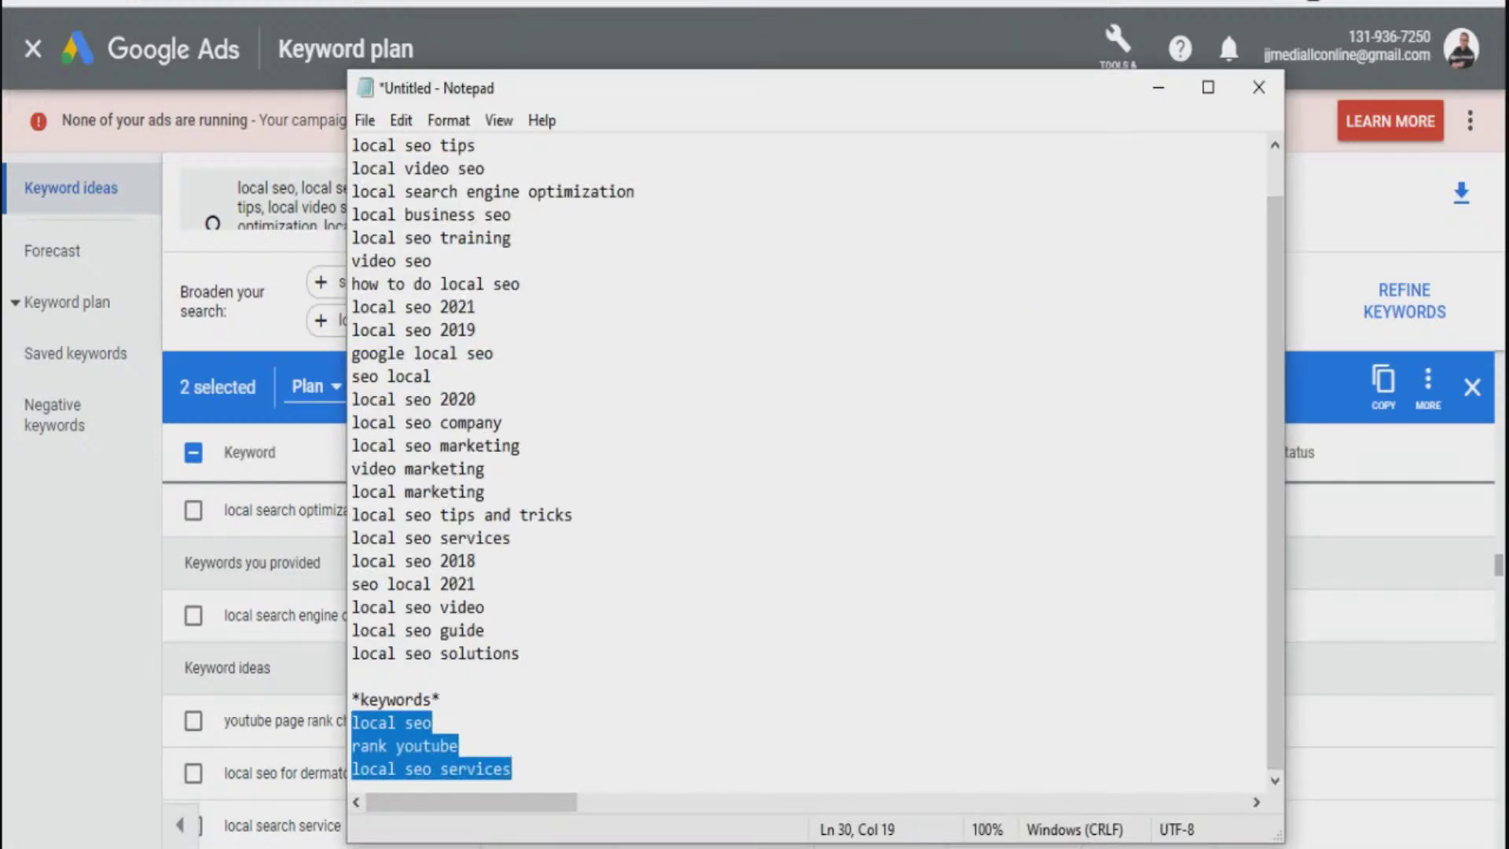
click(431, 722)
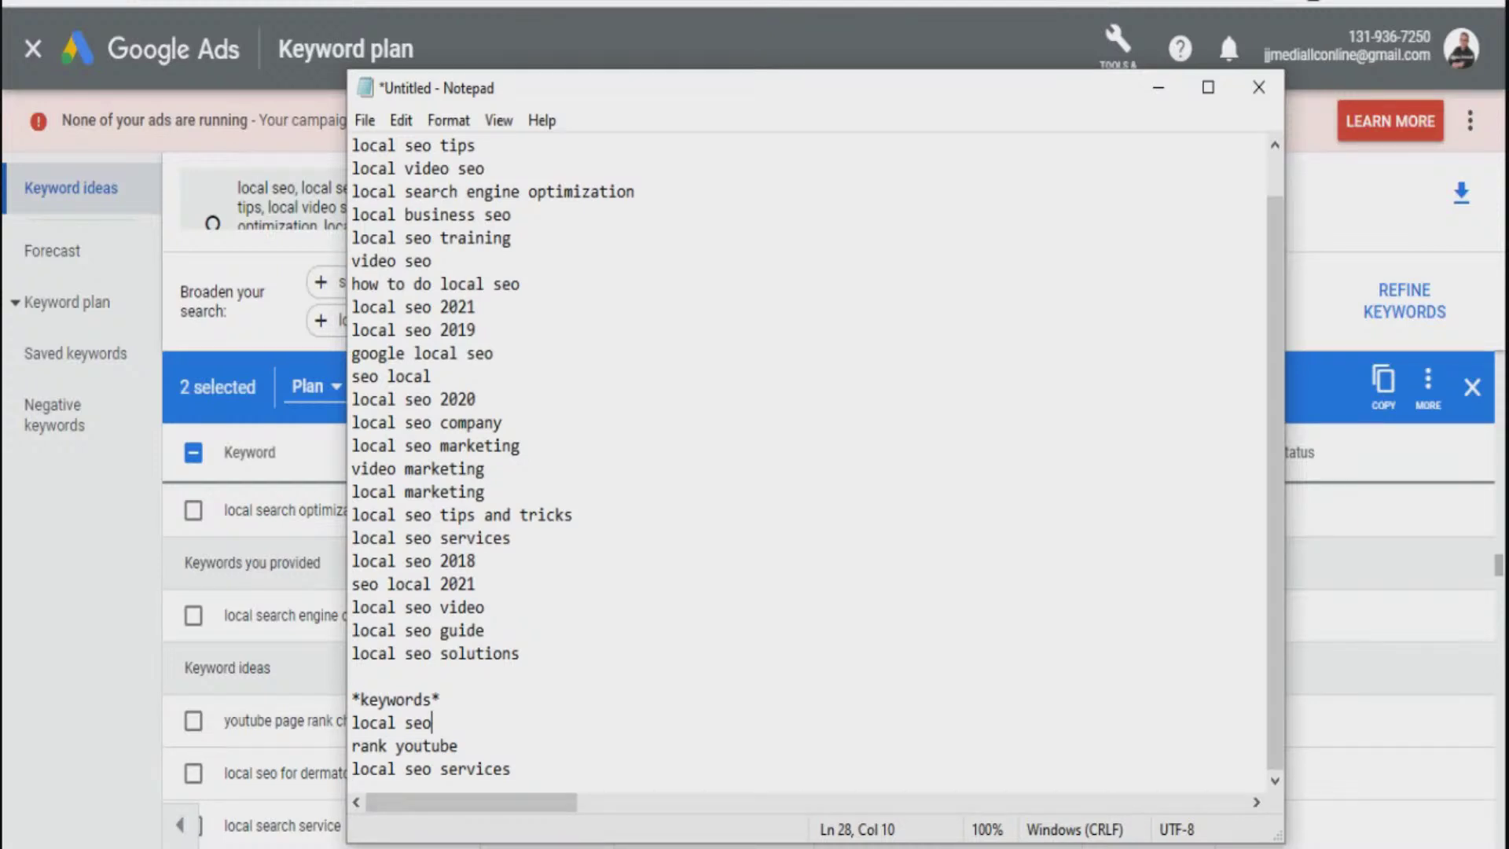
Step: Switch to the Excel keyword sheet and copy cells A11:A20, from "local seo 2019" to "local seo services"
click(626, 847)
click(739, 770)
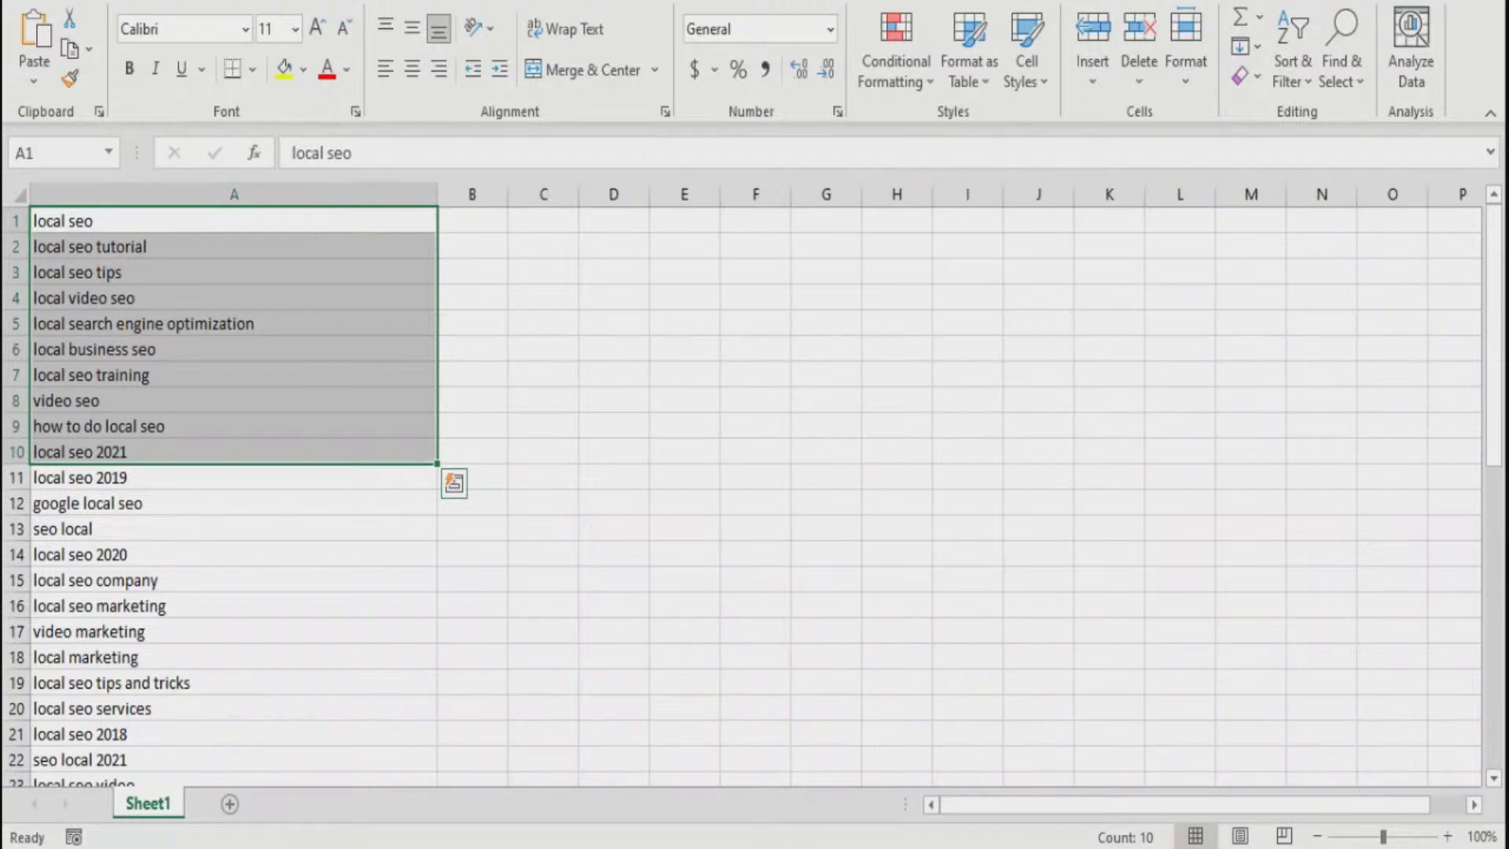
click(233, 477)
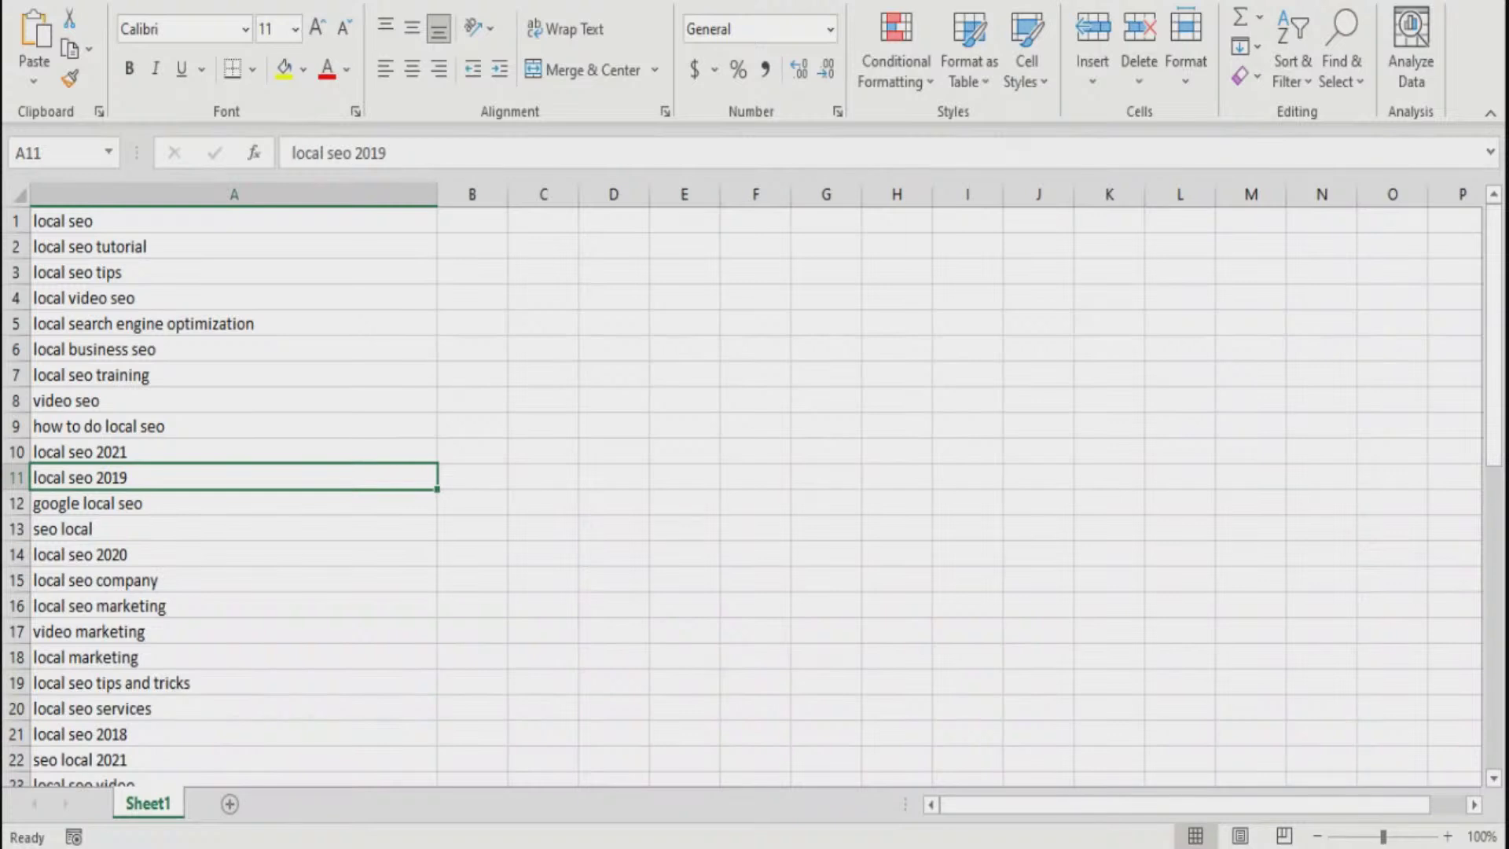
drag(1493, 424, 1492, 495)
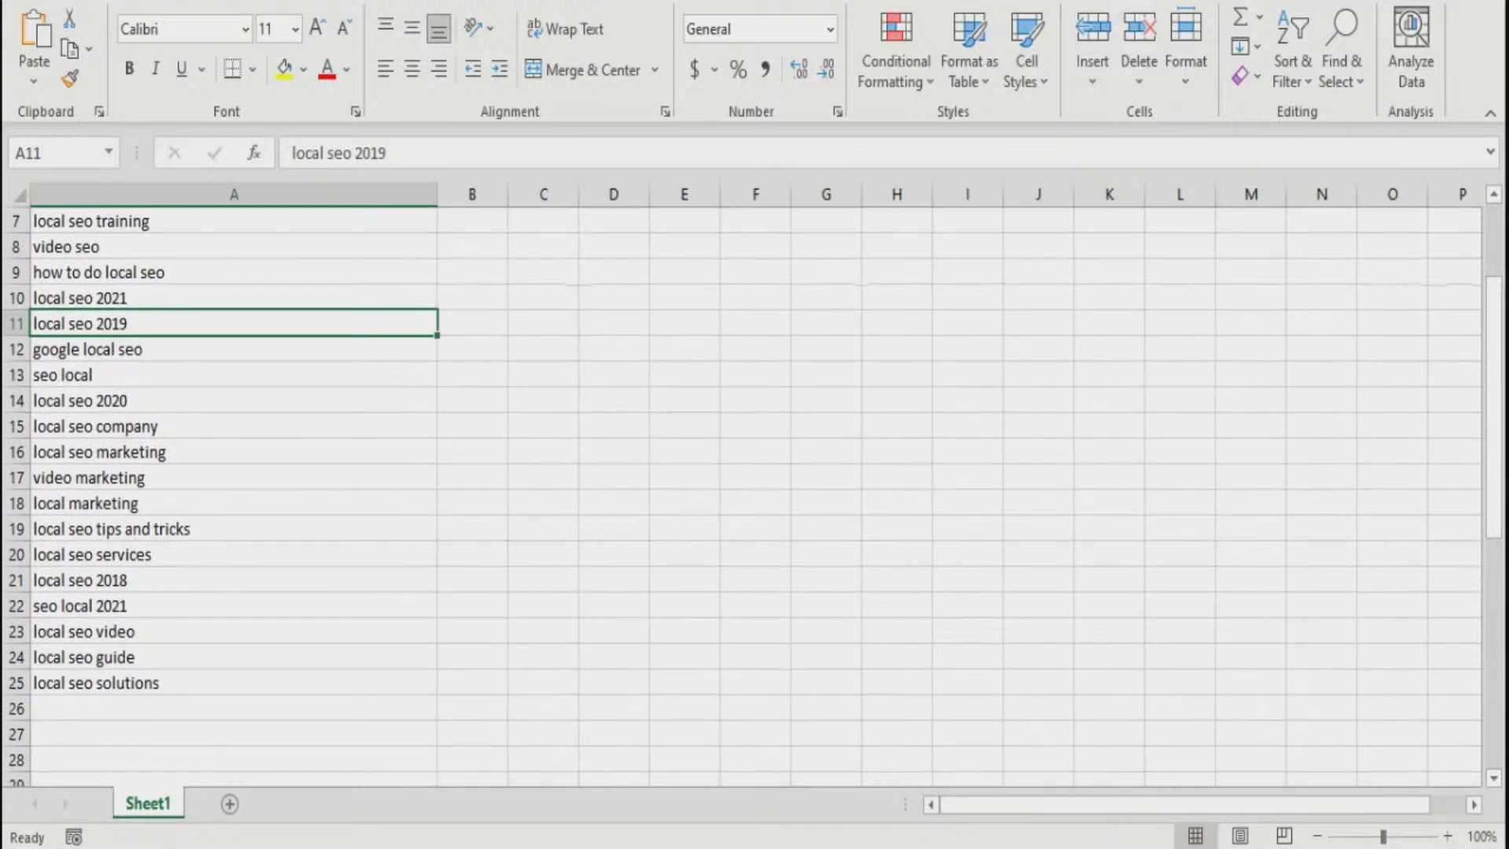
drag(106, 323, 106, 554)
right_click(106, 554)
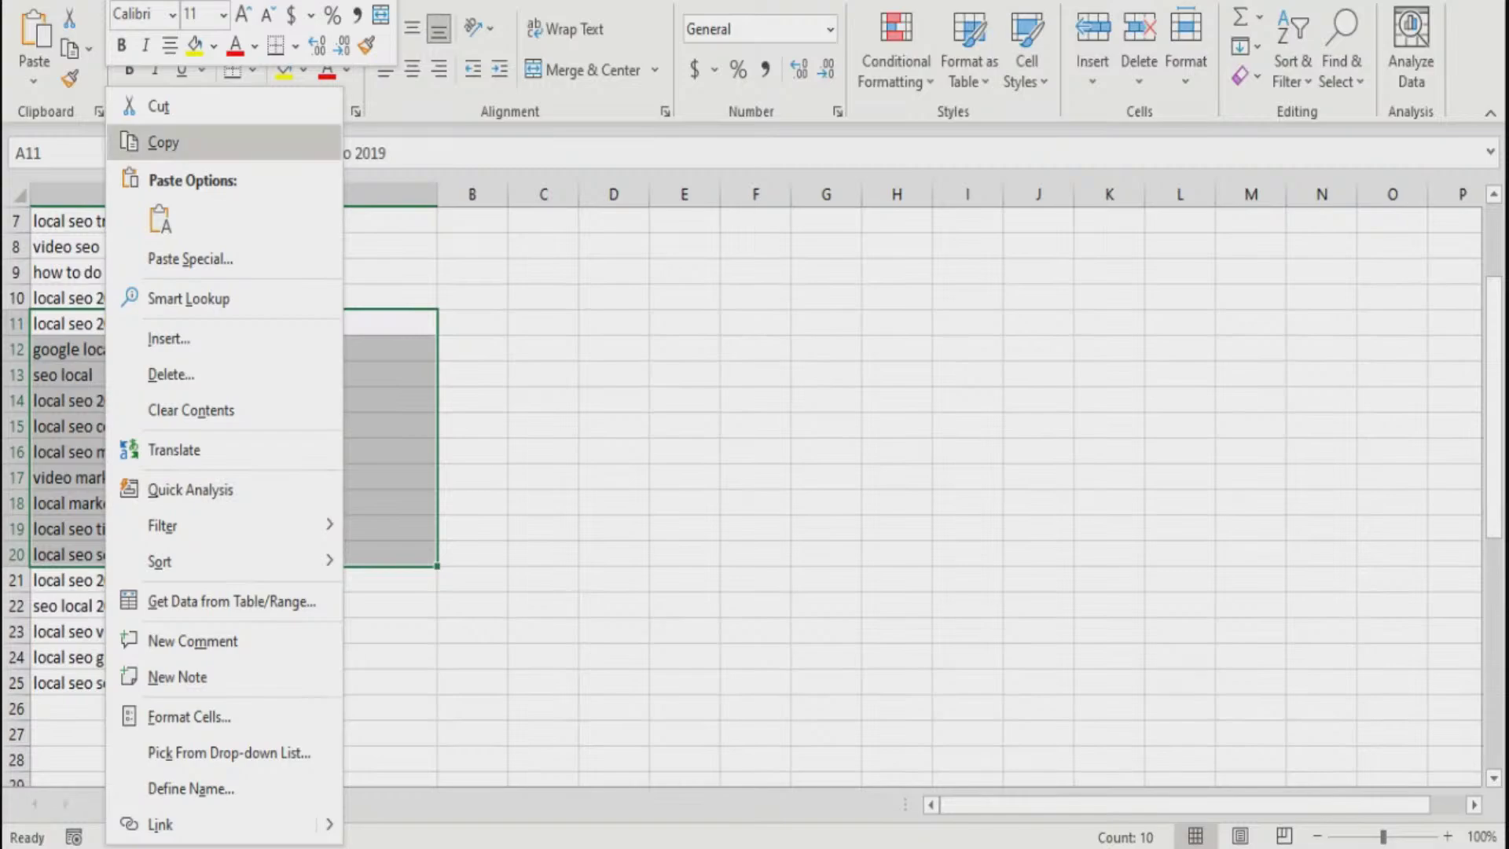
click(164, 142)
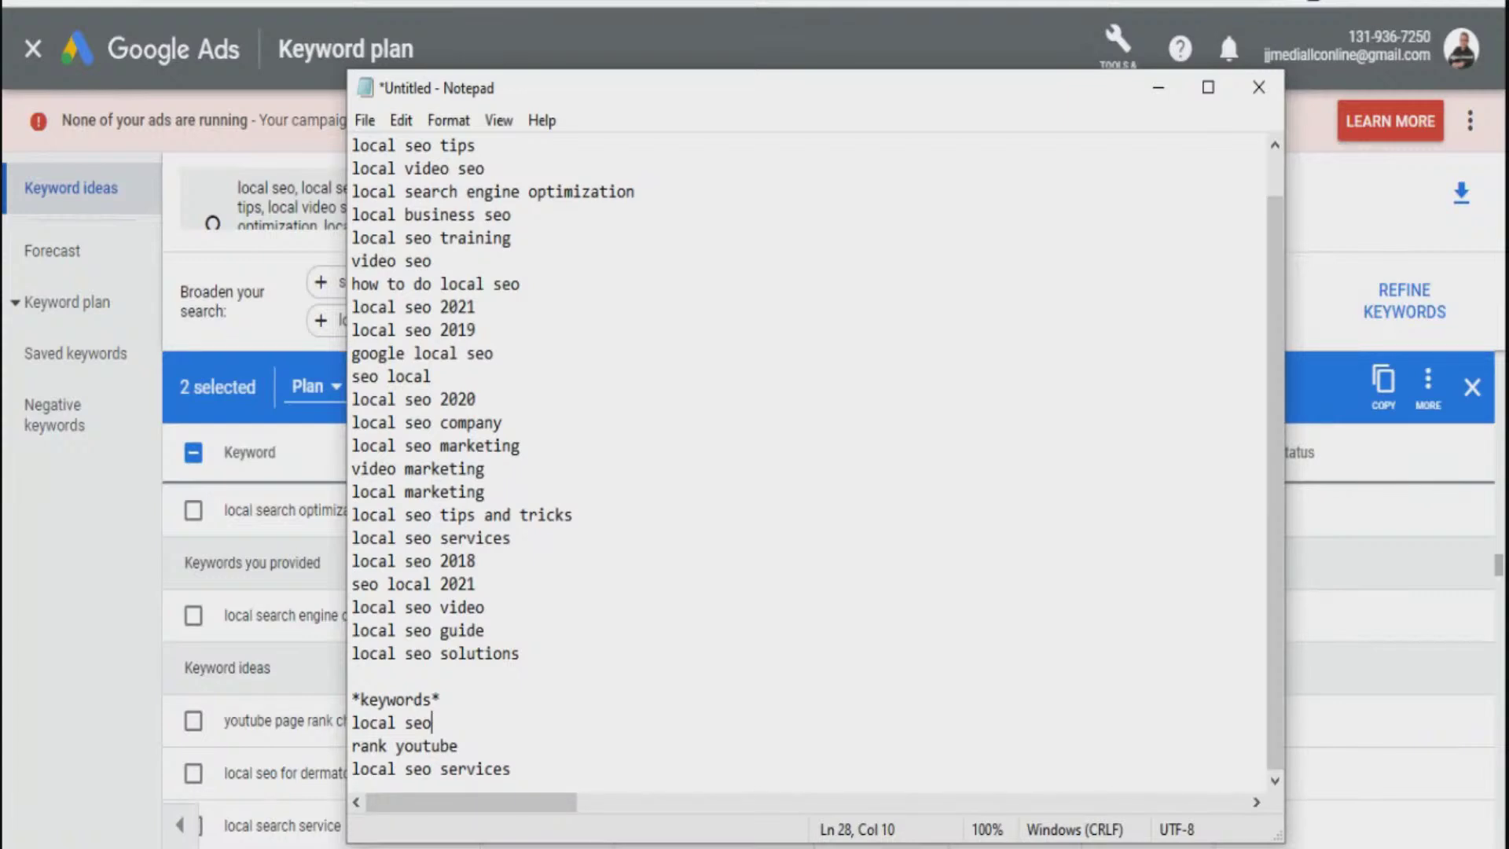
Step: In the Notepad notes, extend the "*keywords*" heading to read "*keywords min 1K search*"
key(Up)
text(min 1K search)
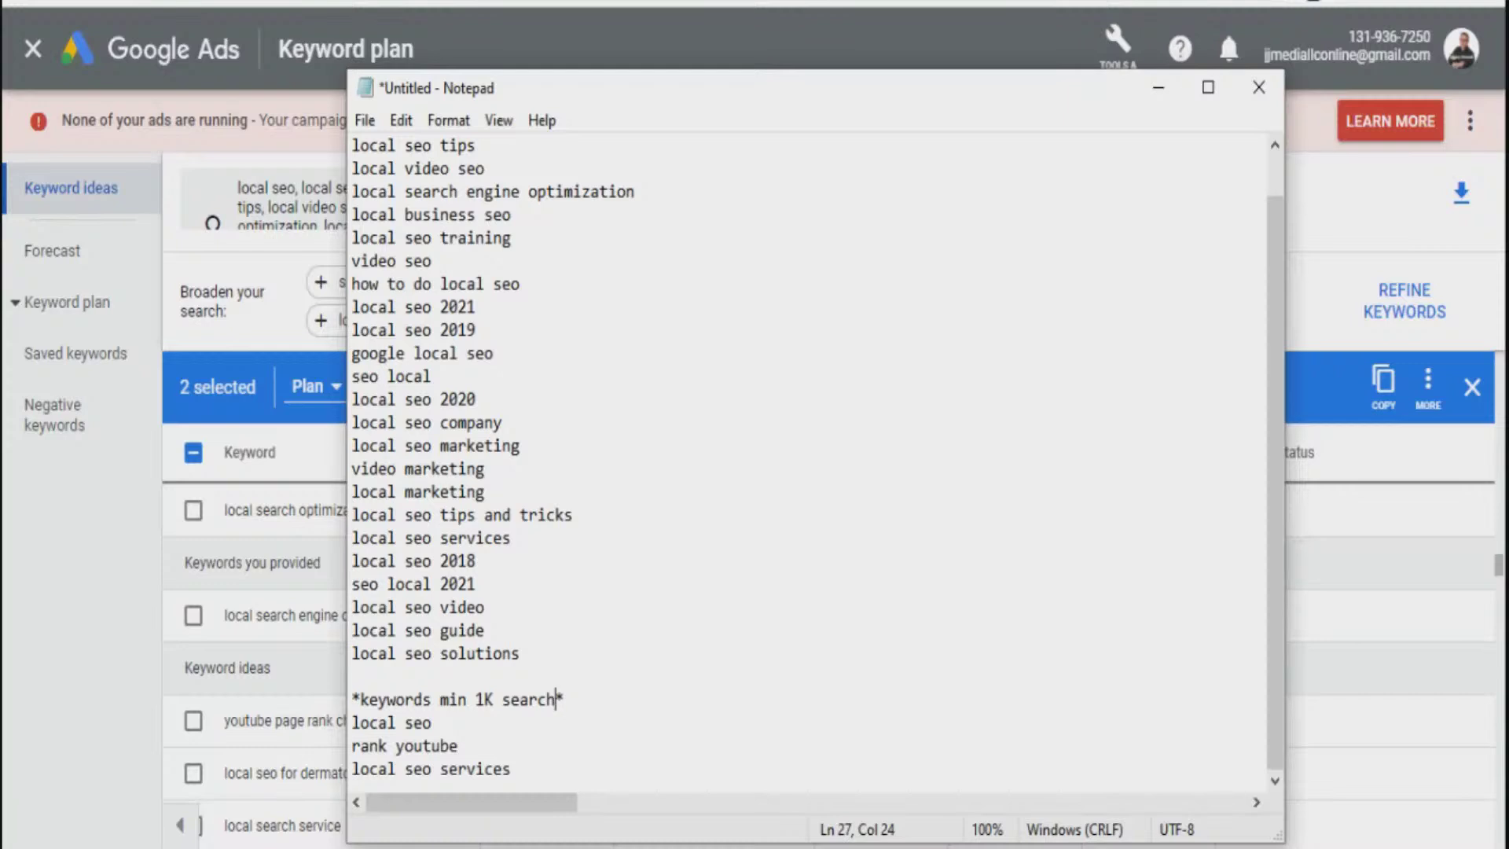
Step: Switch back to Google Ads Keyword Planner, open the seed keywords for editing and remove all ten
key(alt+Tab)
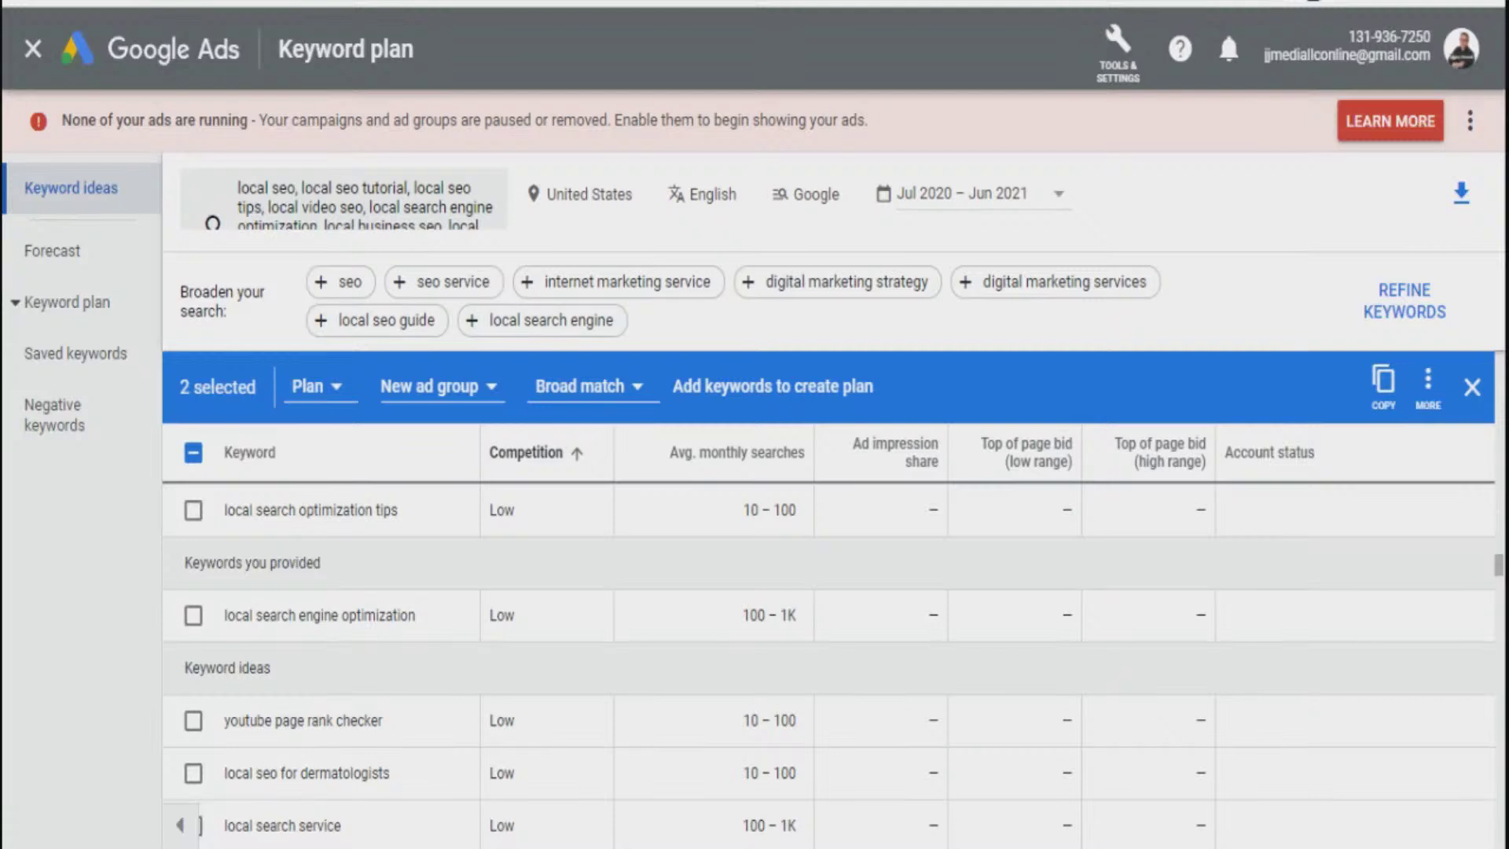
click(362, 206)
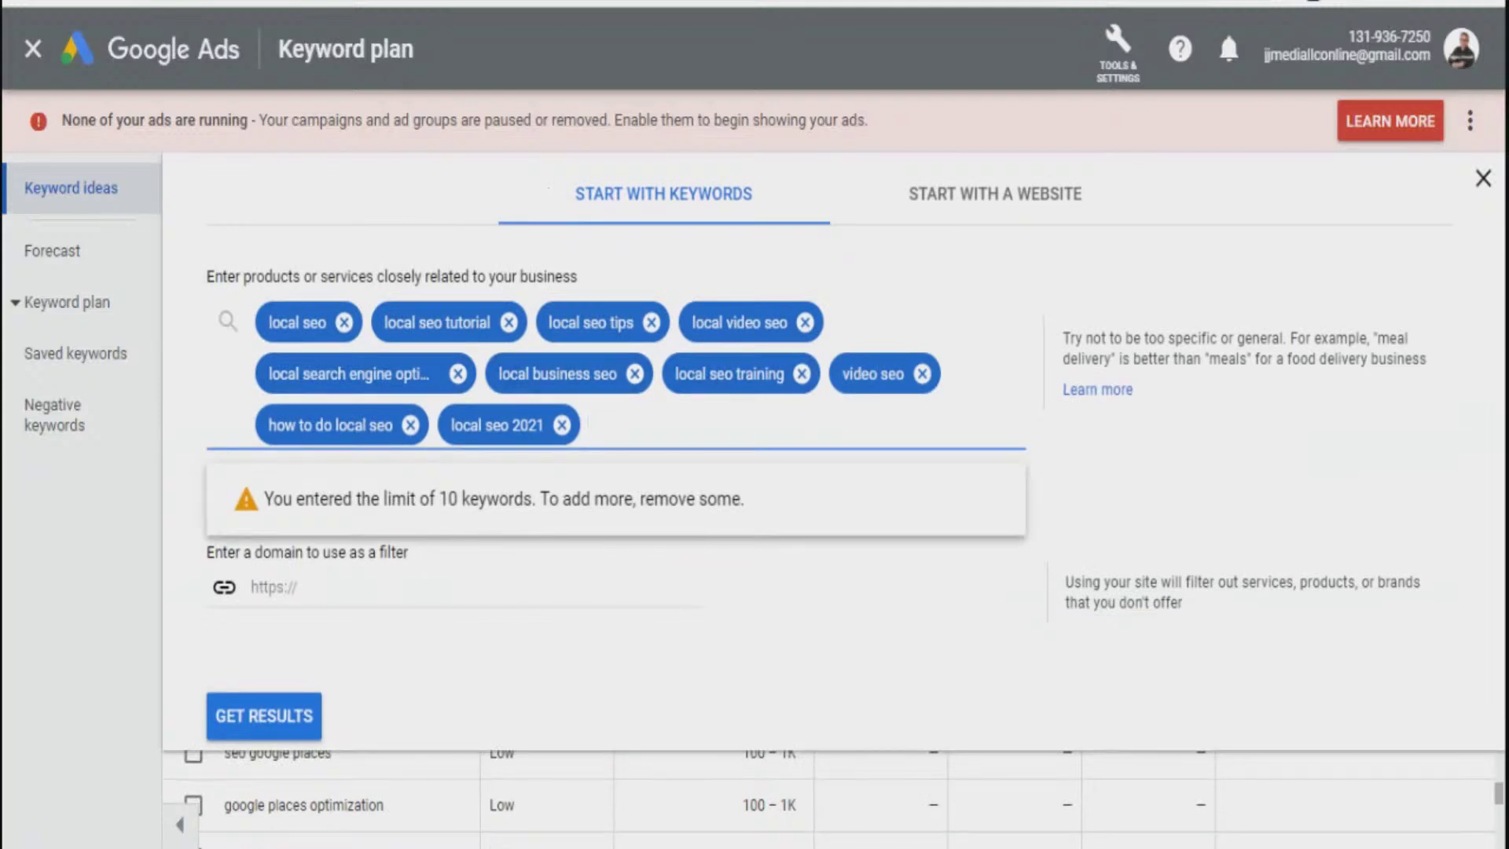
key(BackSpace)
key(BackSpace)
key(BackSpace)
key(BackSpace)
key(BackSpace)
key(BackSpace)
key(BackSpace)
key(BackSpace)
key(BackSpace)
key(BackSpace)
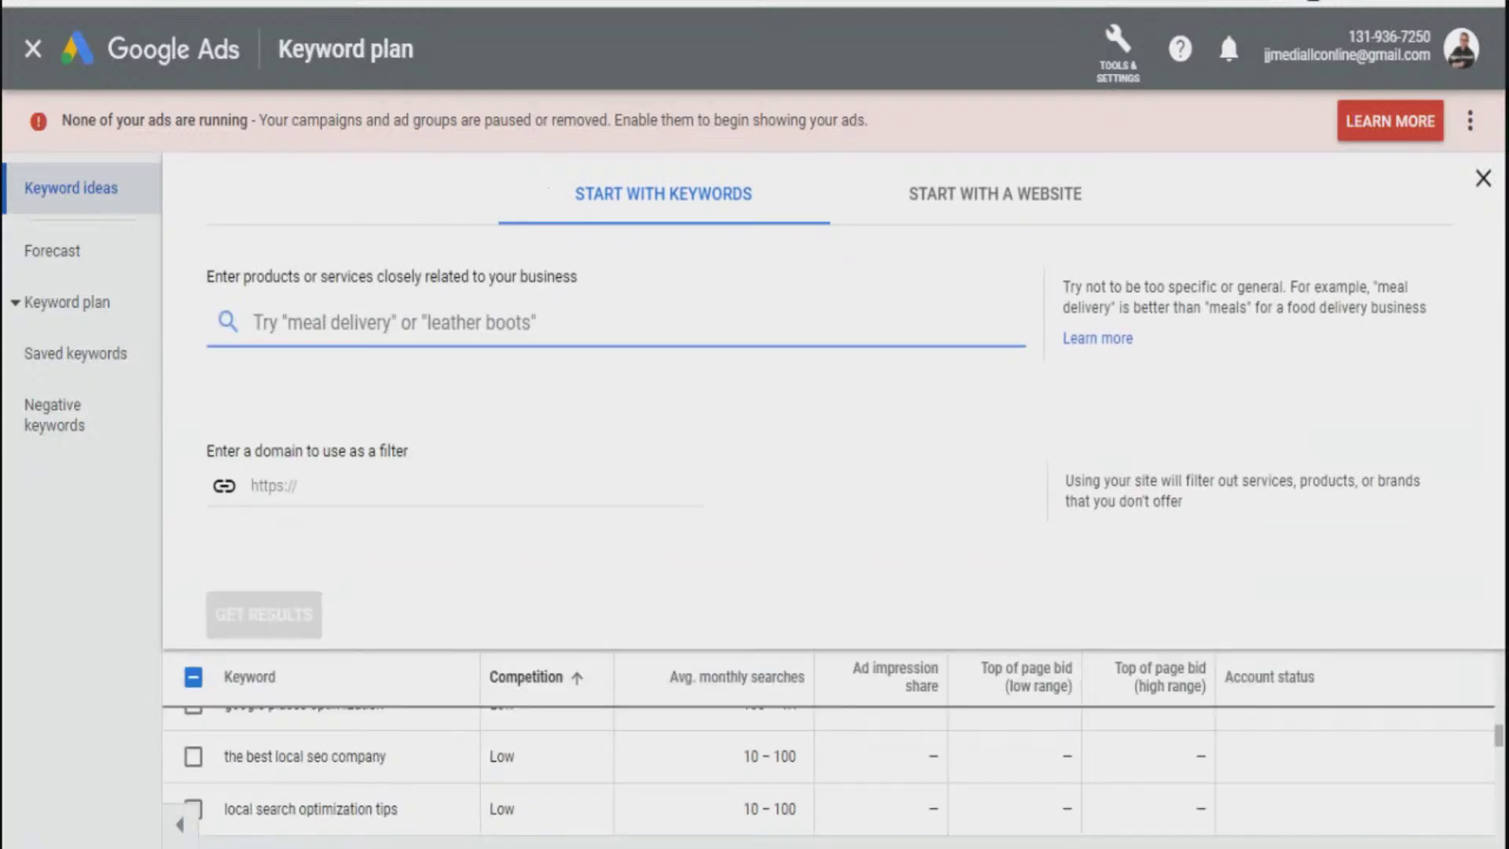
Step: Paste the ten copied keywords, "local seo 2019" through "local seo services", as seed keywords and get their results
right_click(211, 322)
click(338, 529)
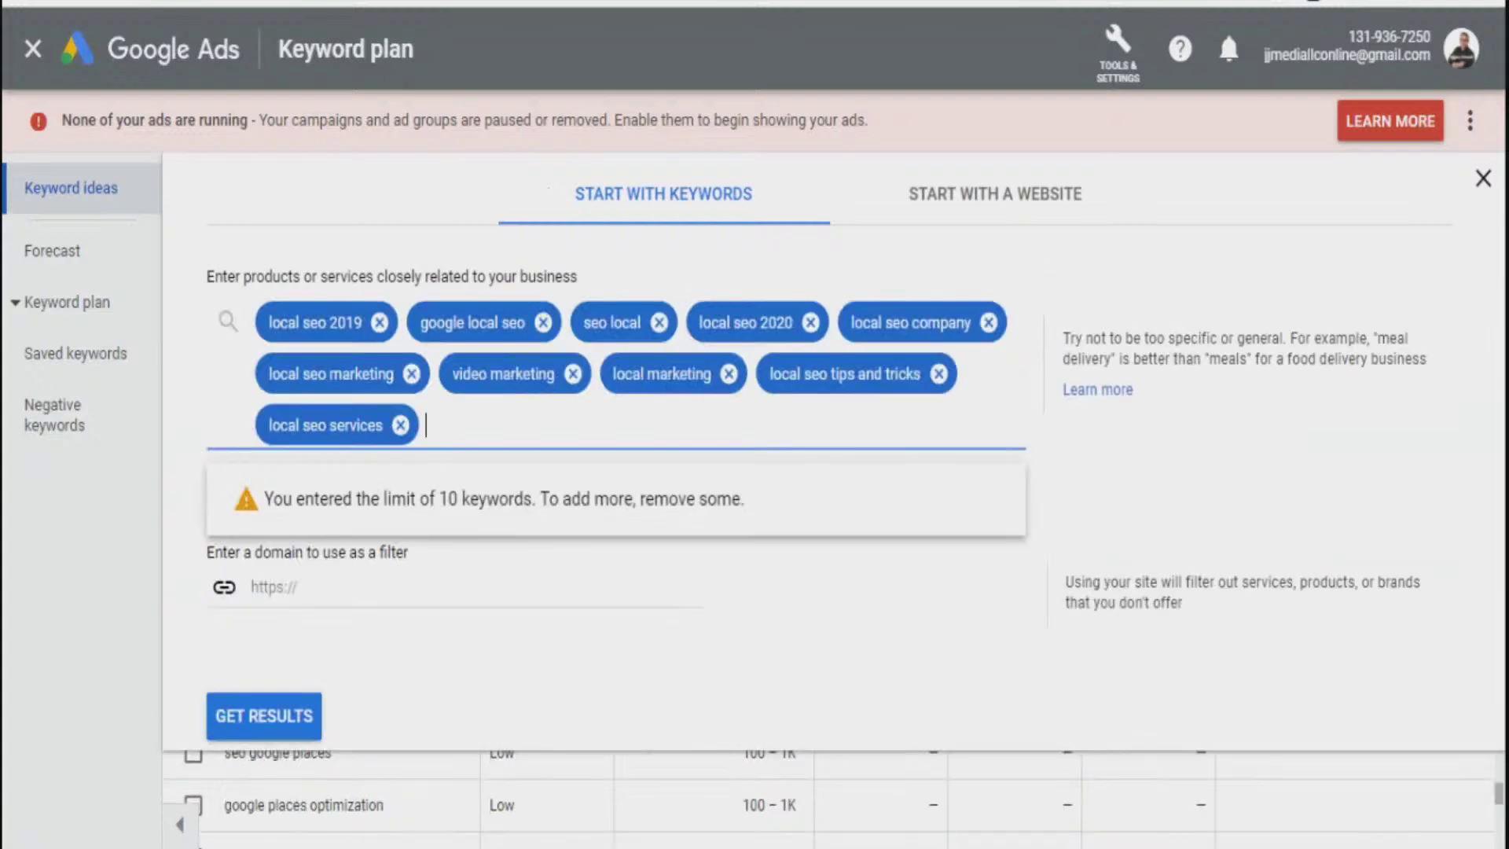
click(264, 715)
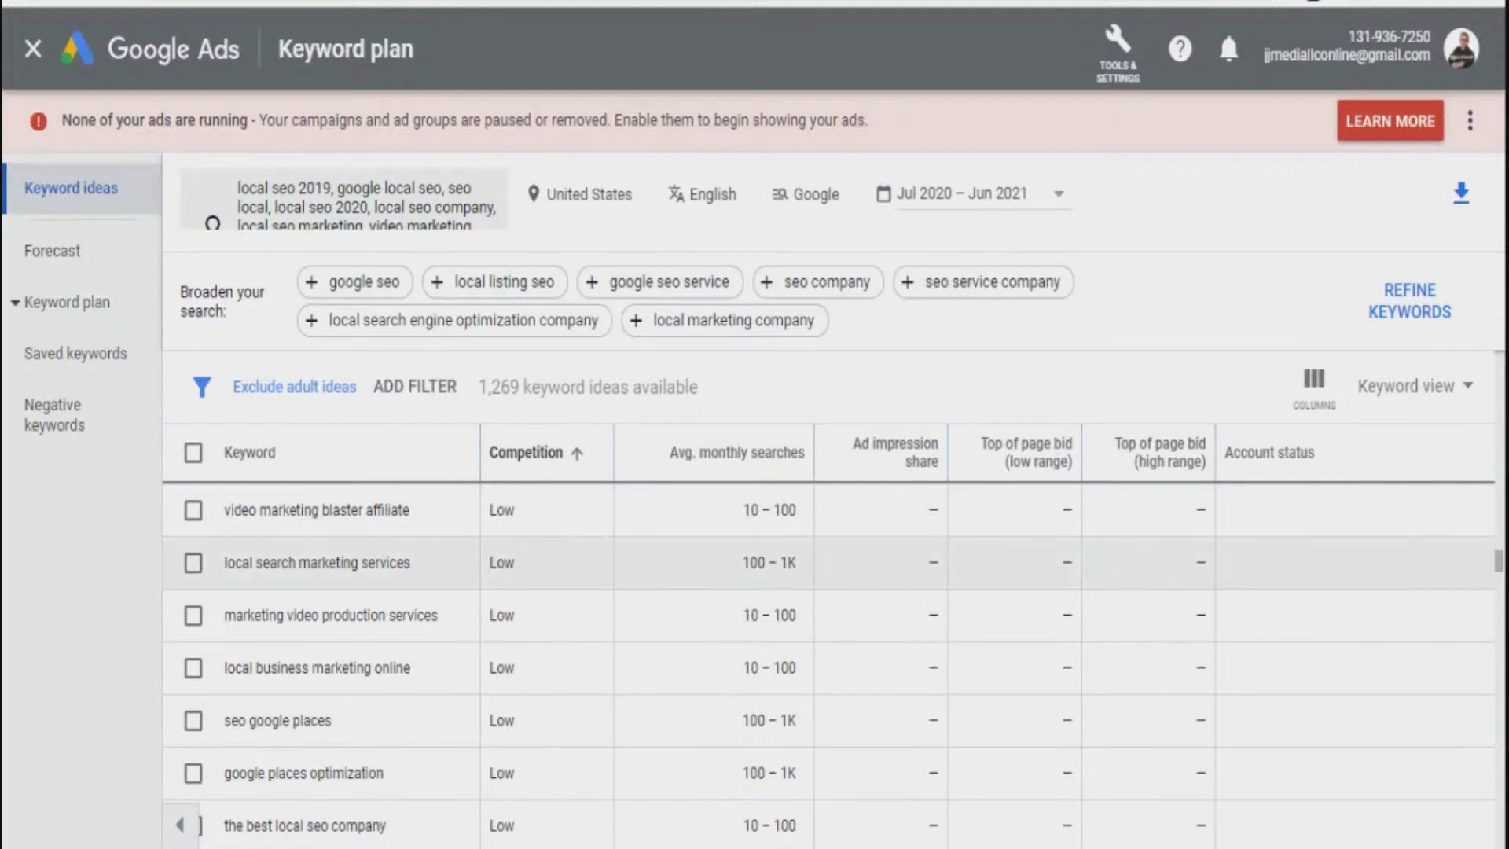
Step: Look through the new low-competition ideas for high monthly searches and select "local search engine optimization services"
scroll(833, 660, down, 5)
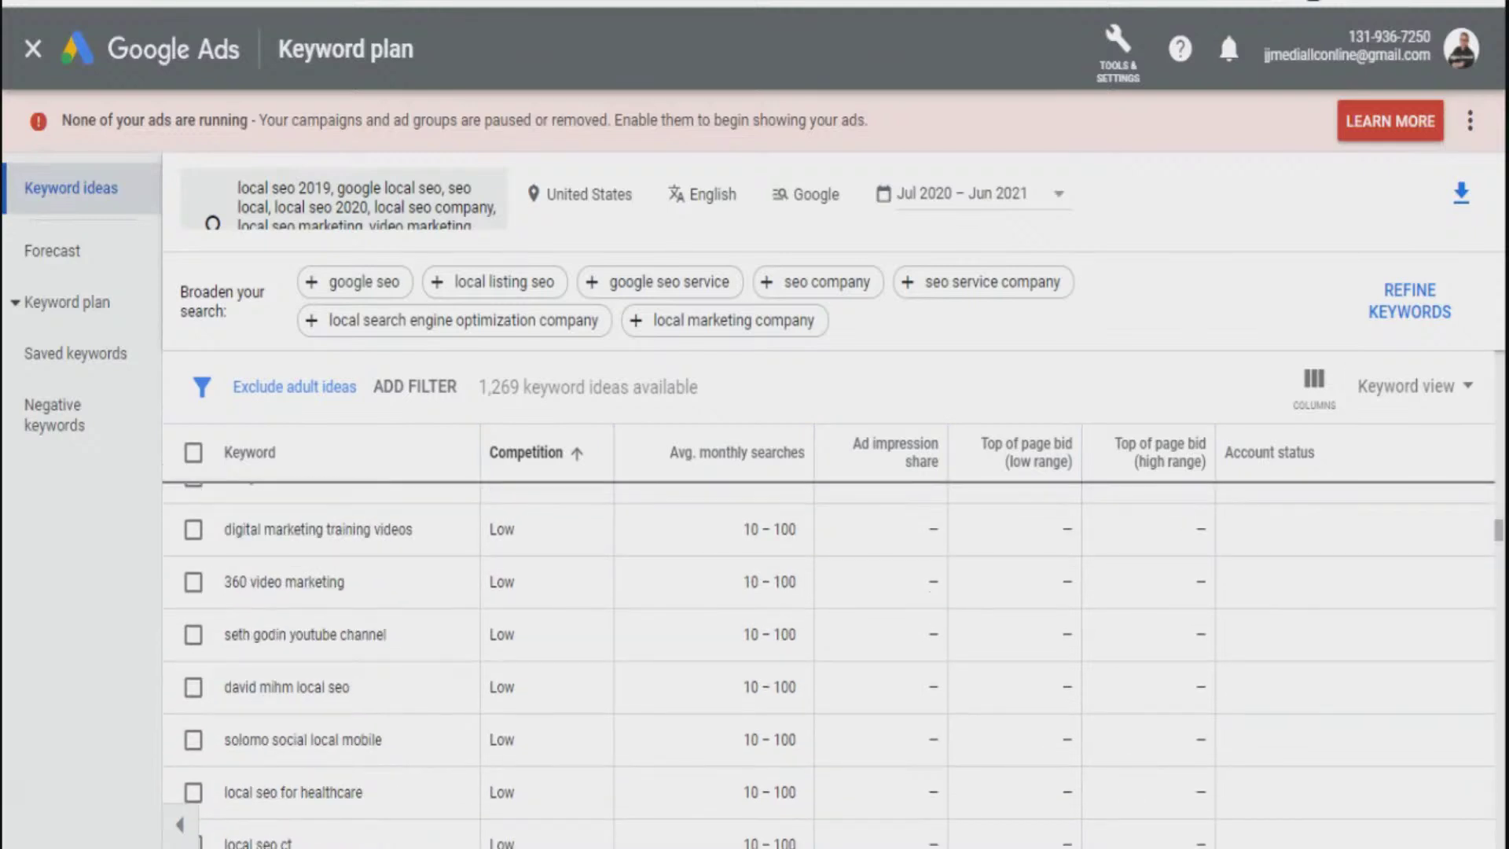
scroll(832, 659, up, 10)
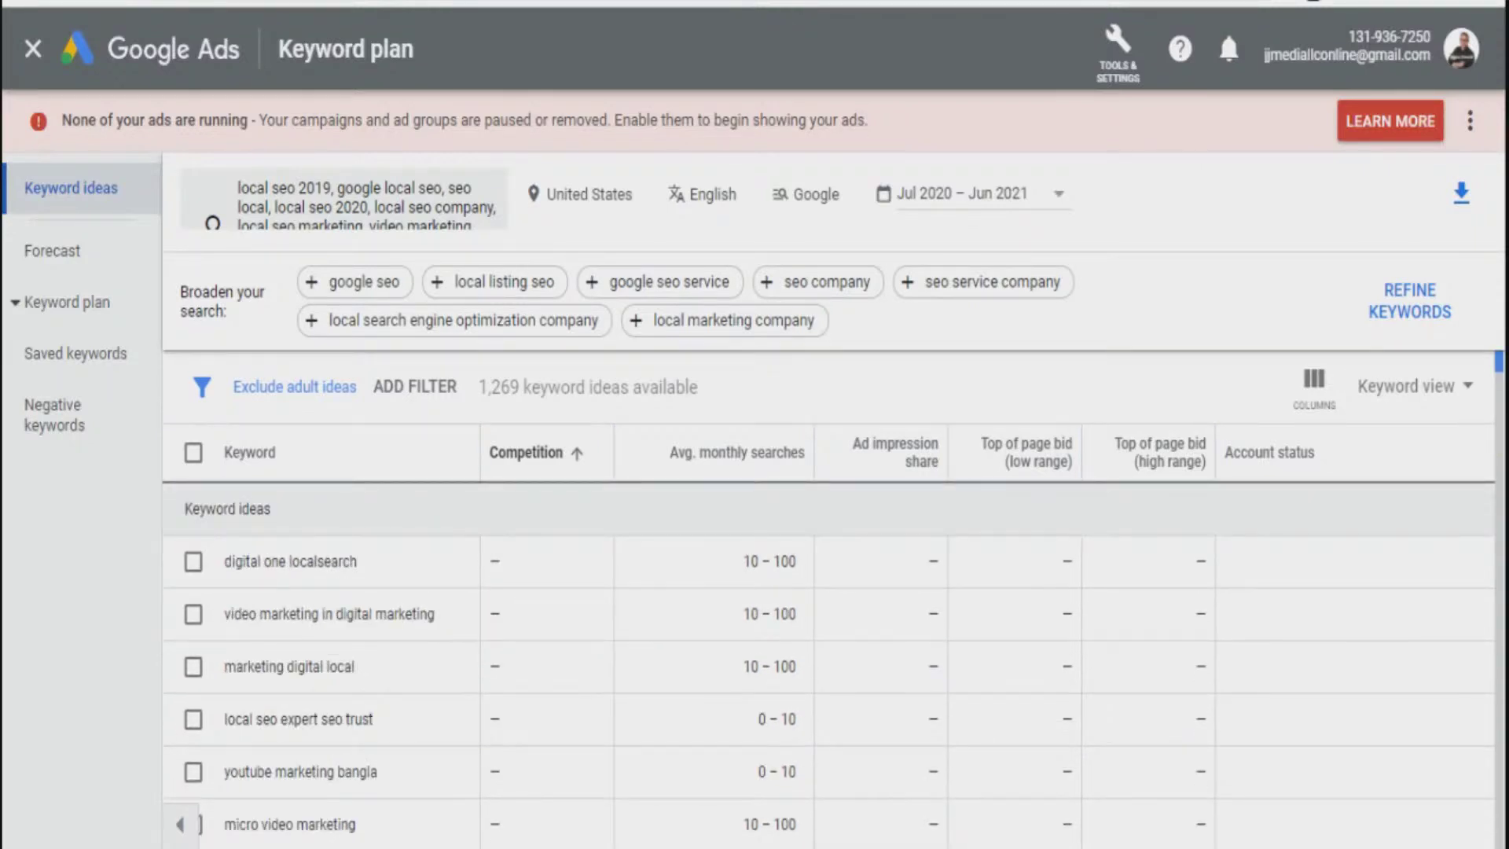
scroll(833, 660, down, 15)
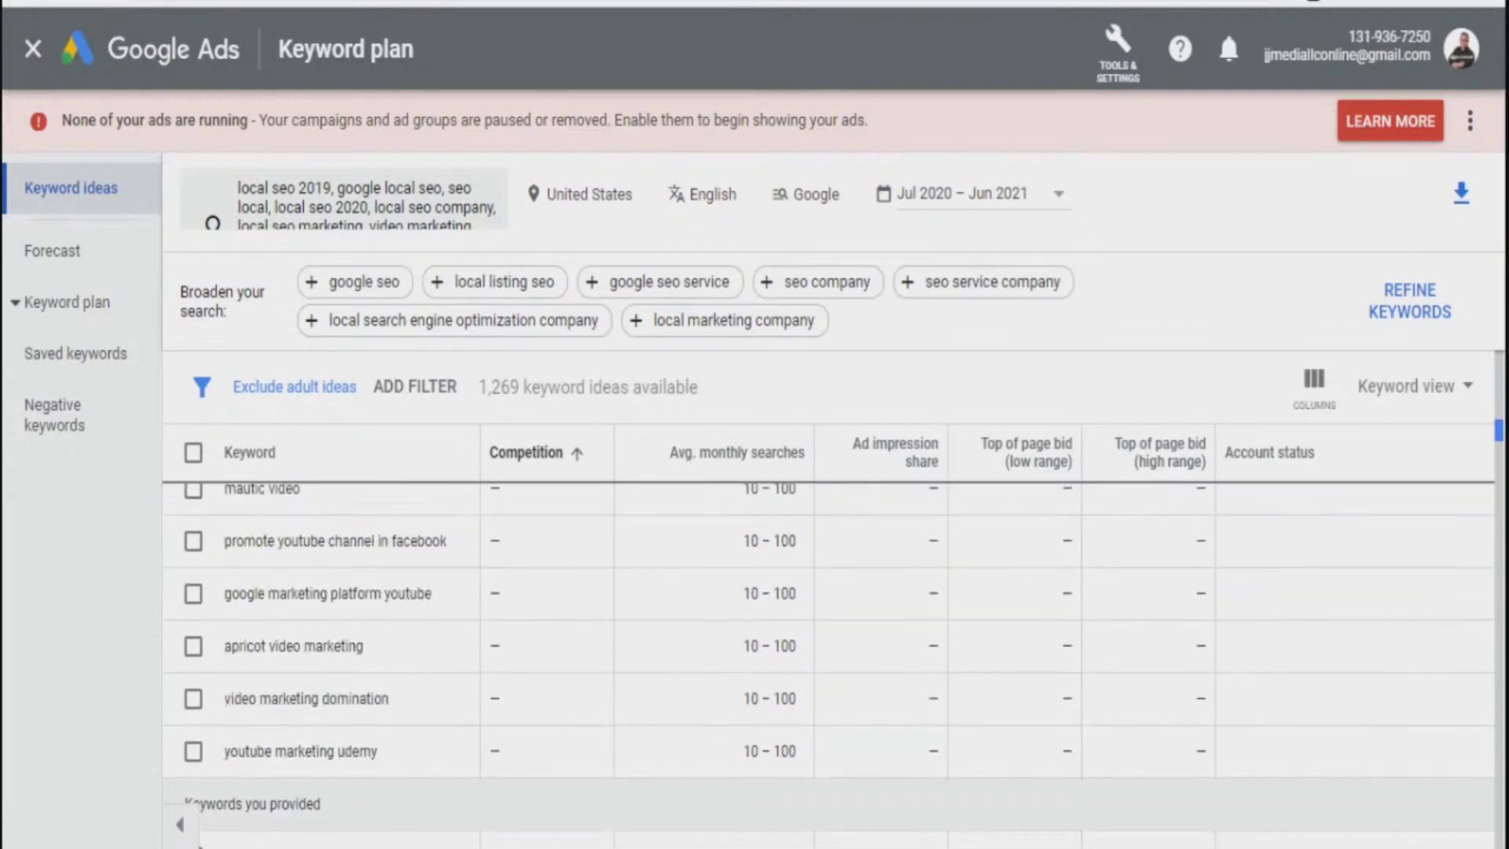
scroll(833, 660, down, 5)
scroll(833, 660, down, 20)
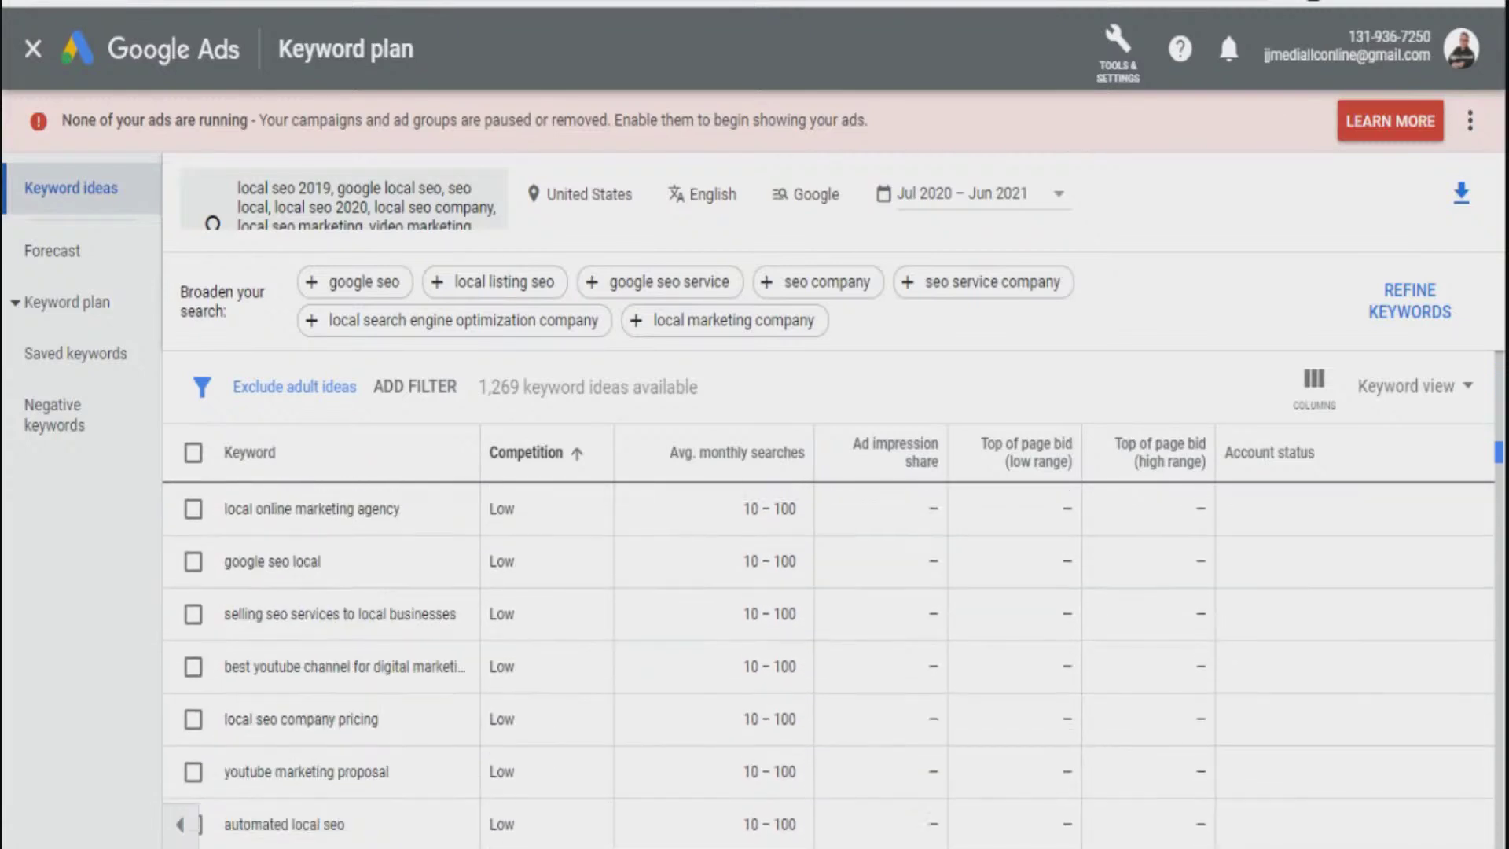
scroll(833, 660, down, 15)
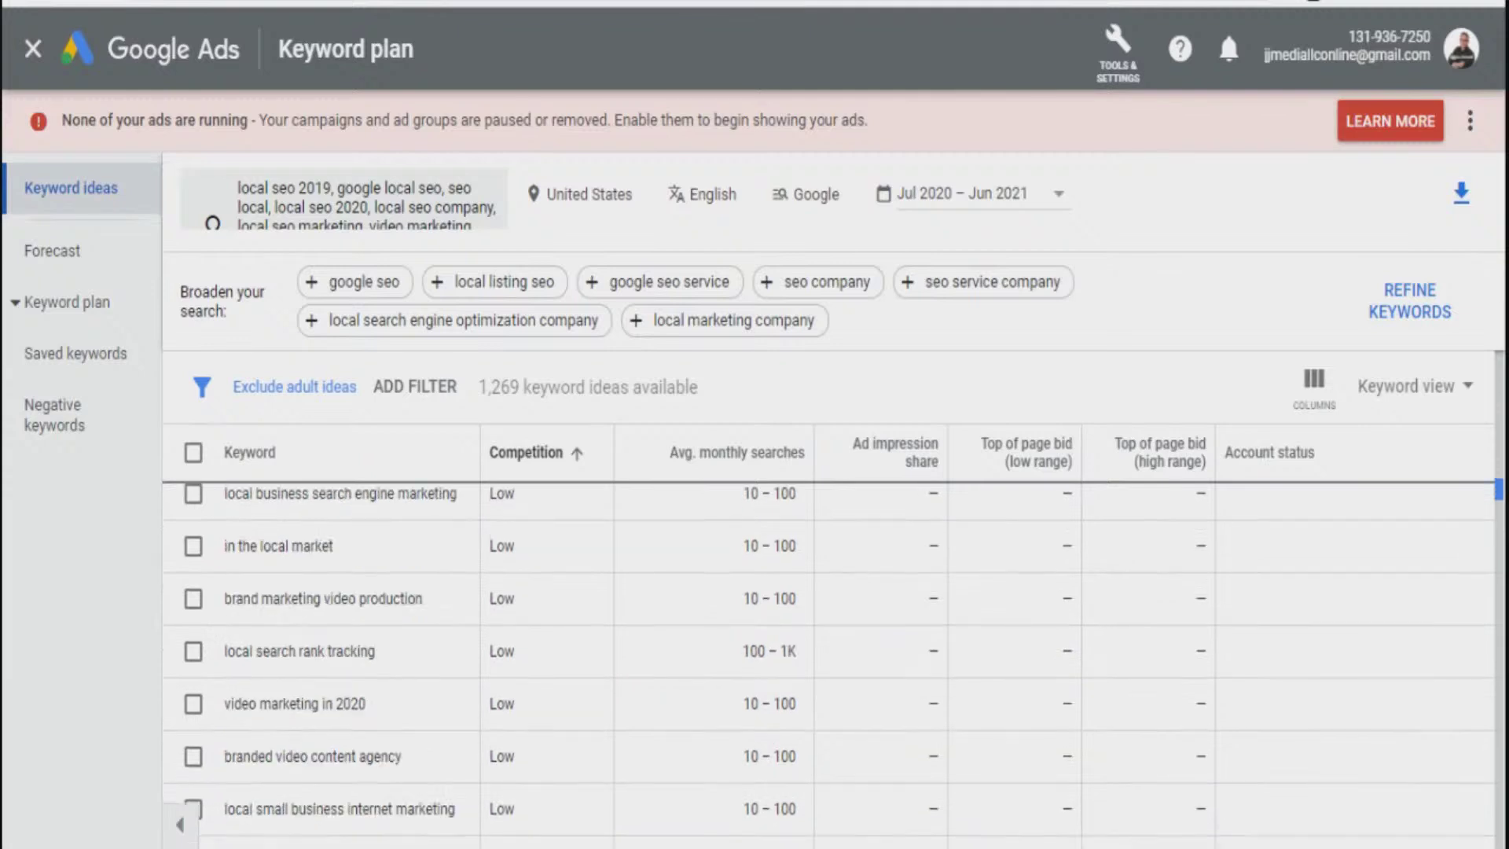
scroll(829, 664, down, 15)
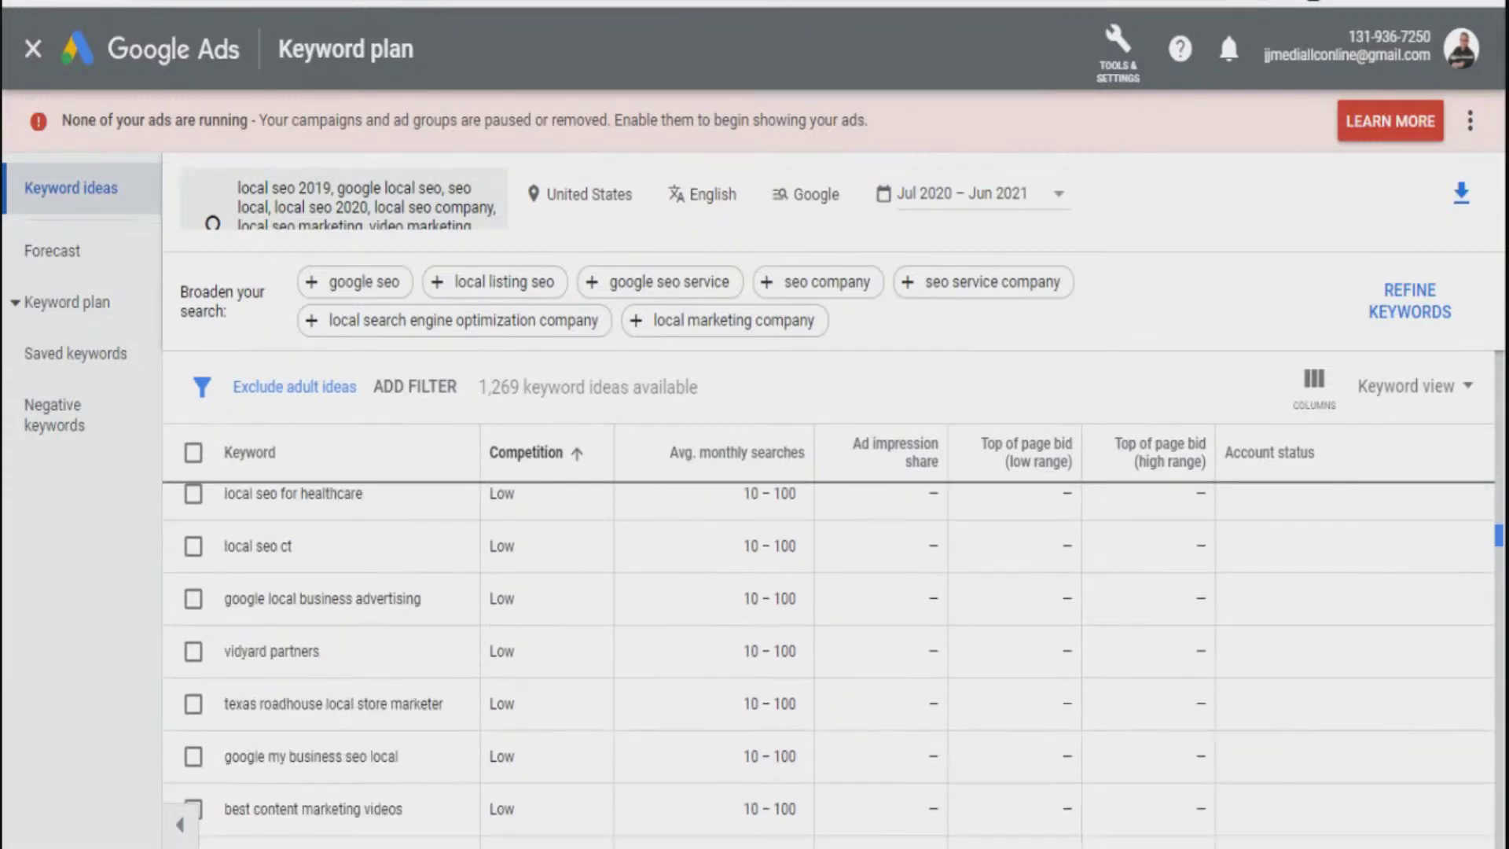
scroll(829, 664, down, 8)
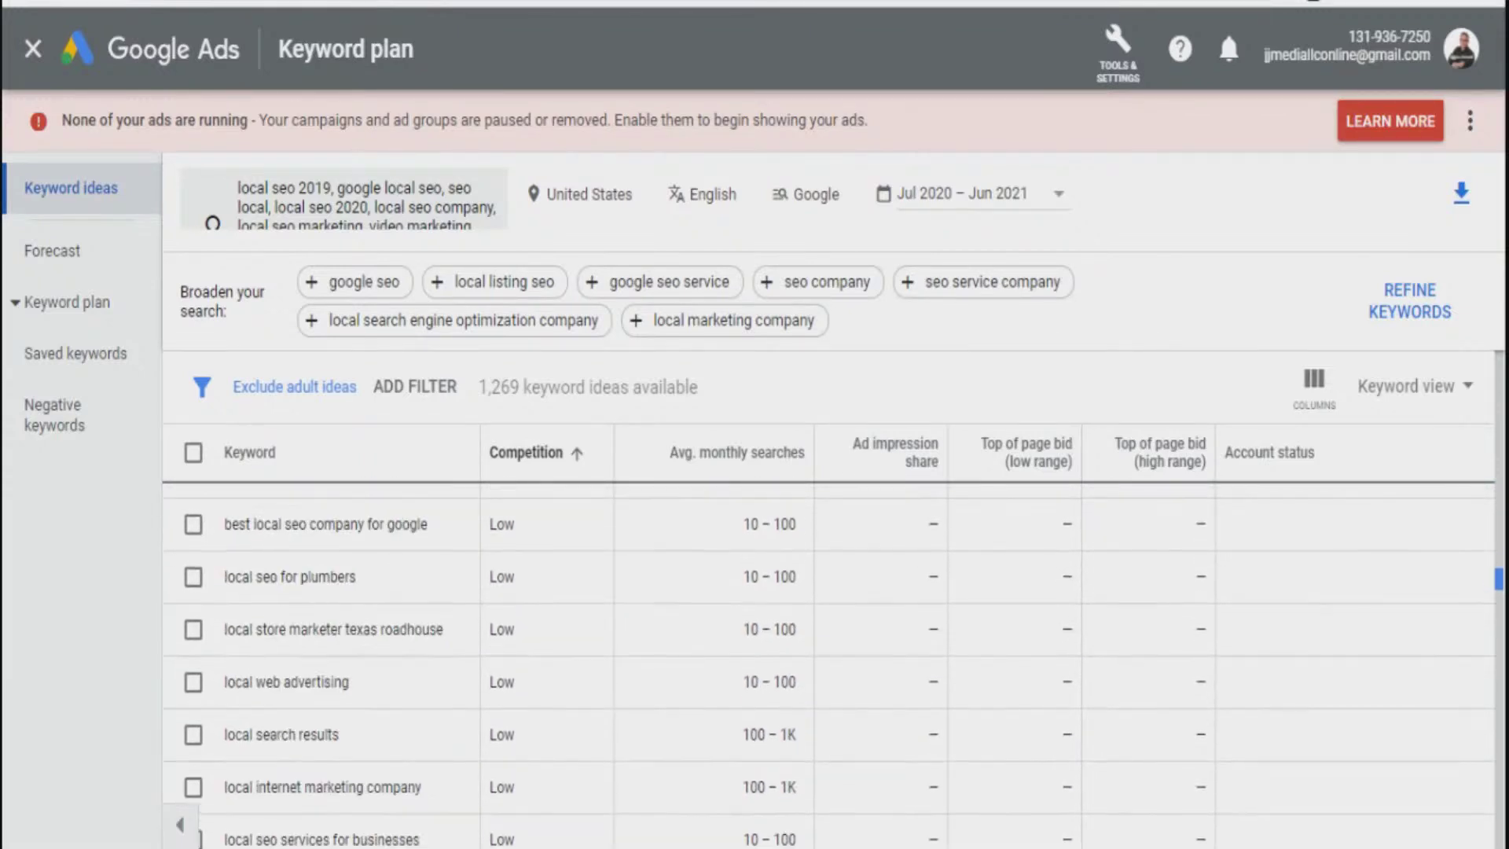
scroll(829, 664, up, 12)
scroll(829, 663, down, 10)
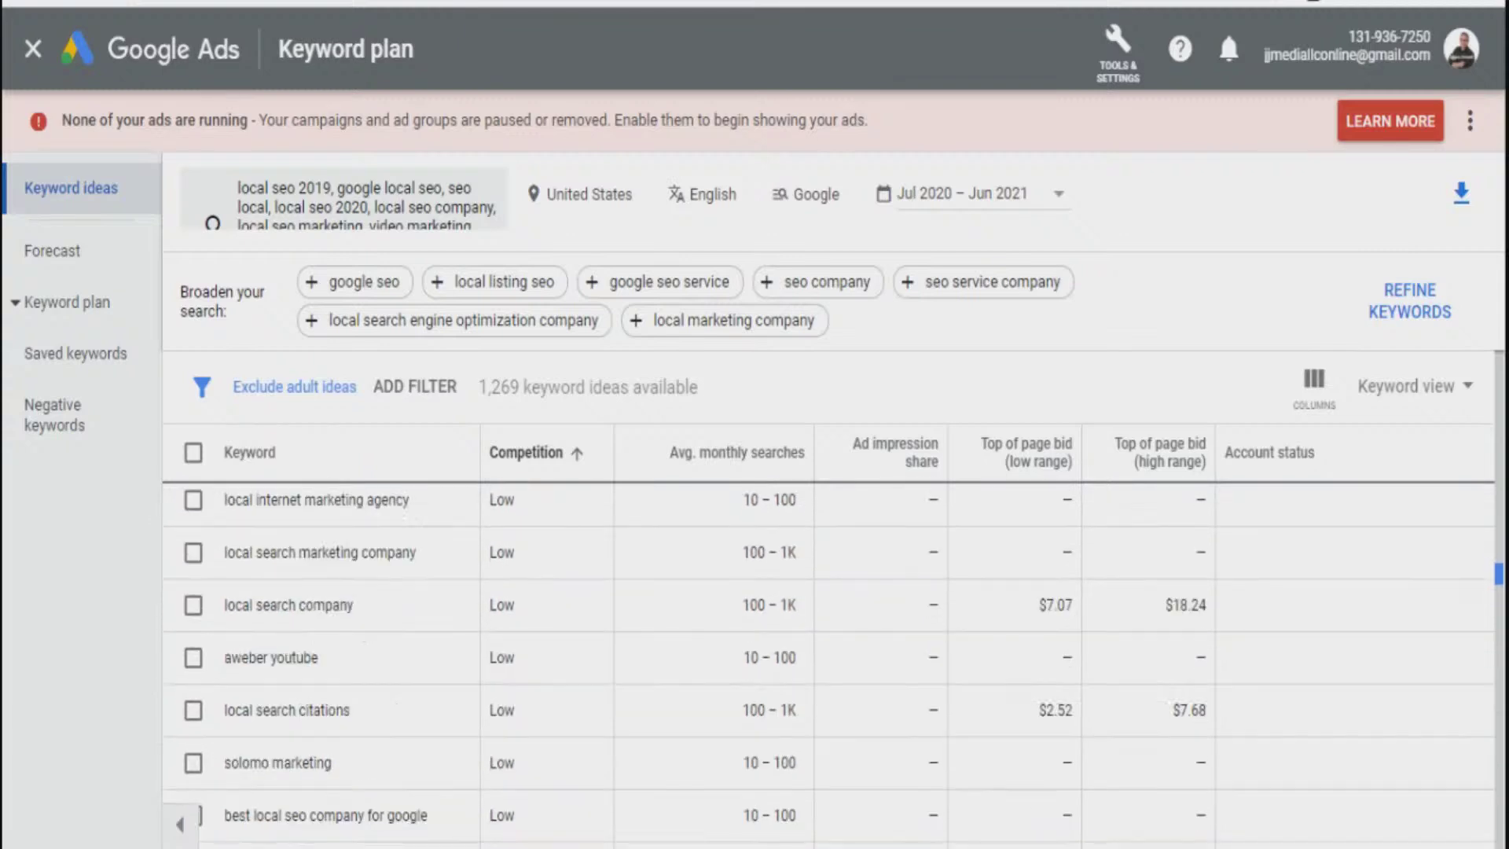
scroll(829, 664, down, 5)
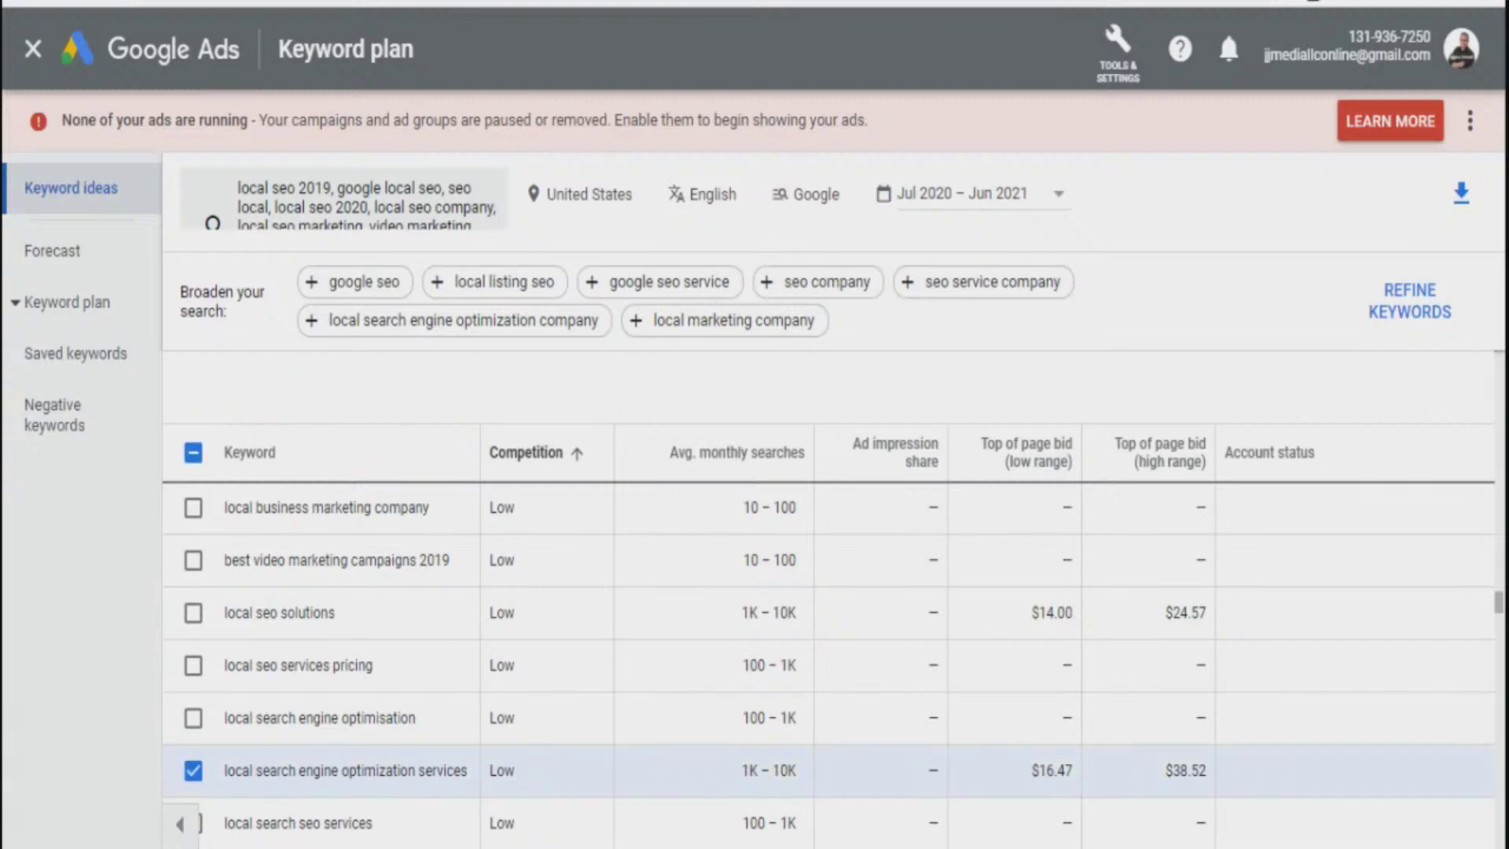
click(193, 770)
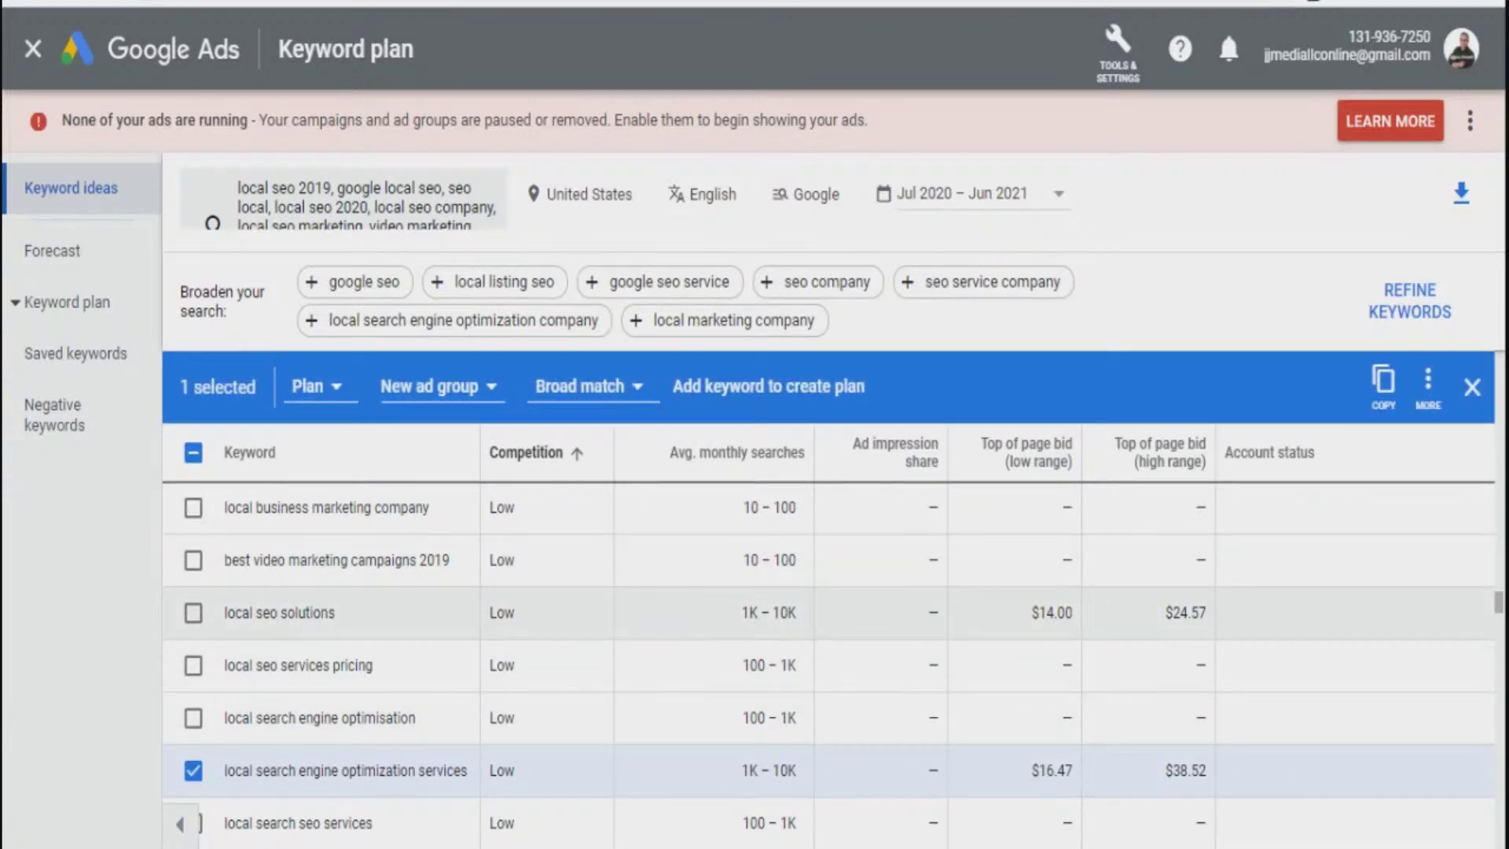
Step: Look through further low-competition ideas for at least 1K monthly searches and add "local seo company" to the selection
scroll(829, 664, down, 3)
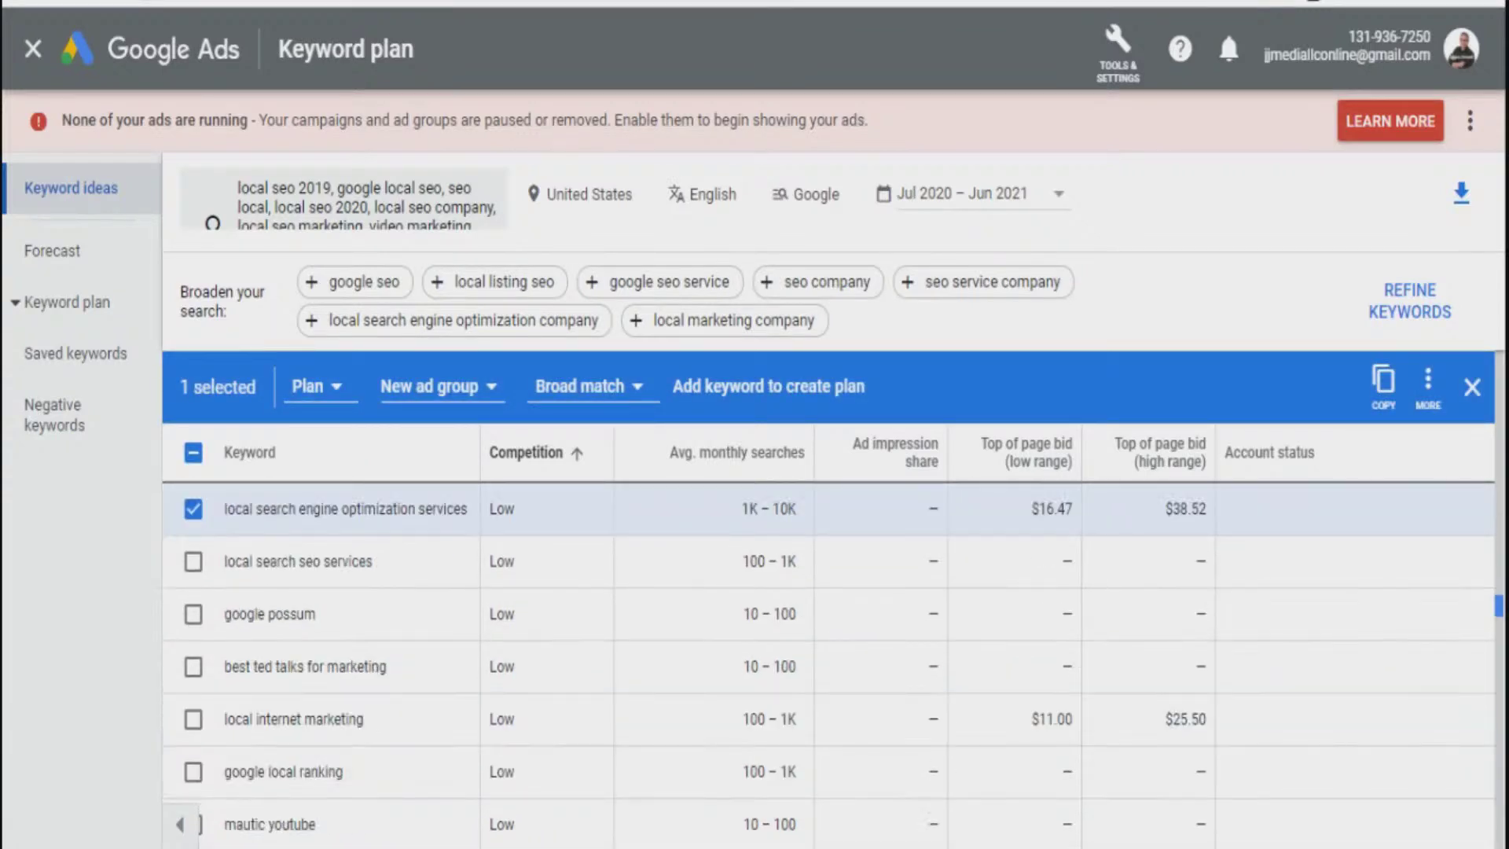
scroll(829, 663, down, 3)
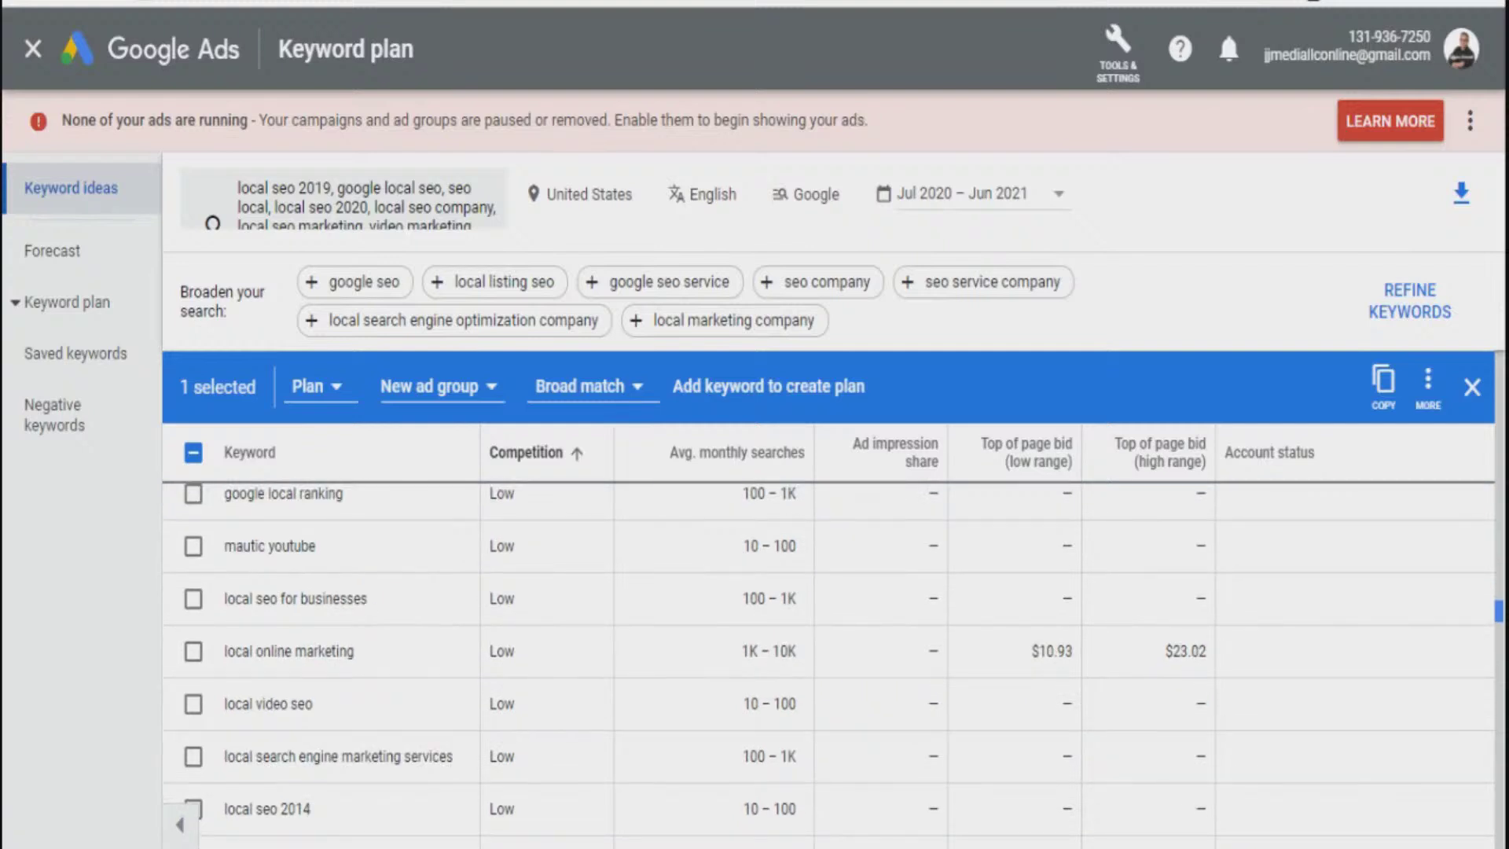
scroll(829, 664, down, 15)
scroll(829, 664, down, 5)
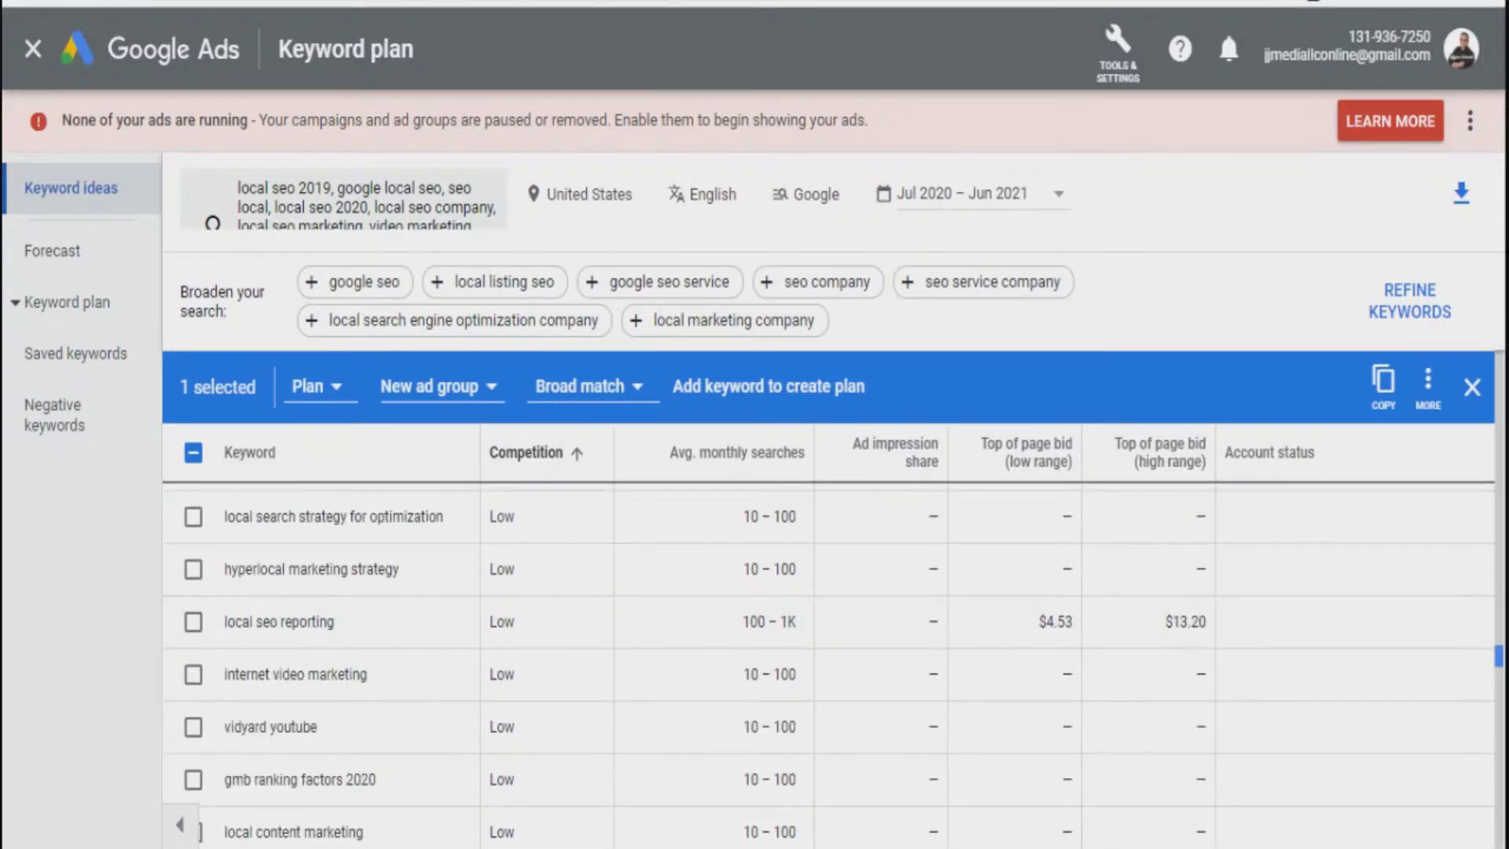
scroll(829, 664, down, 5)
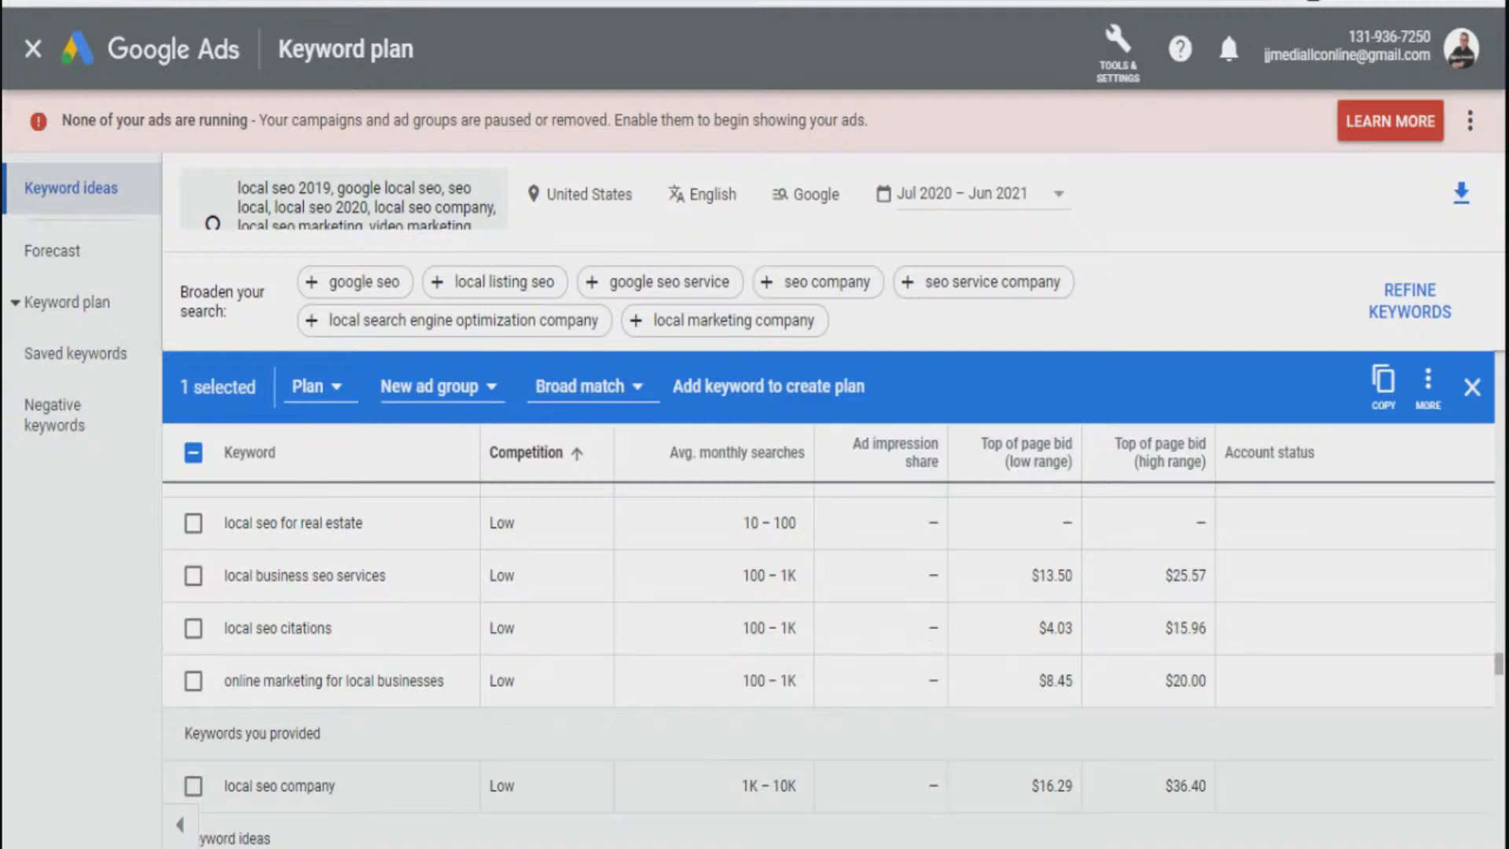
click(194, 785)
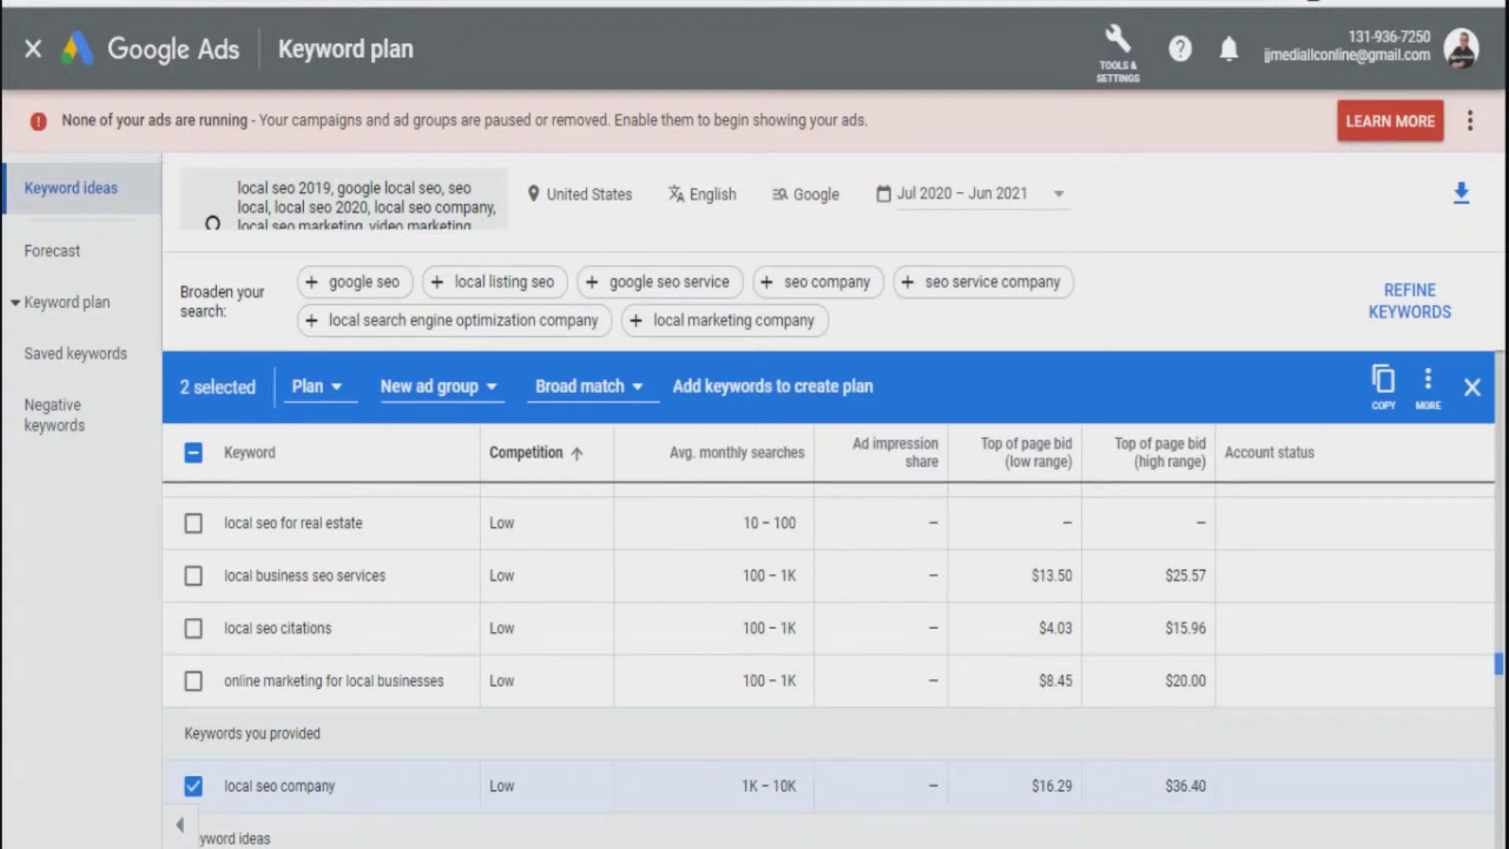
Step: Check the remaining low-competition ideas for high monthly searches and copy the two selected keywords
scroll(828, 664, down, 10)
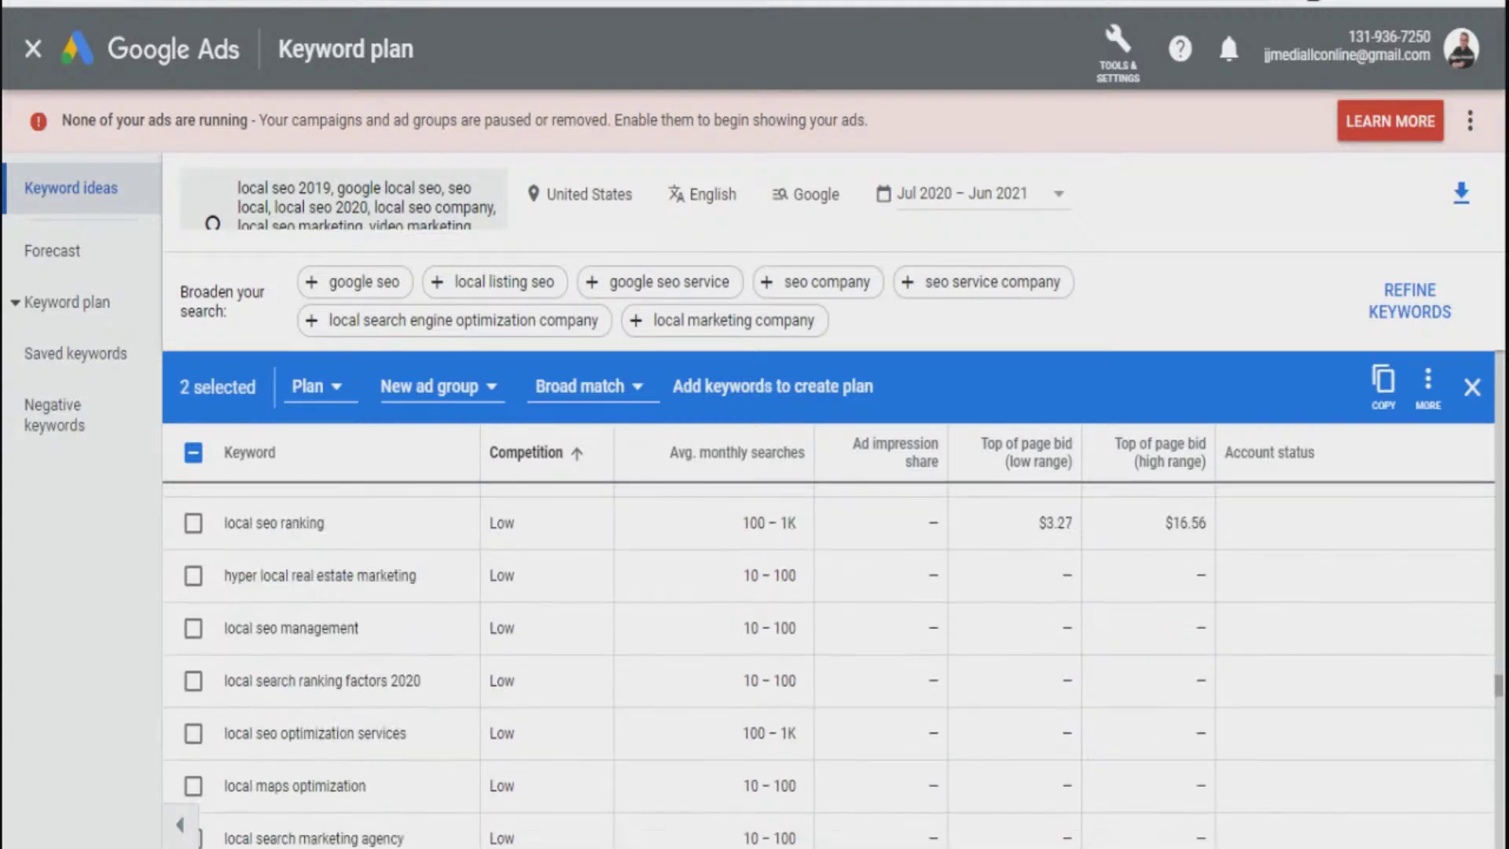
scroll(1498, 685, down, 15)
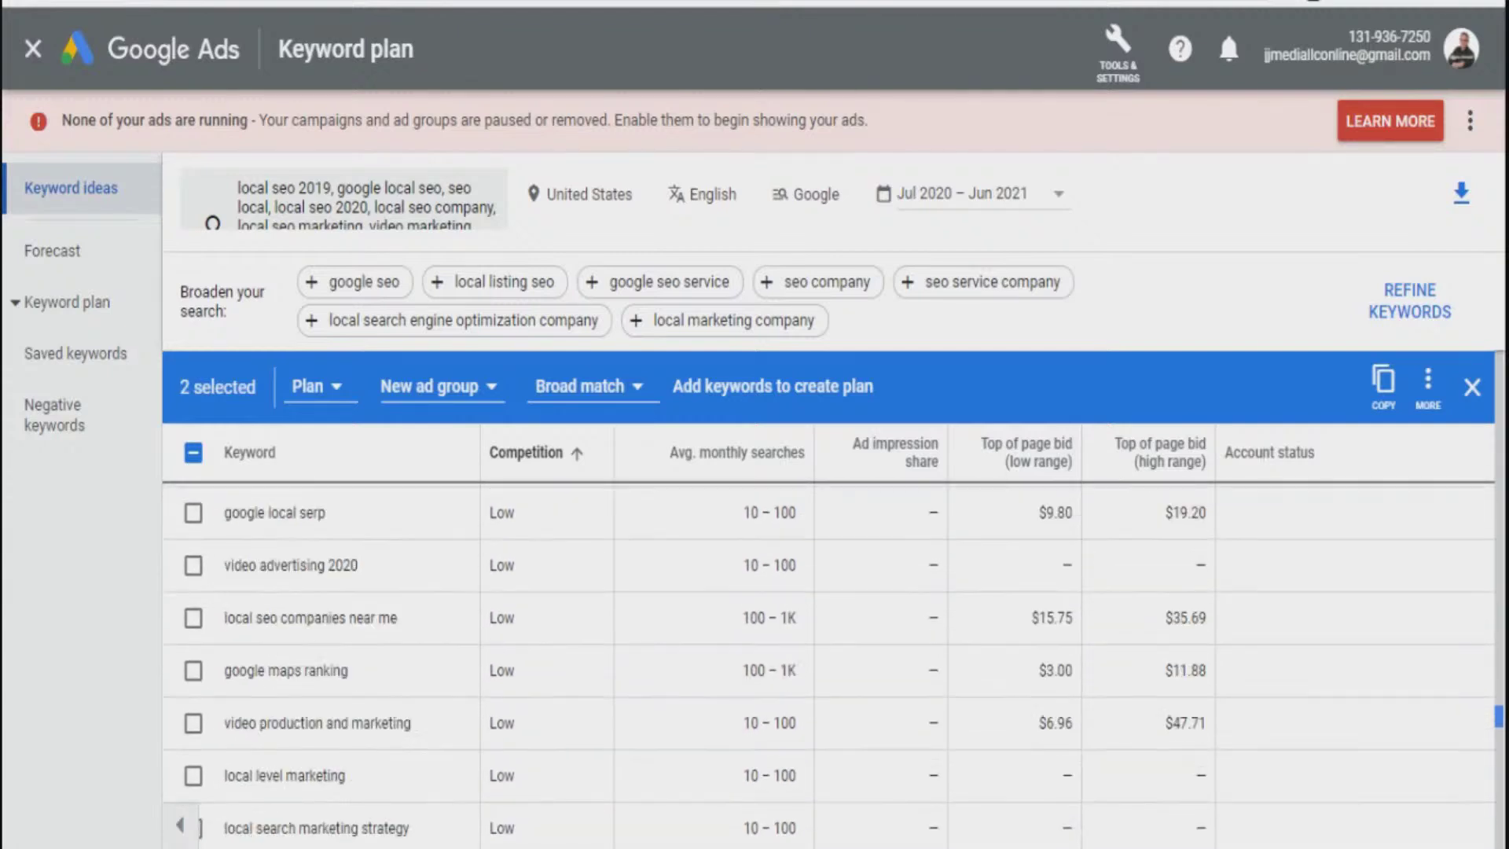
scroll(828, 665, down, 2)
scroll(828, 668, down, 8)
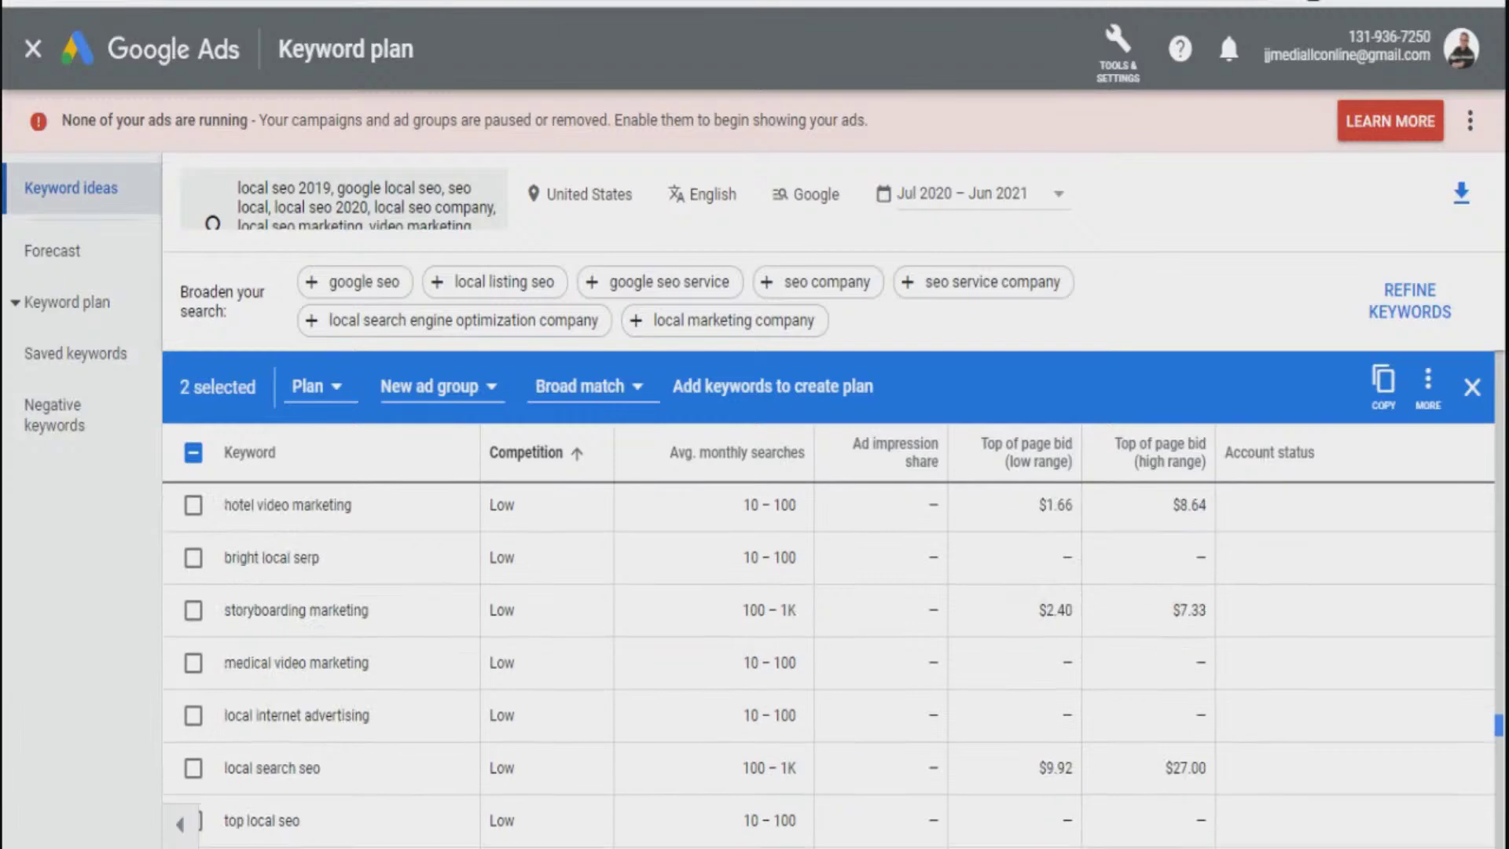
scroll(828, 665, down, 10)
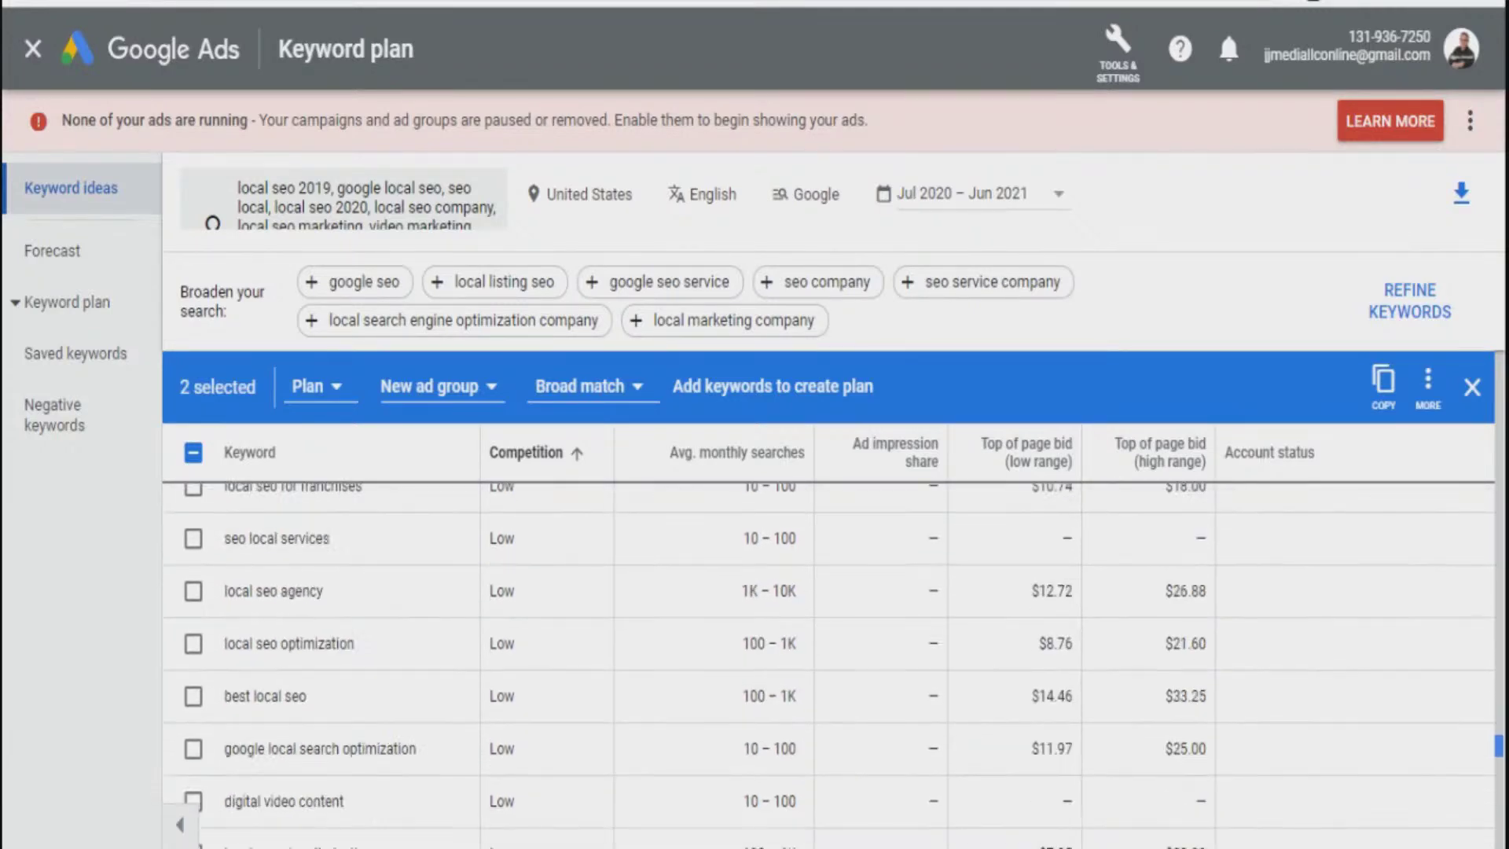
scroll(828, 665, down, 10)
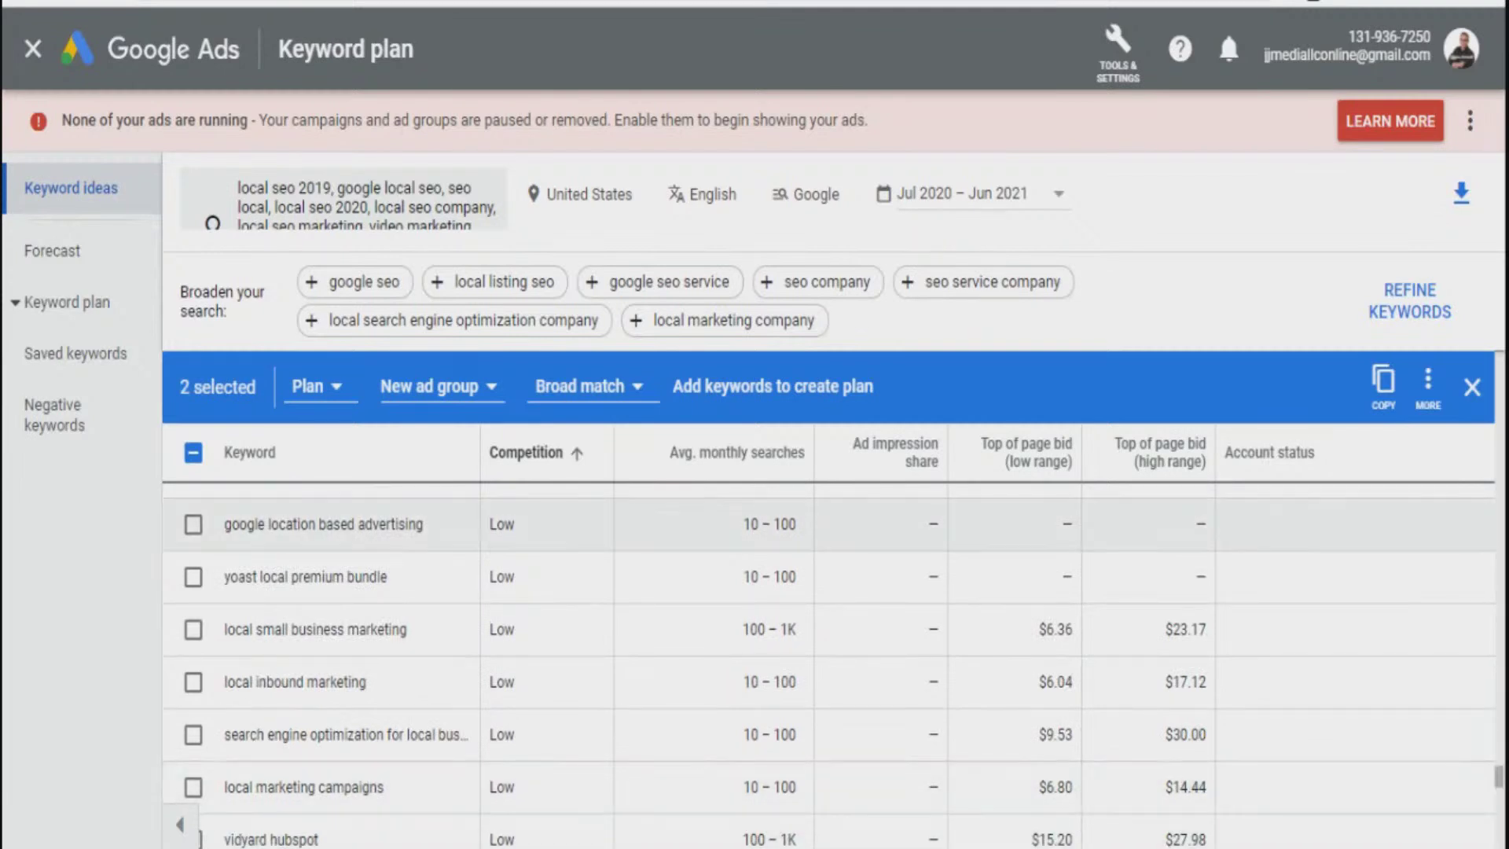
click(1383, 381)
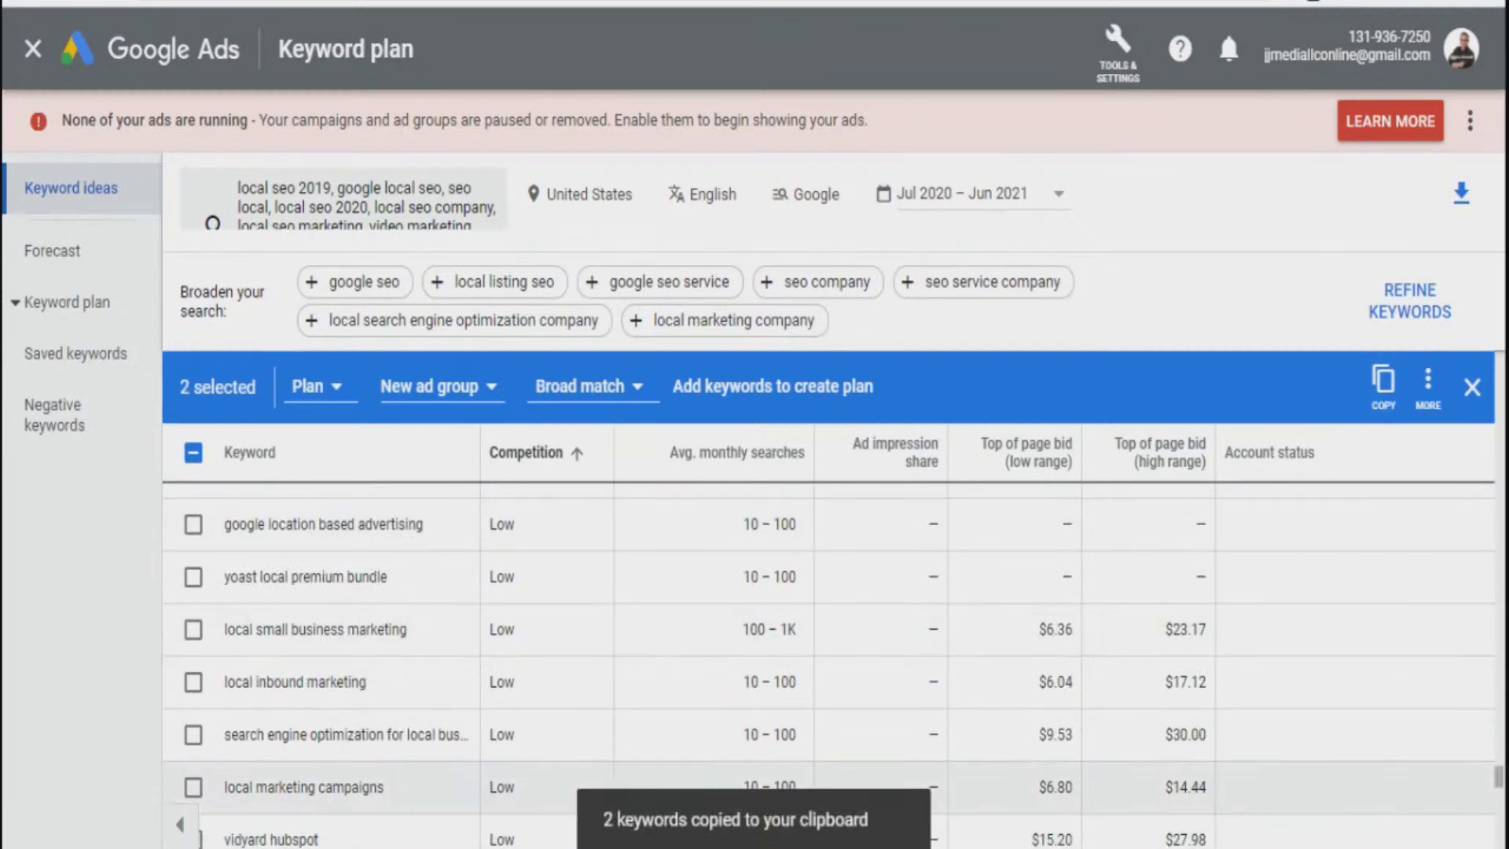
Step: In the Notepad notes, paste the two copied keywords on a new line below "local seo services" under "*keywords min 1K search*"
click(1273, 789)
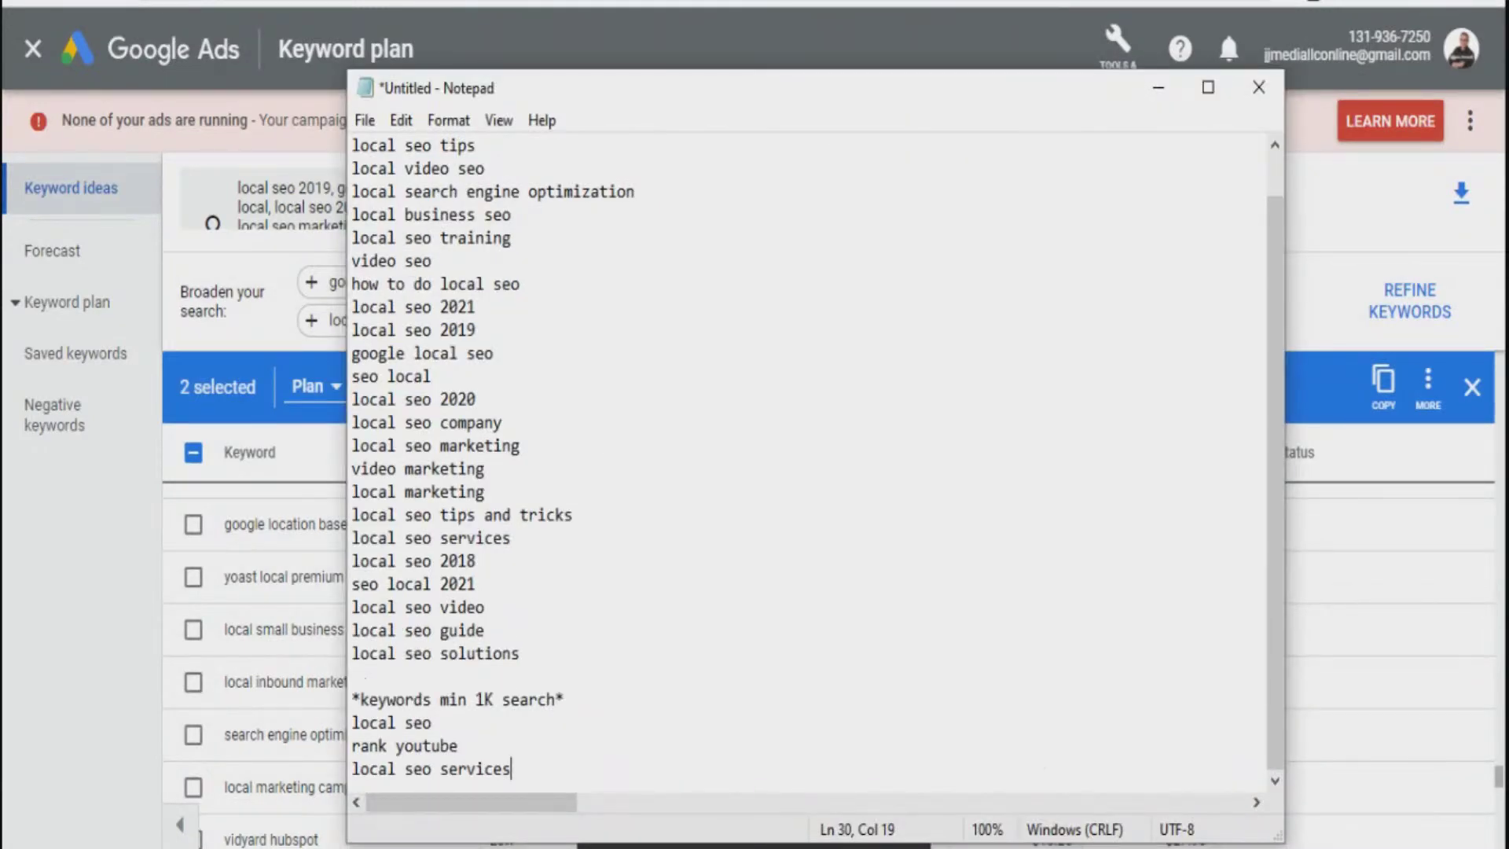
key(Return)
right_click(381, 377)
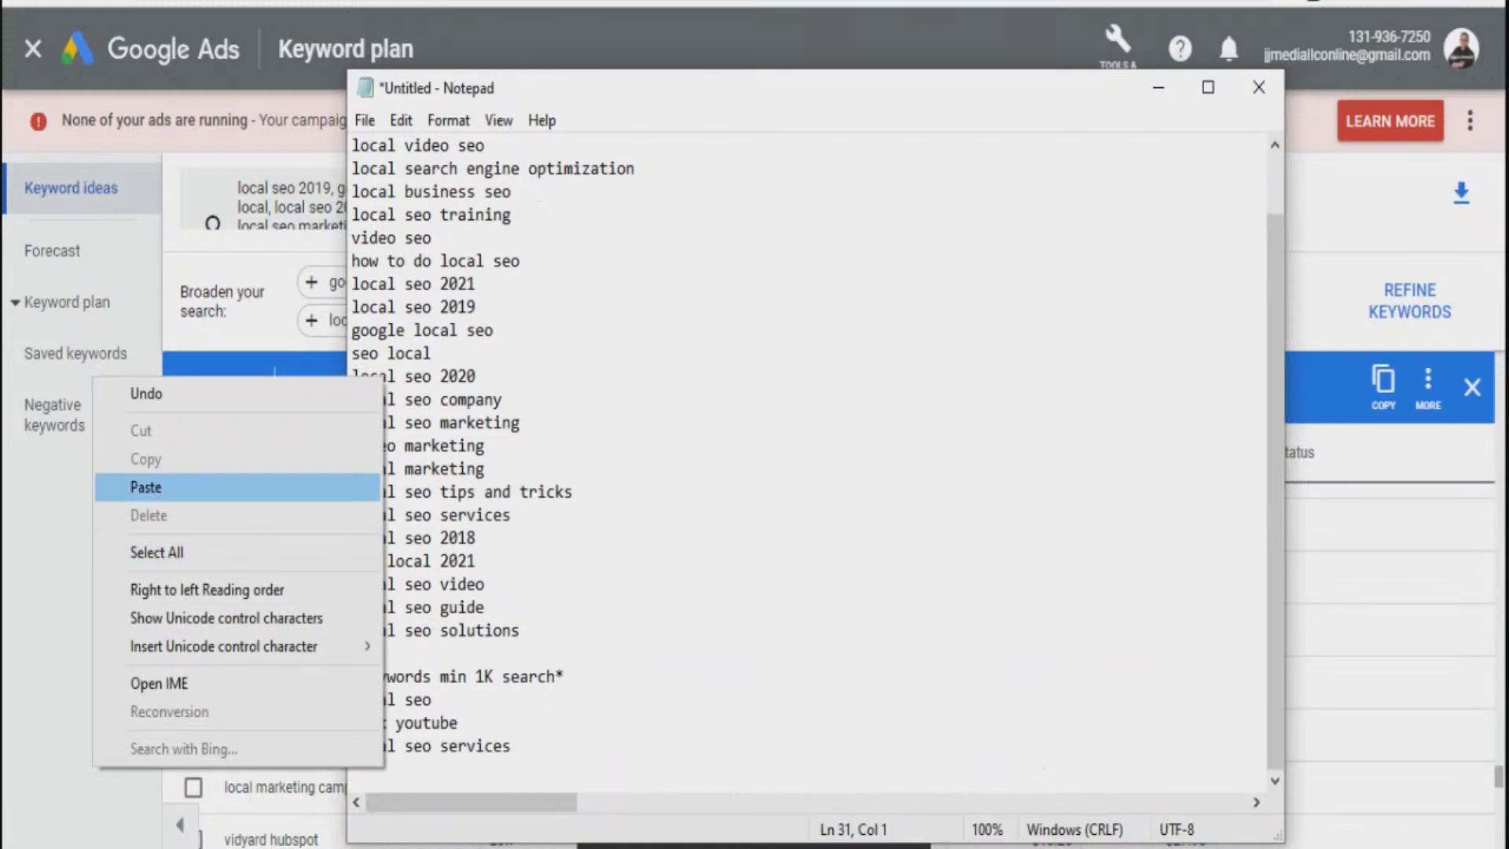
click(157, 488)
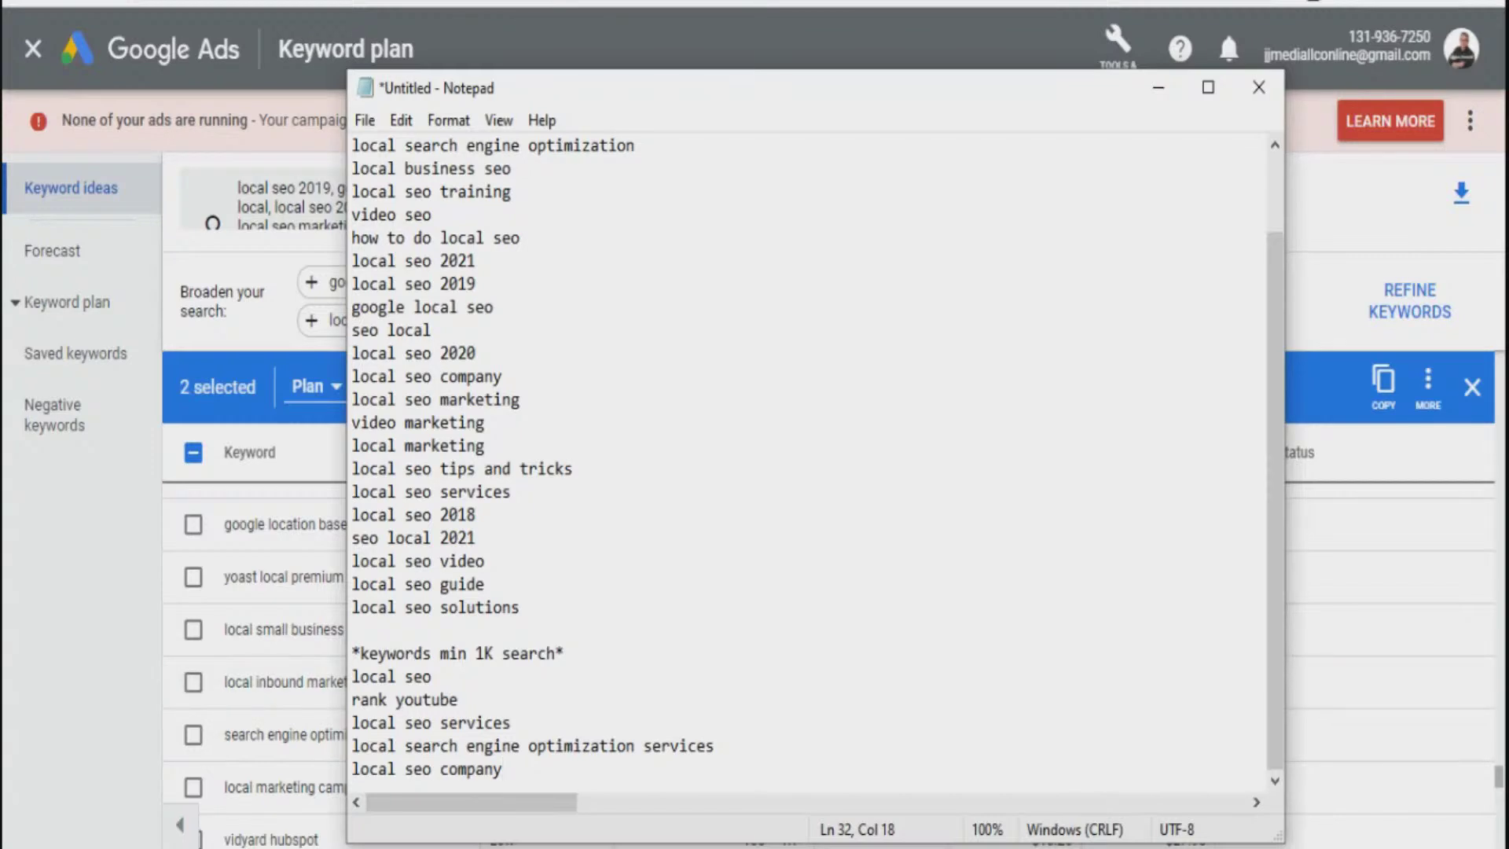
Step: Copy the five keywords under "*keywords min 1K search*", from "local seo" through "local seo company"
drag(352, 677, 503, 768)
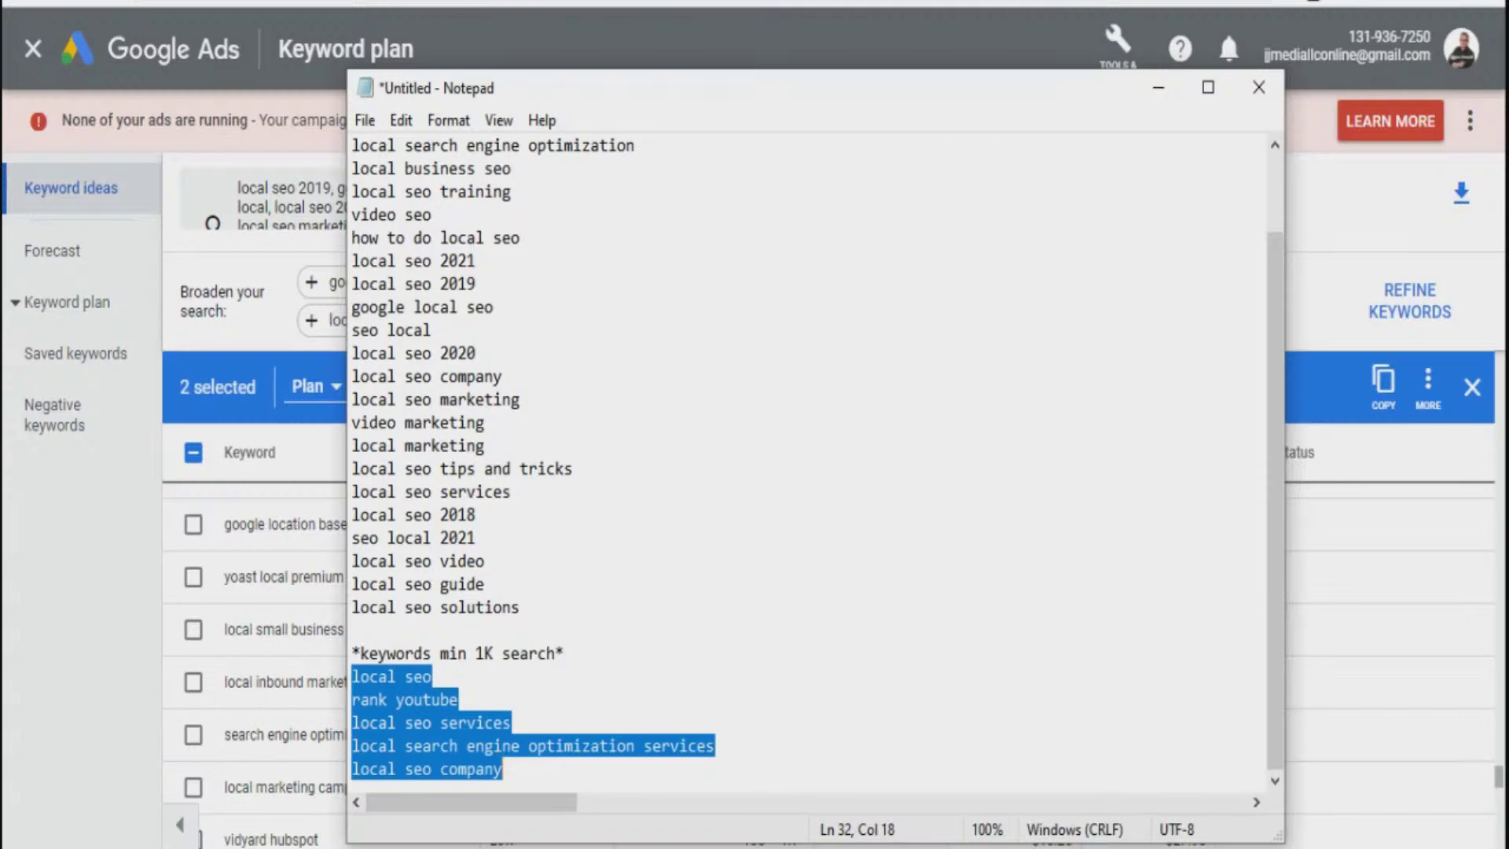
right_click(457, 342)
click(236, 425)
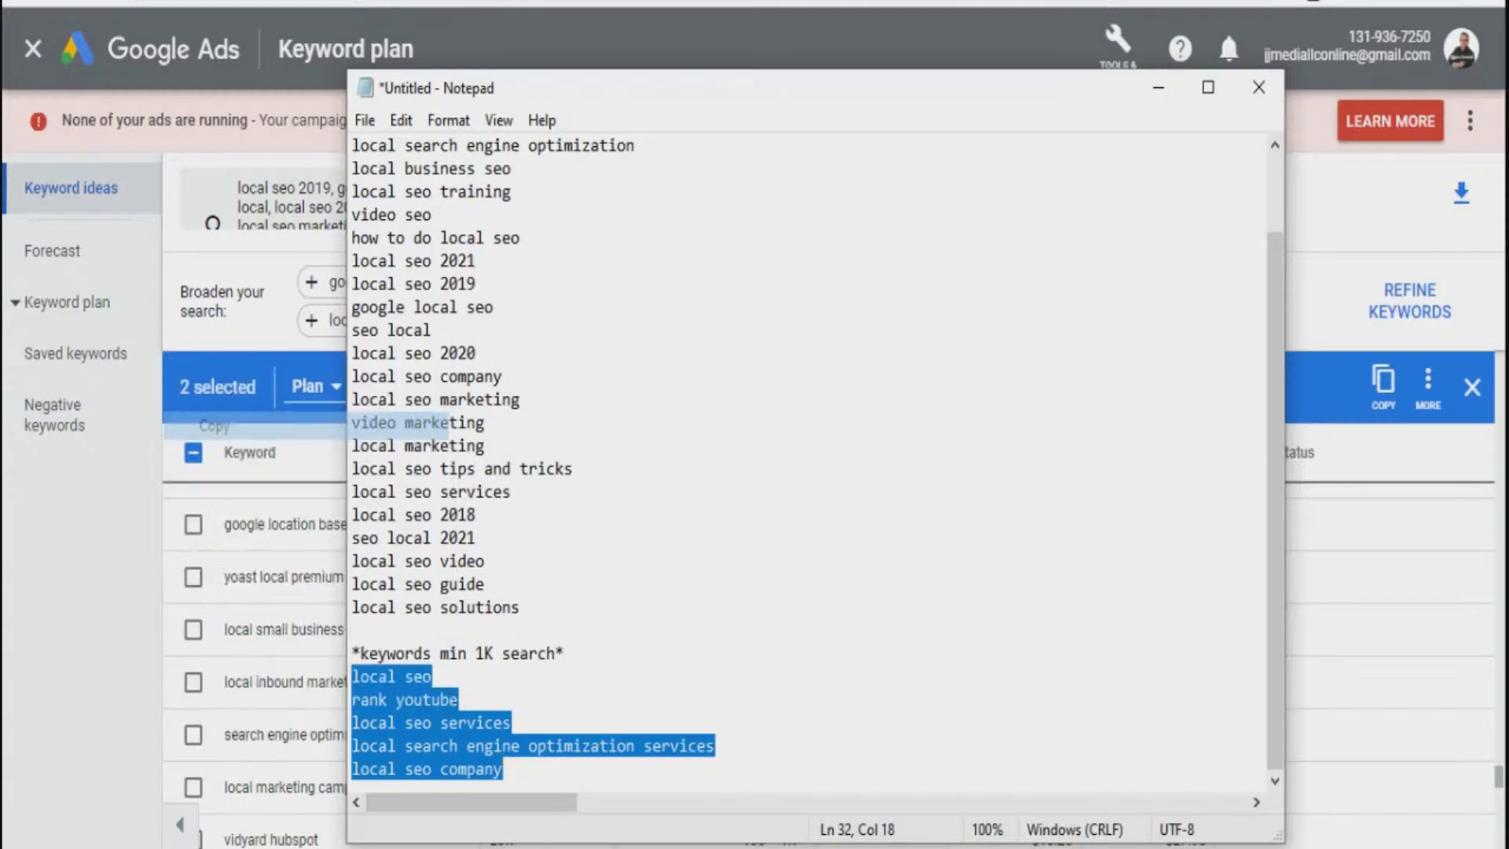
Step: Switch to Magic Video Ranker Software, paste the five copied keywords and run the magic keyword prediction
key(alt+Tab)
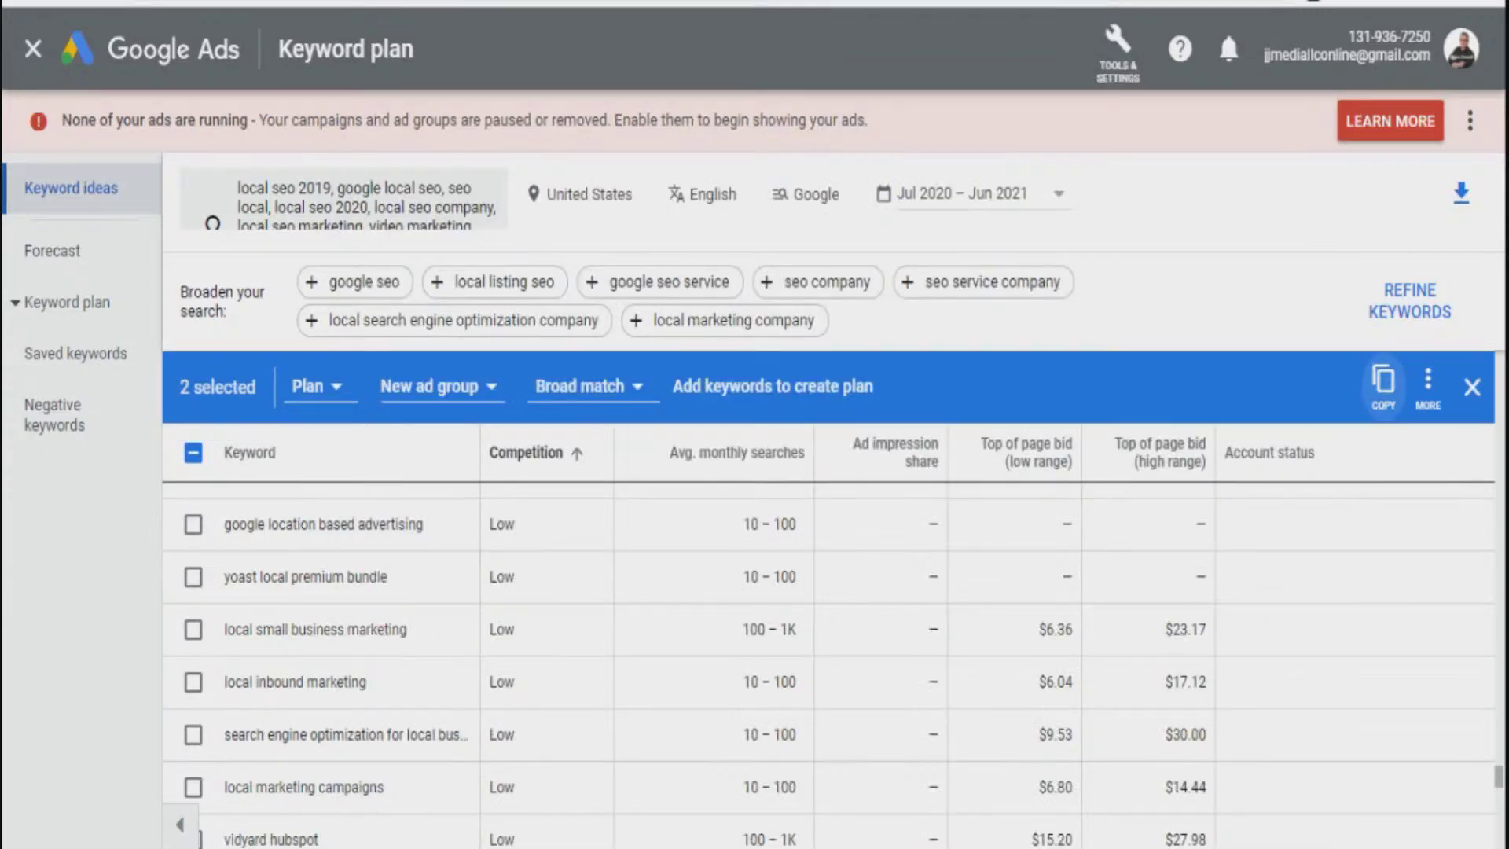
key(ctrl+Tab)
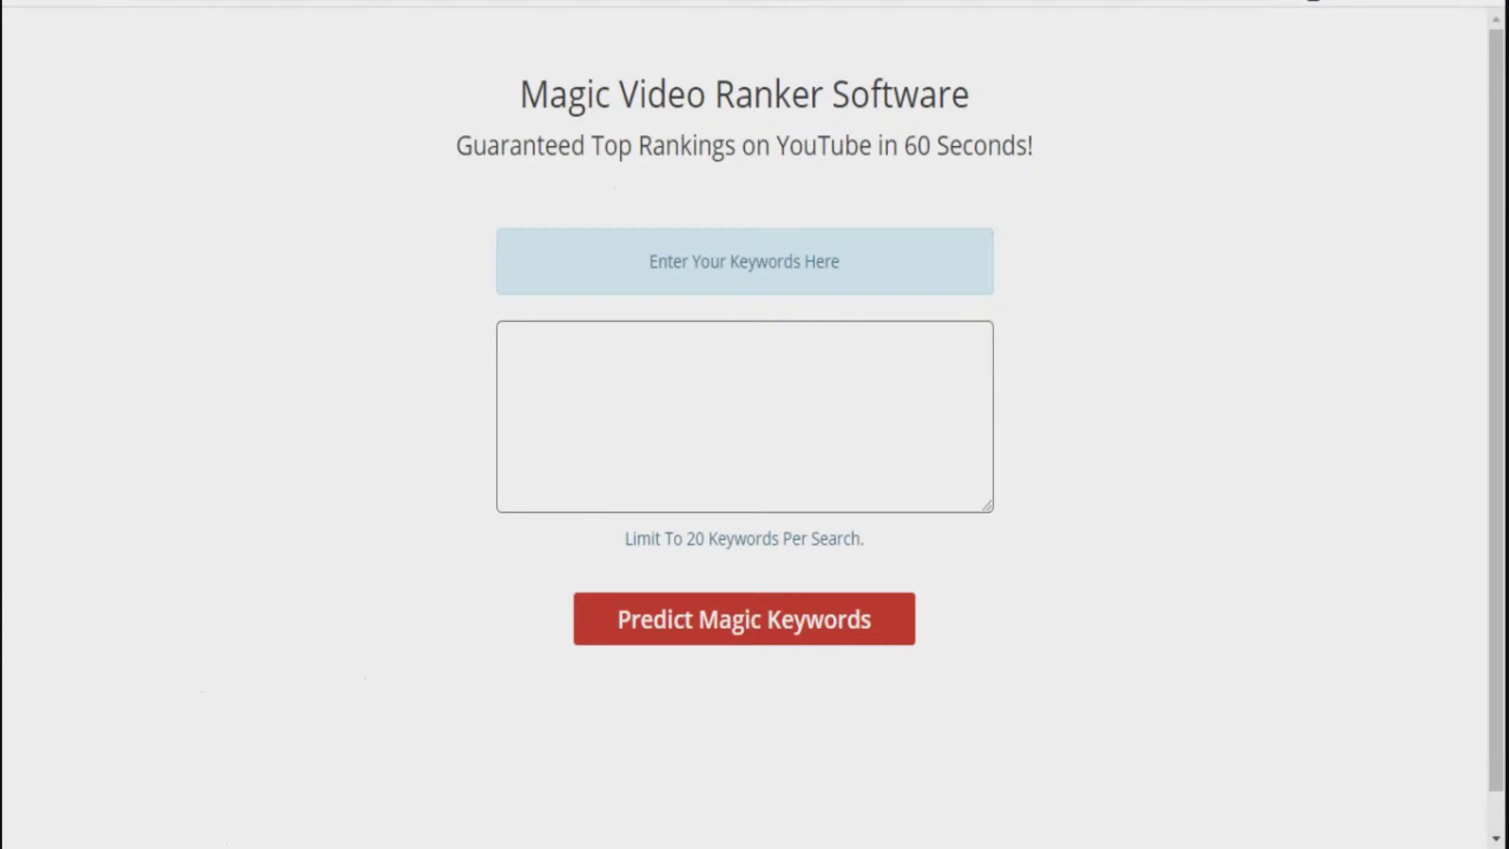
click(744, 416)
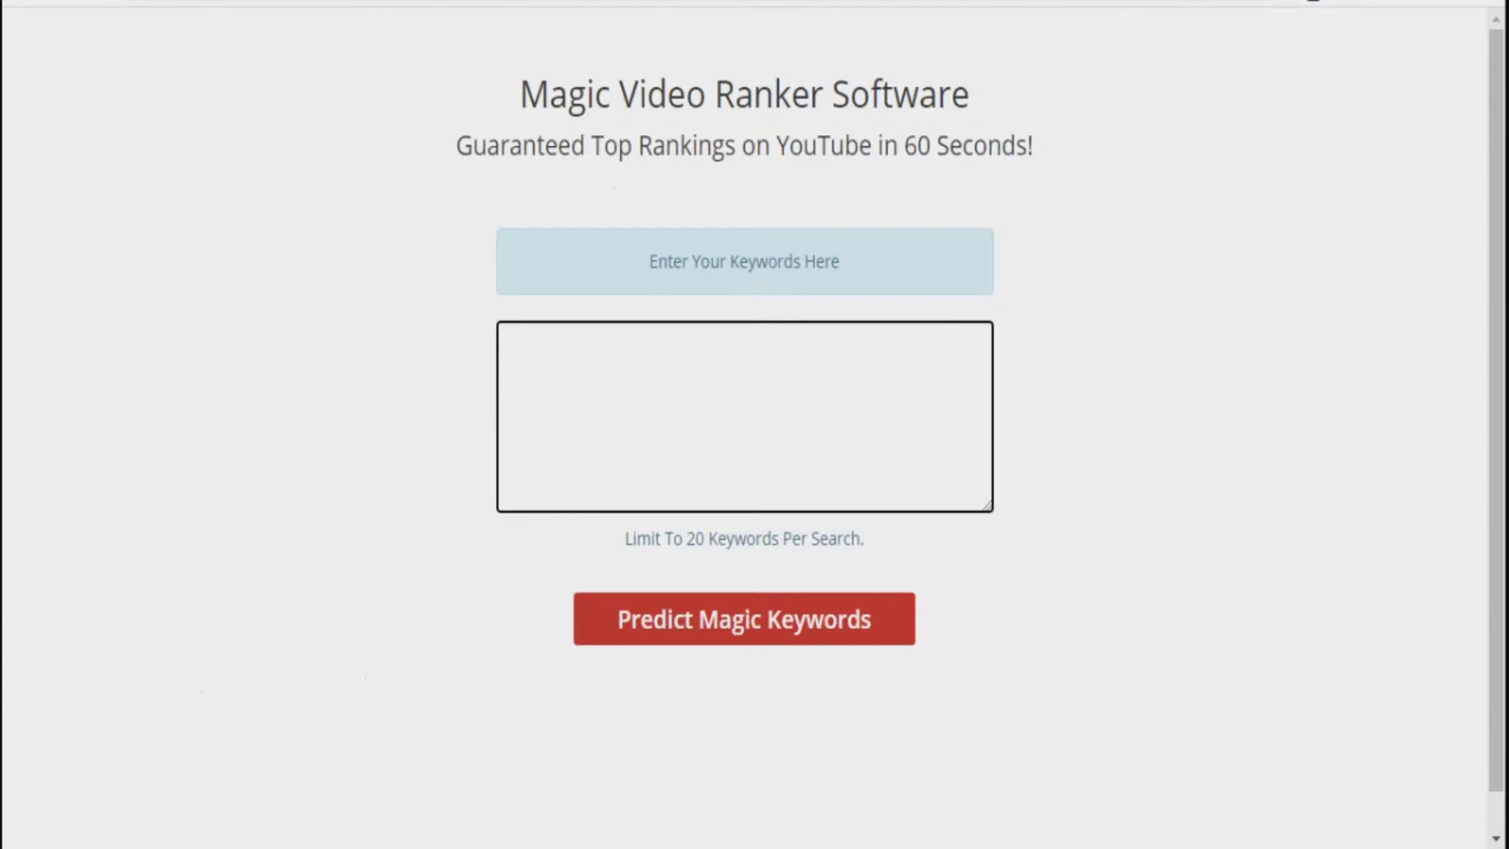
right_click(649, 381)
click(695, 582)
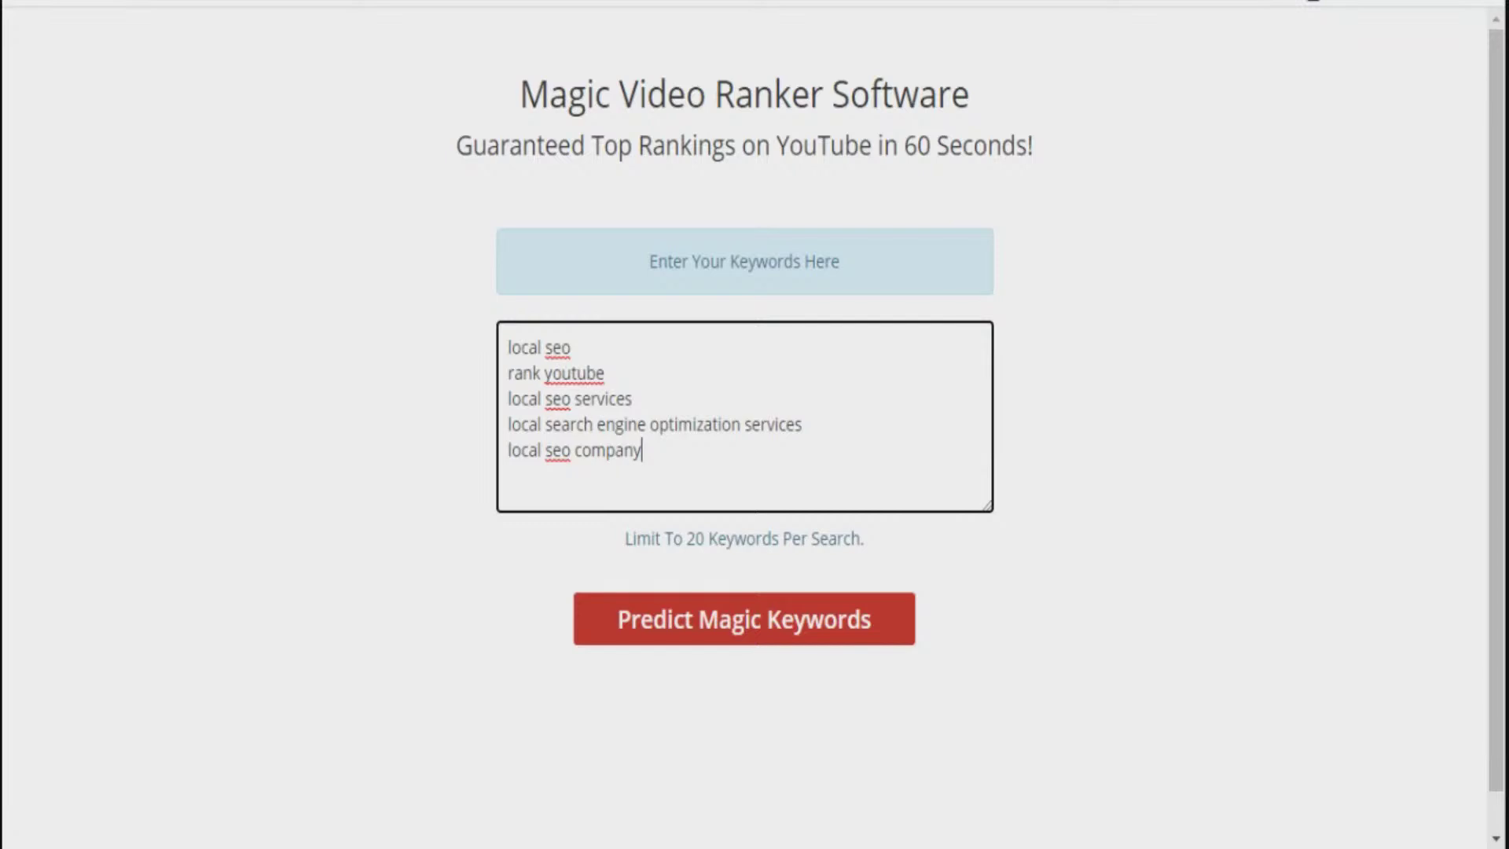
click(744, 619)
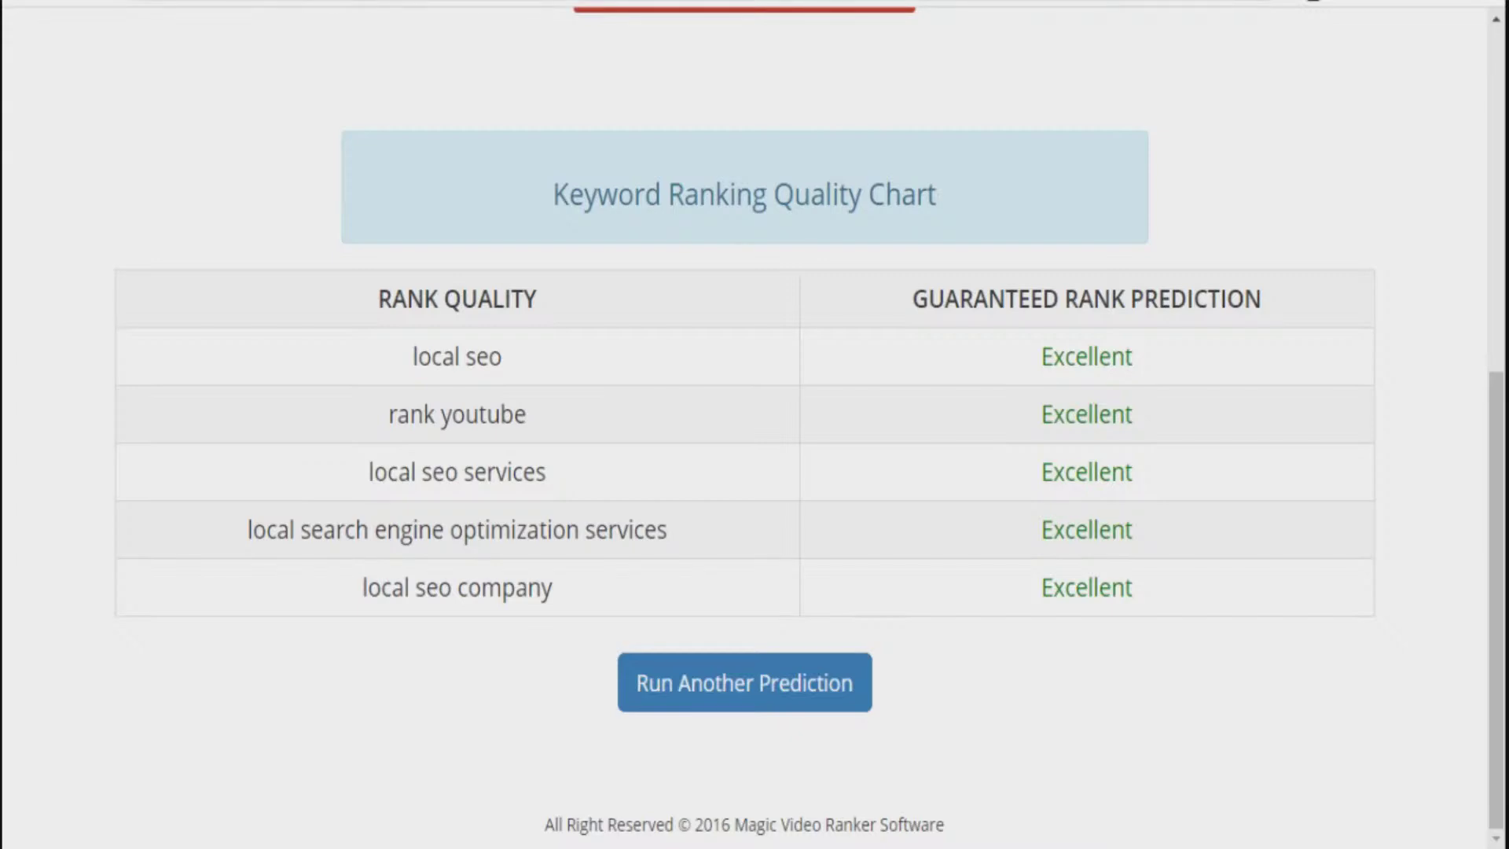
Step: Switch back to Google Ads Keyword Planner and sort the keyword ideas by competition, highest first, going to the start of the list
click(1375, 746)
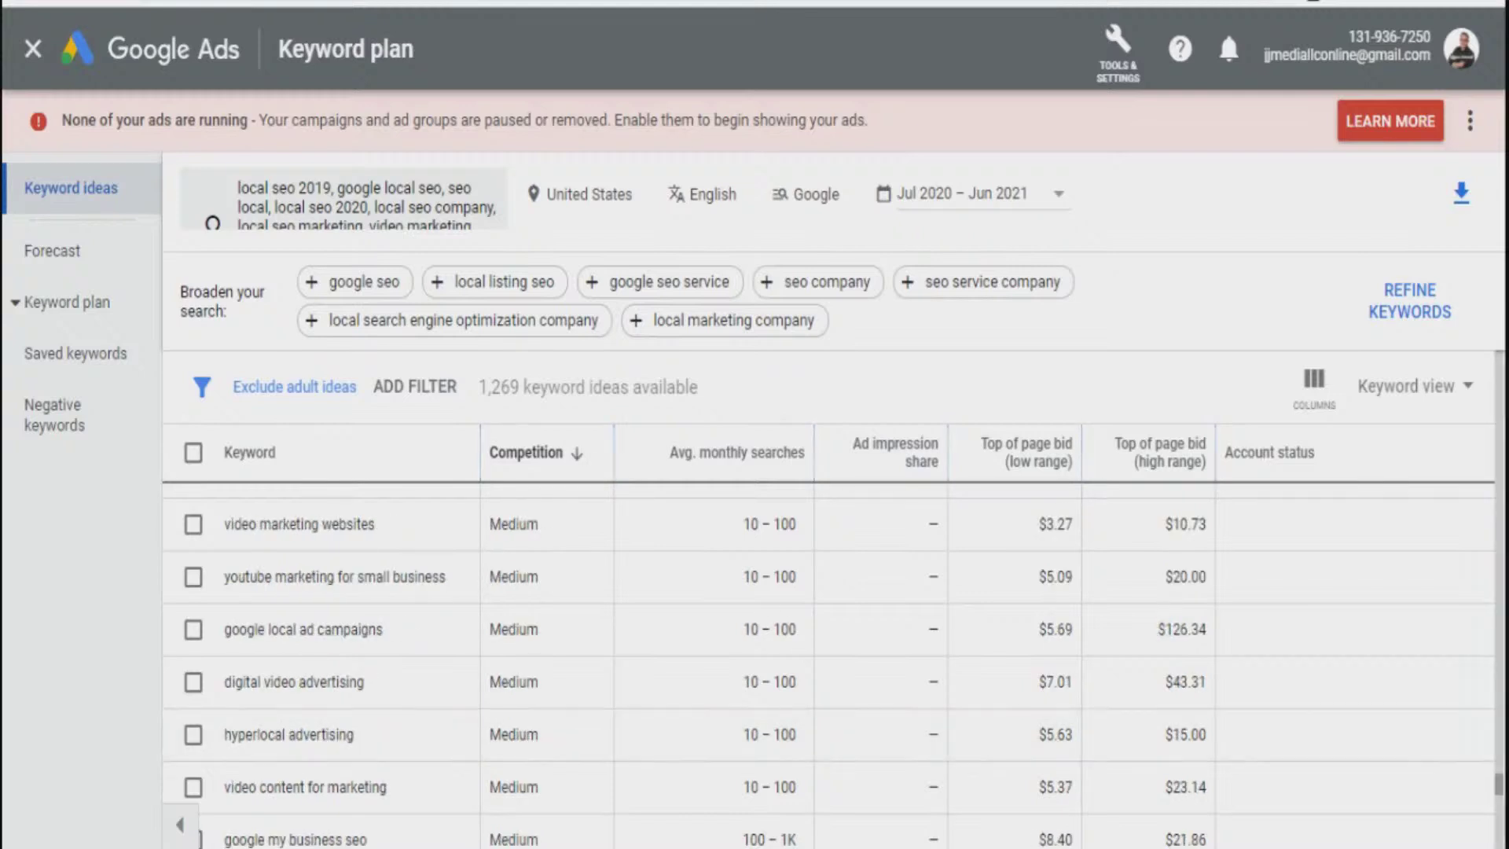
scroll(829, 666, up, 10)
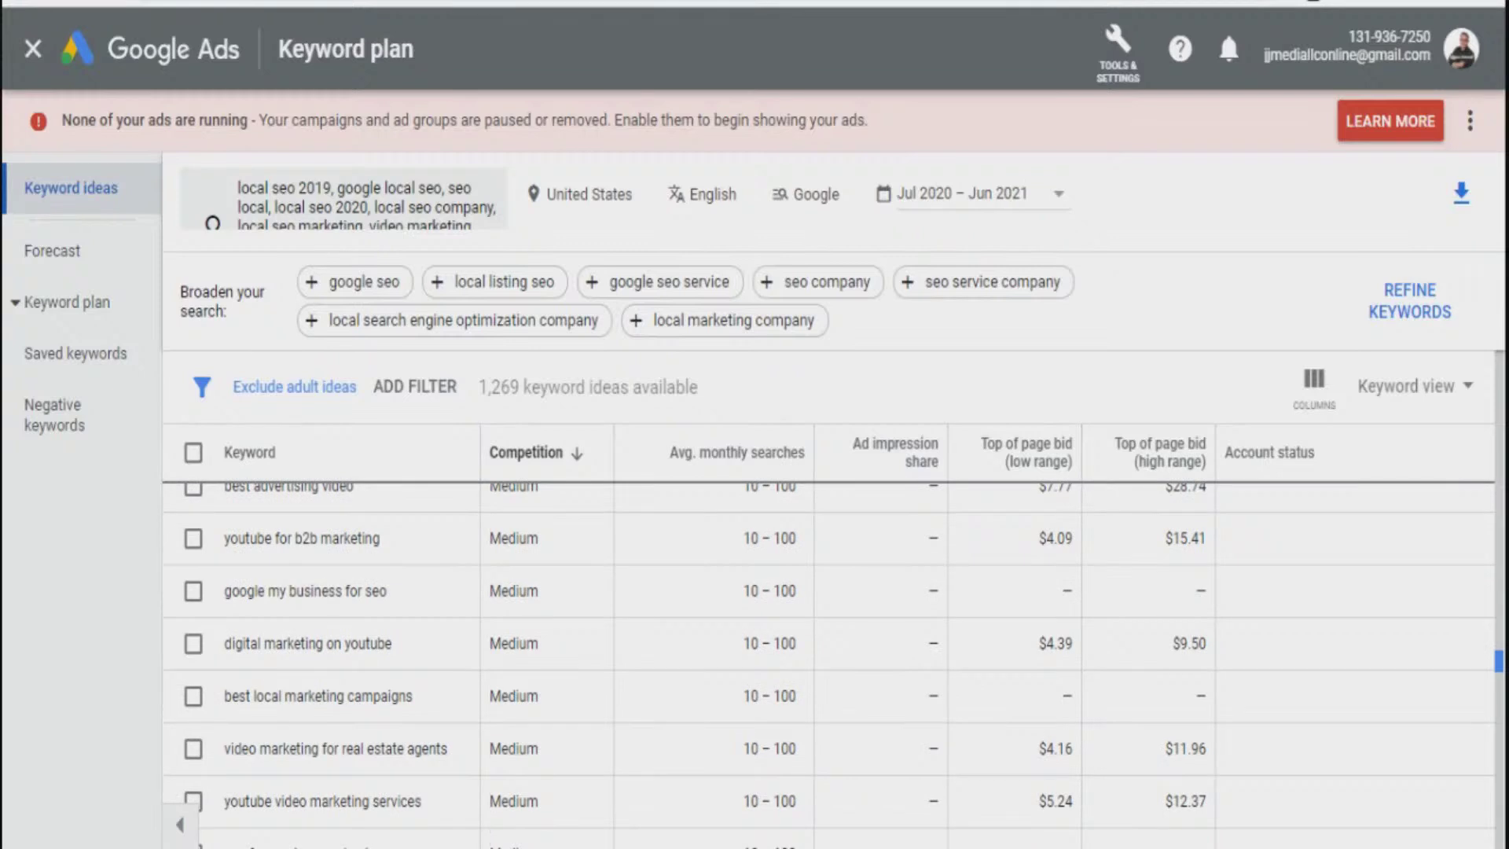
scroll(829, 665, up, 15)
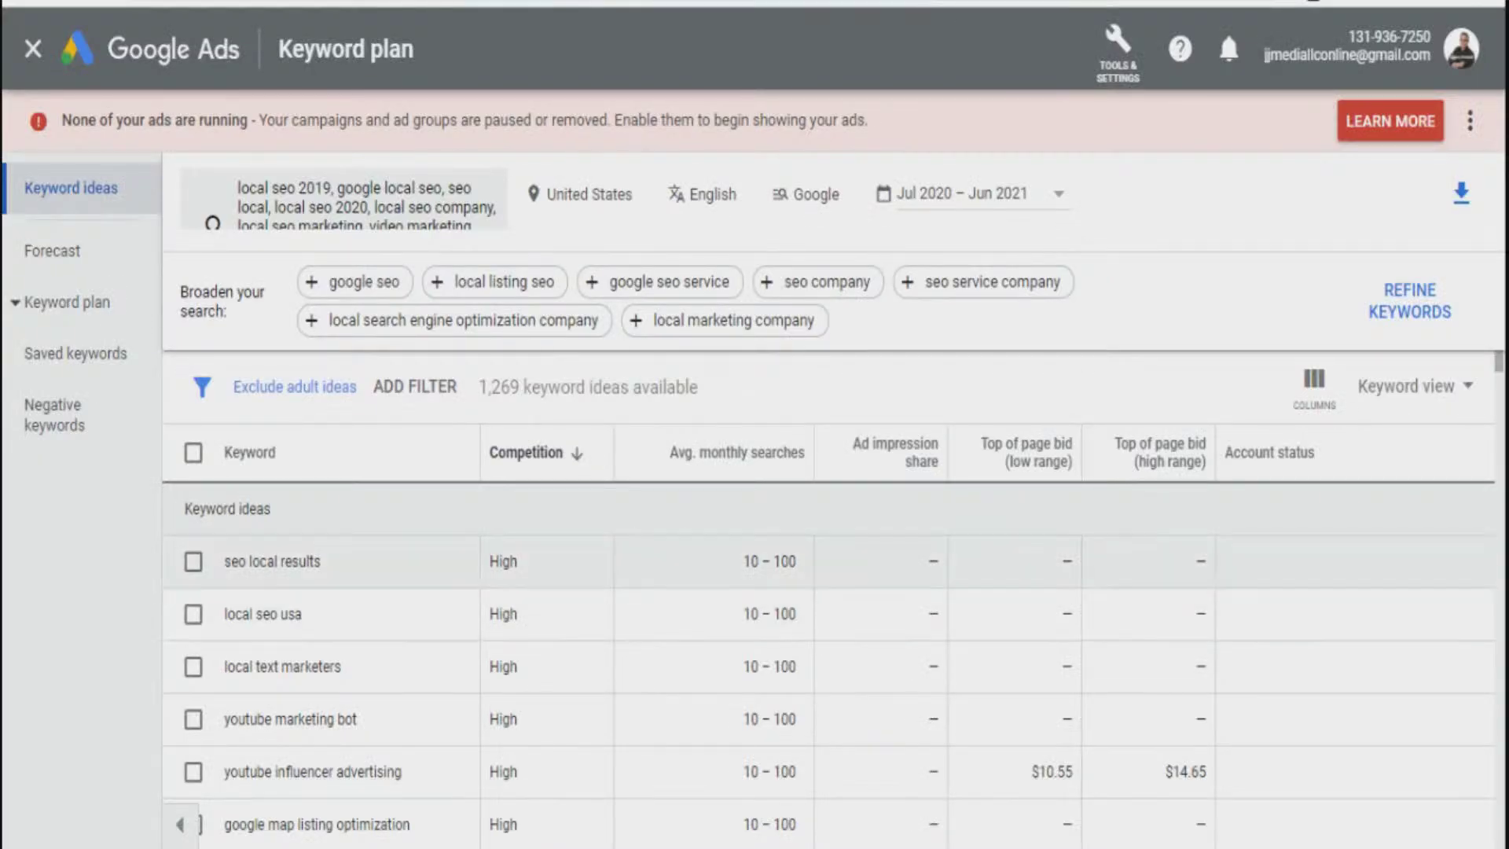
Step: Select the first five high-competition ideas, "seo local results" through "youtube influencer advertising", and copy them
click(193, 562)
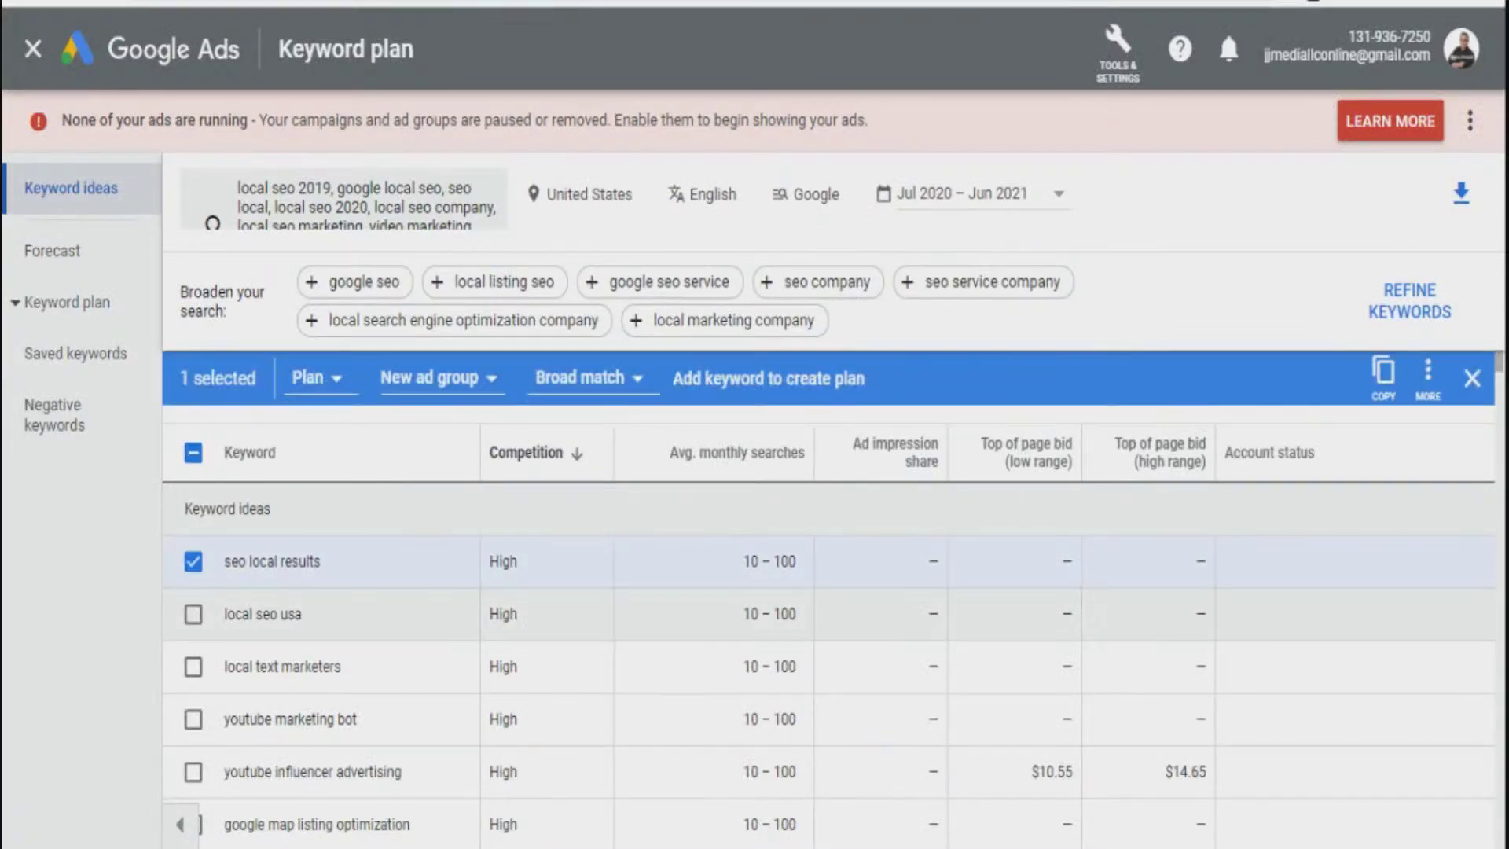
click(193, 614)
click(193, 667)
click(194, 719)
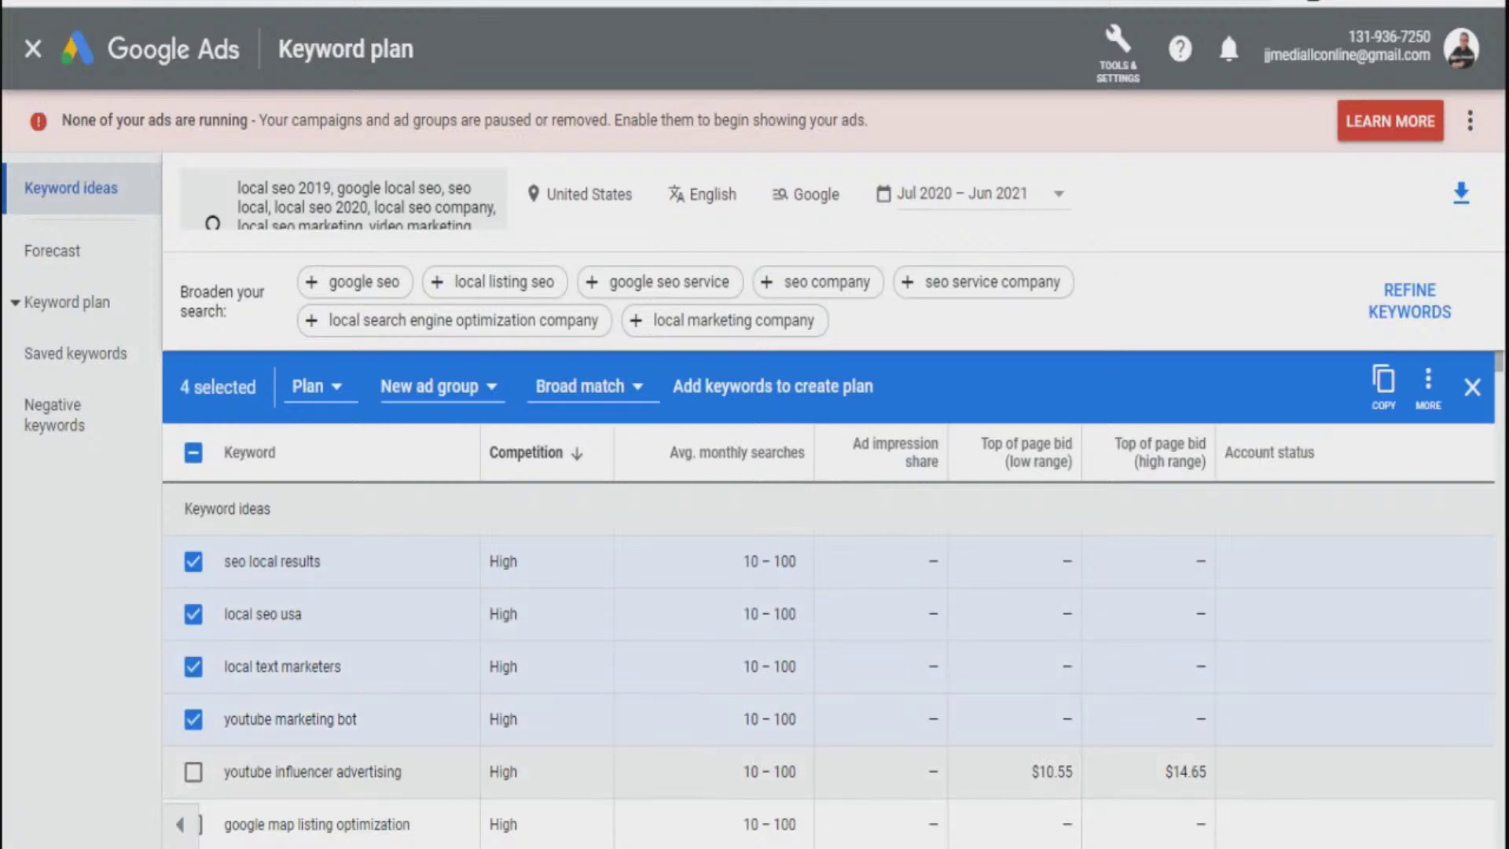
click(193, 772)
click(1383, 381)
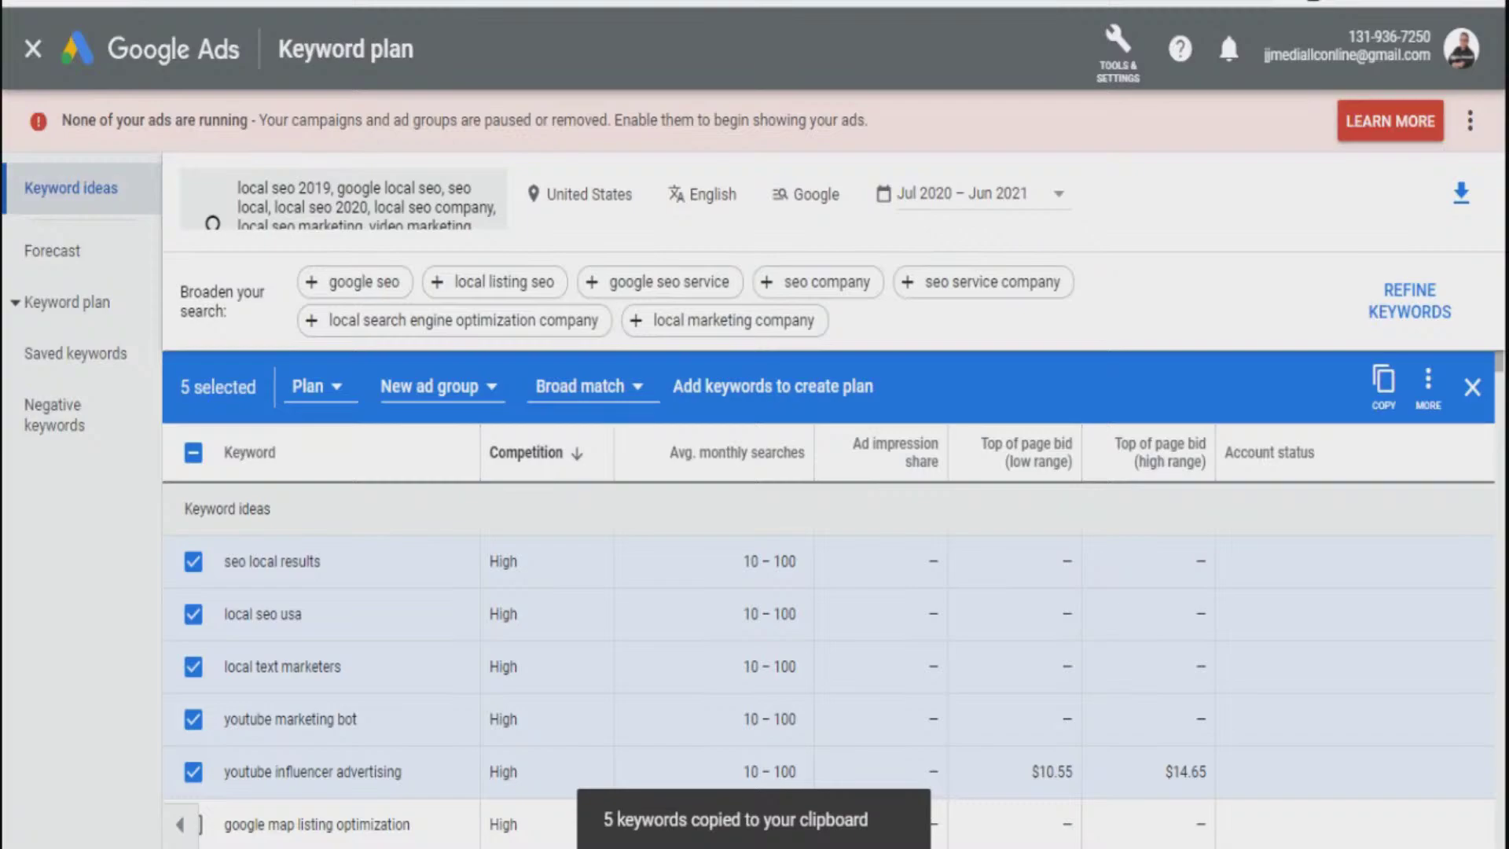
Step: Return to Magic Video Ranker Software and run another prediction with the five copied high-competition keywords
key(ctrl+Tab)
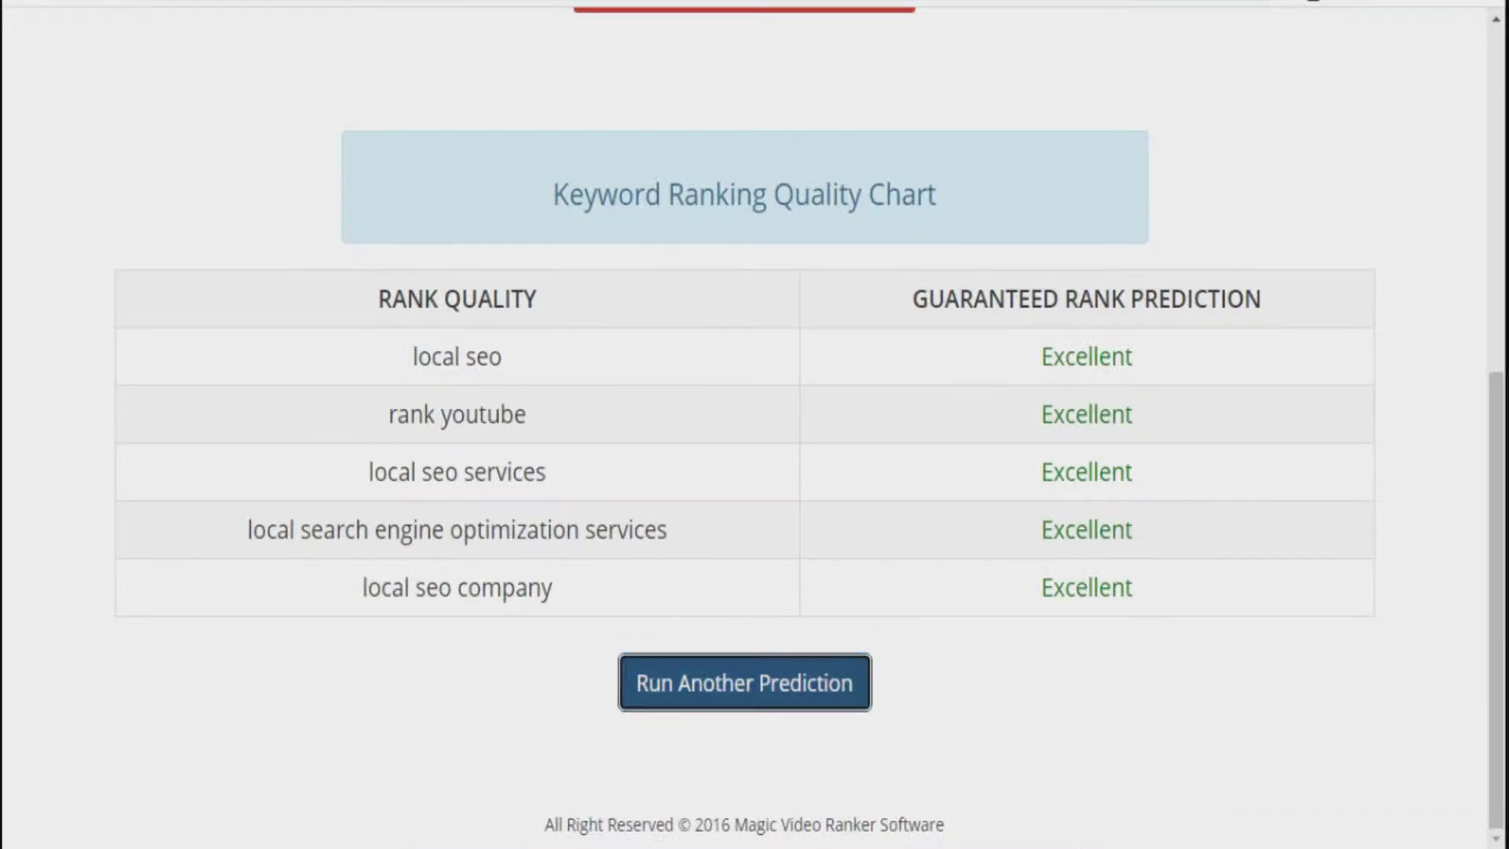
click(744, 681)
click(766, 367)
right_click(766, 368)
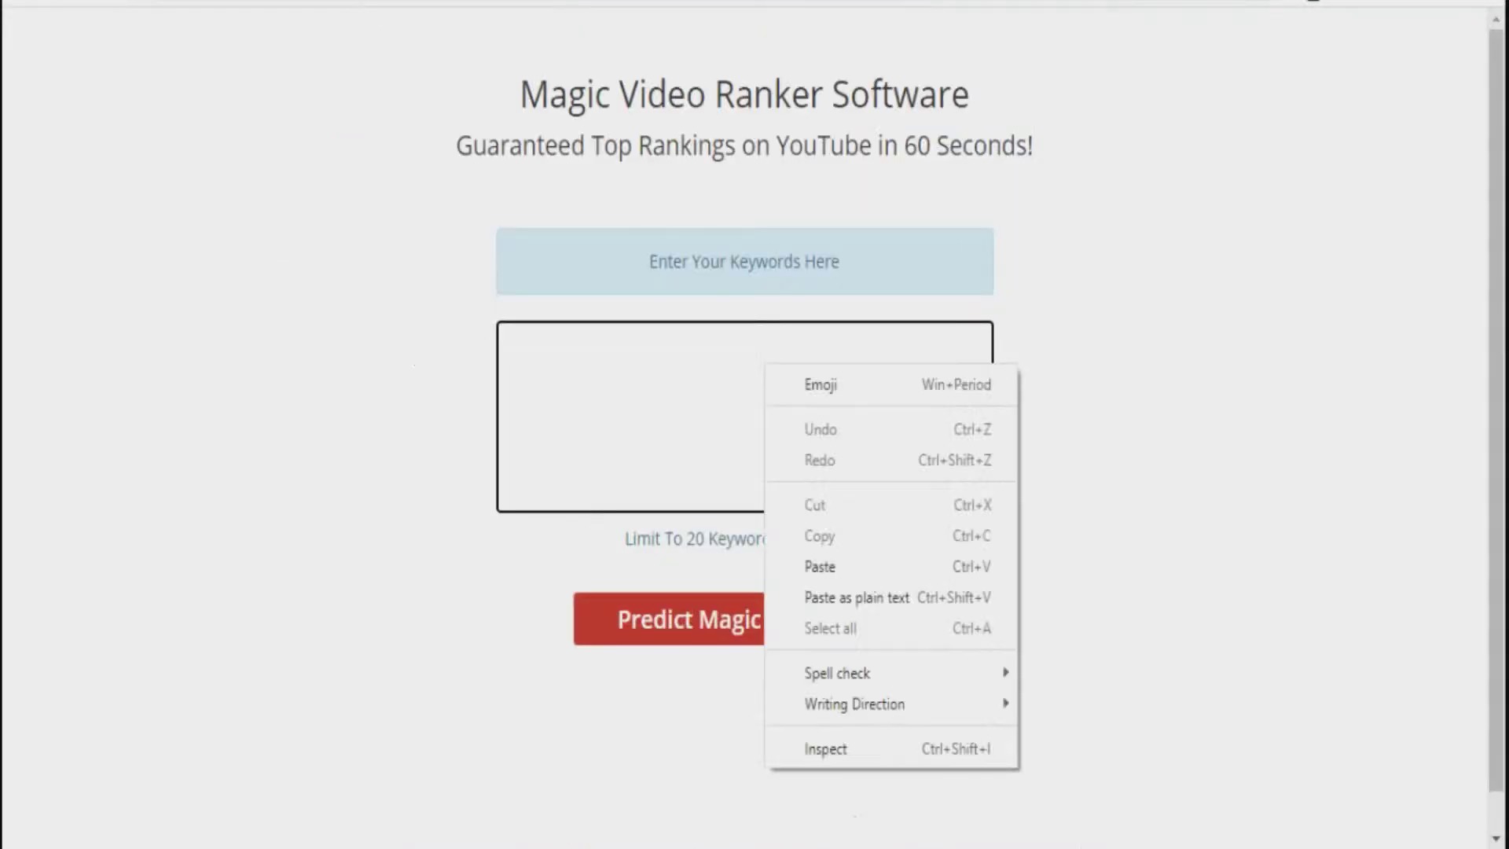
click(794, 564)
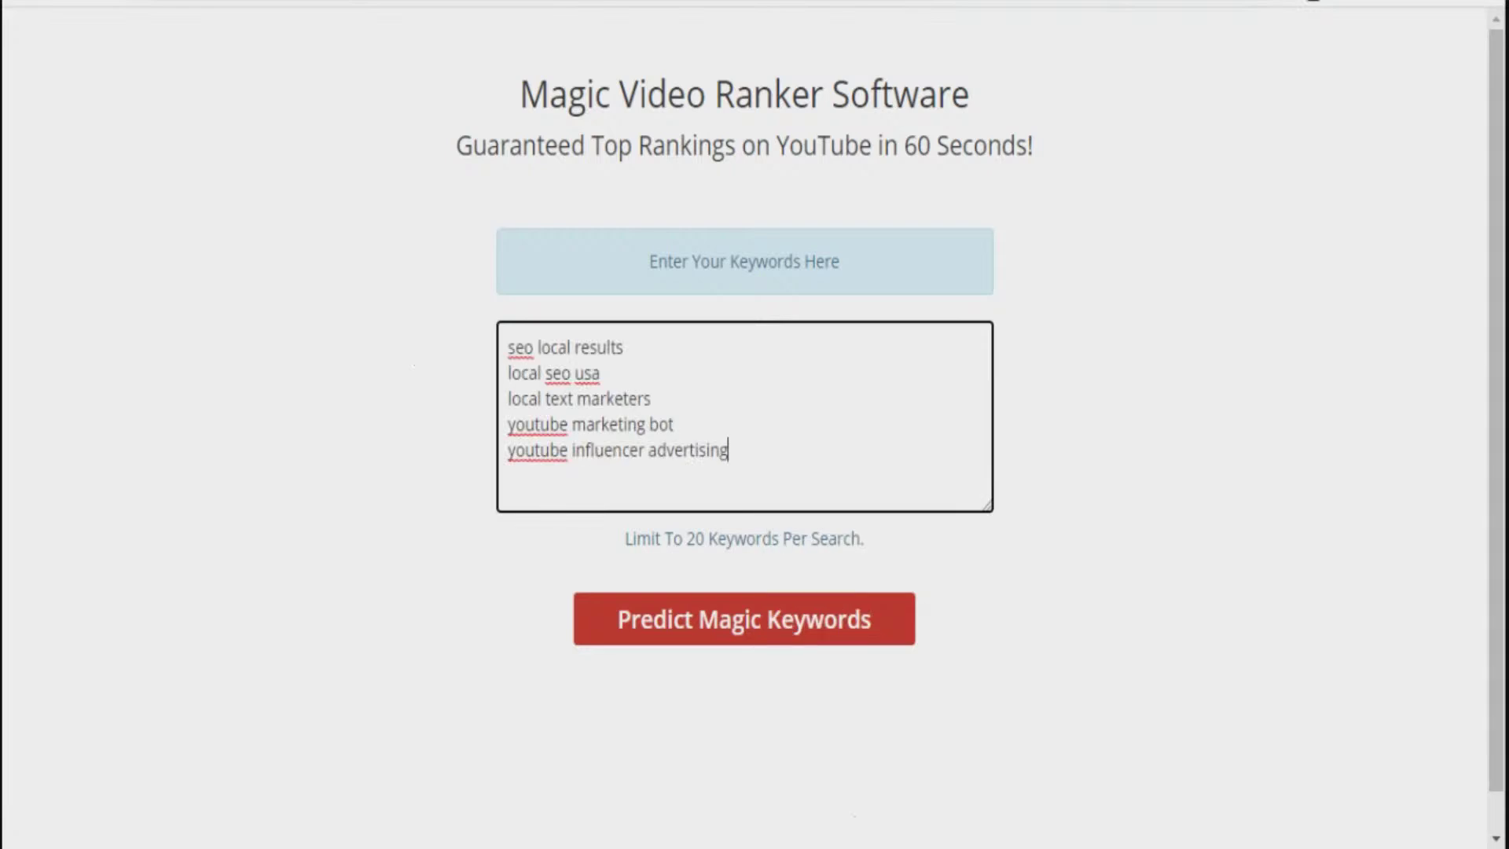
click(745, 619)
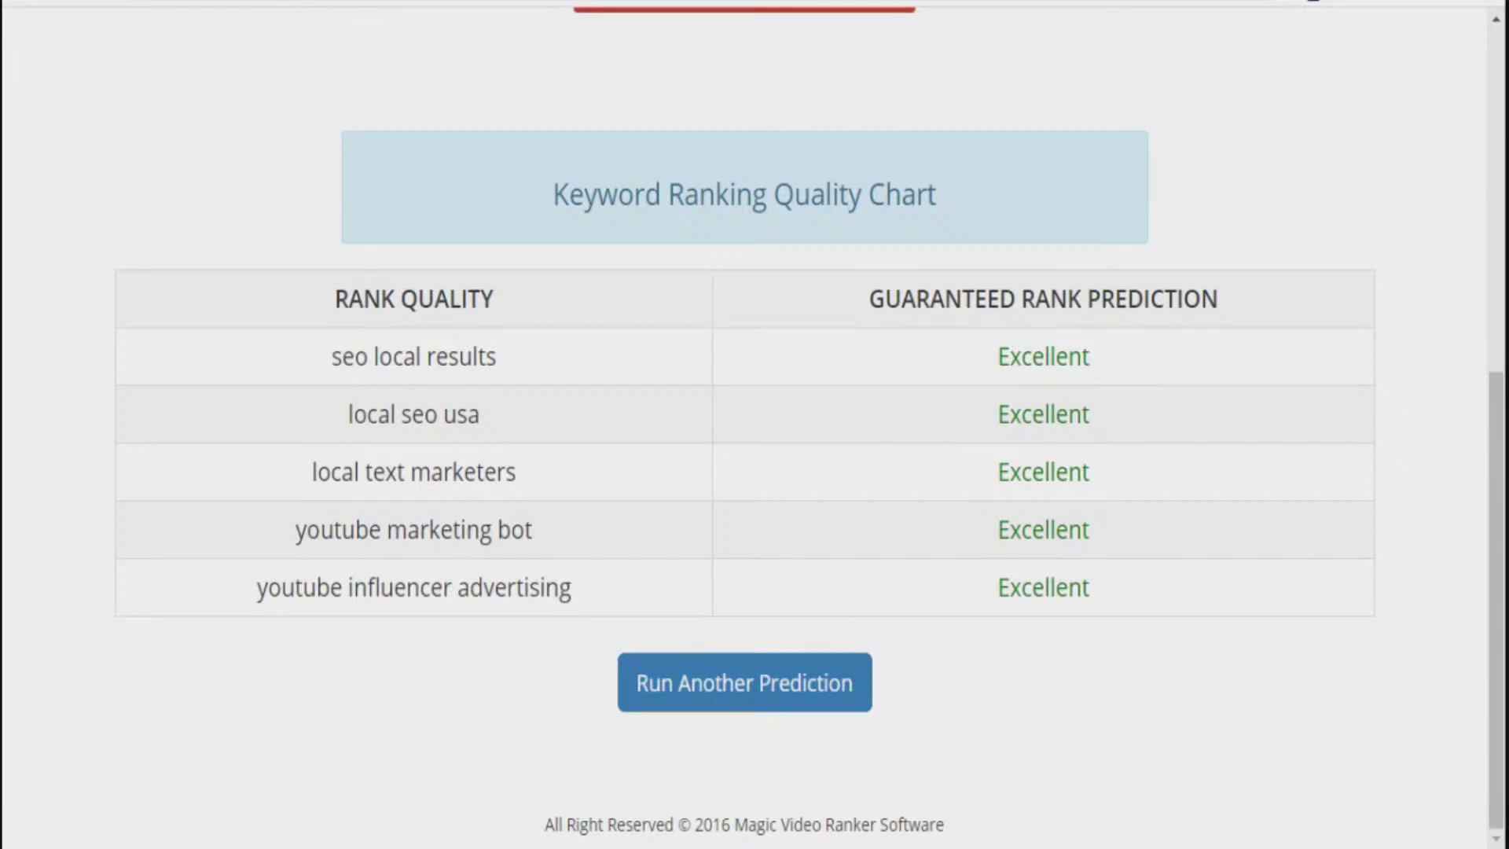
Step: Copy all five keyword rows with their rank predictions from the Keyword Ranking Quality Chart
drag(331, 356, 1090, 588)
right_click(977, 582)
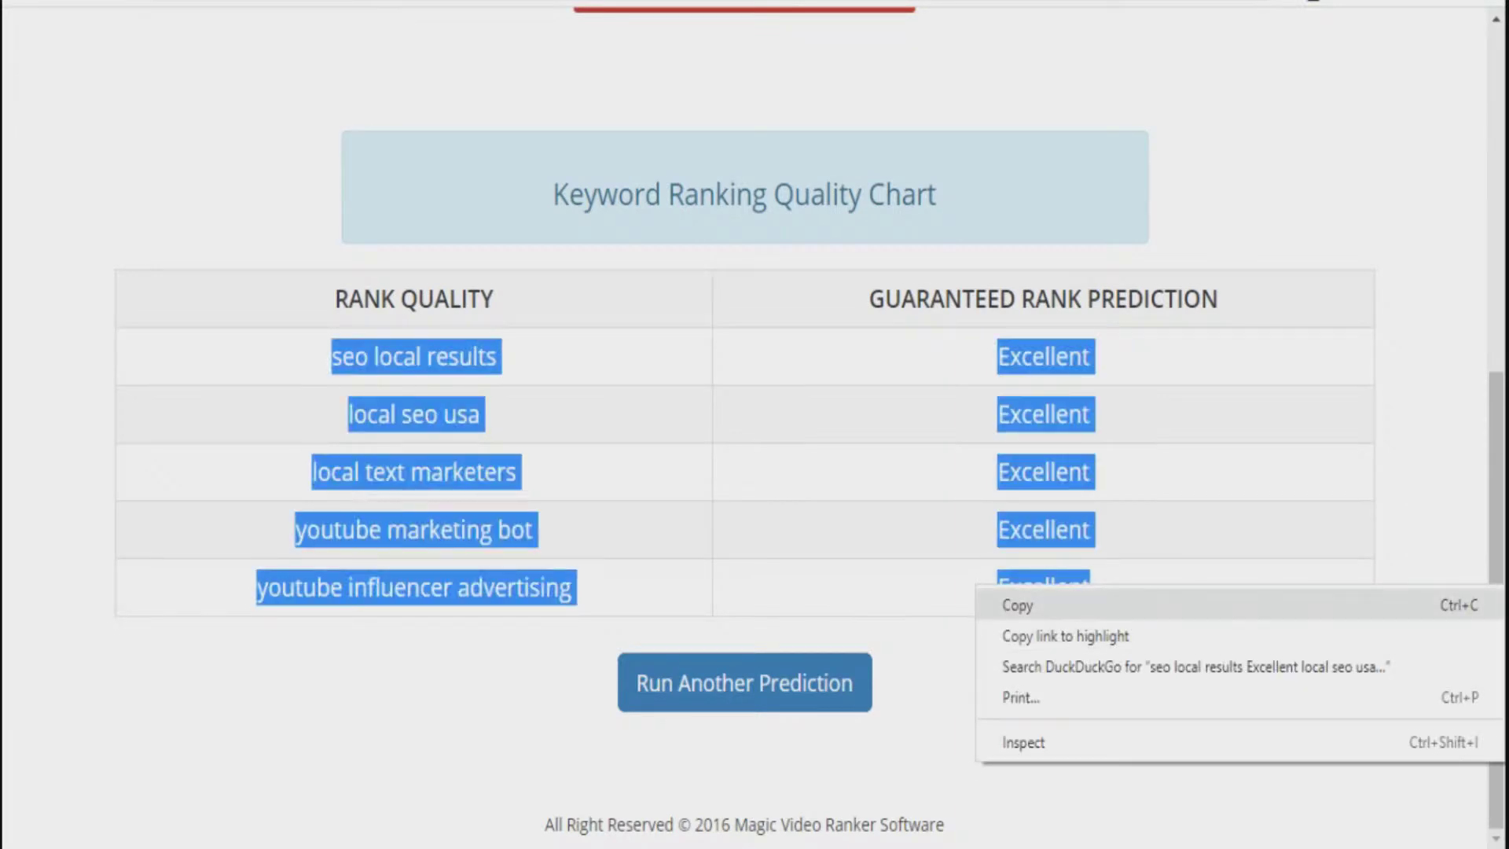
click(1013, 603)
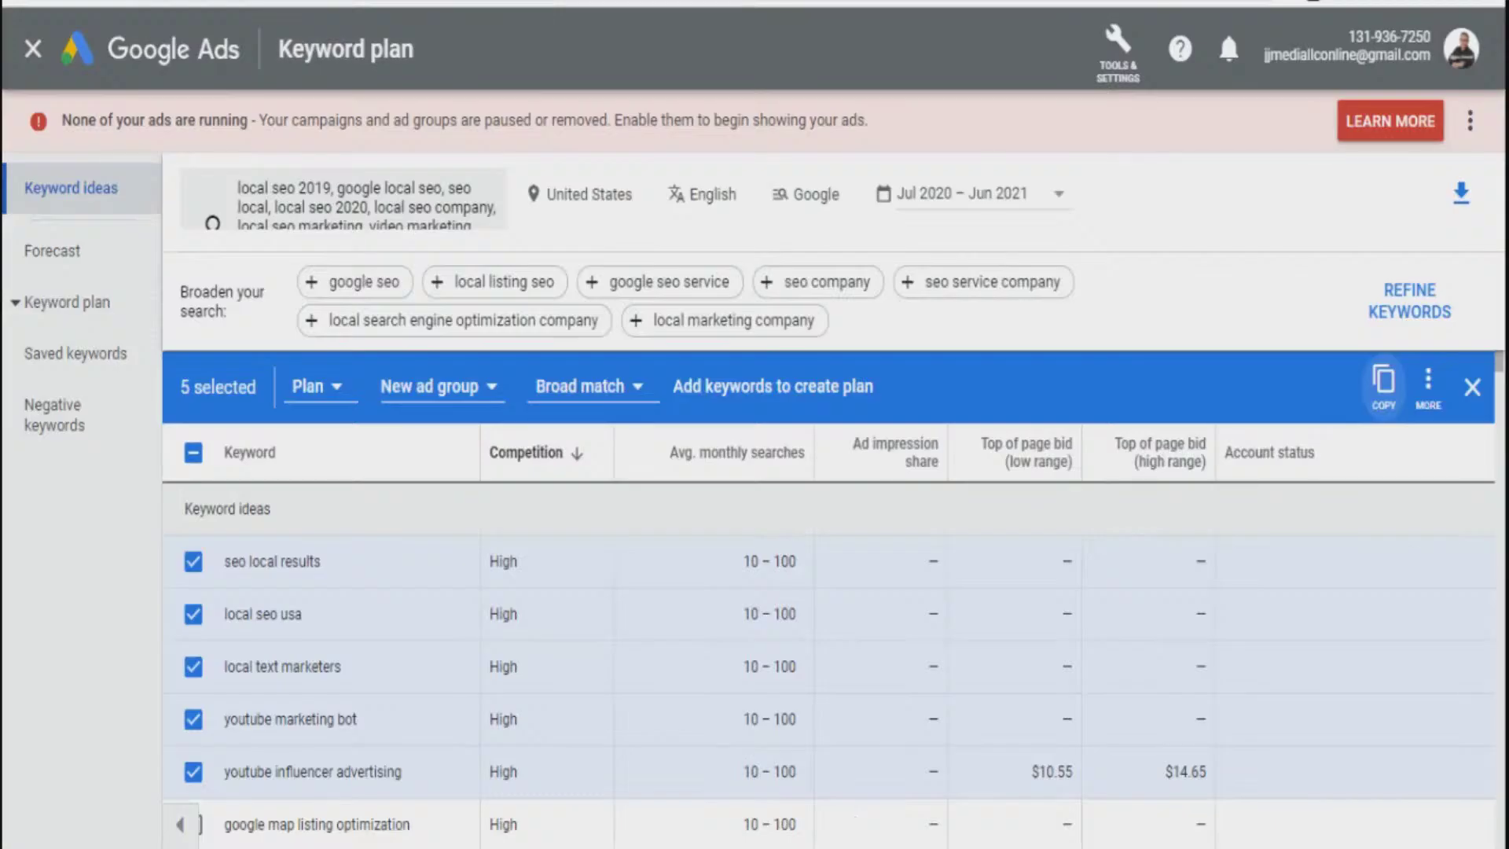
Step: Switch to Notepad and paste the copied keyword rows on a new line below the "*keywords min 1K search*" list
mouse_move(1219, 829)
click(1335, 747)
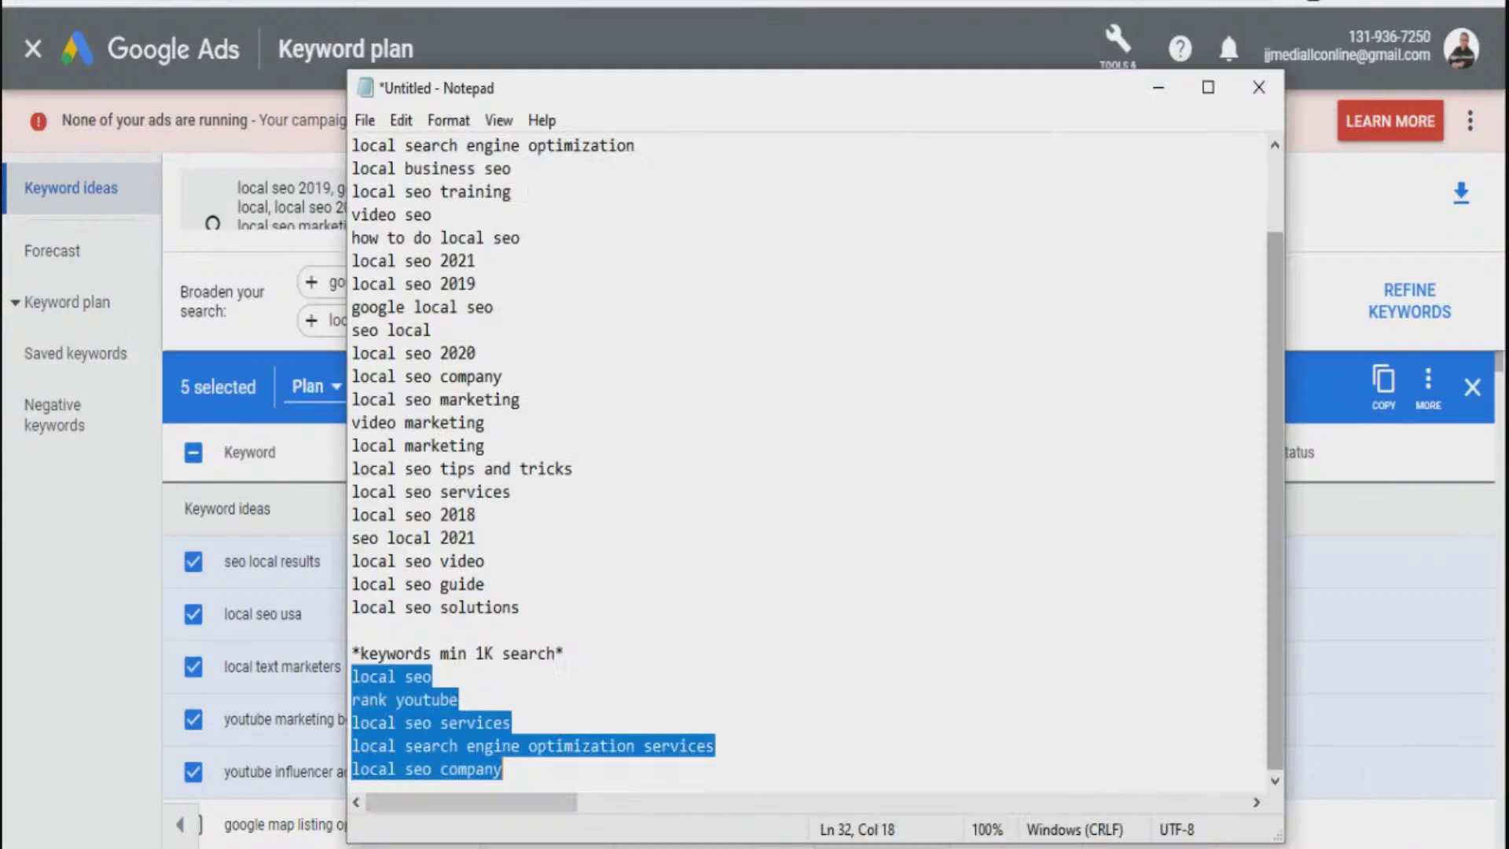
key(Right)
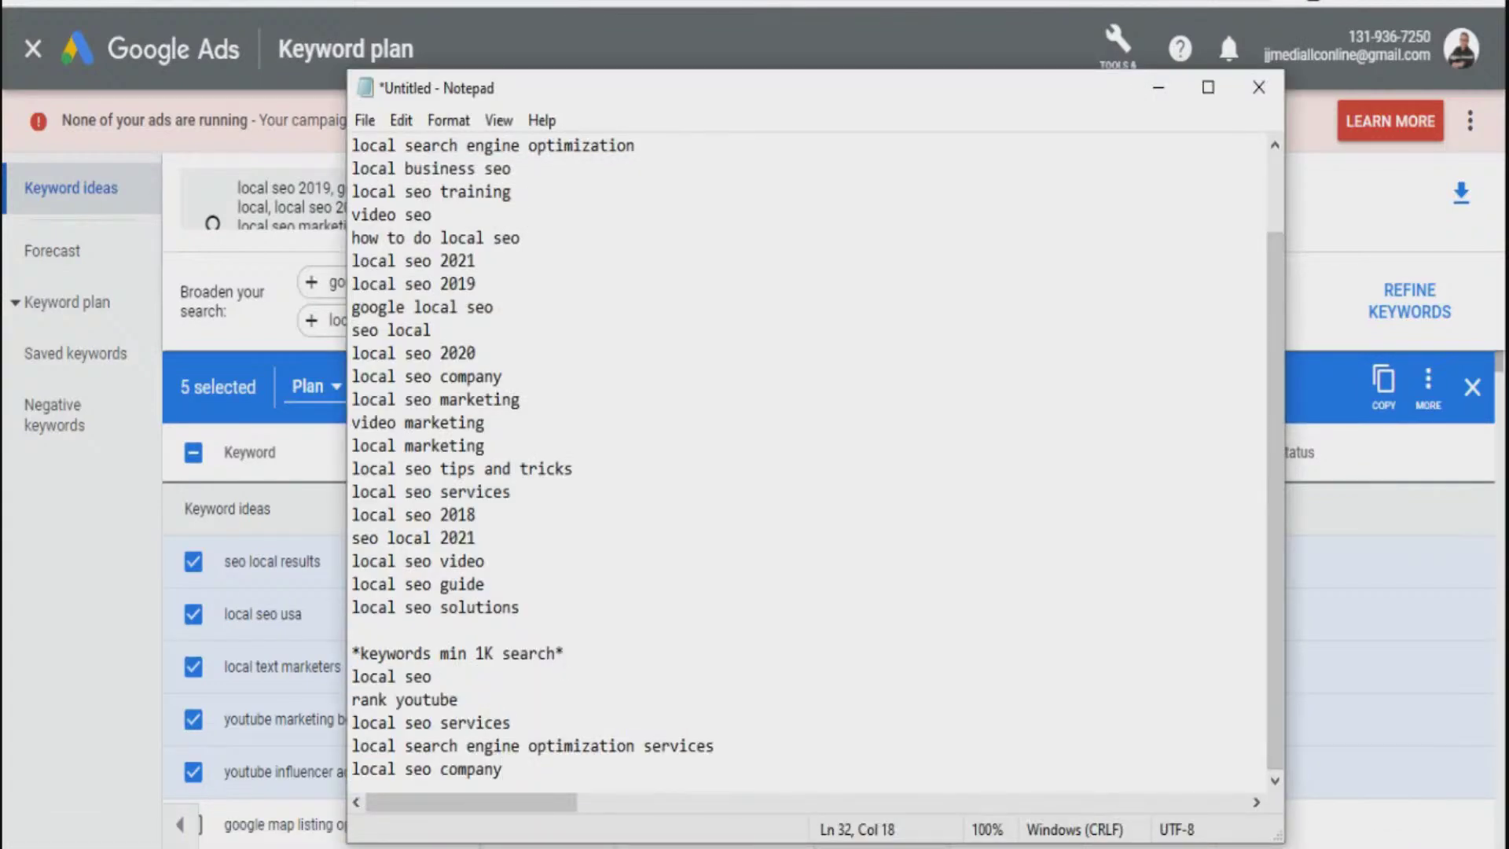
key(Return)
right_click(380, 757)
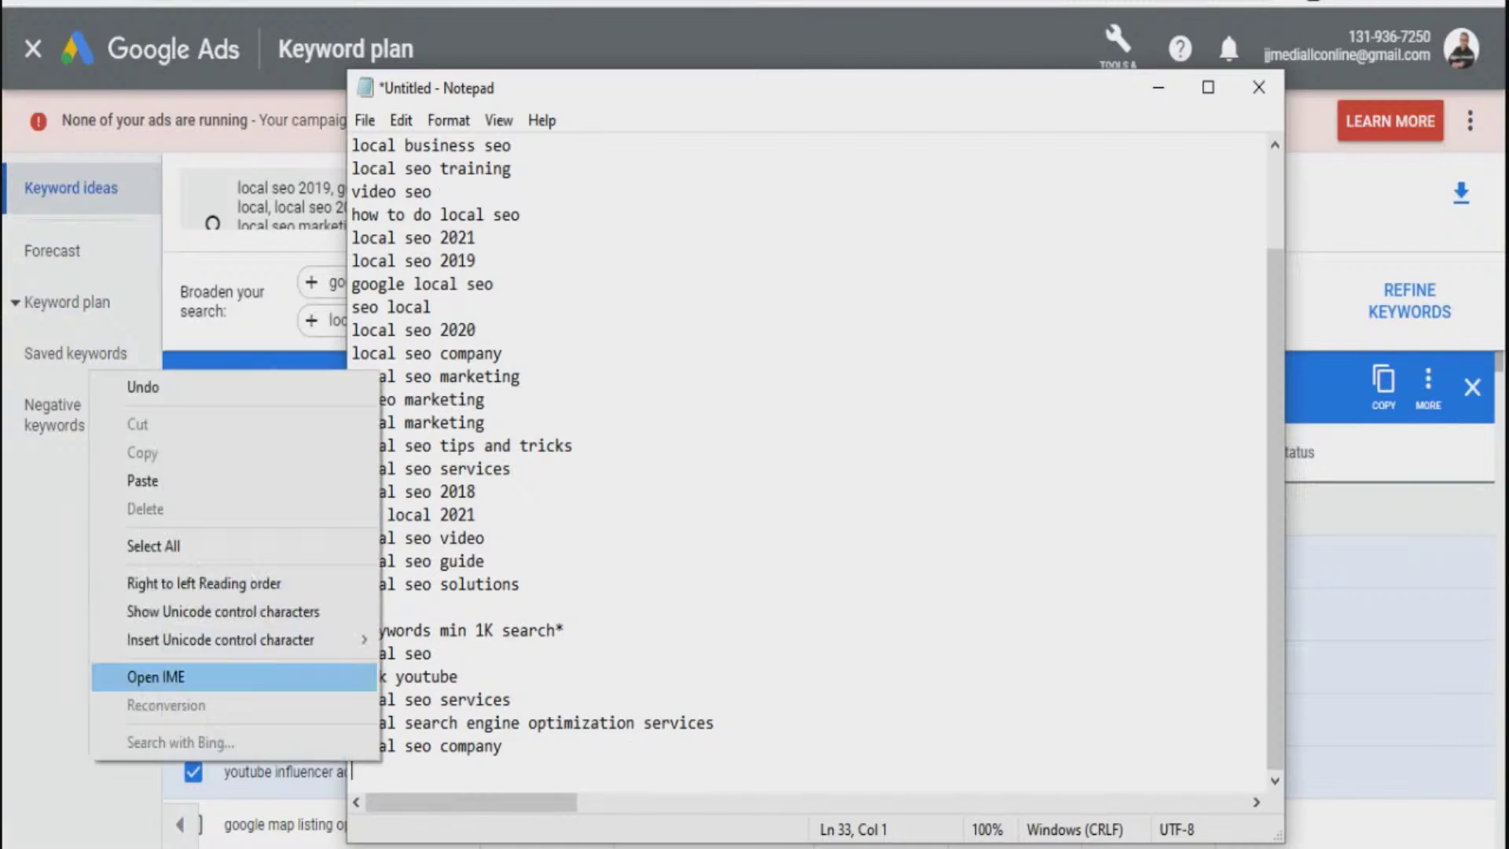
click(143, 481)
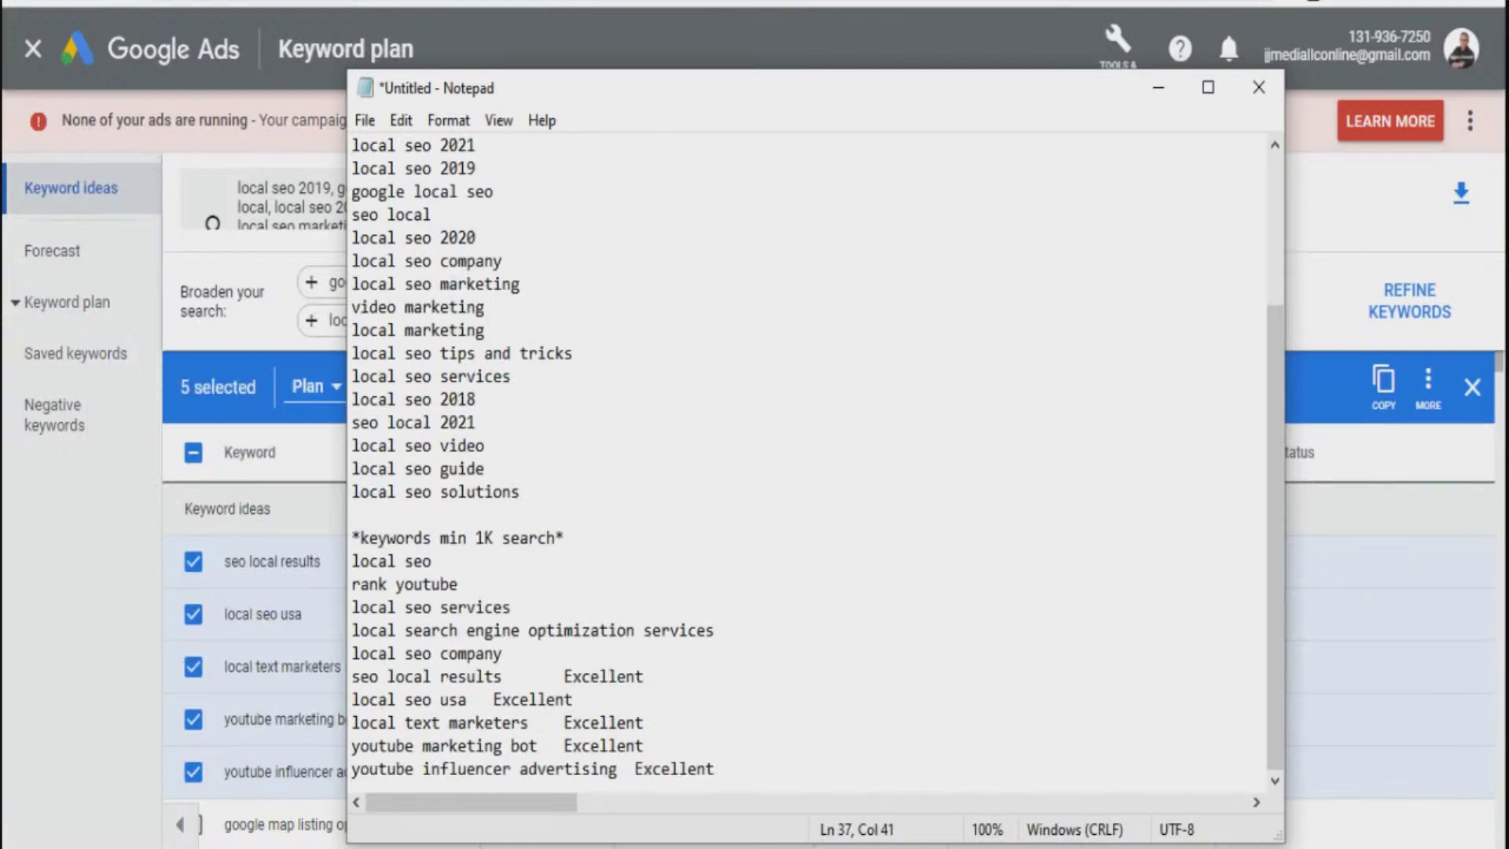
Step: Remove the "Excellent" ratings and the spacing before them from all five pasted keyword lines
drag(503, 677, 644, 676)
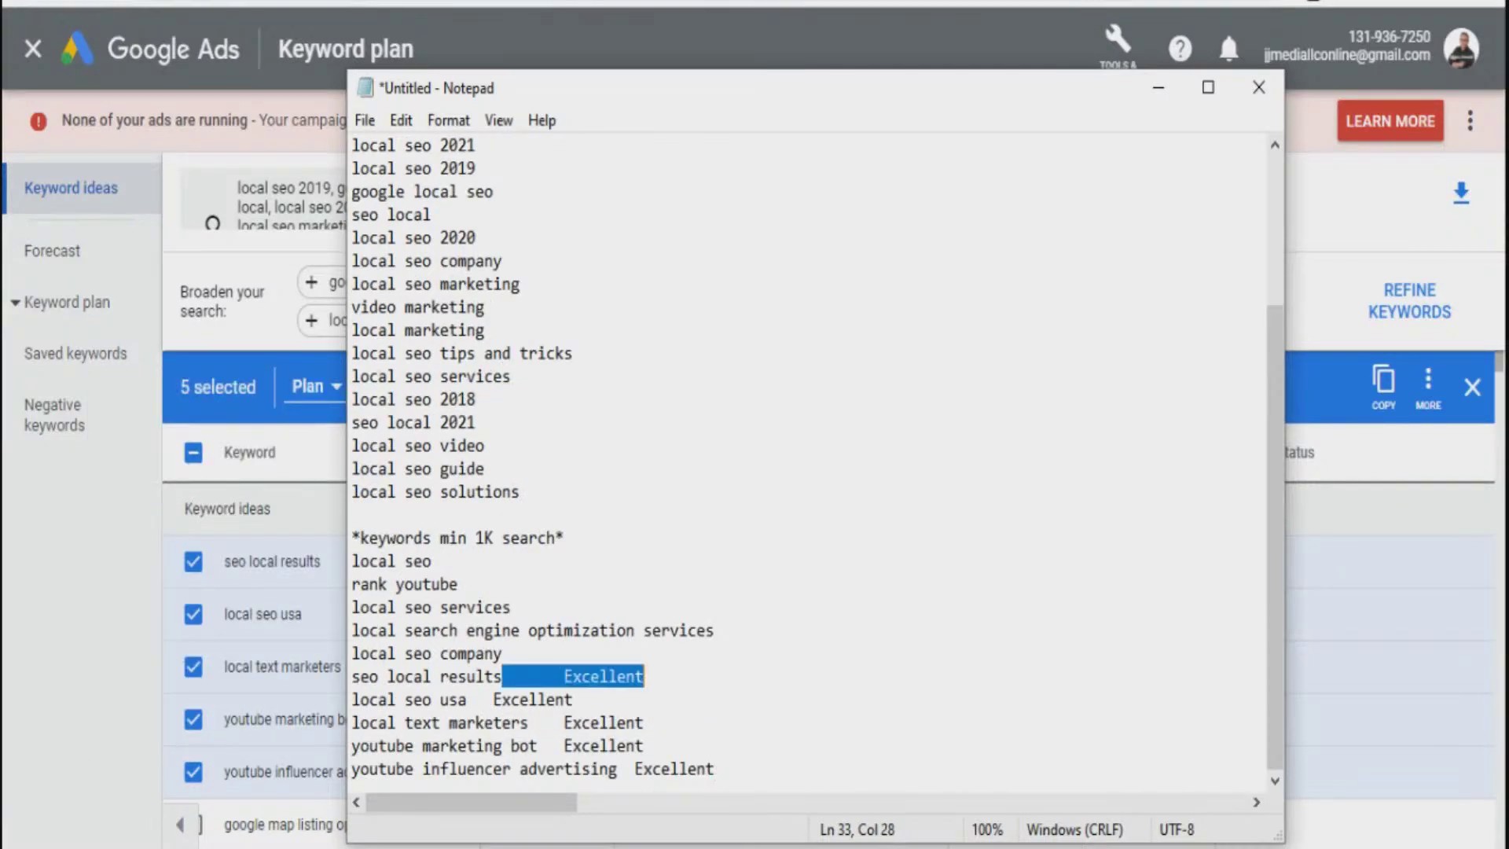
key(BackSpace)
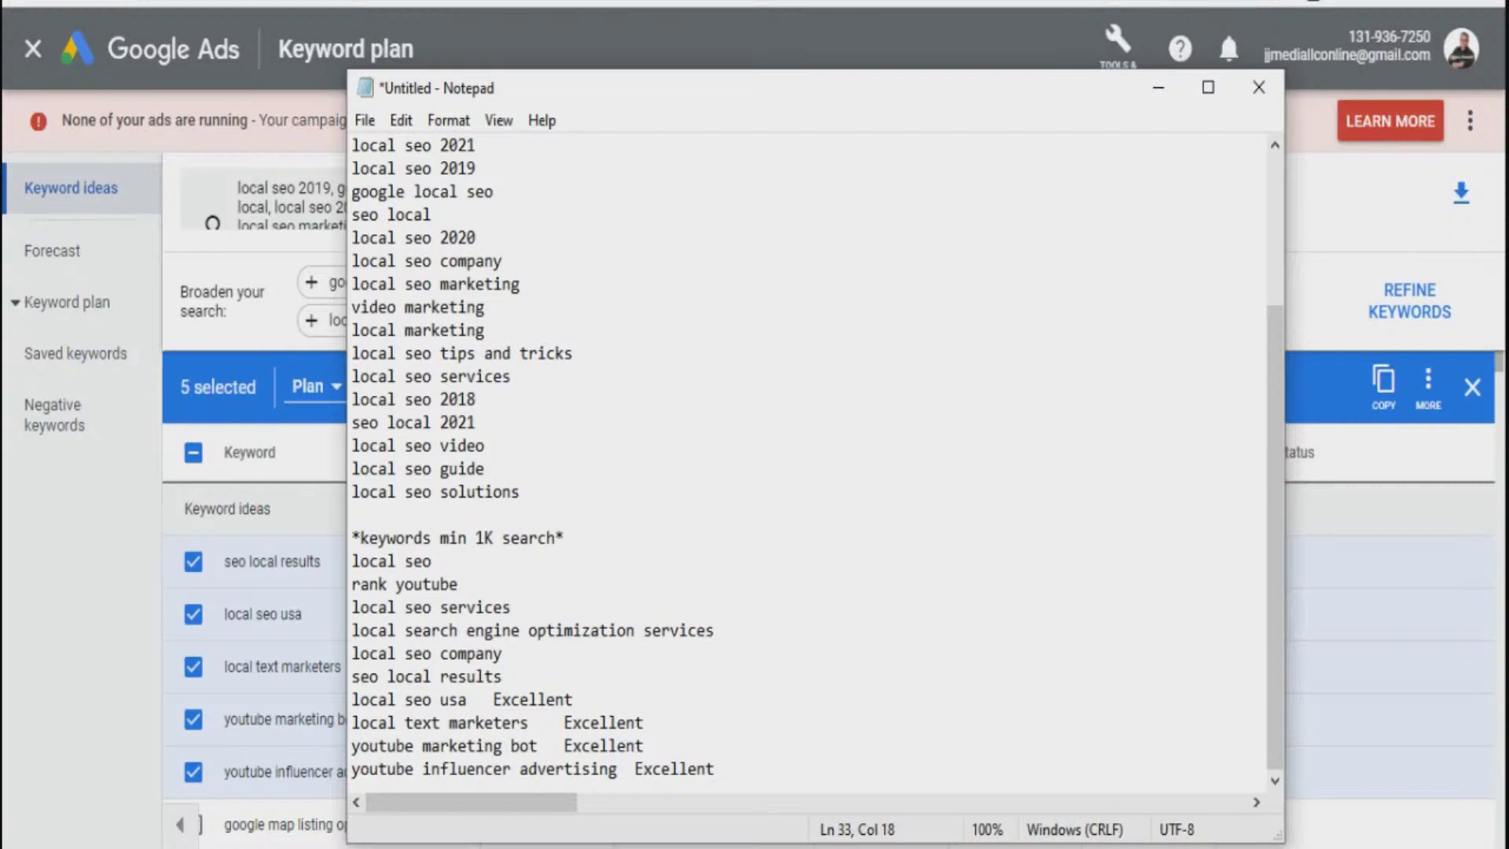
drag(467, 699, 644, 722)
key(BackSpace)
key(BackSpace)
drag(538, 746, 715, 769)
key(BackSpace)
key(BackSpace)
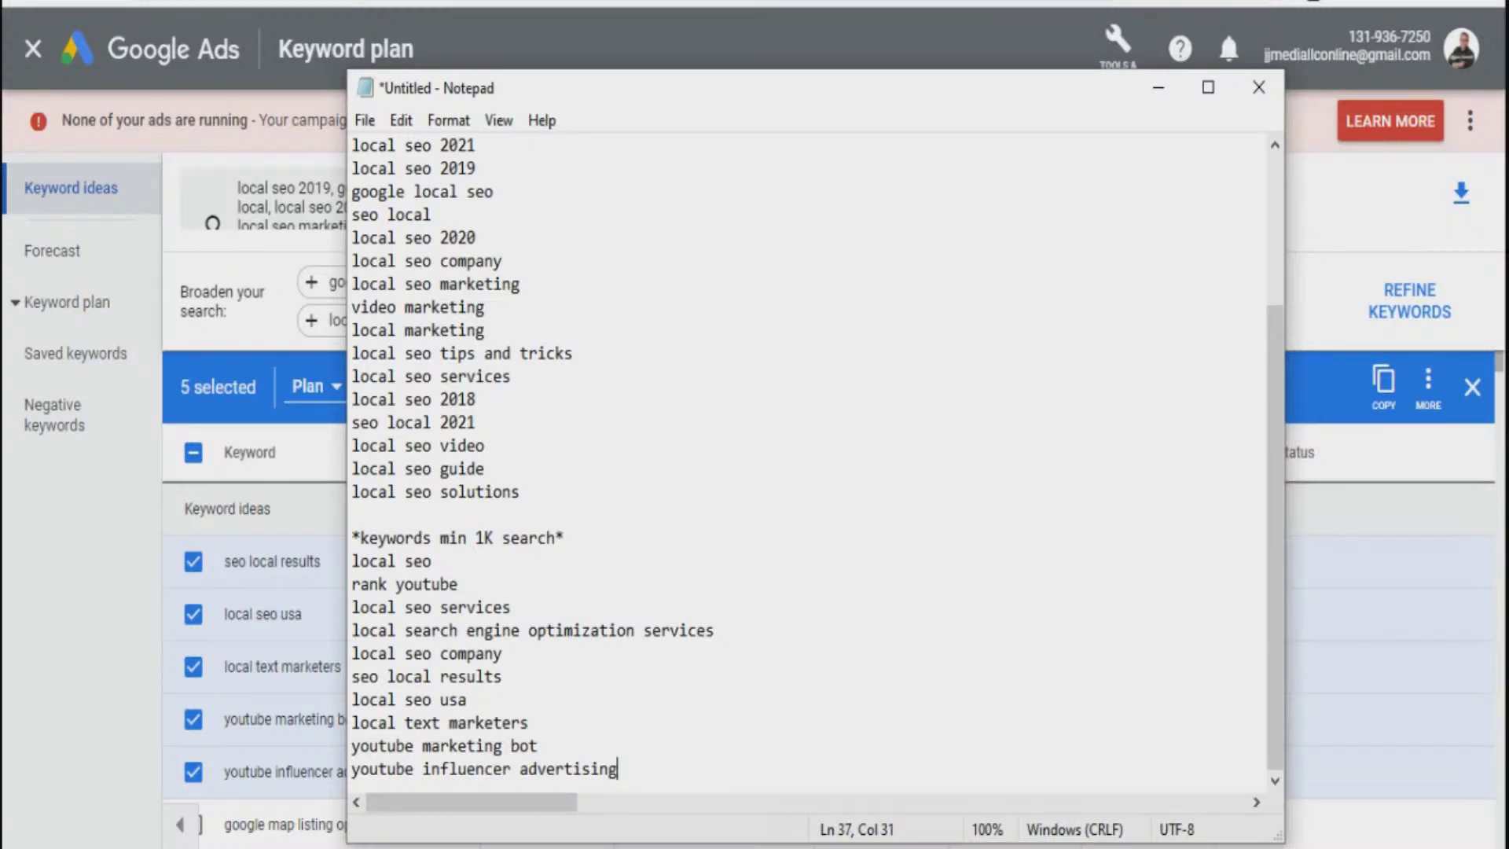
Step: Delete the "youtube marketing bot" line from the Notepad keyword list
key(Up)
key(shift+Left)
key(shift+Left)
key(shift+Left)
key(shift+Left)
key(shift+Left)
key(shift+Left)
key(shift+Left)
key(shift+Left)
key(shift+Left)
key(shift+Home)
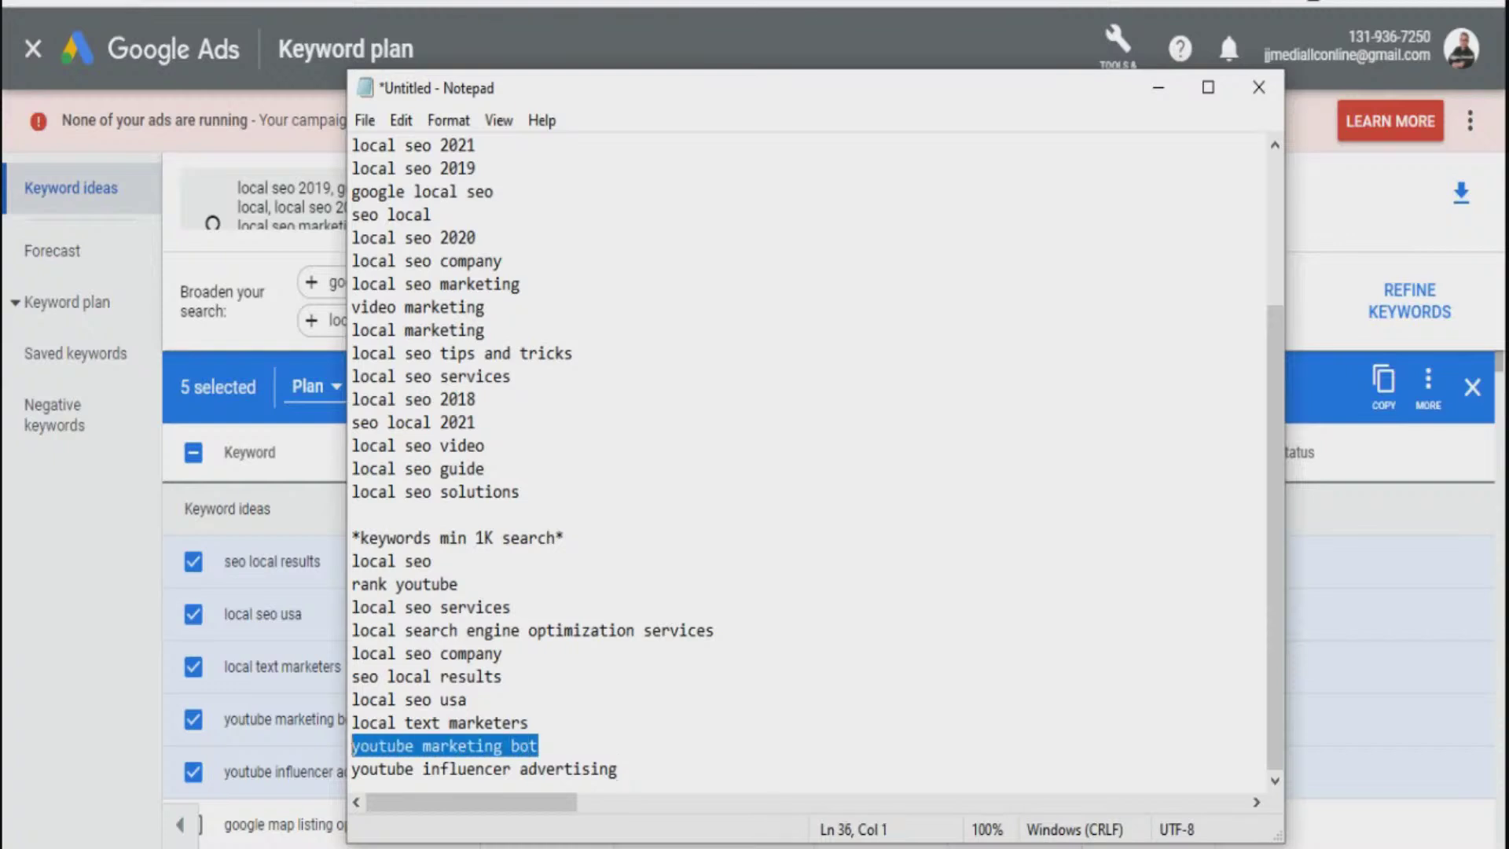
key(BackSpace)
key(BackSpace)
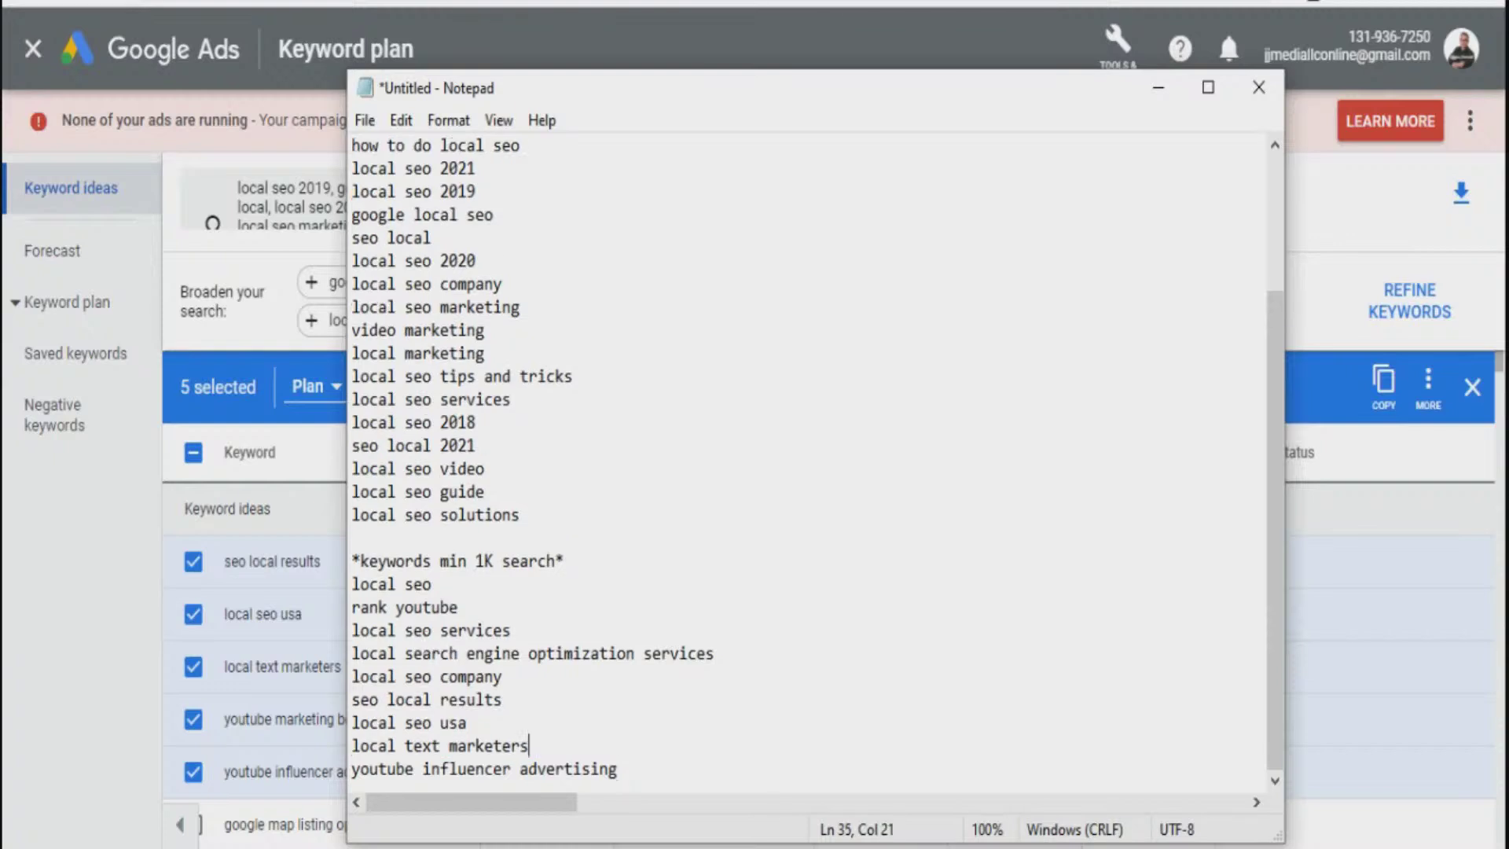
Step: Select and copy all keywords below the "*keywords min 1K search*" heading, from "local seo" through "youtube influencer advertising"
key(ctrl+End)
key(shift+Up)
key(shift+Up)
key(shift+Up)
key(shift+Up)
key(shift+Up)
key(shift+Up)
key(shift+Up)
key(shift+Up)
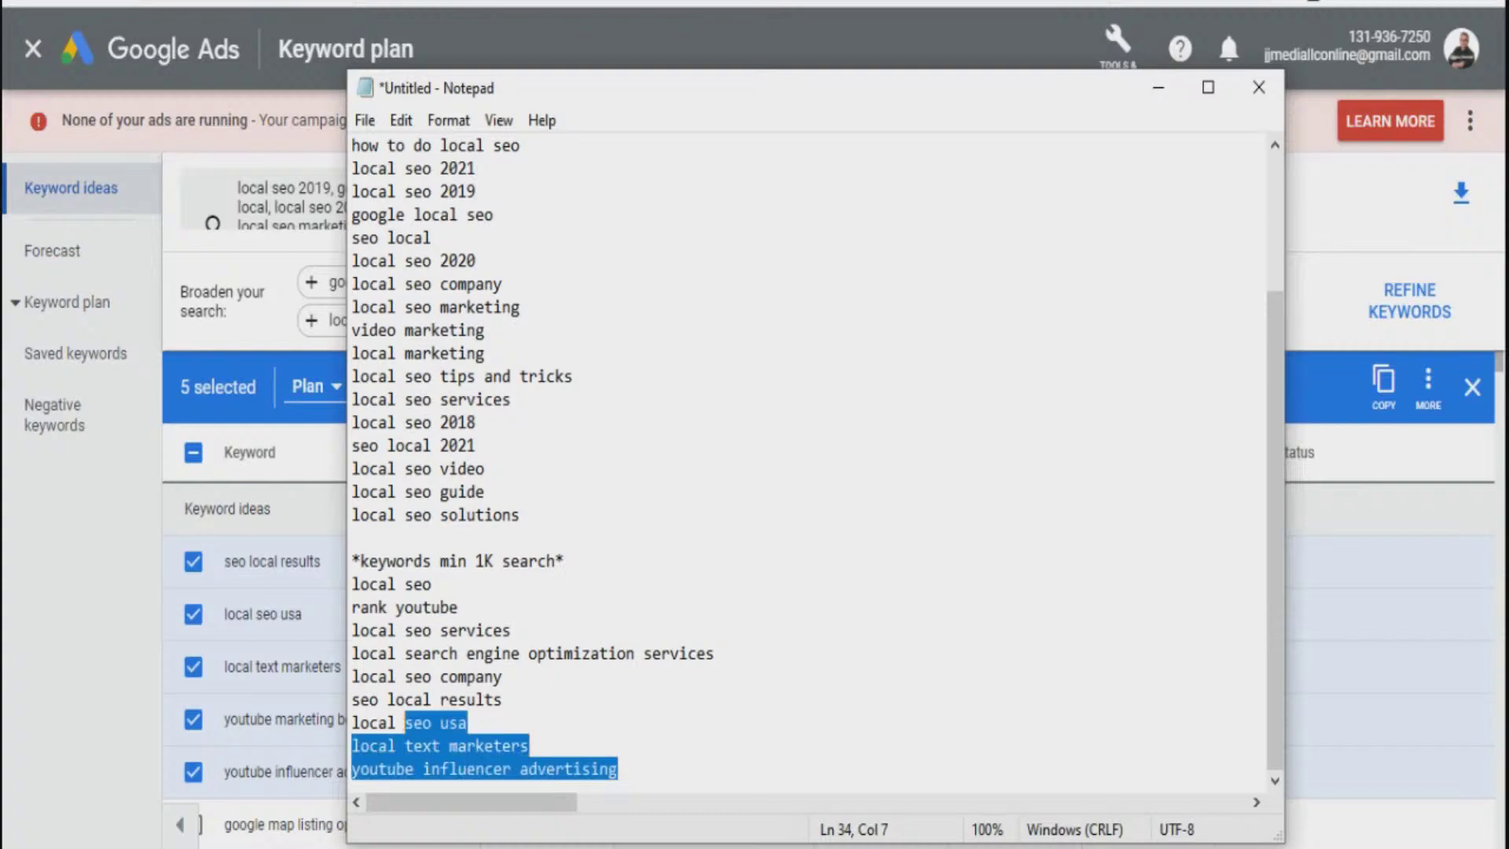
key(shift+Home)
right_click(422, 231)
click(236, 312)
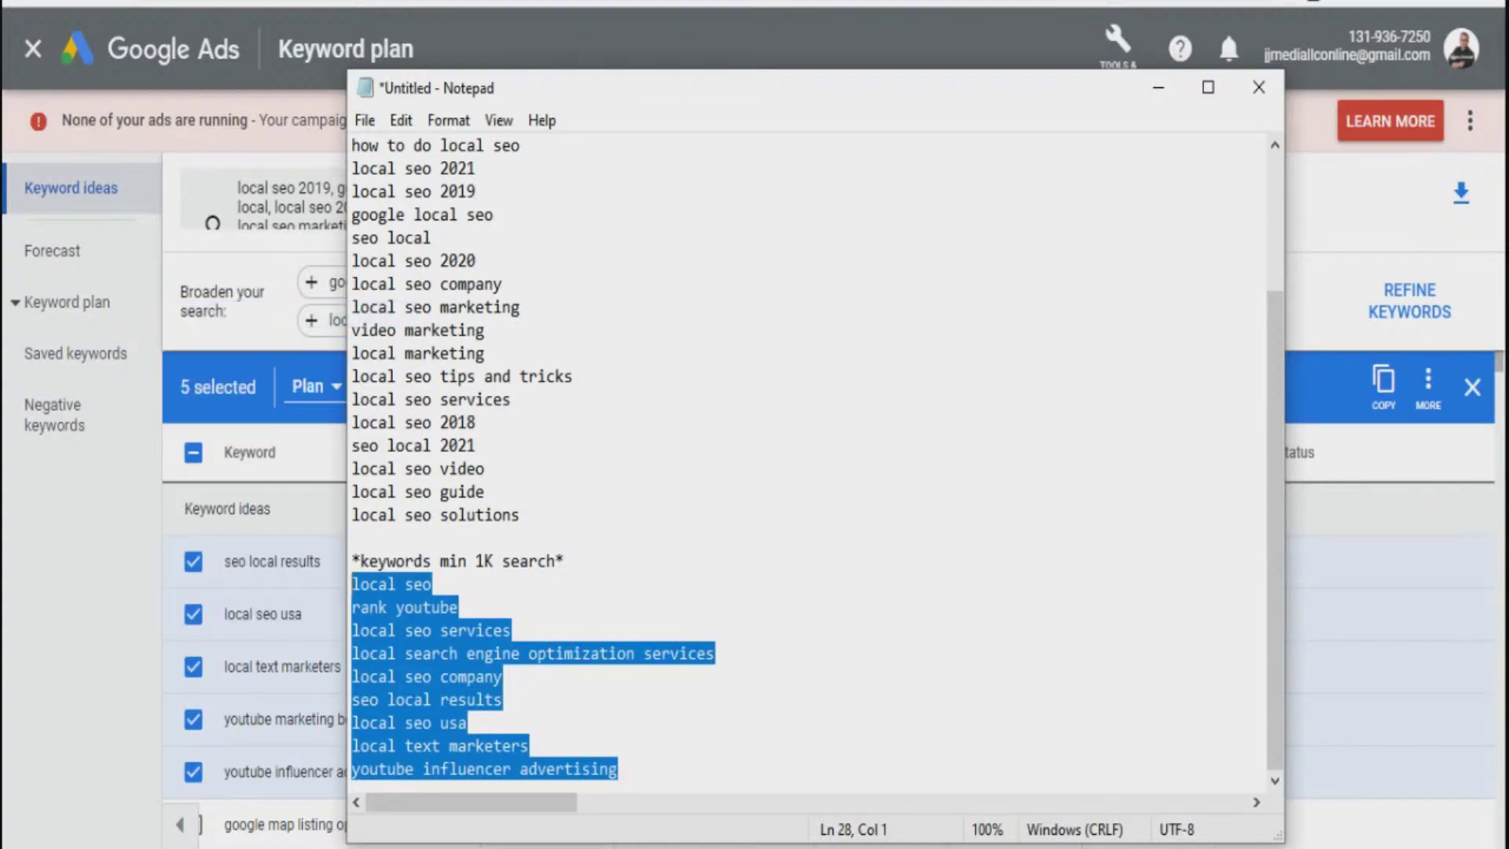
Step: Switch to the AdWords keyword generator and paste the copied keywords into the first keyword column
click(935, 2)
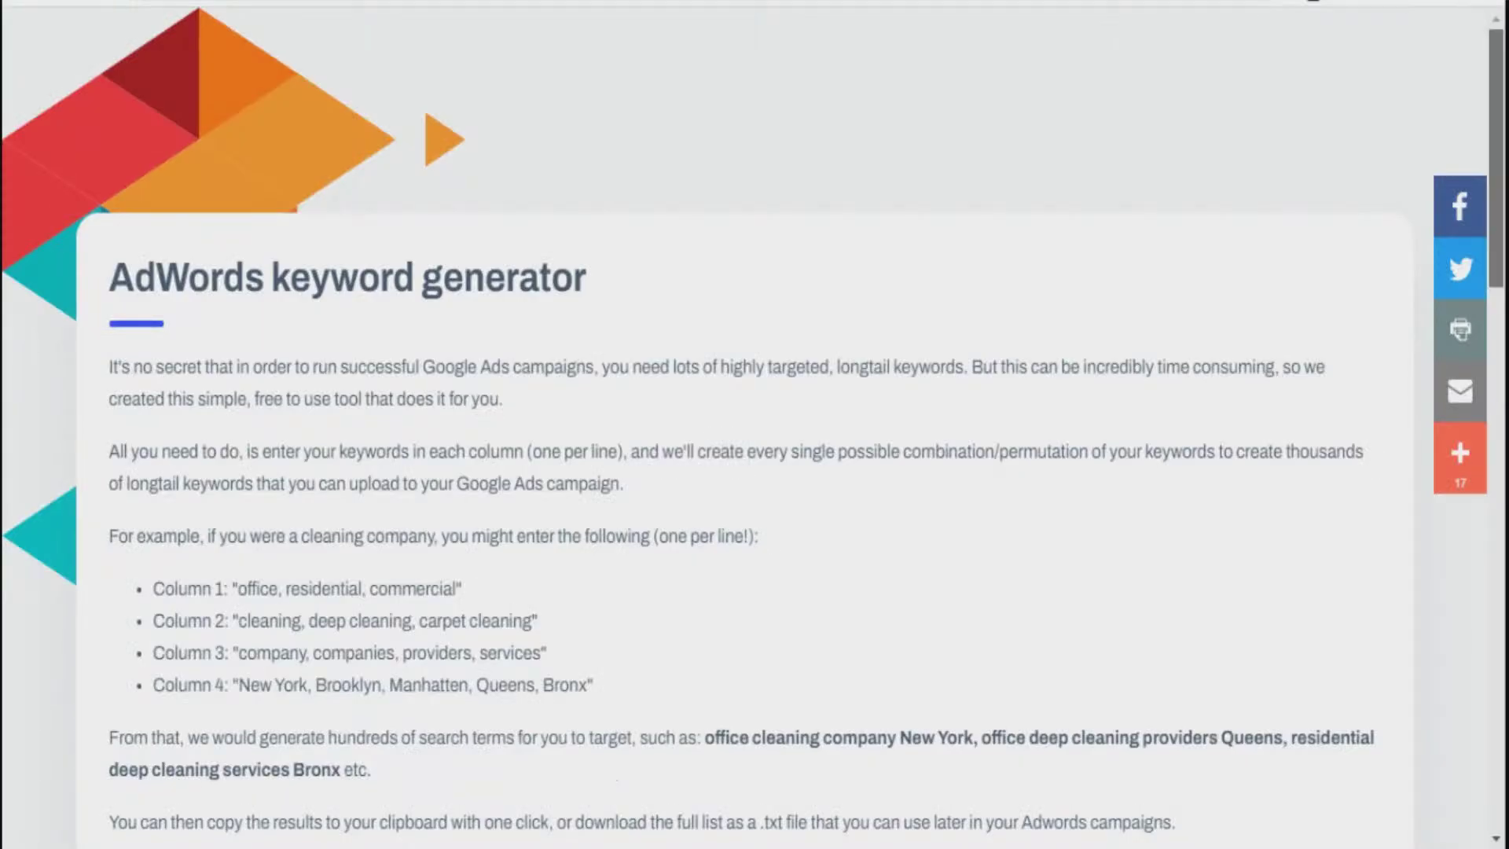
scroll(754, 424, down, 7)
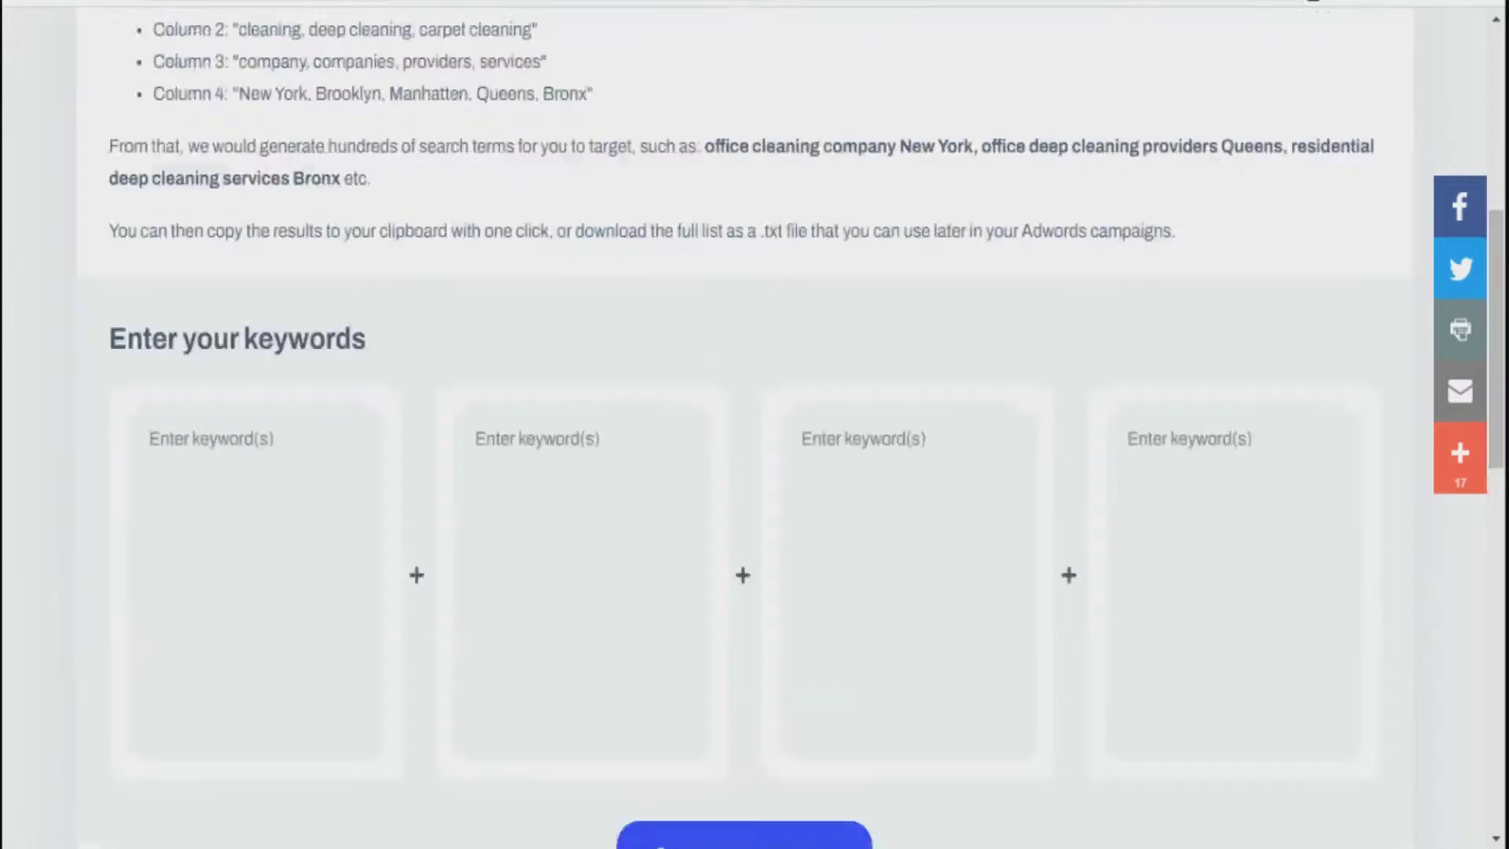
right_click(284, 447)
click(336, 245)
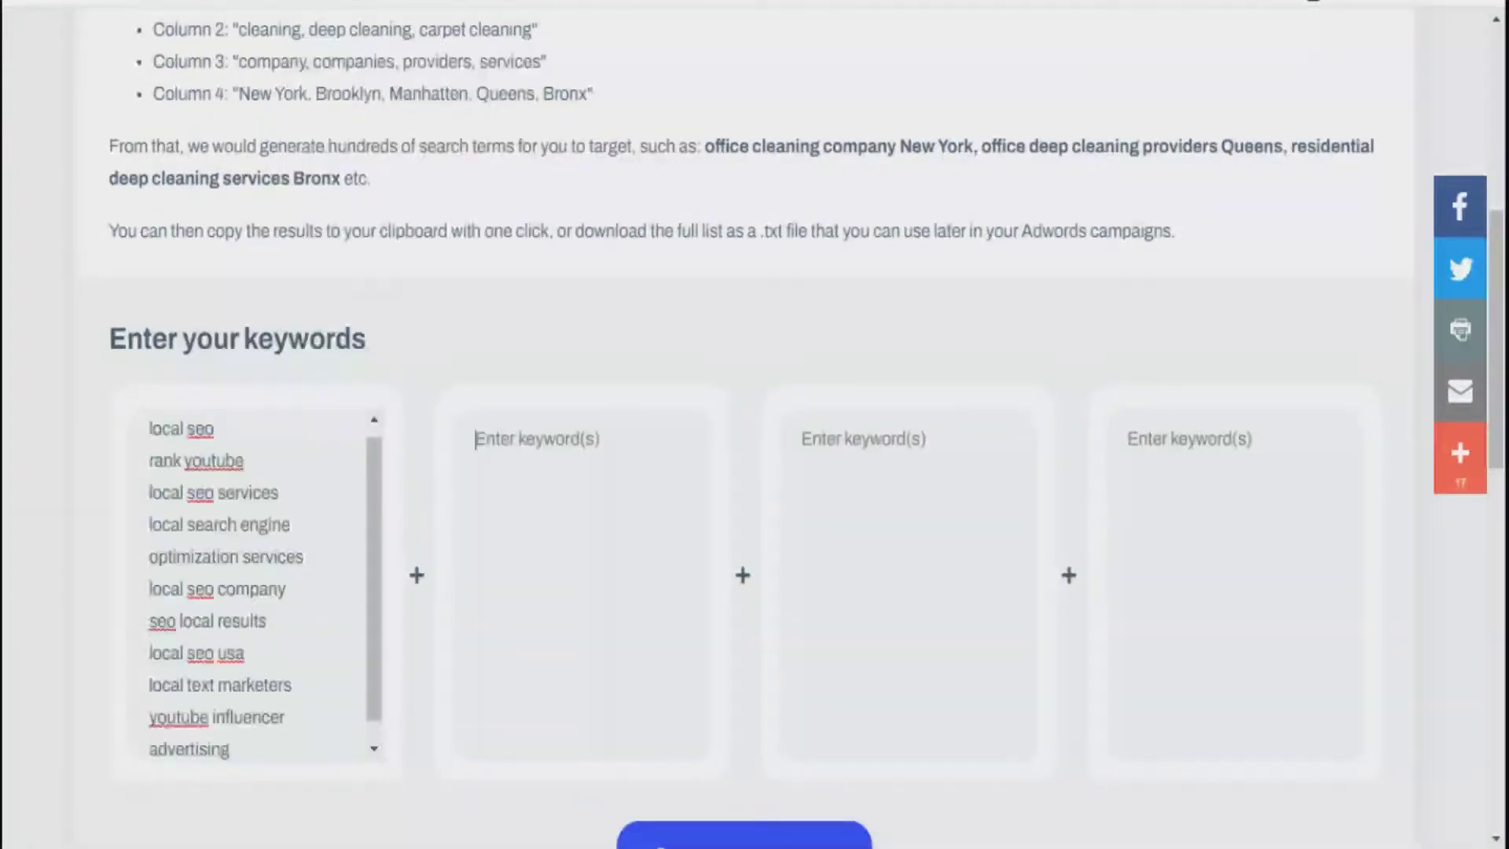
Step: Enter "West Palm Beach" and "Jupiter" in the second keyword column and "Marketing" in the third, replacing that with "Florida"
text(W)
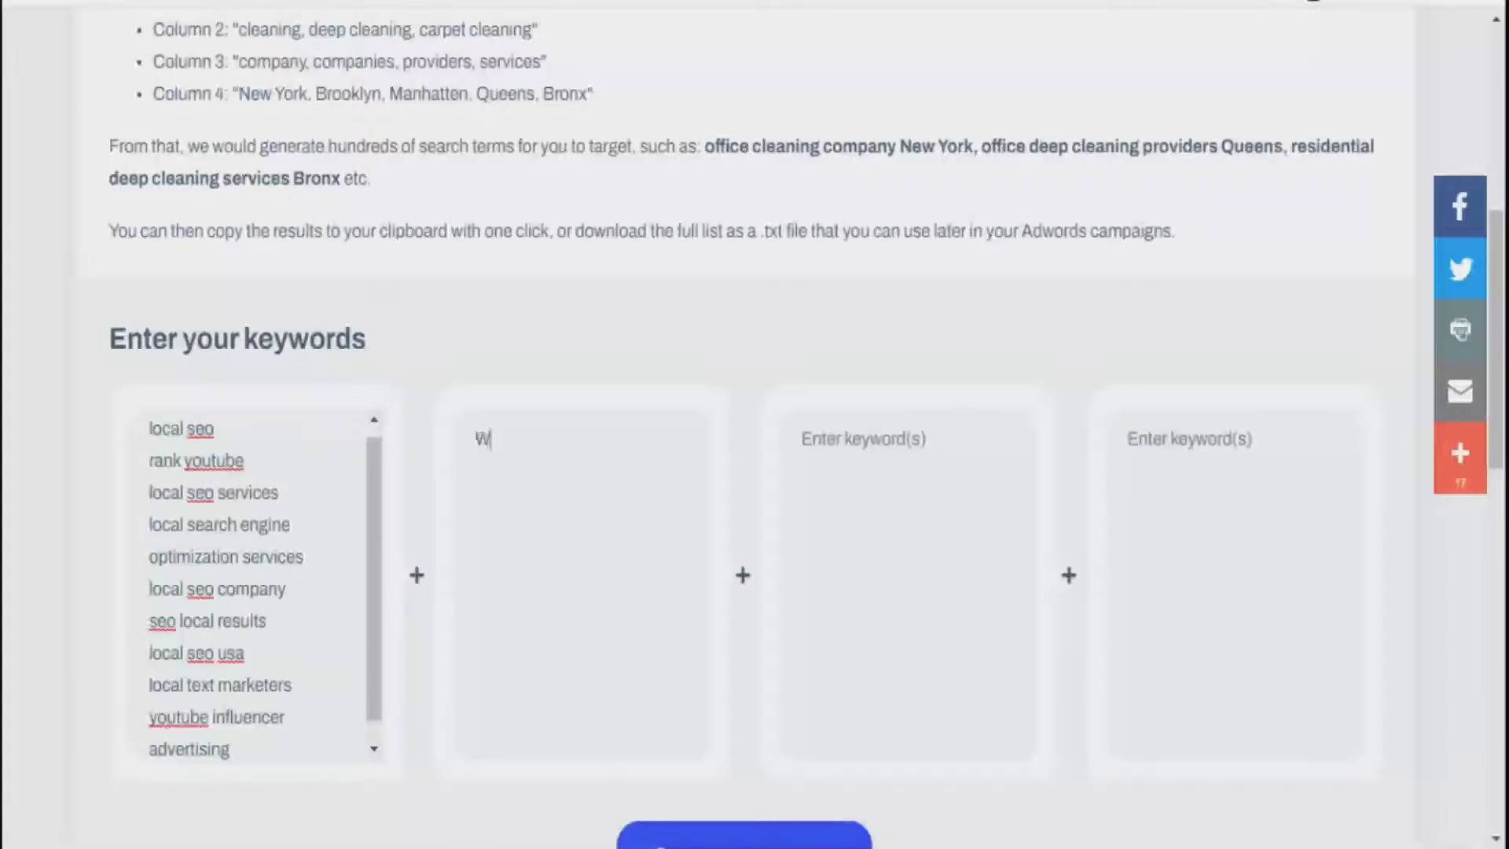
text(est Palm Beach)
key(Tab)
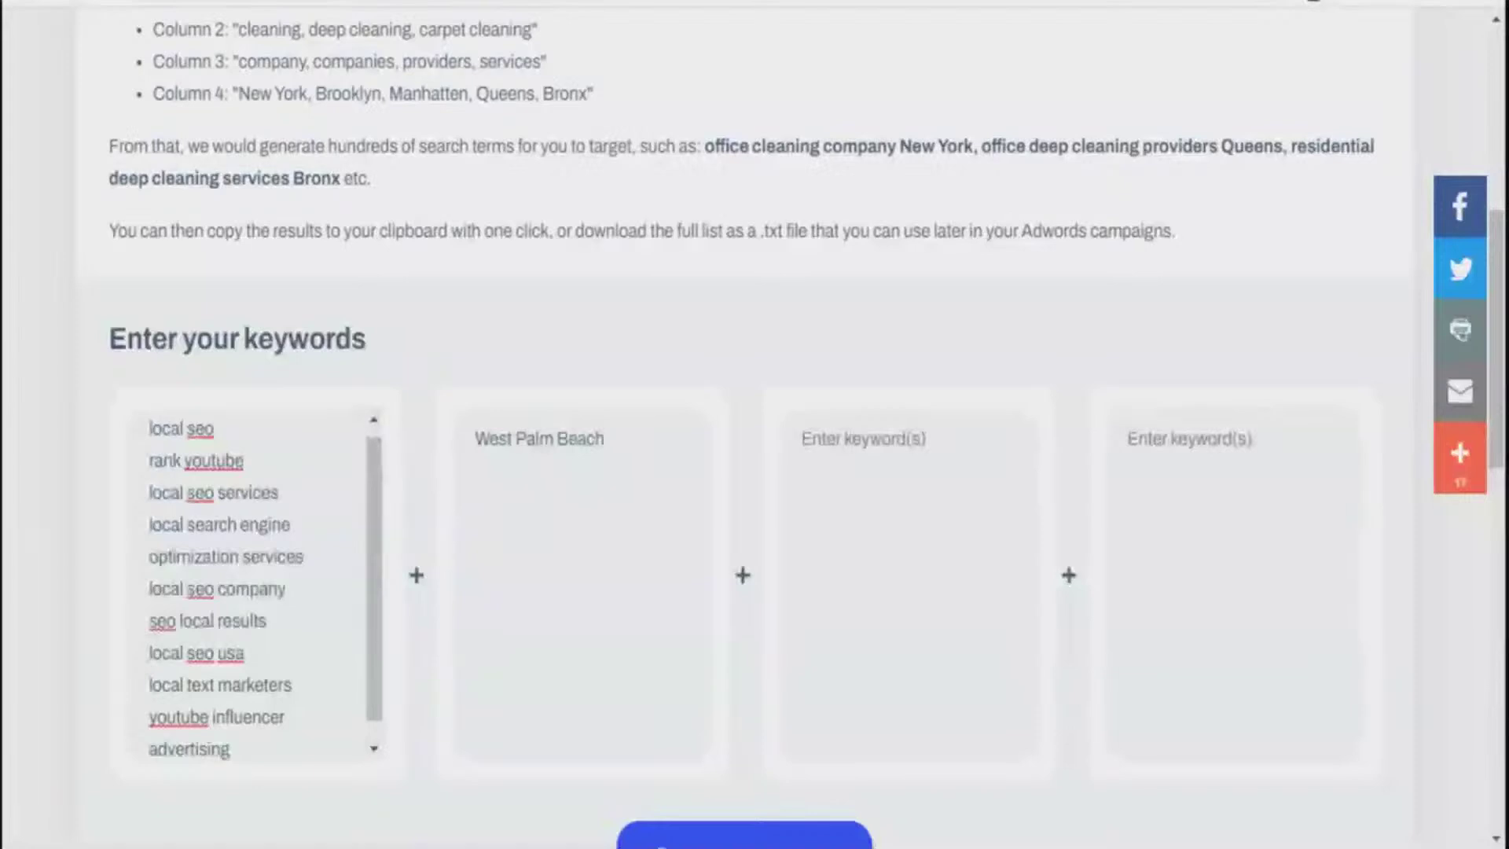
text(Marketing)
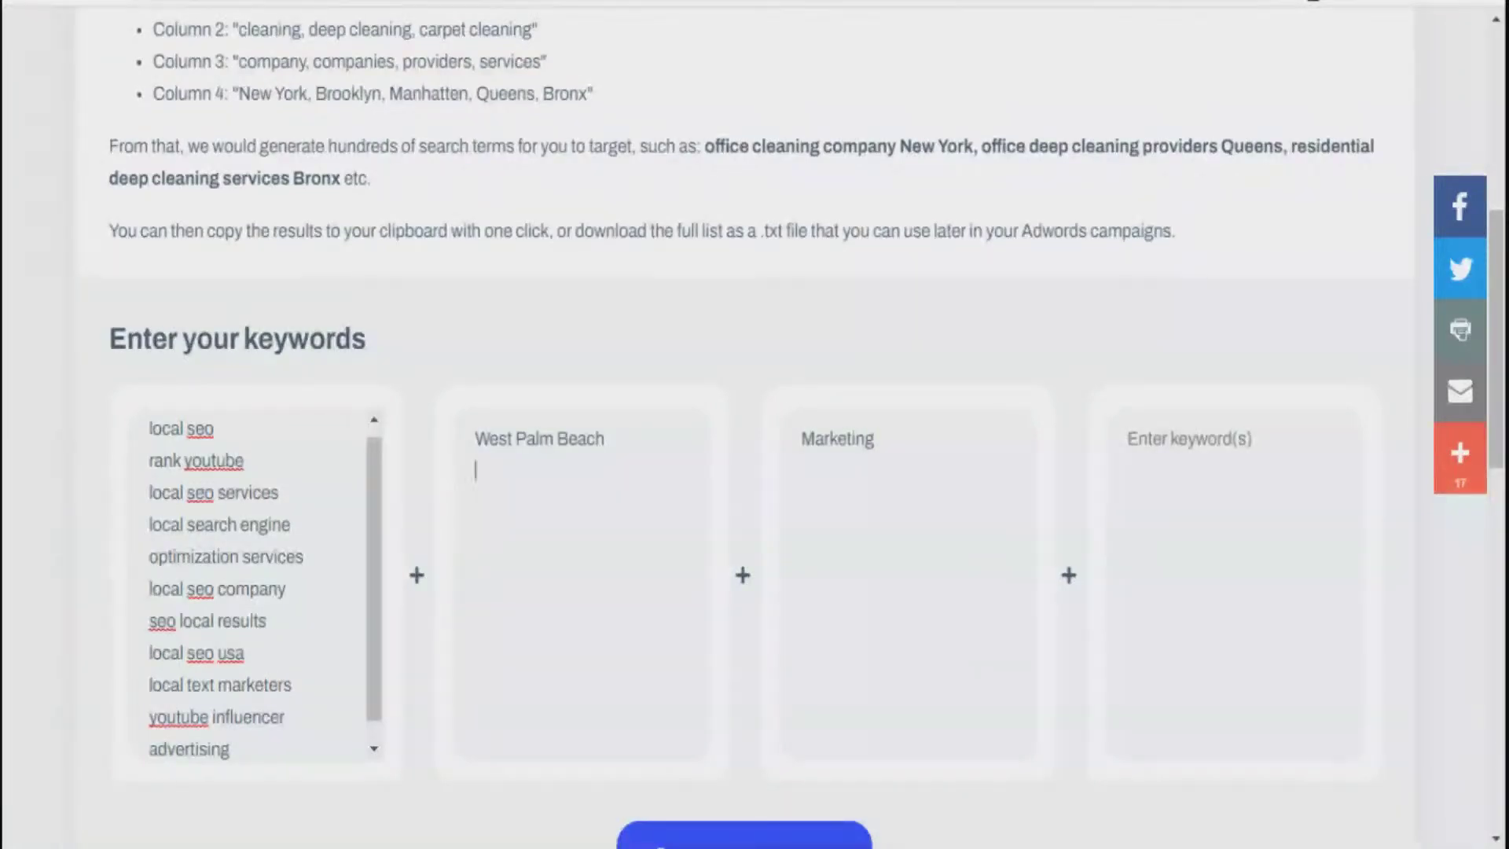
text(Jupiter)
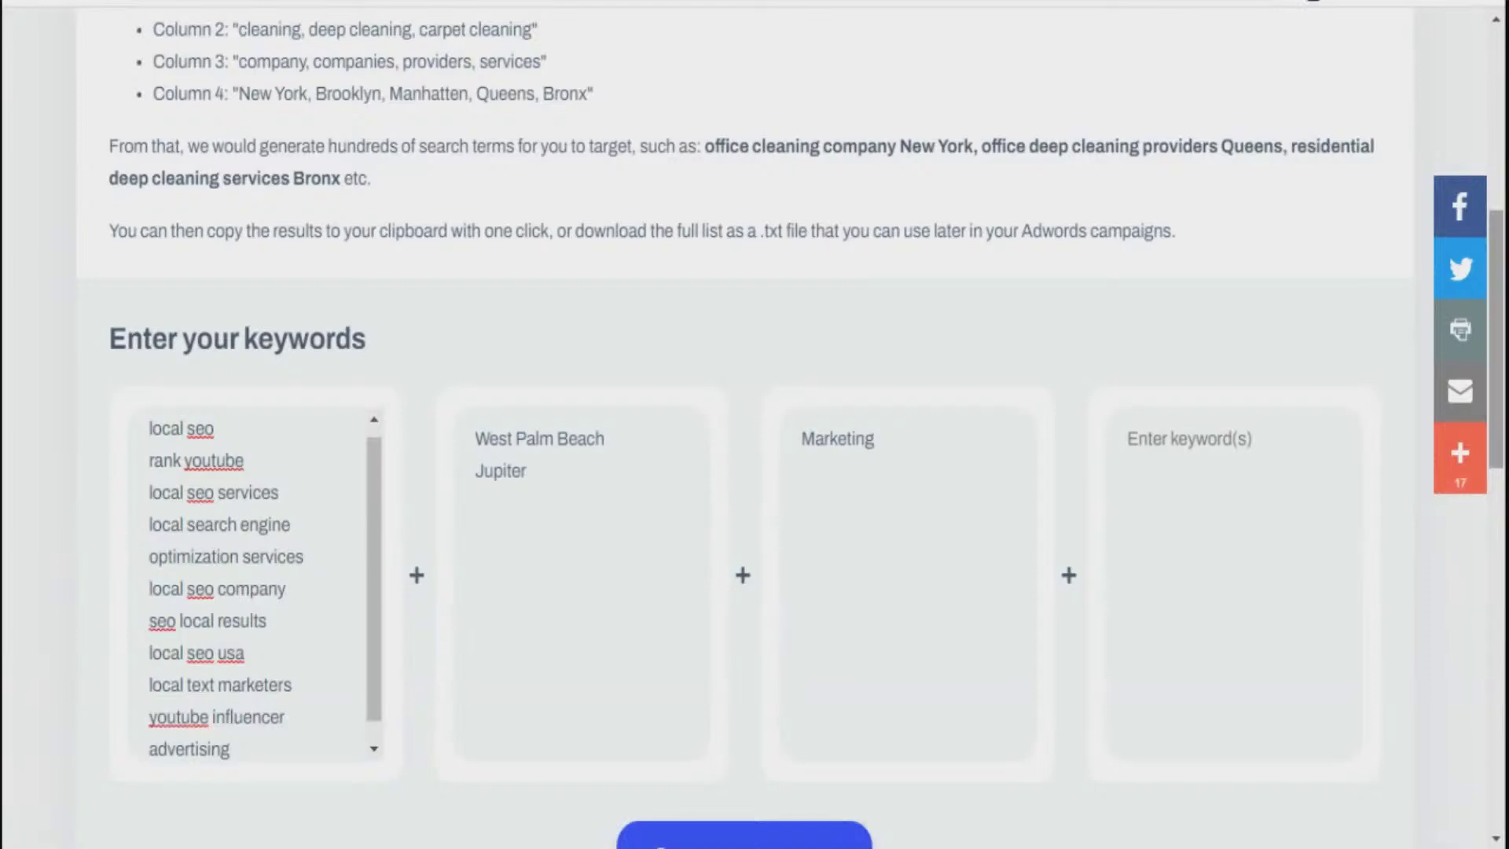
click(875, 438)
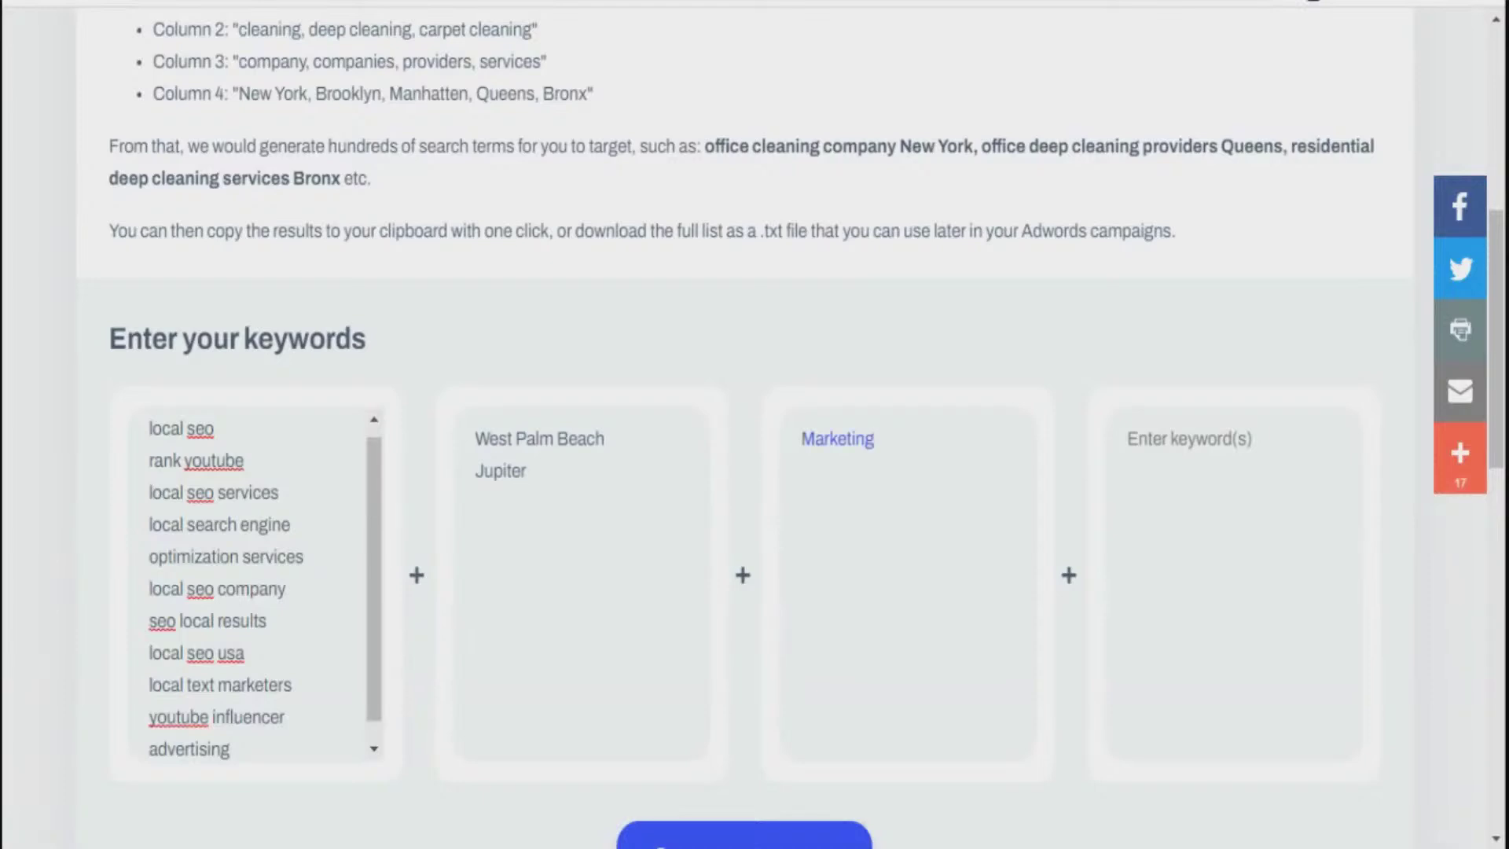
text(Florida)
Step: Remove "Jupiter" from the second column and generate the keyword combinations for West Palm Beach Florida
click(526, 471)
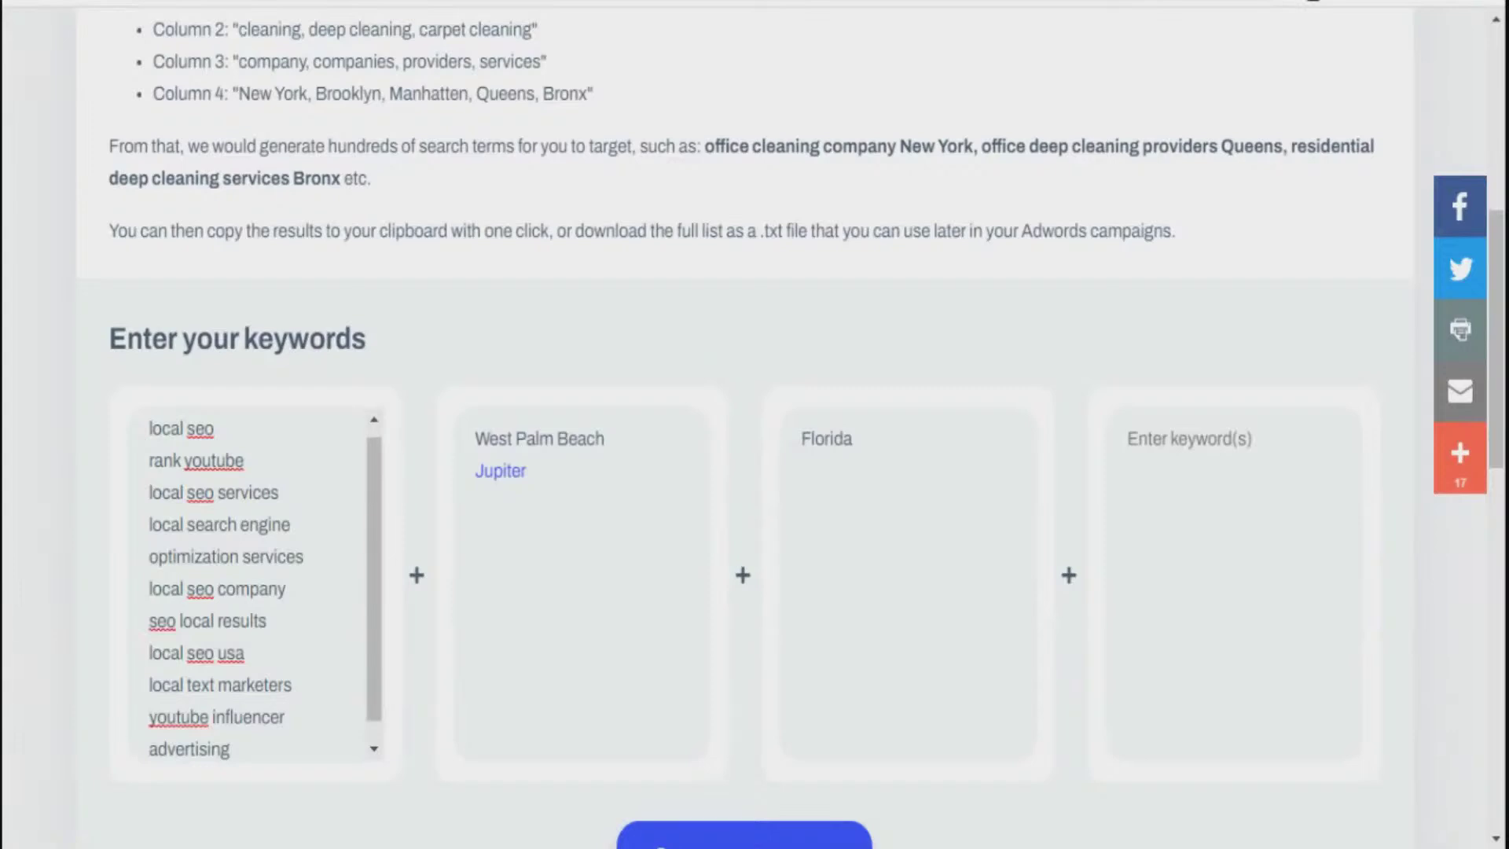
scroll(252, 581, down, 1)
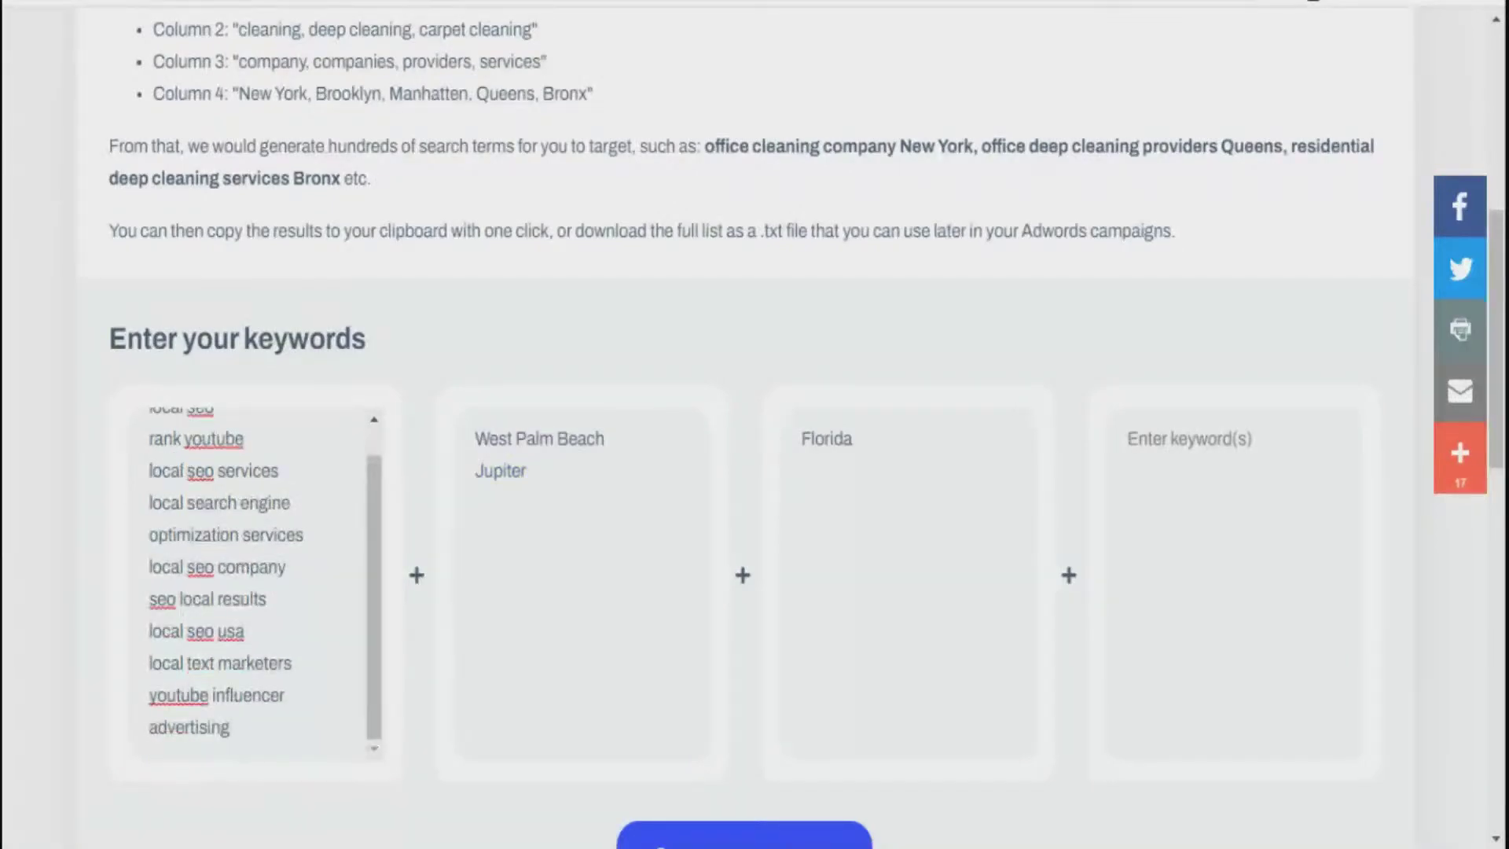
drag(501, 471, 447, 469)
key(BackSpace)
key(BackSpace)
scroll(754, 425, down, 3)
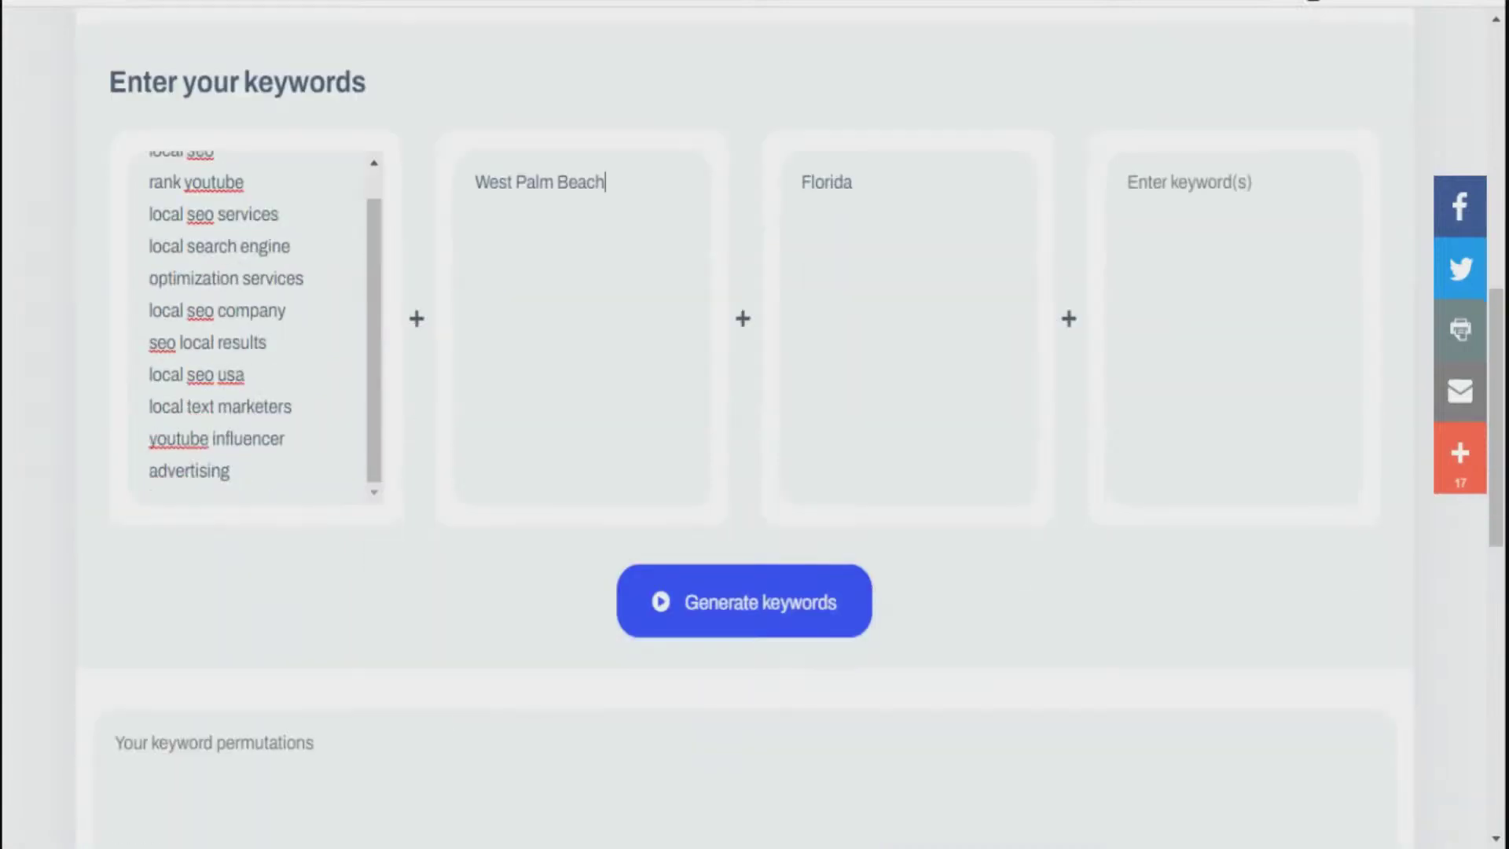
click(743, 601)
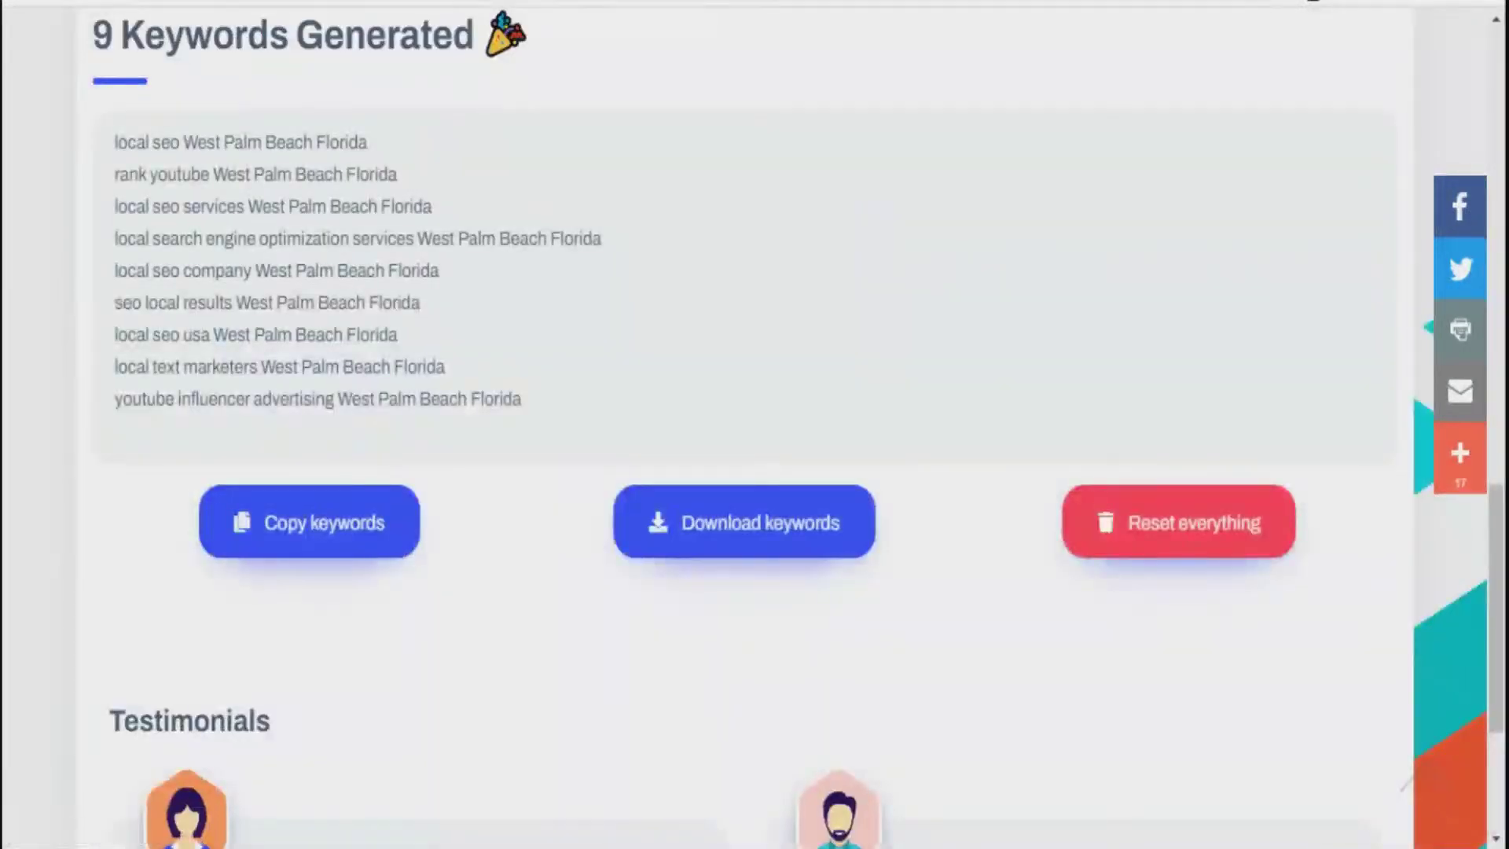
Step: Add "Jupiter" on a new line below "West Palm Beach" and generate the keyword combinations for both cities
scroll(754, 424, up, 8)
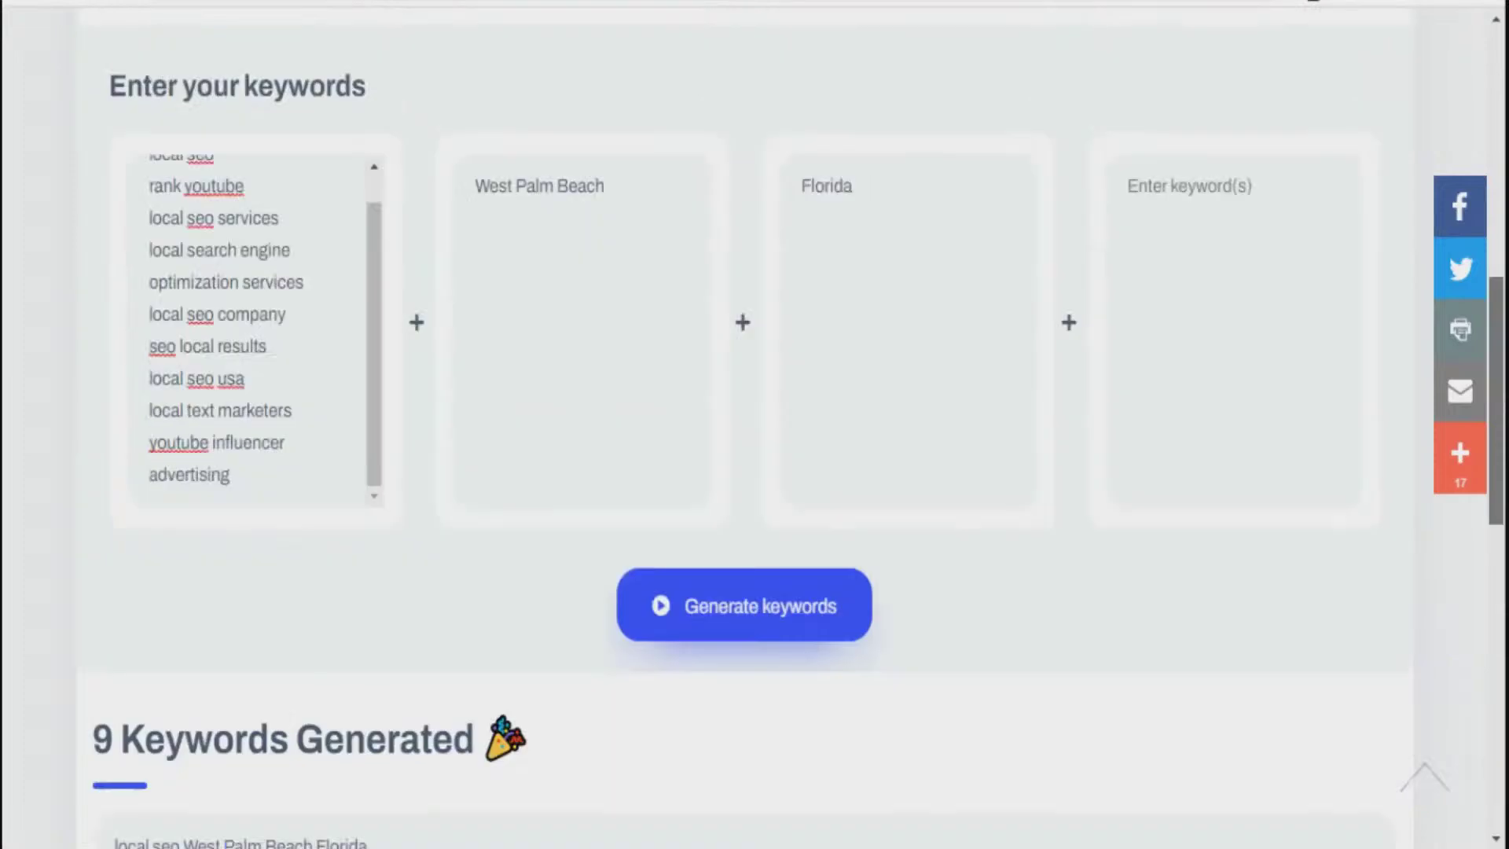
scroll(754, 424, up, 1)
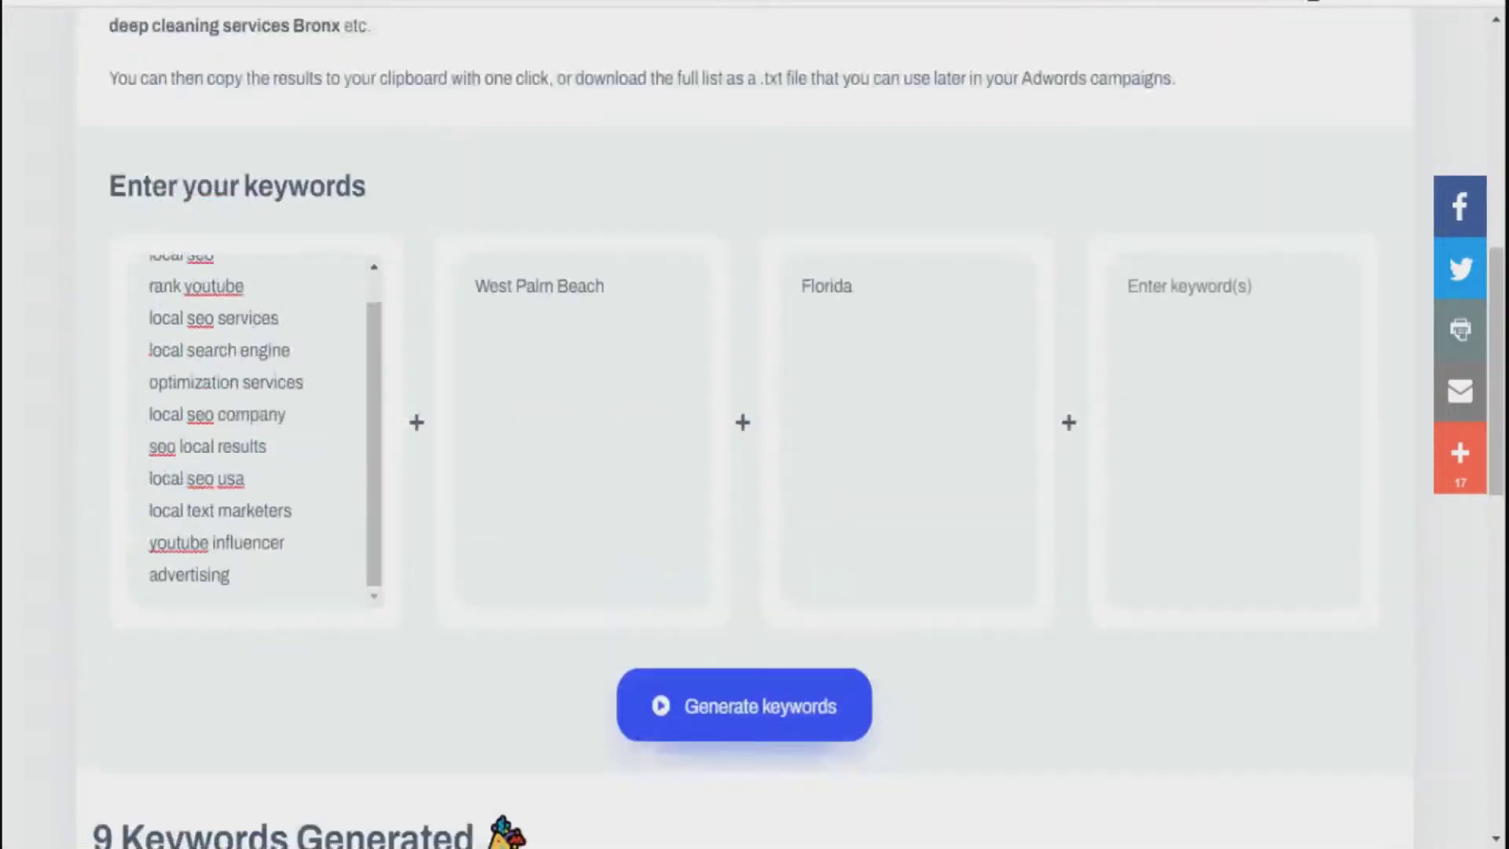
key(Return)
text(Jupiter)
click(744, 706)
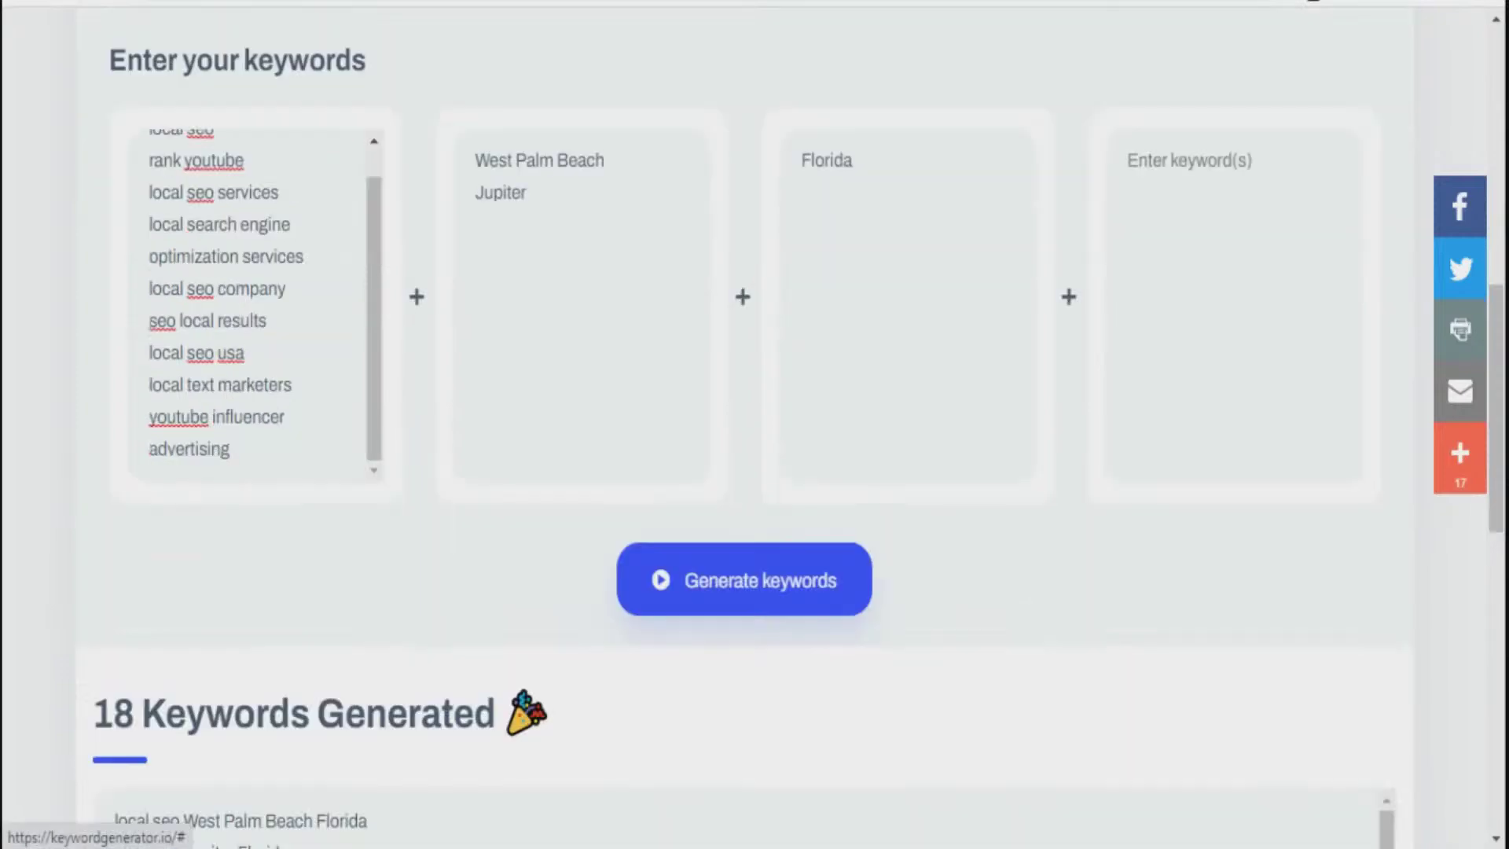
scroll(744, 425, down, 3)
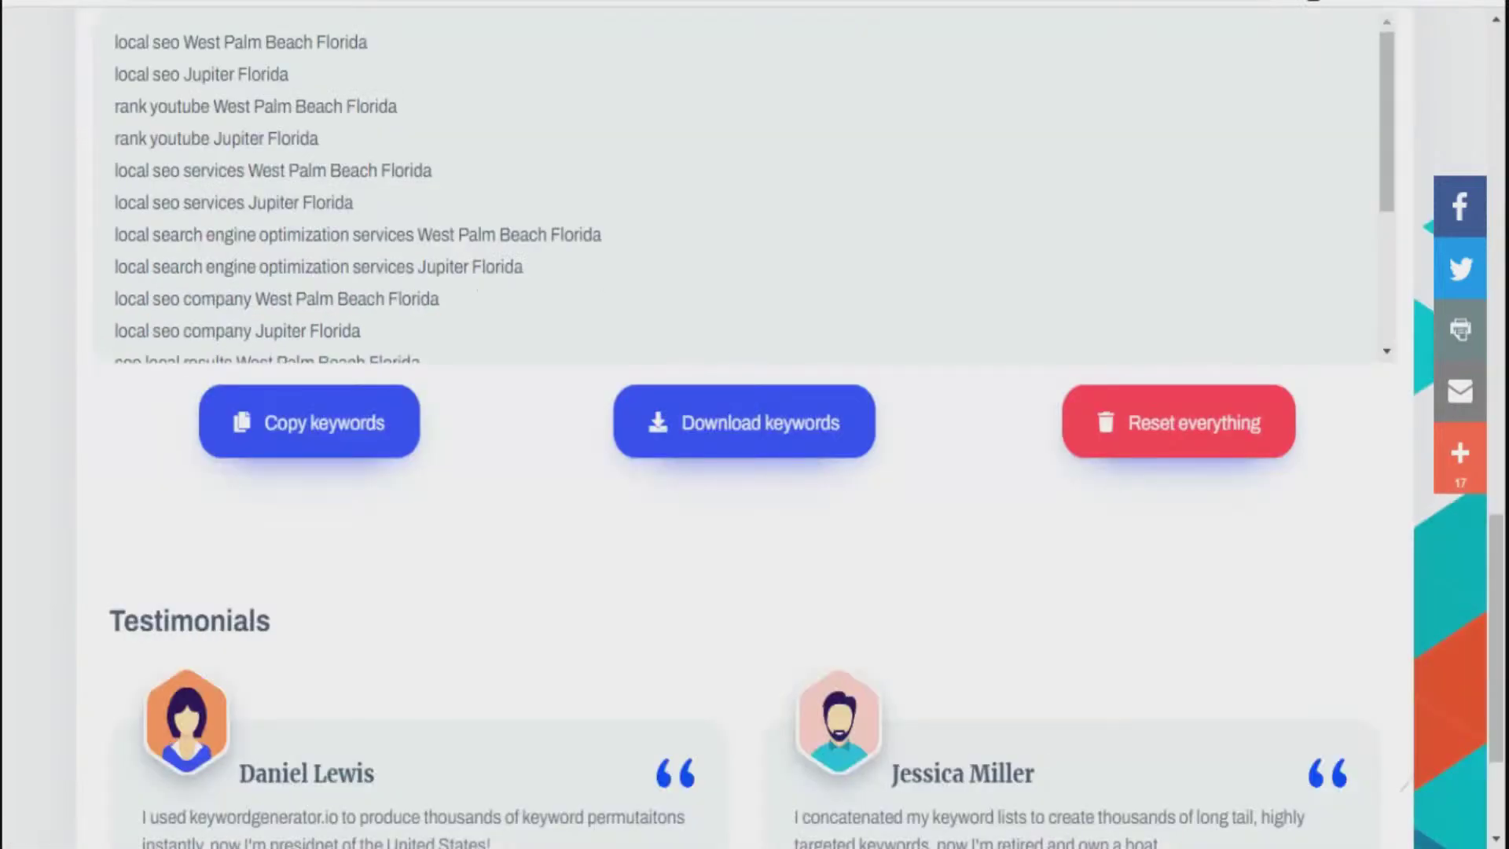